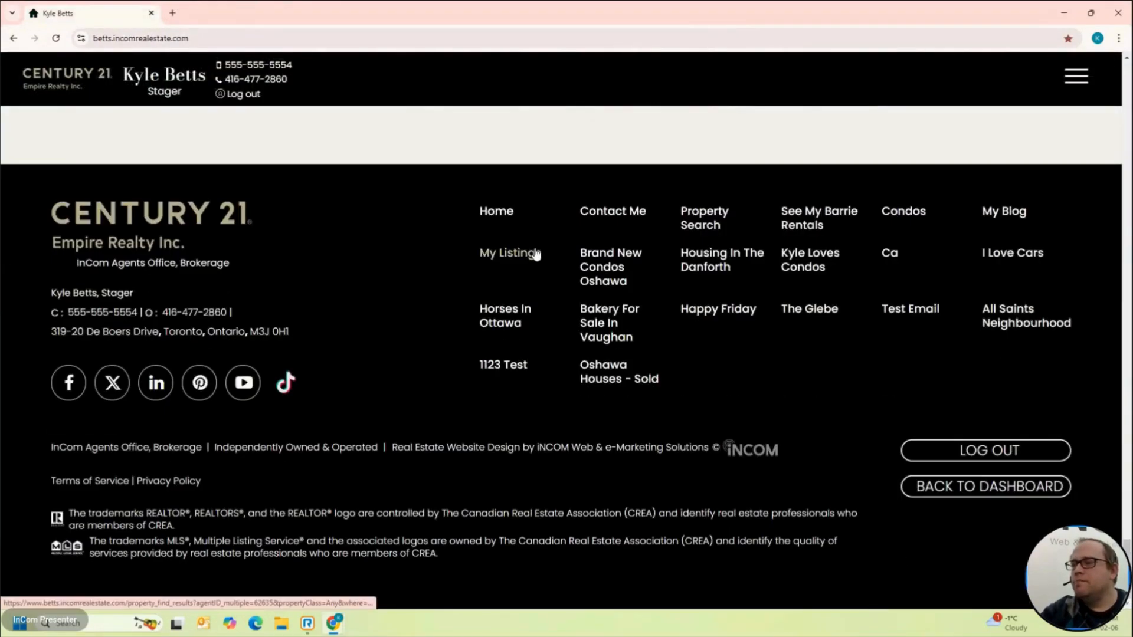
Step: Go back to the dashboard and start a new page via Content > Add Blog Page
{"action": "scroll", "coordinate": [537, 253], "scroll_direction": "up", "scroll_amount": 10}
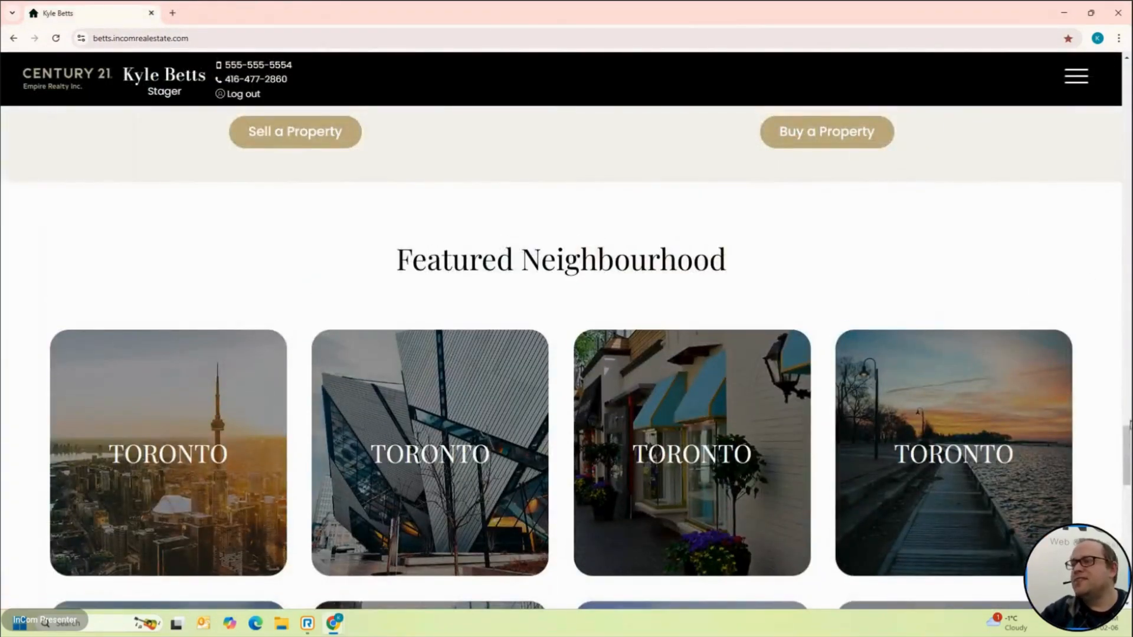
{"action": "left_click_drag", "start_coordinate": [1128, 433], "coordinate": [1128, 66]}
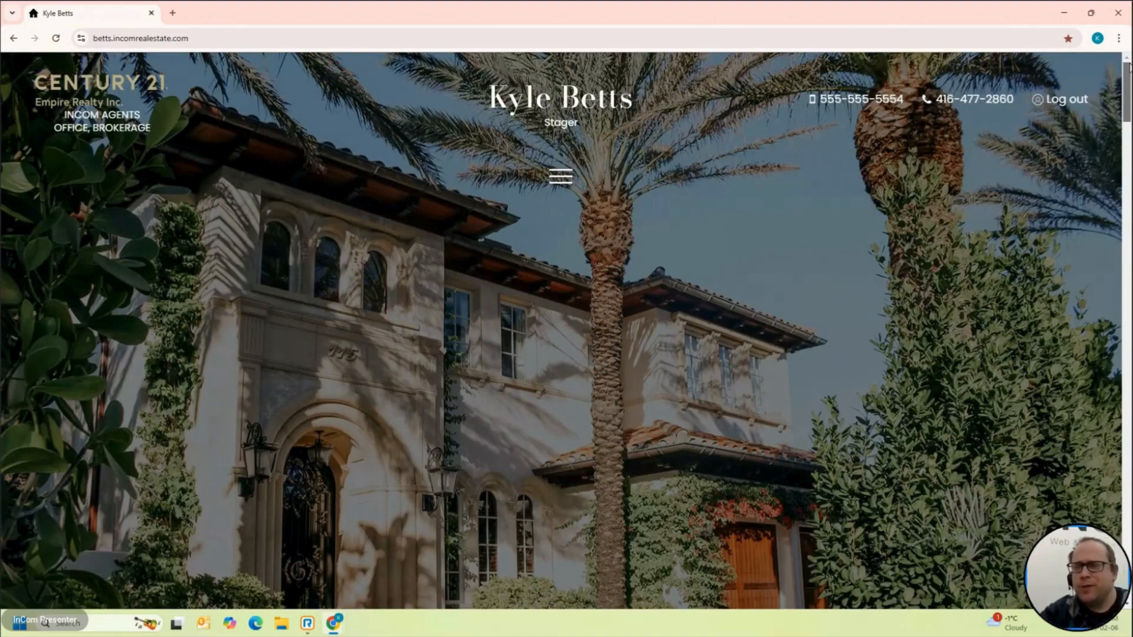
{"action": "mouse_move", "coordinate": [1128, 67]}
{"action": "left_mouse_down"}
{"action": "mouse_move", "coordinate": [1128, 190]}
{"action": "mouse_move", "coordinate": [1129, 70]}
{"action": "left_mouse_up"}
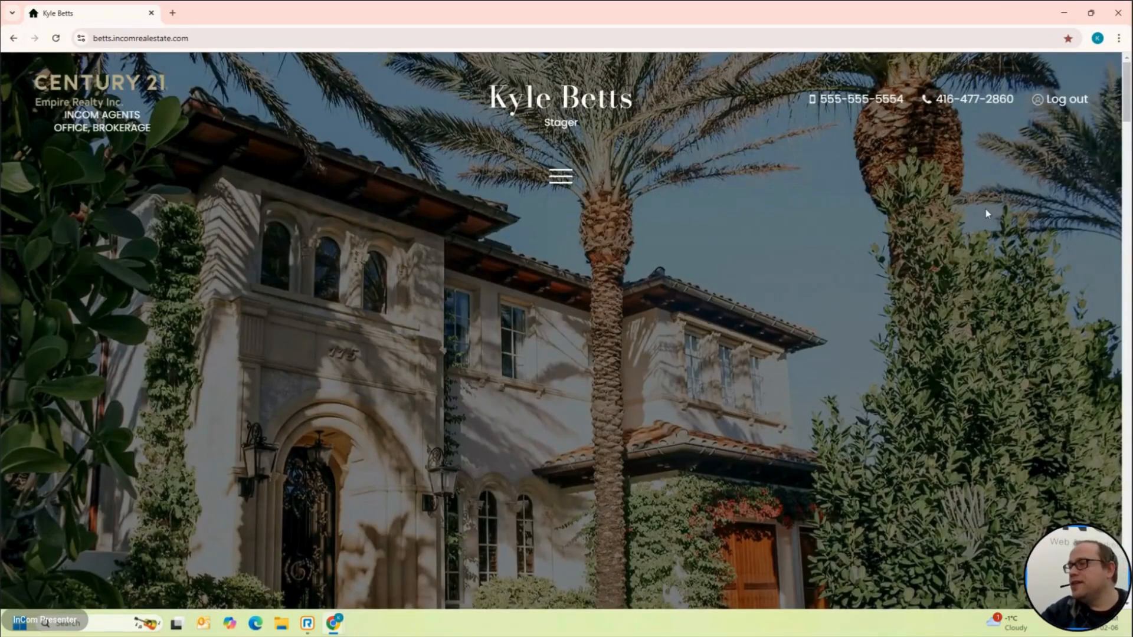
{"action": "scroll", "coordinate": [987, 214], "scroll_direction": "down", "scroll_amount": 10}
{"action": "scroll", "coordinate": [988, 214], "scroll_direction": "down", "scroll_amount": 20}
{"action": "scroll", "coordinate": [988, 214], "scroll_direction": "up", "scroll_amount": 13}
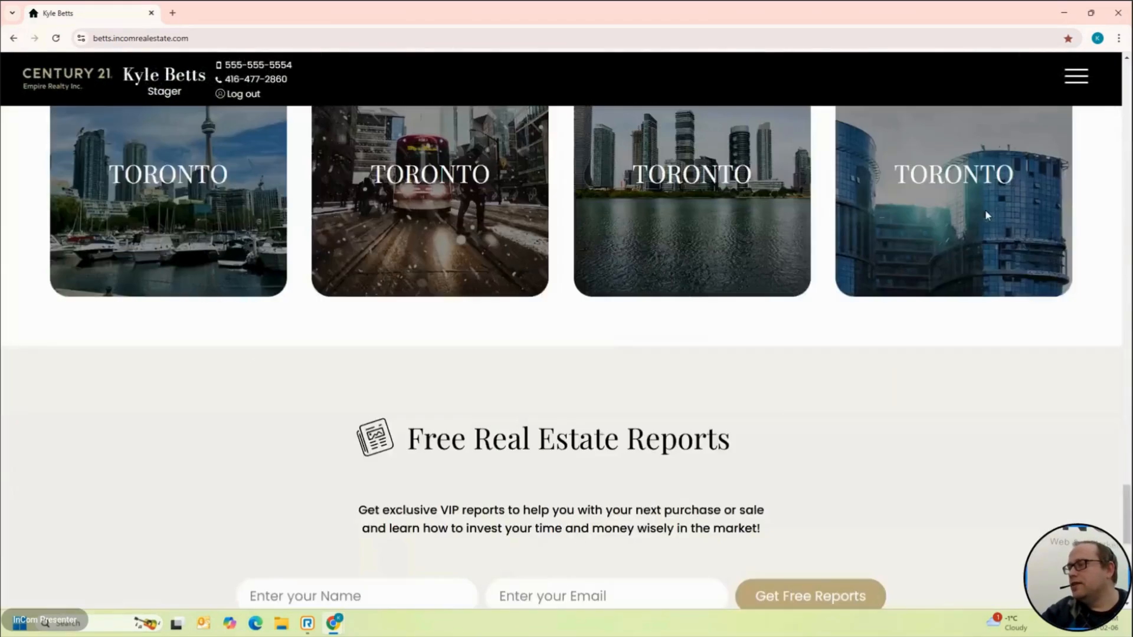
{"action": "scroll", "coordinate": [987, 214], "scroll_direction": "down", "scroll_amount": 14}
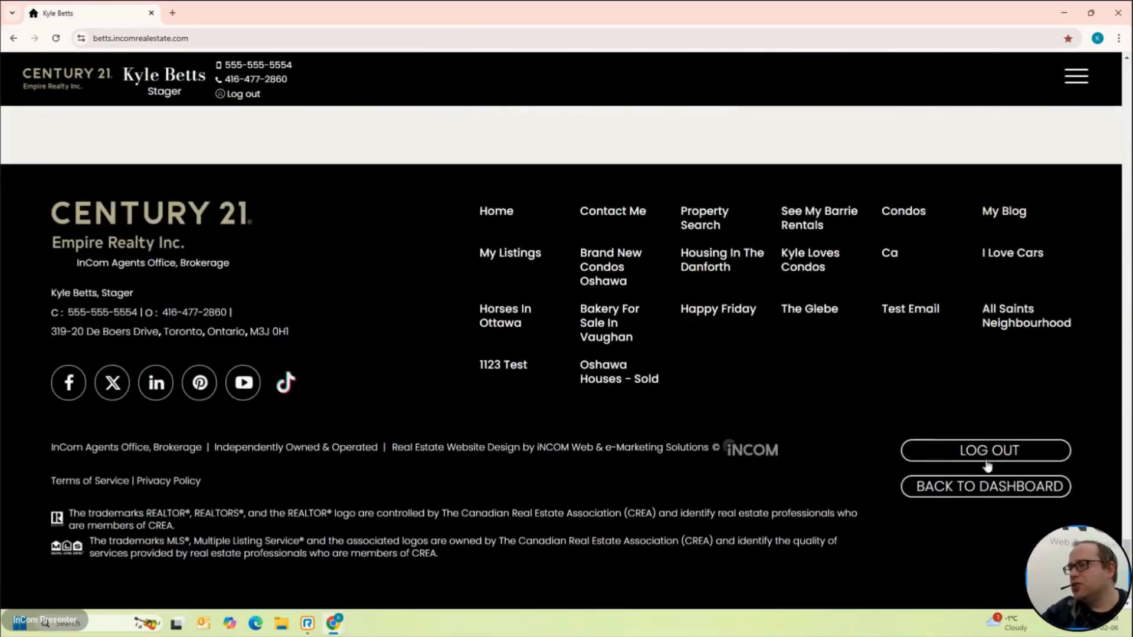
{"action": "left_click", "coordinate": [994, 497]}
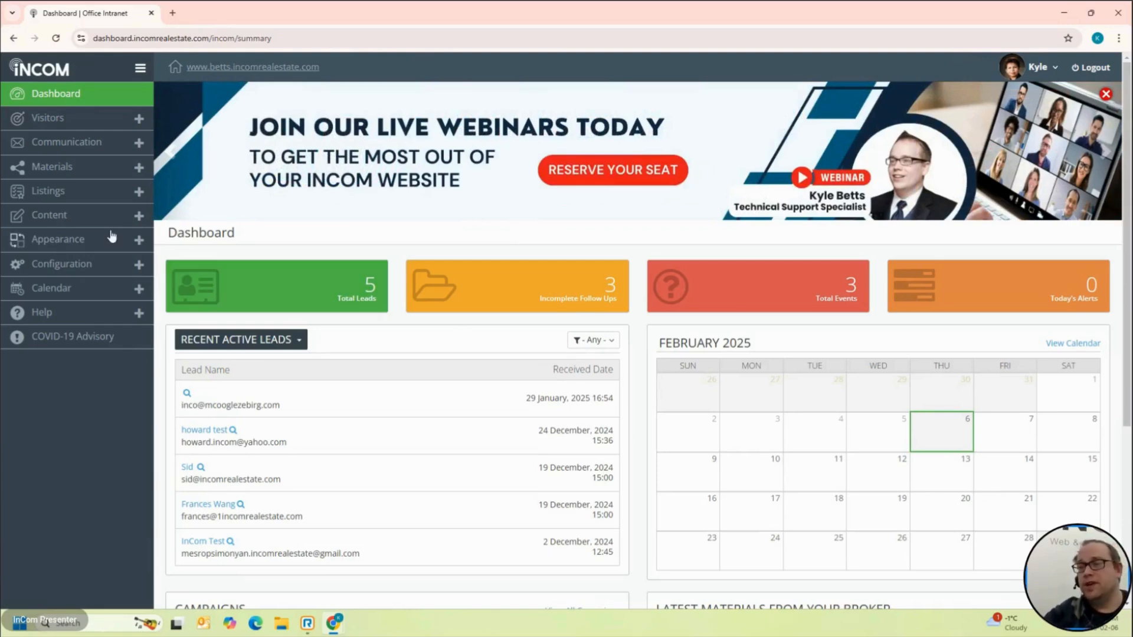
{"action": "left_click", "coordinate": [88, 222]}
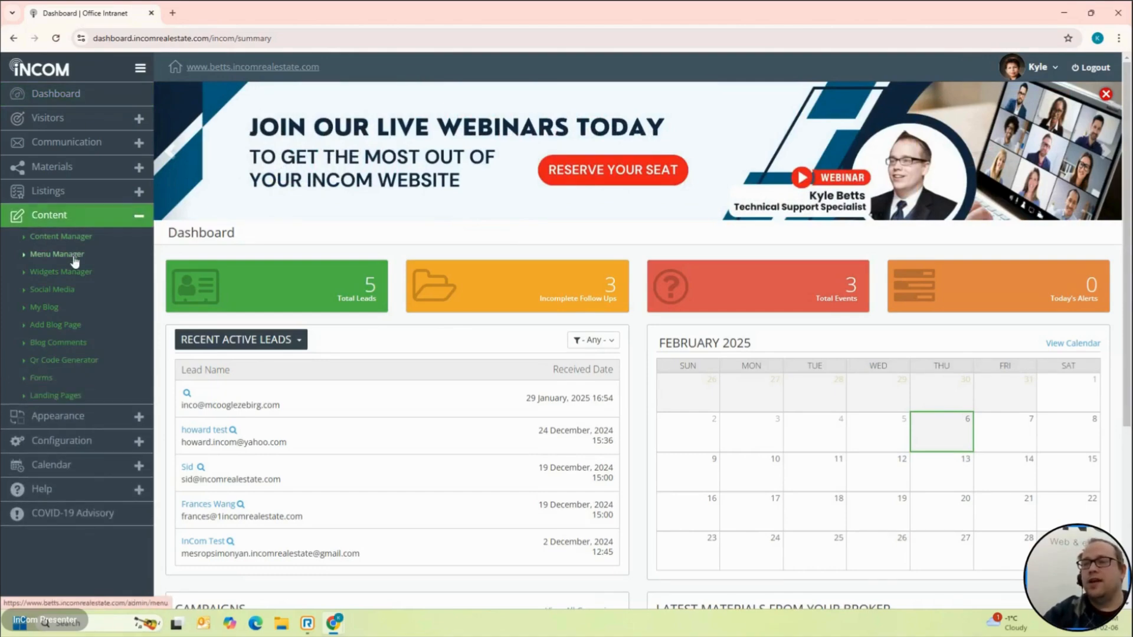
{"action": "left_click", "coordinate": [76, 325]}
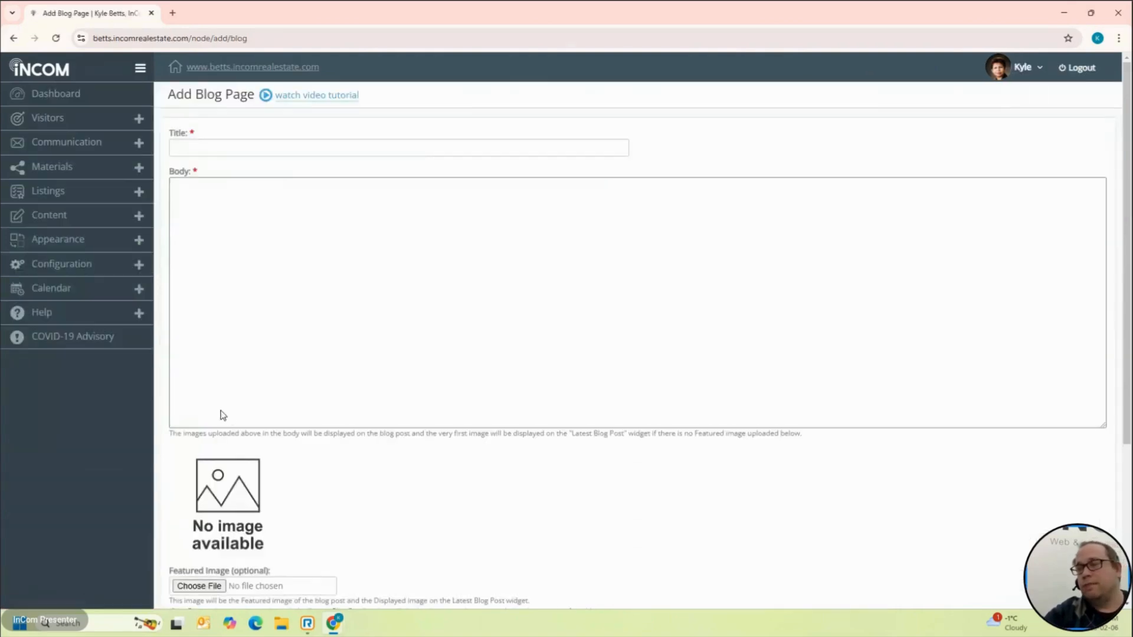
Step: Enter 'Condos In Florida' as the new blog page's title
{"action": "left_click", "coordinate": [299, 340]}
{"action": "scroll", "coordinate": [299, 341], "scroll_direction": "down", "scroll_amount": 3}
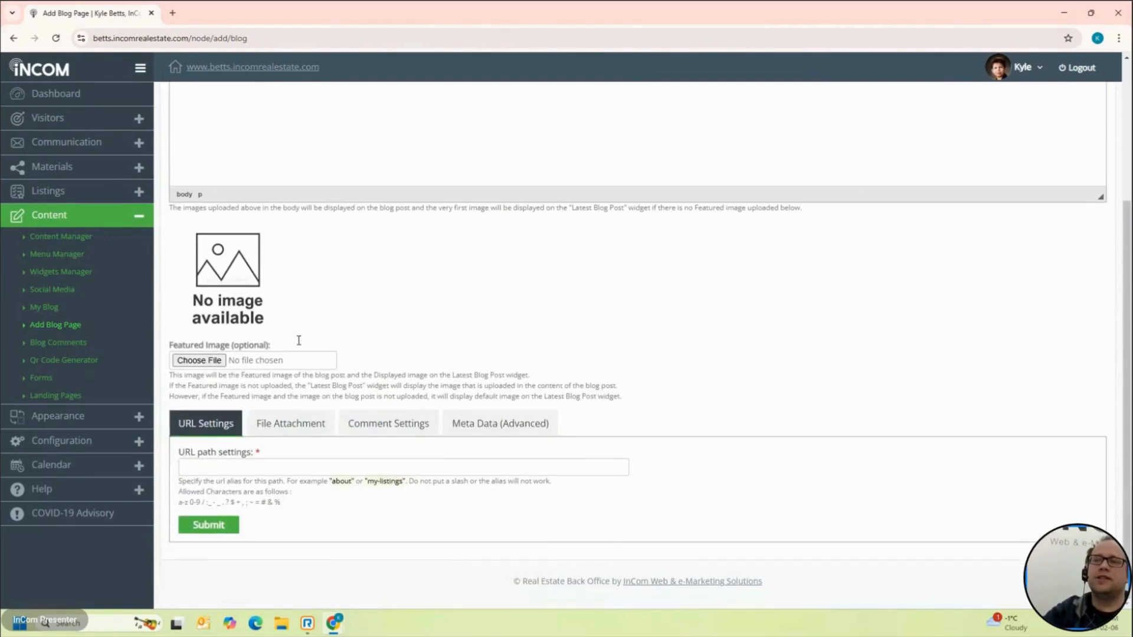
{"action": "scroll", "coordinate": [298, 341], "scroll_direction": "up", "scroll_amount": 3}
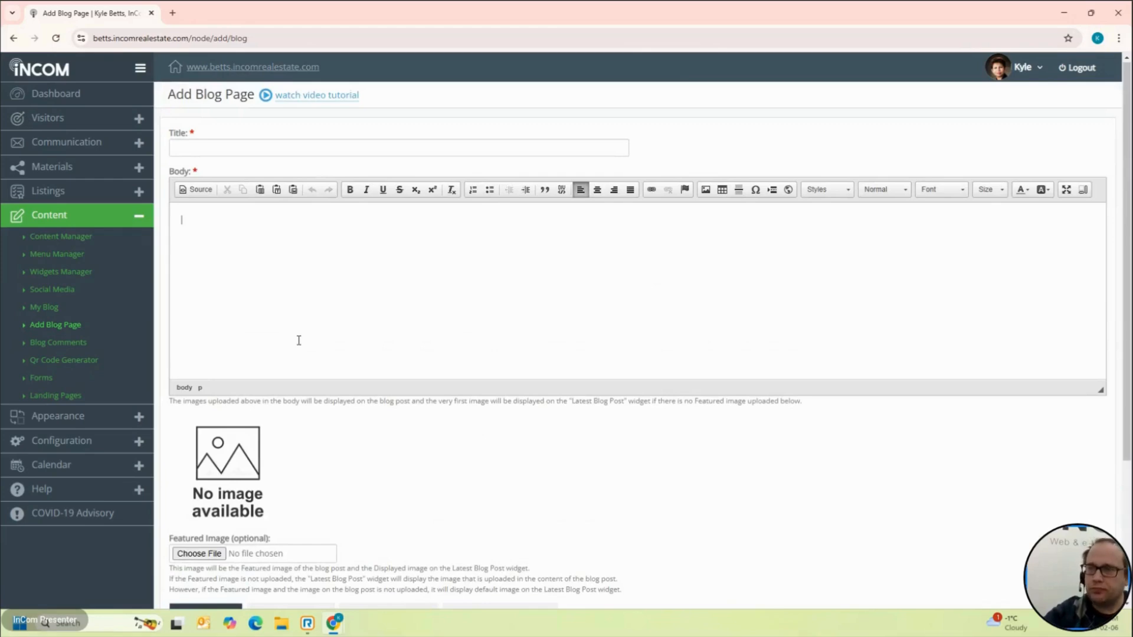
{"action": "scroll", "coordinate": [299, 341], "scroll_direction": "down", "scroll_amount": 3}
{"action": "scroll", "coordinate": [299, 340], "scroll_direction": "up", "scroll_amount": 3}
{"action": "scroll", "coordinate": [299, 350], "scroll_direction": "down", "scroll_amount": 3}
{"action": "scroll", "coordinate": [455, 309], "scroll_direction": "up", "scroll_amount": 3}
{"action": "left_click", "coordinate": [339, 148]}
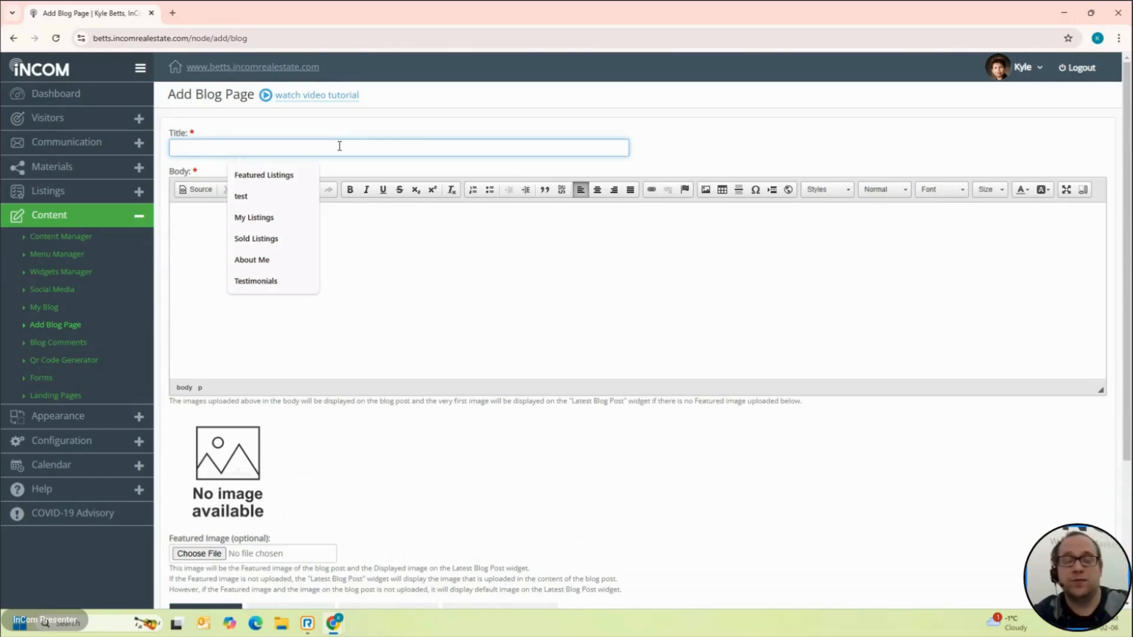
{"action": "type", "text": "Condos"}
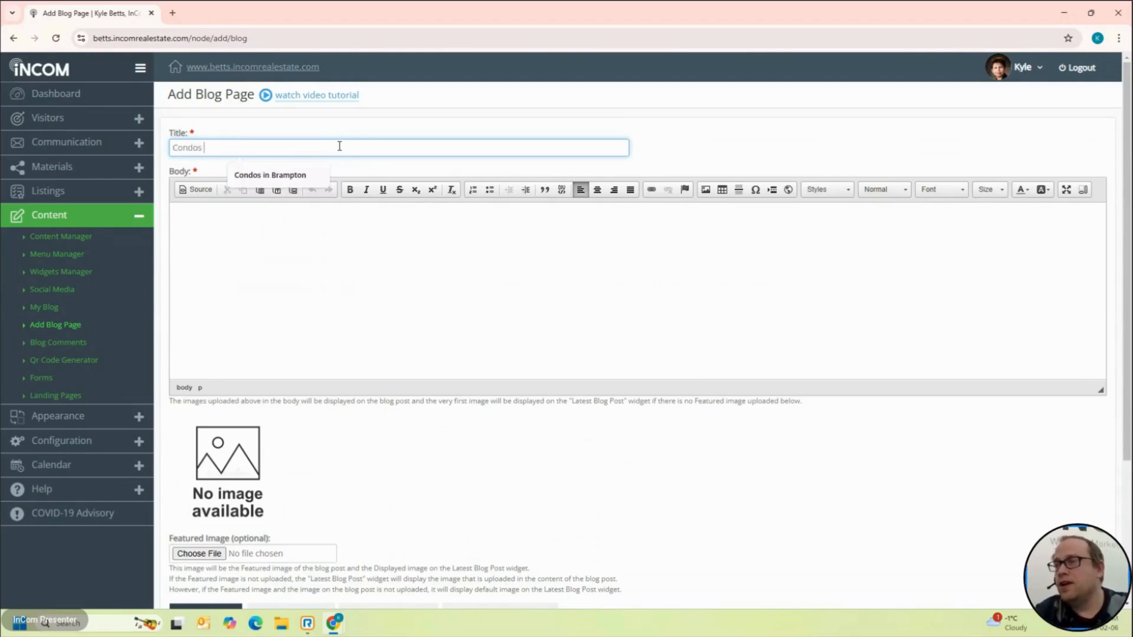
{"action": "type", "text": " In Fl"}
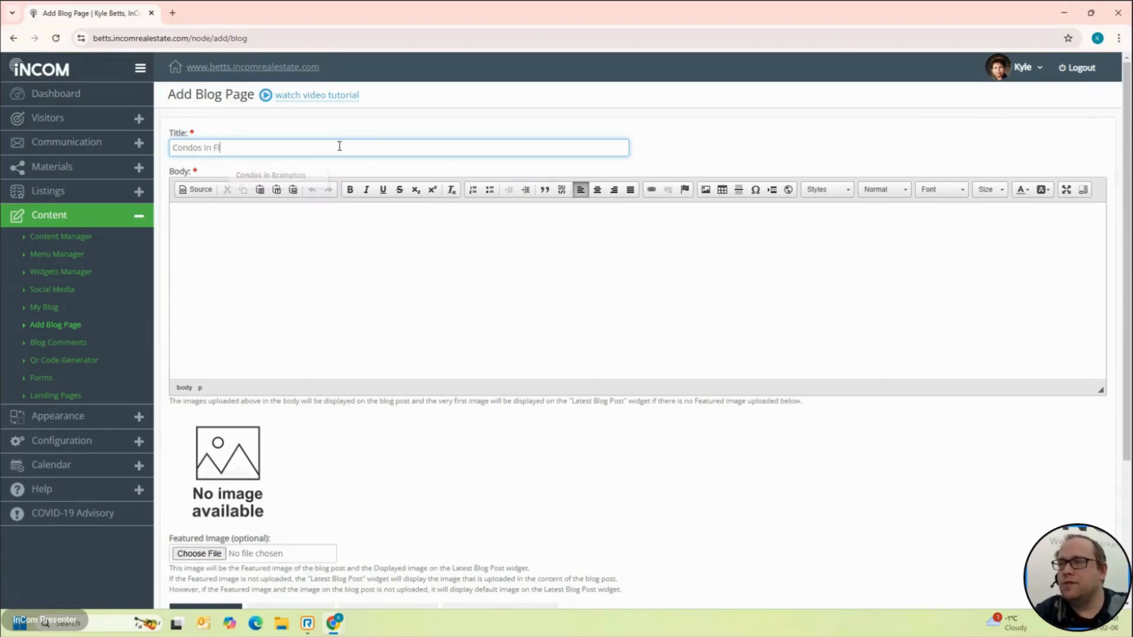
{"action": "type", "text": "ordda"}
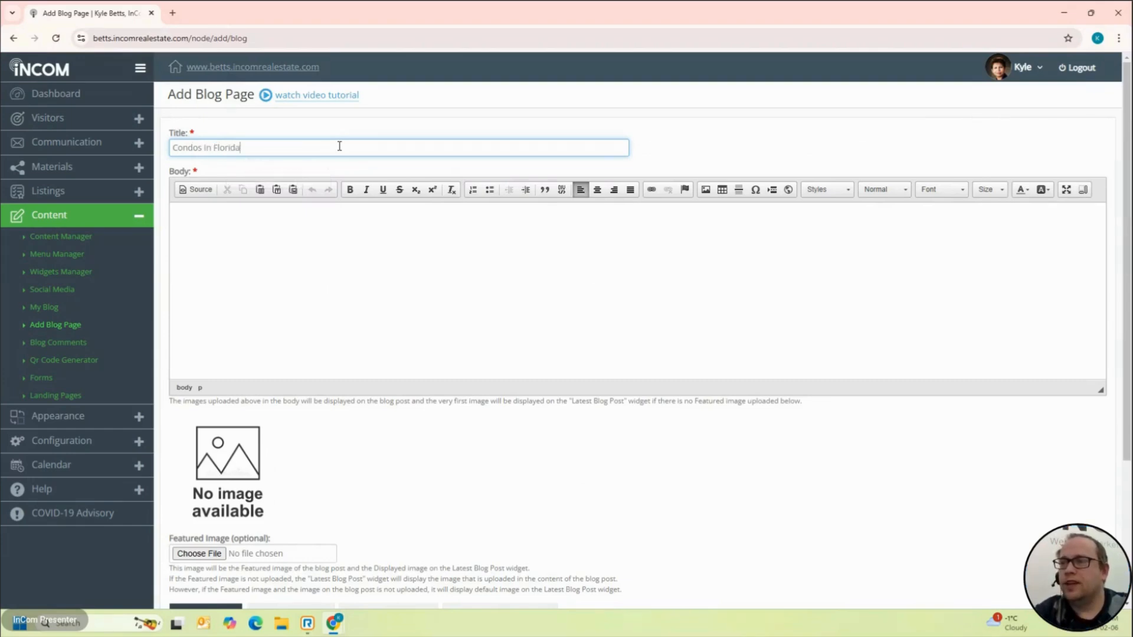
{"action": "left_click", "coordinate": [533, 288]}
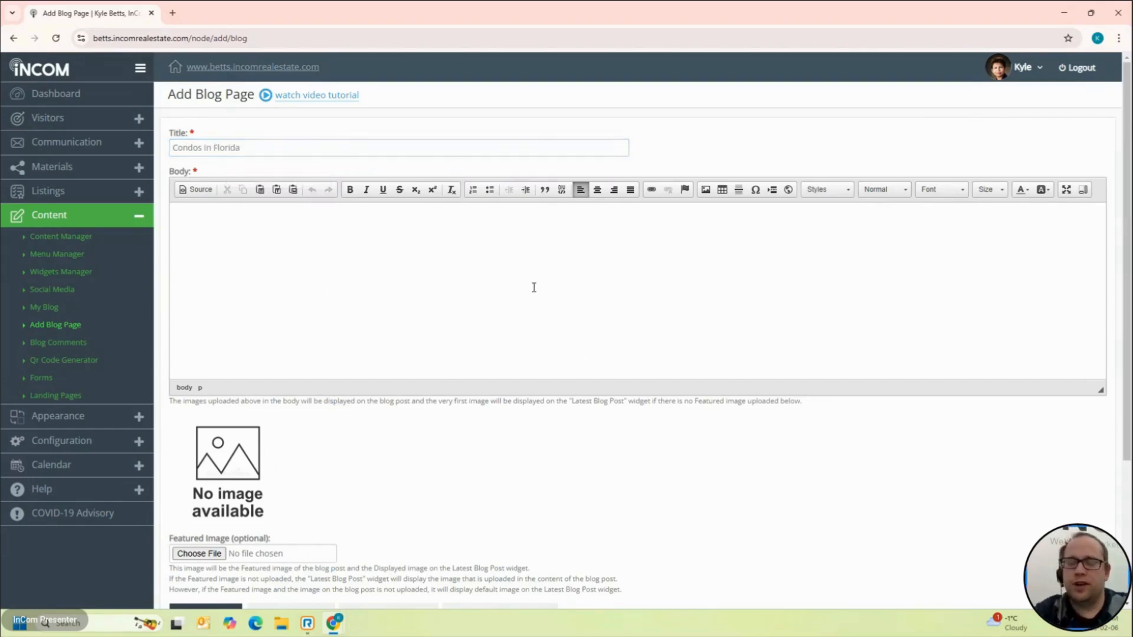
Step: Type the body lines 'Condos are nice' and 'florida is warm'
{"action": "type", "text": "Condos ae nice"}
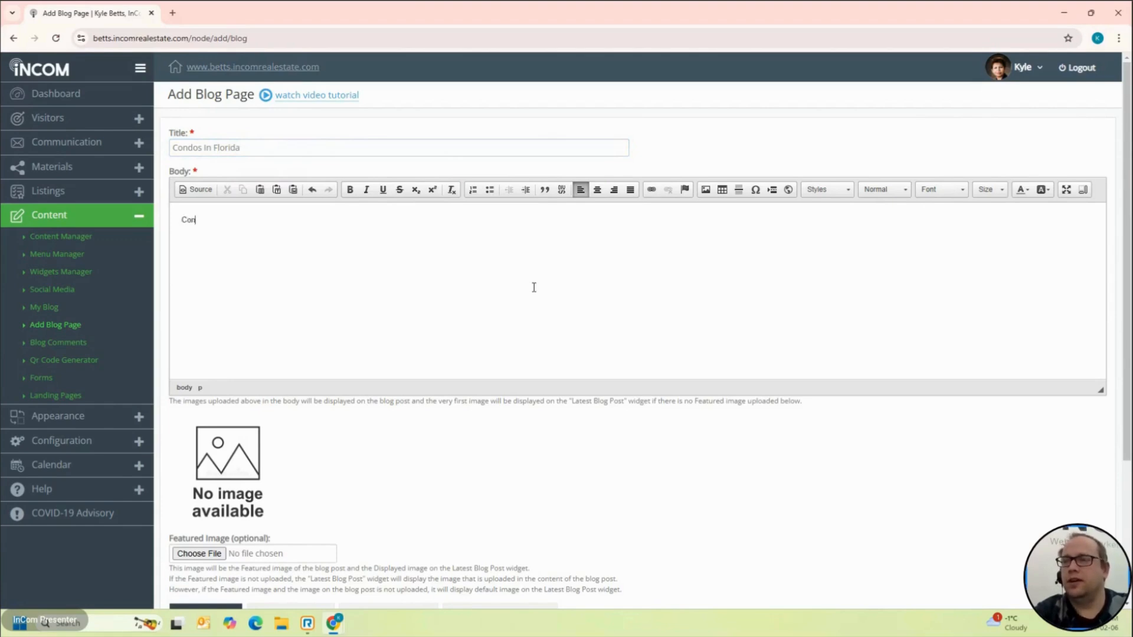
{"action": "key", "text": "BackSpace"}
{"action": "key", "text": "BackSpace"}
{"action": "key", "text": "BackSpace"}
{"action": "key", "text": "BackSpace"}
{"action": "key", "text": "BackSpace"}
{"action": "key", "text": "BackSpace"}
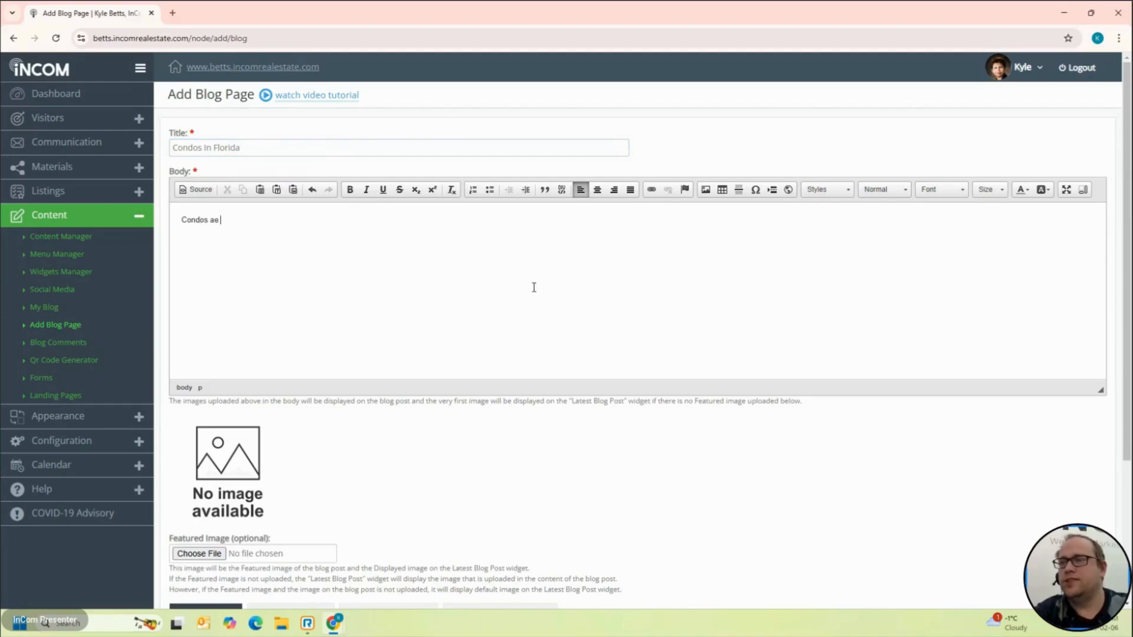
{"action": "type", "text": "re nice"}
{"action": "key", "text": "Return"}
{"action": "type", "text": "florida is "}
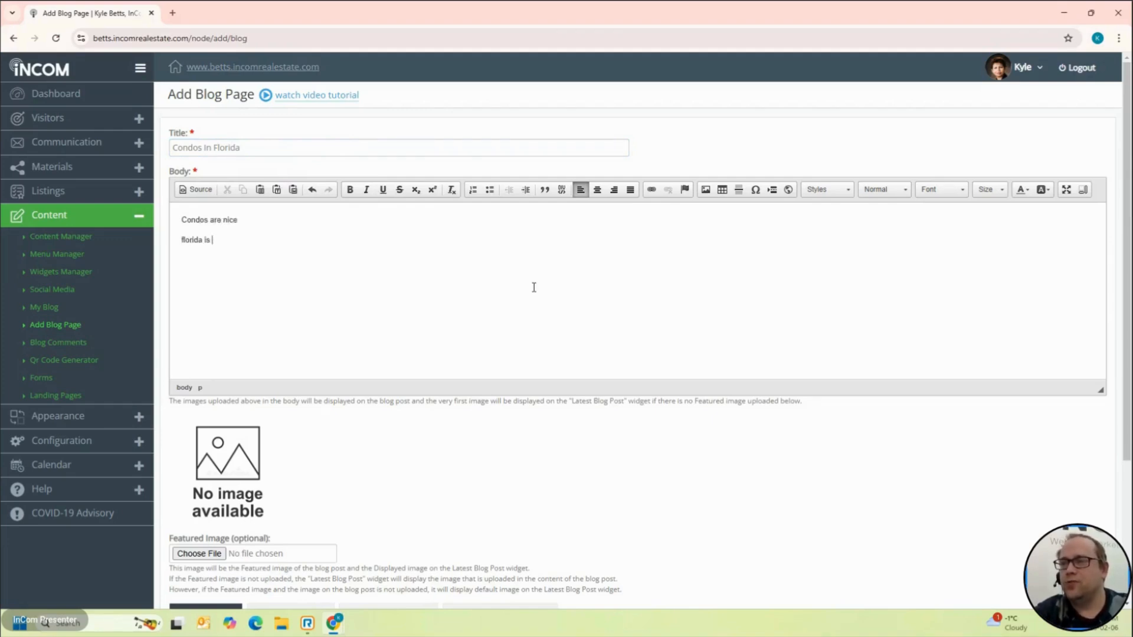
{"action": "type", "text": "warm"}
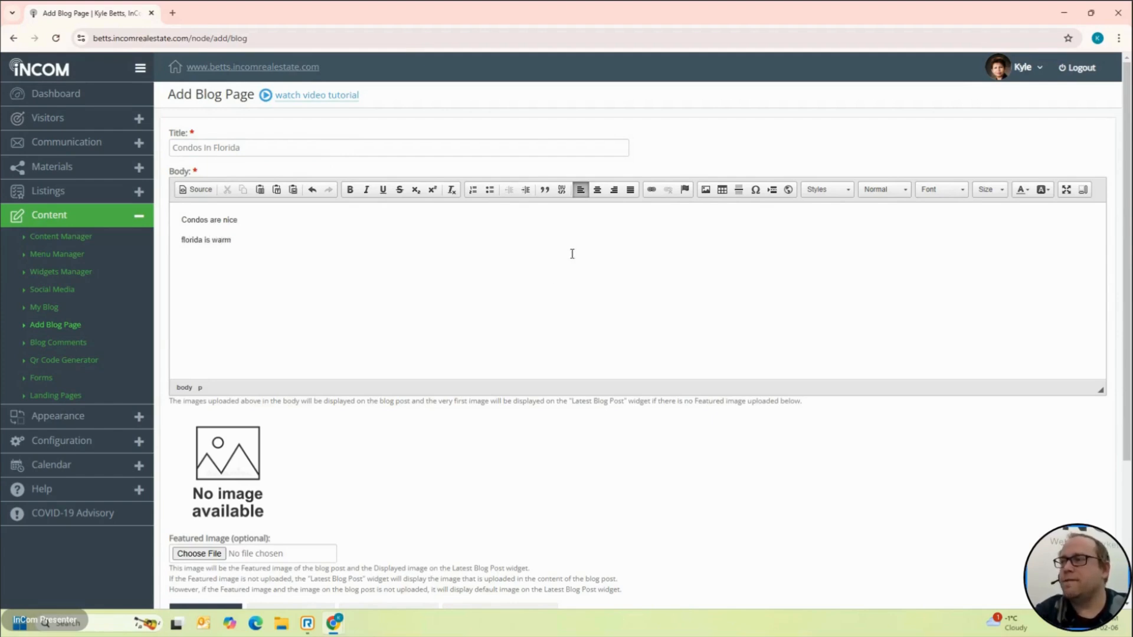
Step: Make the word 'warm' bold, then start inserting an image
{"action": "key", "text": "ctrl+shift+Left"}
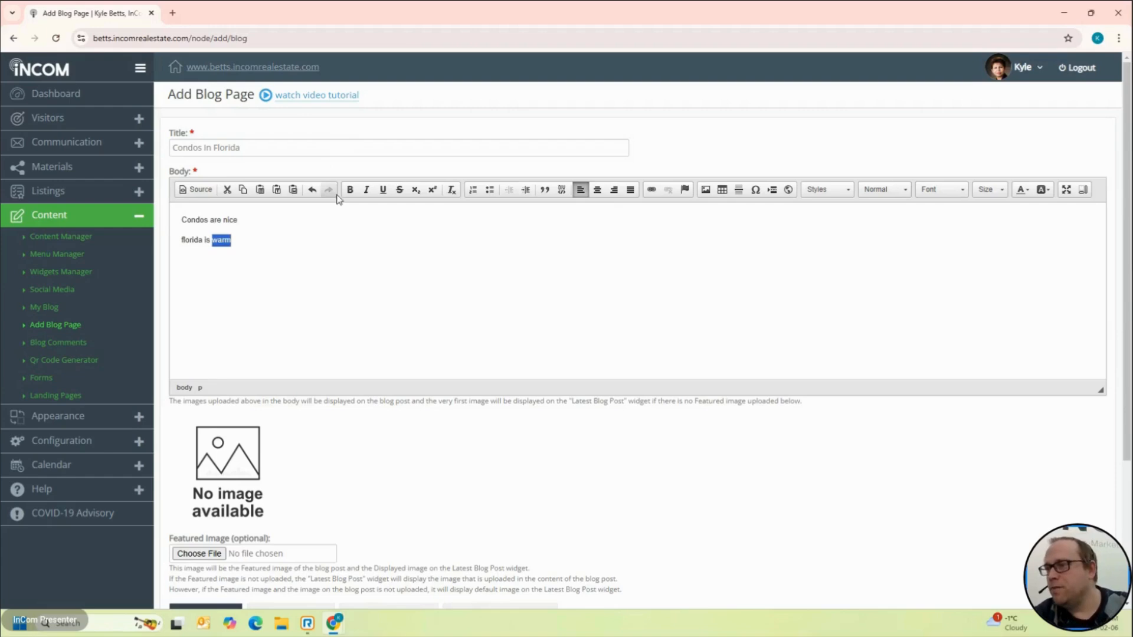
{"action": "left_click", "coordinate": [348, 190]}
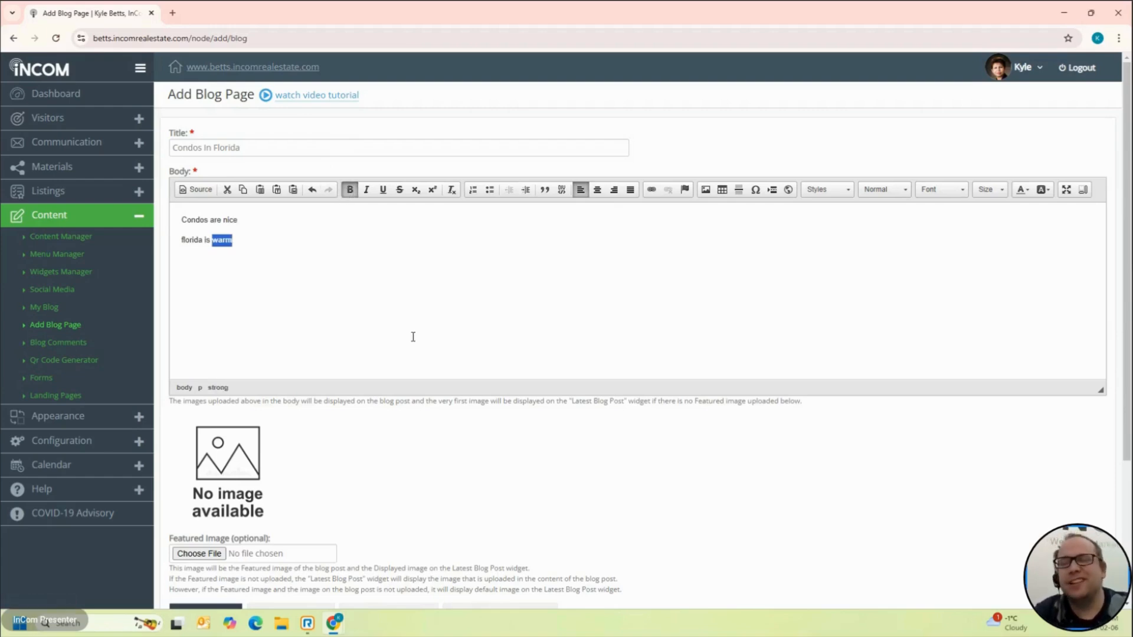
{"action": "left_click", "coordinate": [435, 312]}
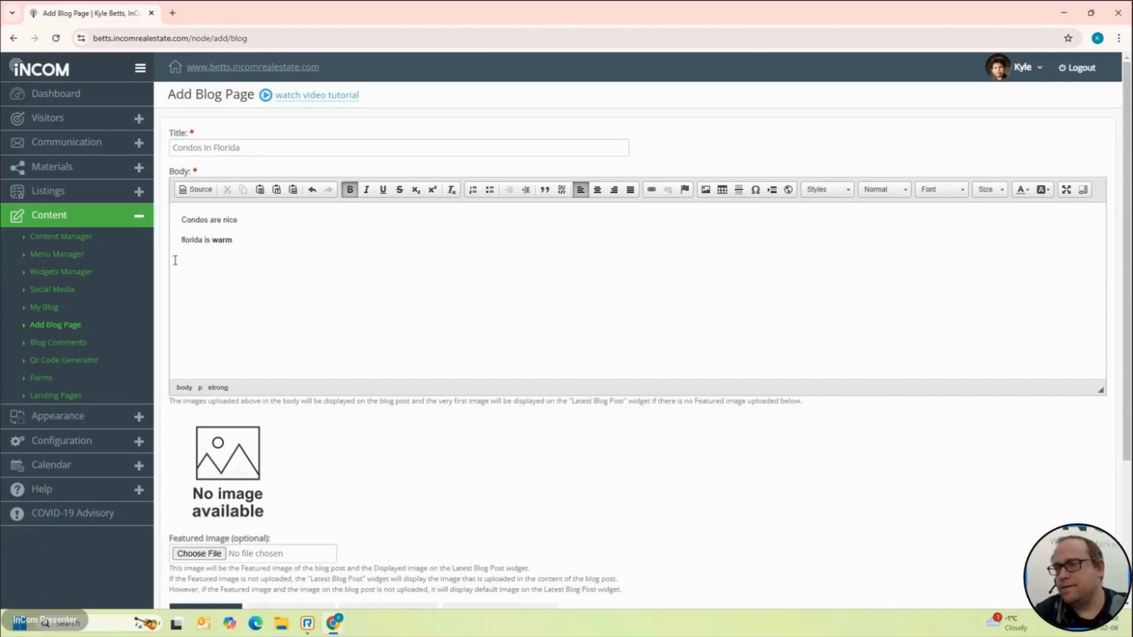
{"action": "left_click", "coordinate": [705, 190]}
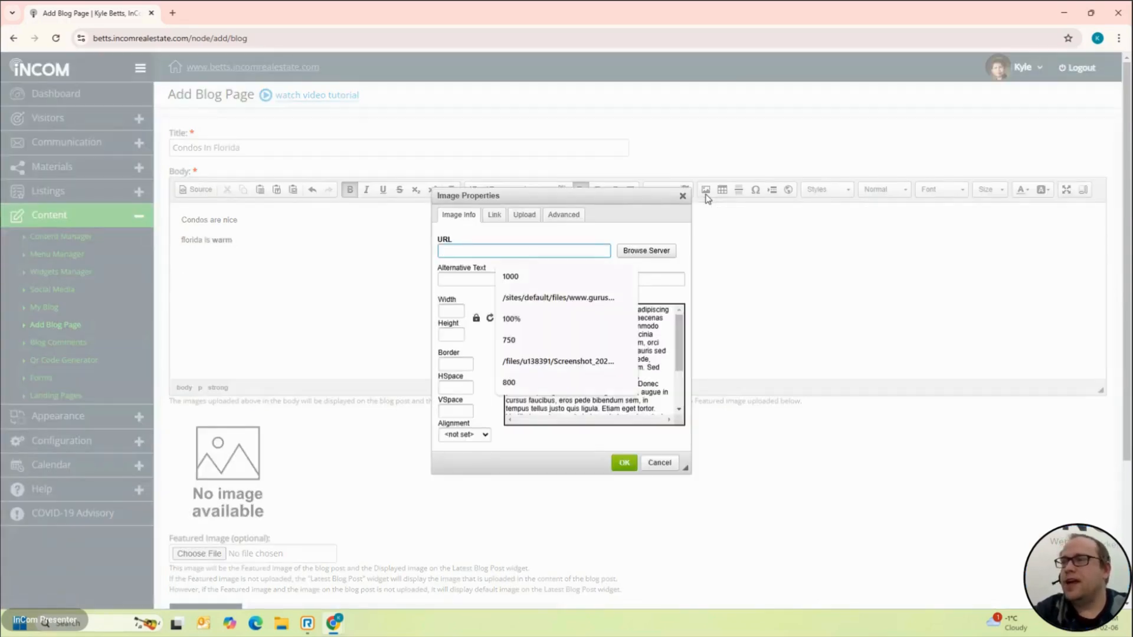
Step: Choose Zoom Background 2.png from the Downloads folder as the image to upload
{"action": "left_click", "coordinate": [626, 222]}
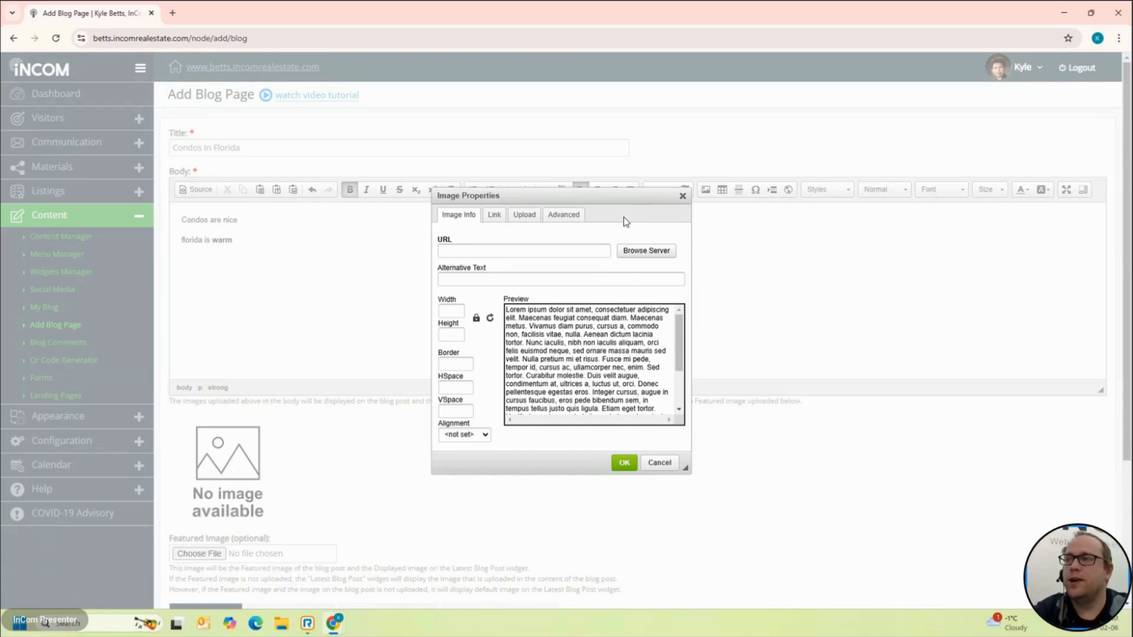
{"action": "left_click", "coordinate": [537, 218]}
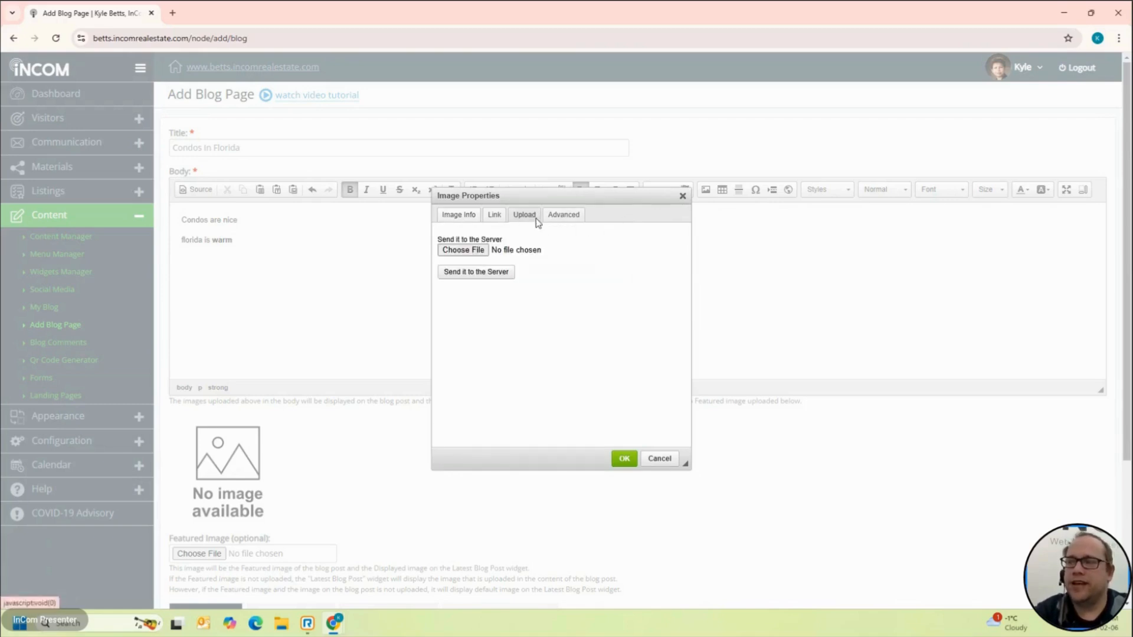
{"action": "left_click", "coordinate": [464, 251]}
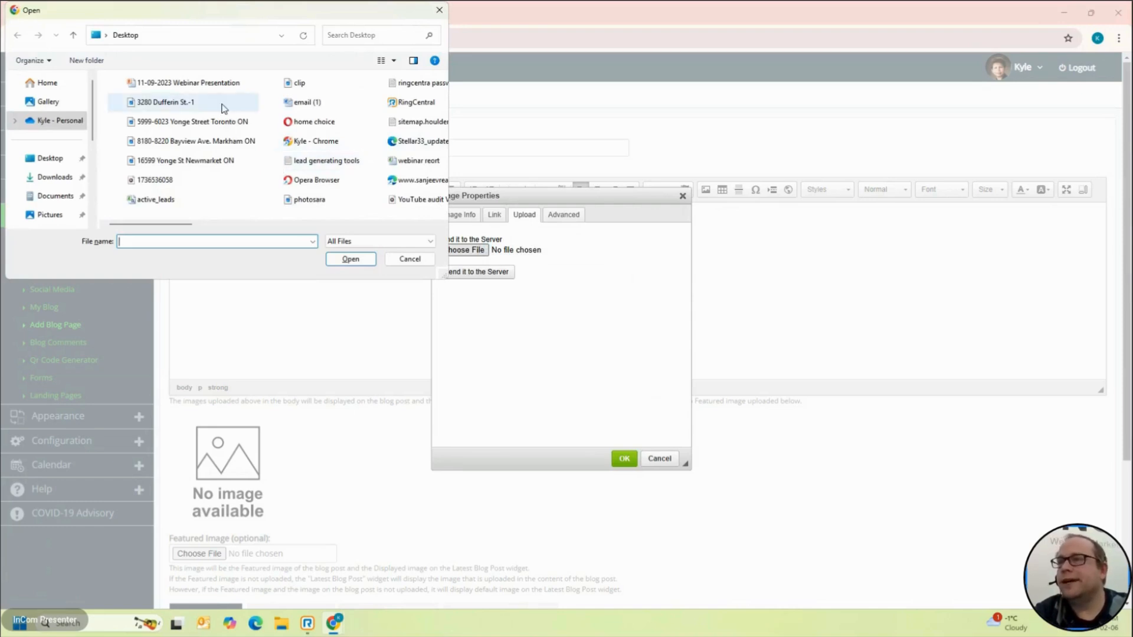
{"action": "scroll", "coordinate": [225, 108], "scroll_direction": "down", "scroll_amount": 5}
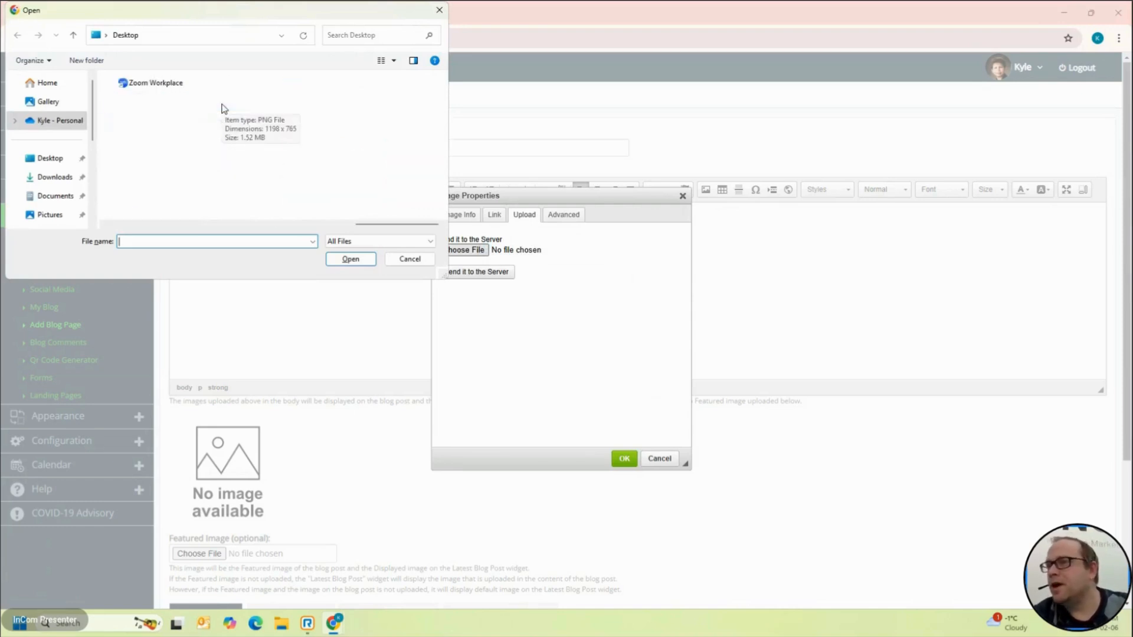
{"action": "scroll", "coordinate": [224, 108], "scroll_direction": "up", "scroll_amount": 5}
{"action": "left_click", "coordinate": [50, 160]}
{"action": "left_click", "coordinate": [52, 176]}
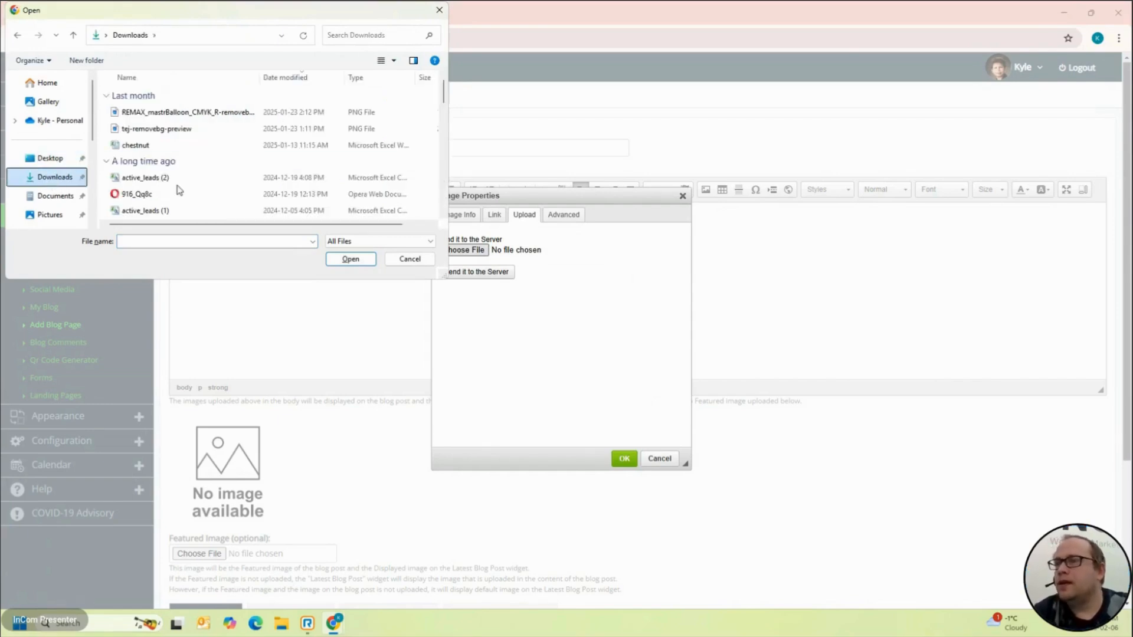
{"action": "scroll", "coordinate": [179, 190], "scroll_direction": "down", "scroll_amount": 1}
{"action": "scroll", "coordinate": [179, 190], "scroll_direction": "down", "scroll_amount": 2}
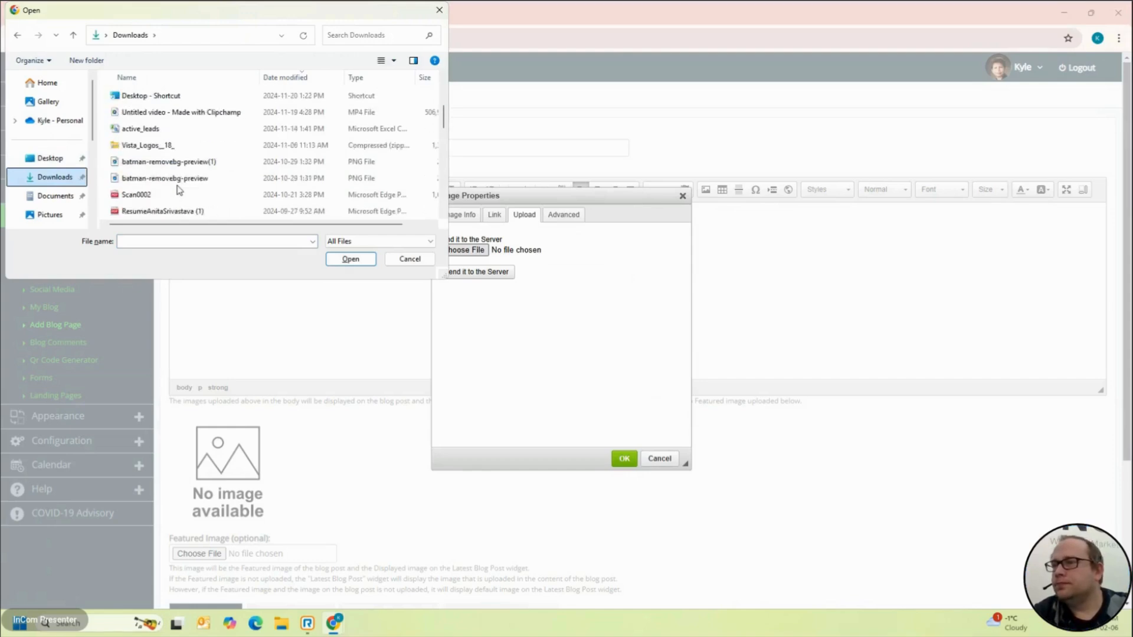
{"action": "scroll", "coordinate": [179, 189], "scroll_direction": "down", "scroll_amount": 3}
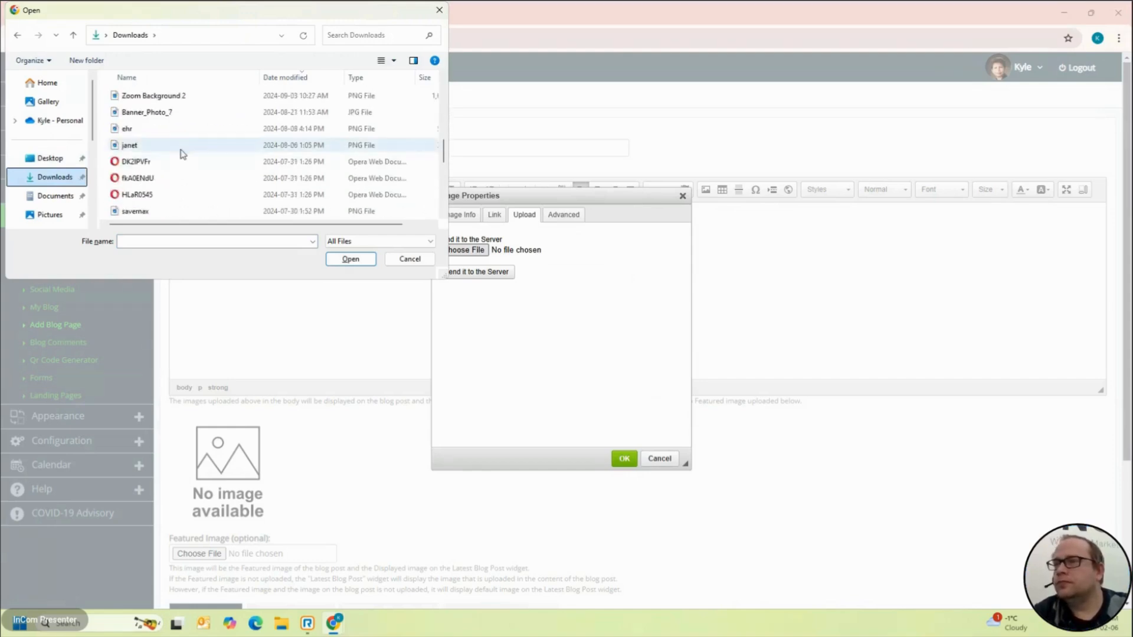
{"action": "double_click", "coordinate": [151, 95]}
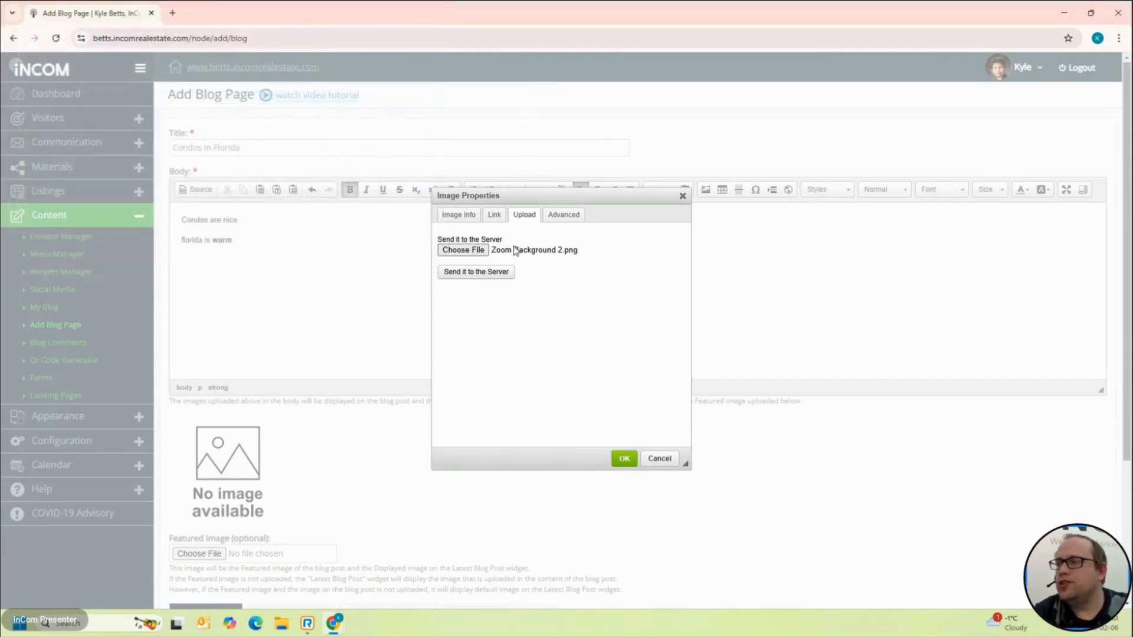
Step: Upload the image and insert it into the body at its full 1600×797 size
{"action": "left_click", "coordinate": [486, 275]}
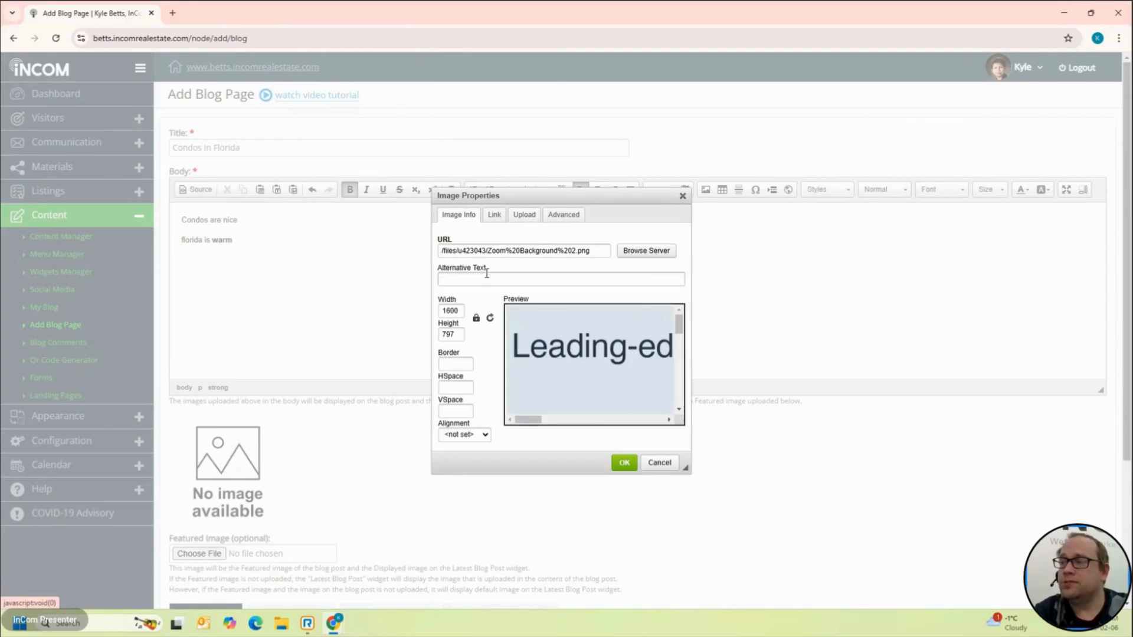
{"action": "scroll", "coordinate": [562, 322], "scroll_direction": "right", "scroll_amount": 10}
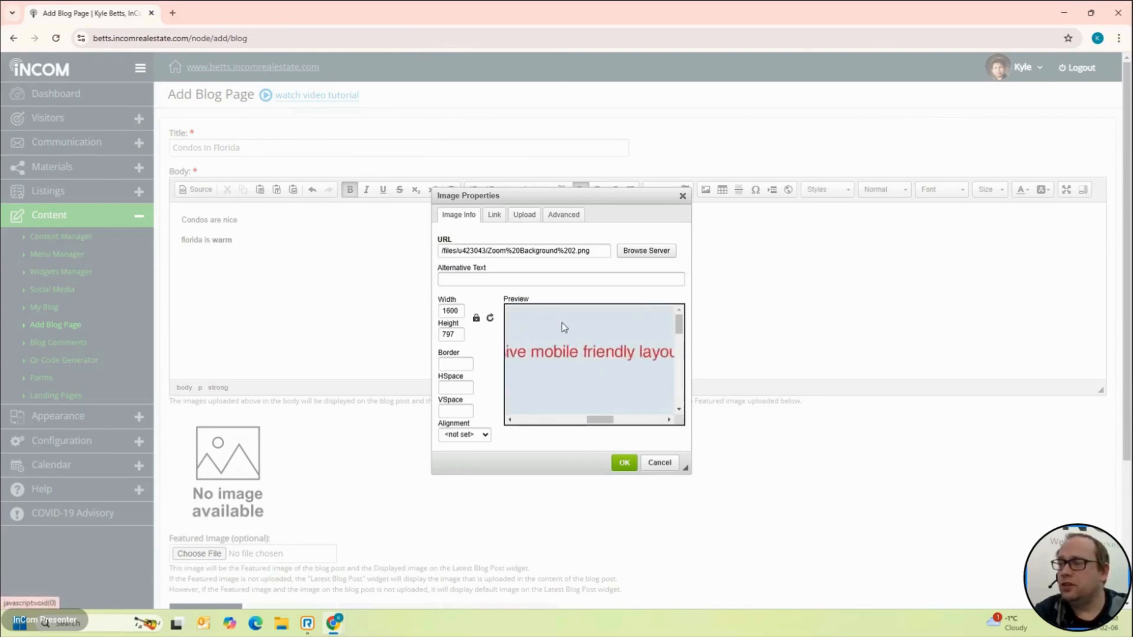
{"action": "scroll", "coordinate": [562, 326], "scroll_direction": "left", "scroll_amount": 10}
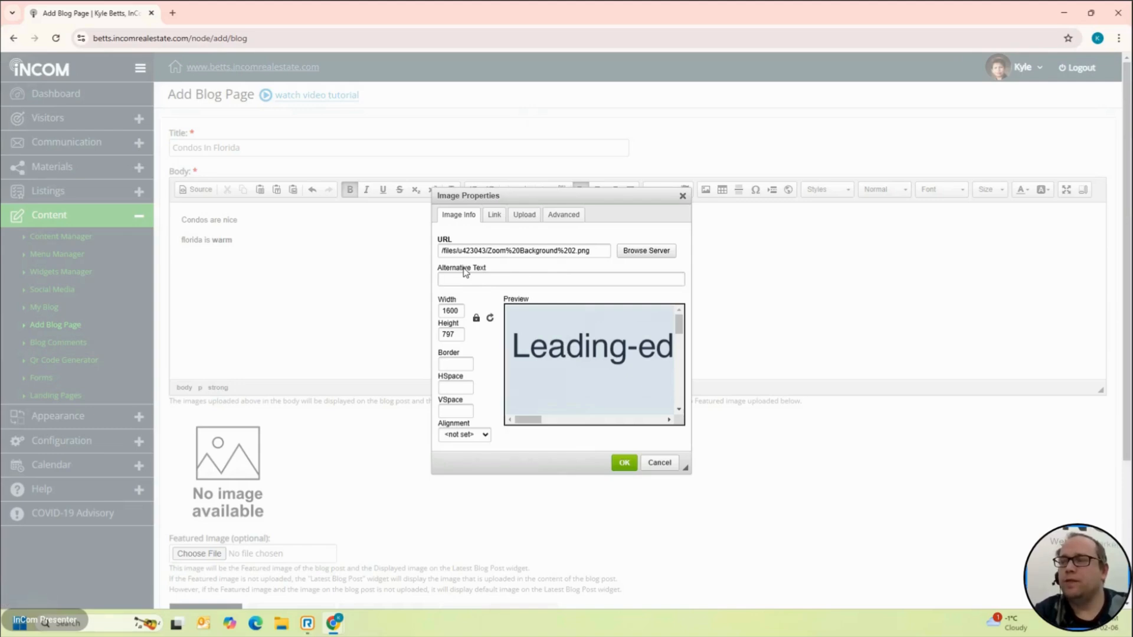
{"action": "double_click", "coordinate": [453, 310]}
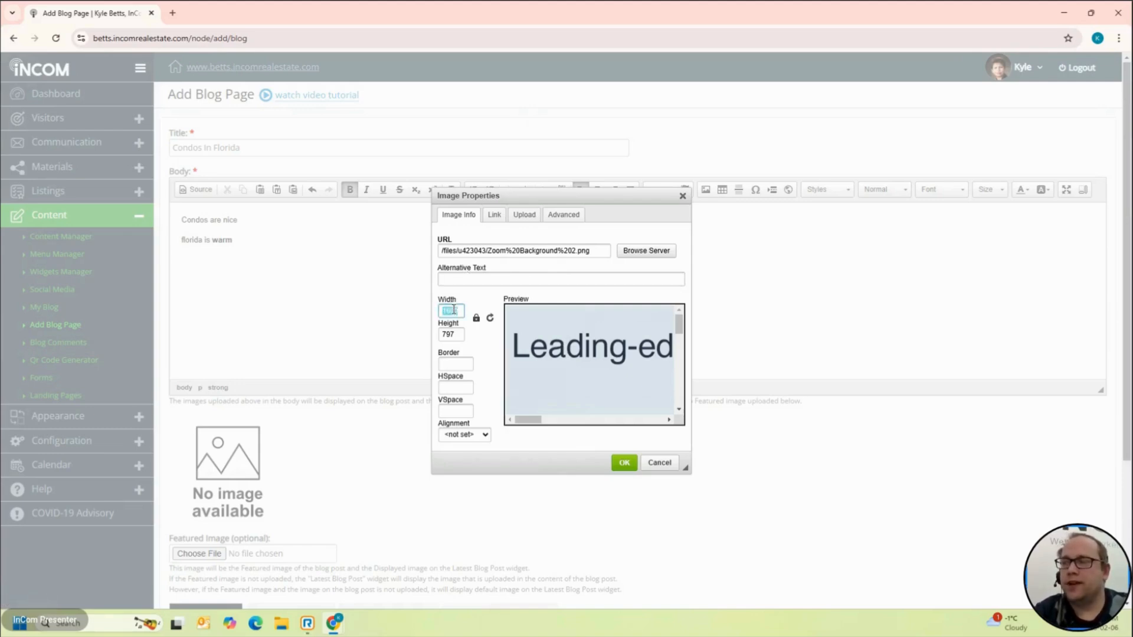
{"action": "left_click", "coordinate": [488, 305]}
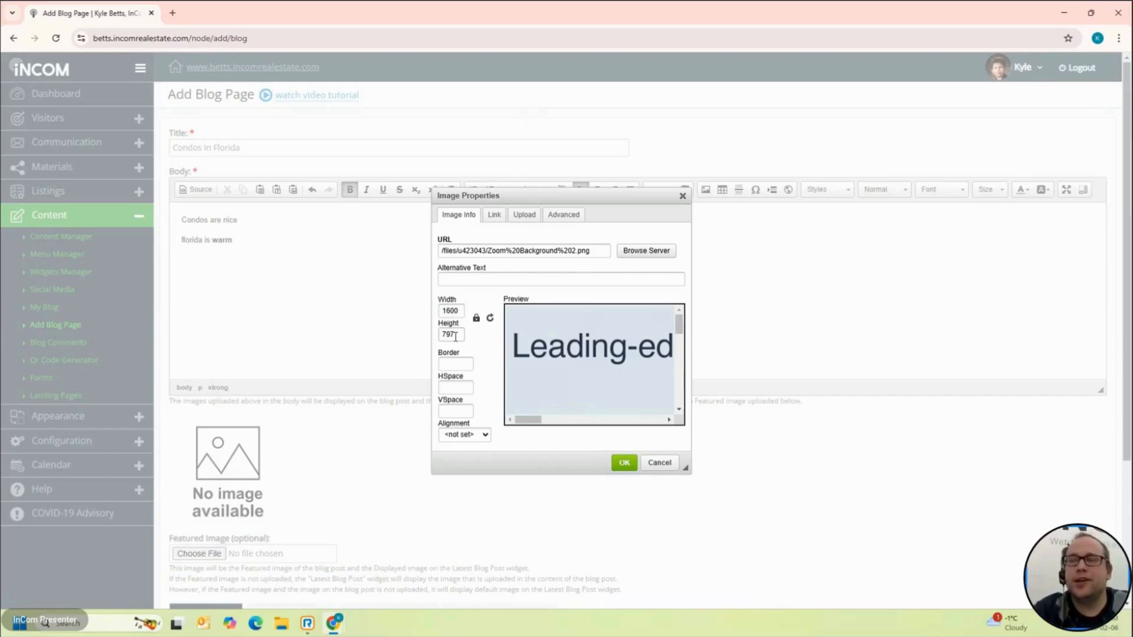
{"action": "left_click", "coordinate": [632, 463]}
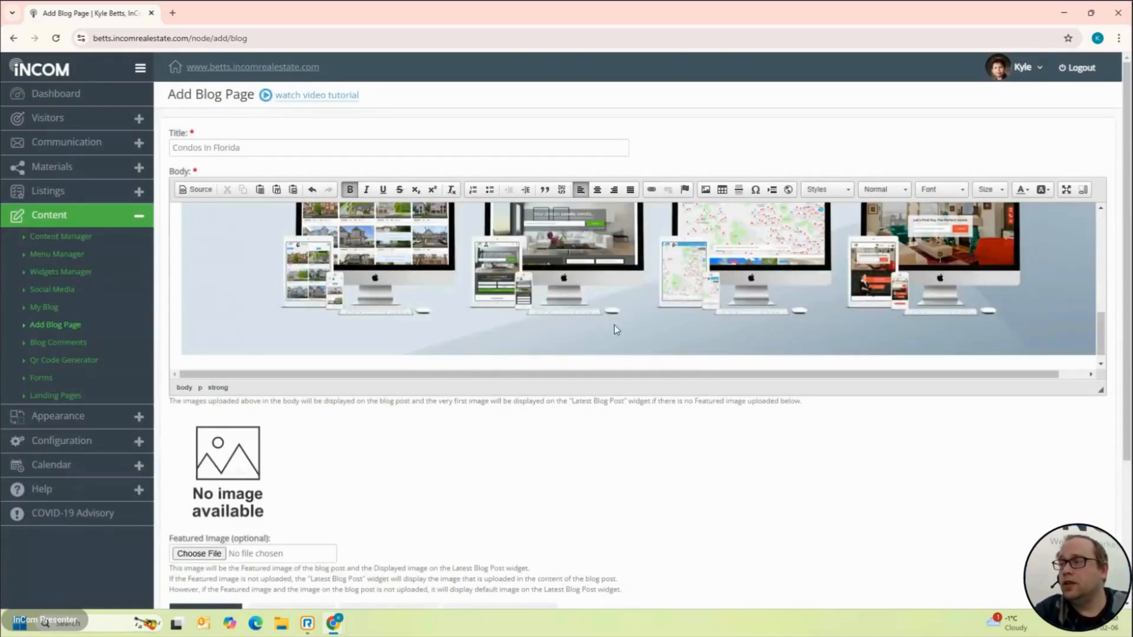
Step: Reopen Image Properties for the inserted 1600×797 banner image
{"action": "scroll", "coordinate": [615, 325], "scroll_direction": "up", "scroll_amount": 5}
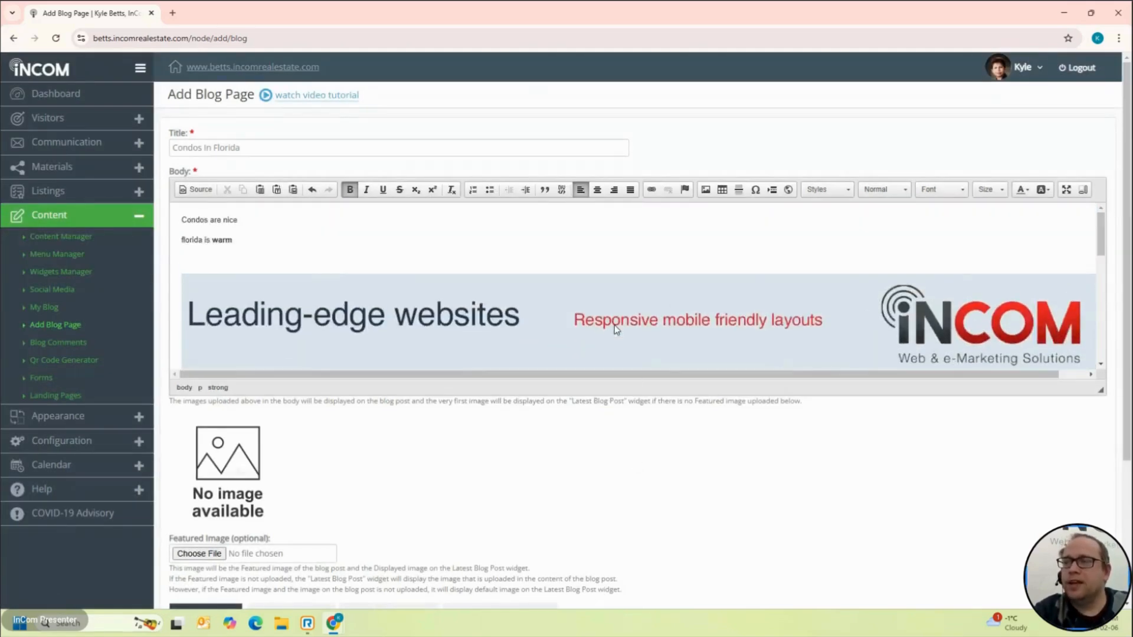
{"action": "scroll", "coordinate": [614, 328], "scroll_direction": "down", "scroll_amount": 5}
{"action": "scroll", "coordinate": [614, 328], "scroll_direction": "down", "scroll_amount": 1}
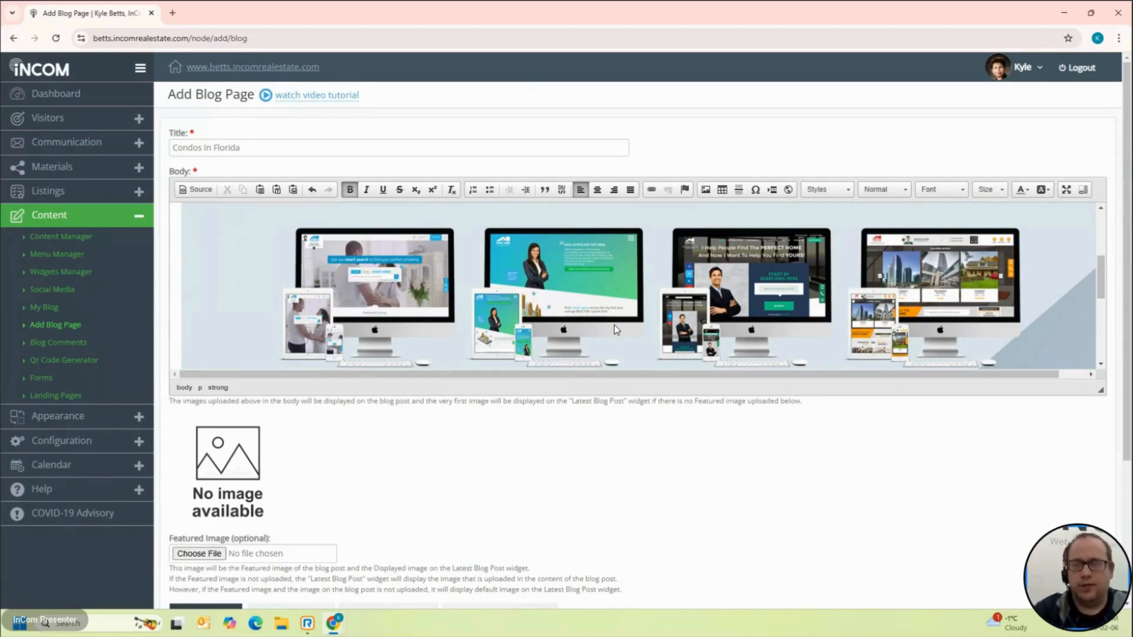
{"action": "scroll", "coordinate": [615, 328], "scroll_direction": "up", "scroll_amount": 3}
{"action": "scroll", "coordinate": [614, 329], "scroll_direction": "up", "scroll_amount": 1}
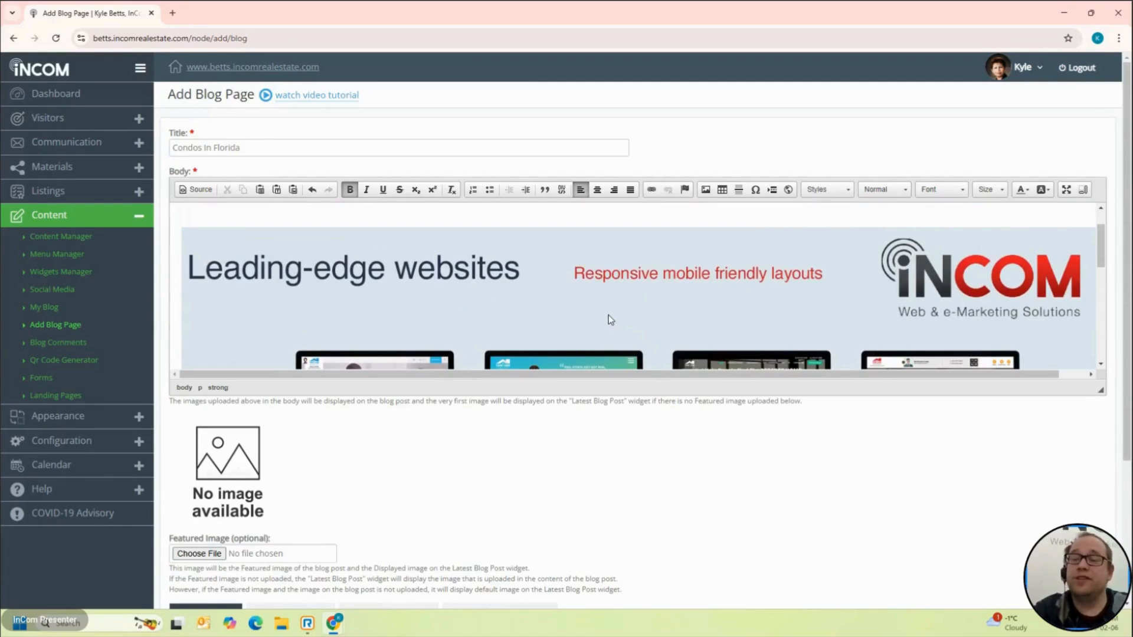
{"action": "double_click", "coordinate": [610, 320]}
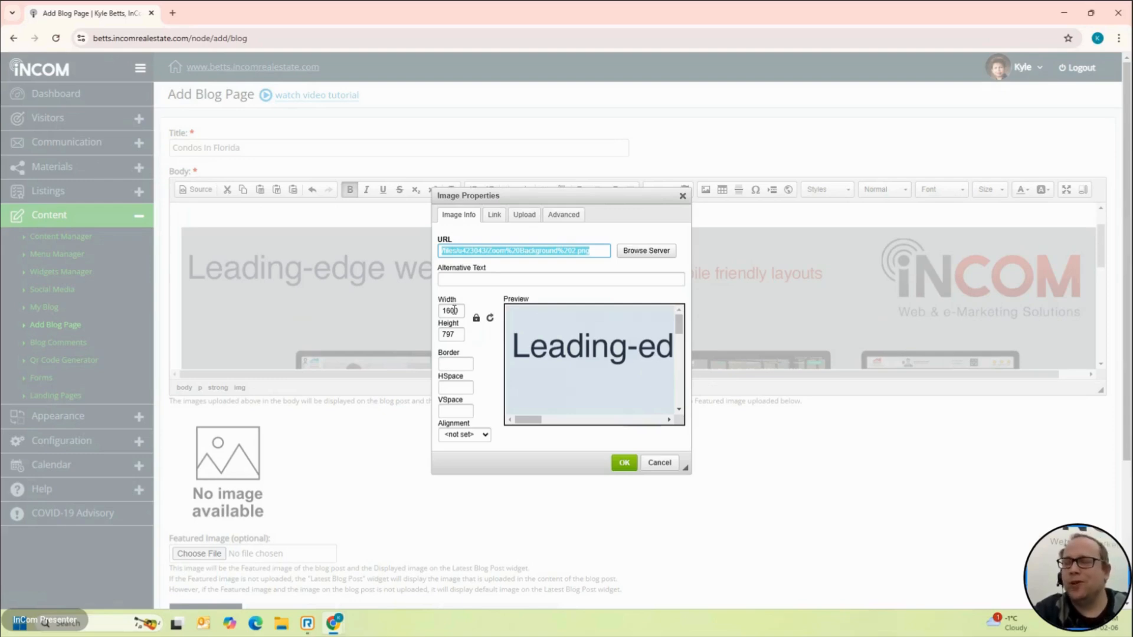
Step: Set the banner image width to 100% with the height cleared
{"action": "double_click", "coordinate": [452, 336]}
{"action": "key", "text": "BackSpace"}
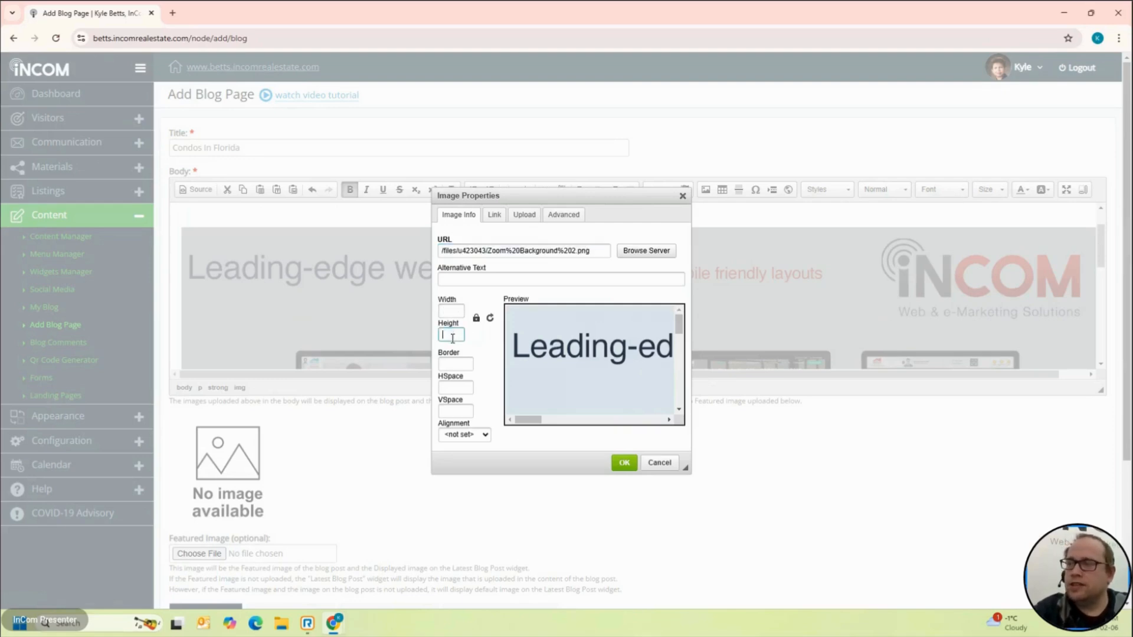
{"action": "left_click", "coordinate": [453, 310]}
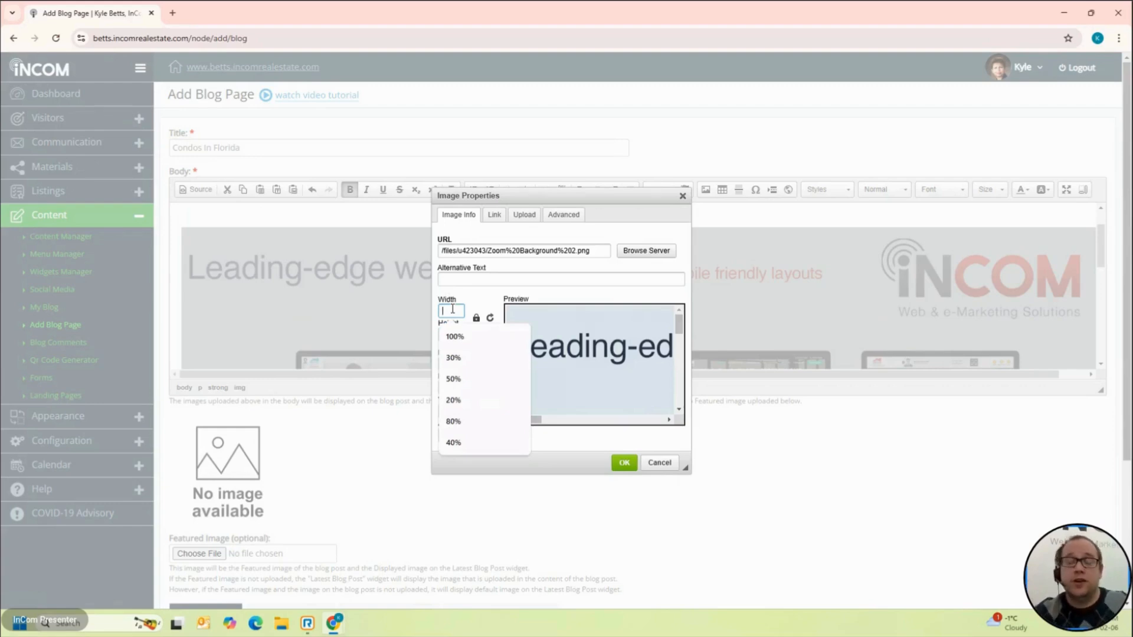
{"action": "type", "text": "100%"}
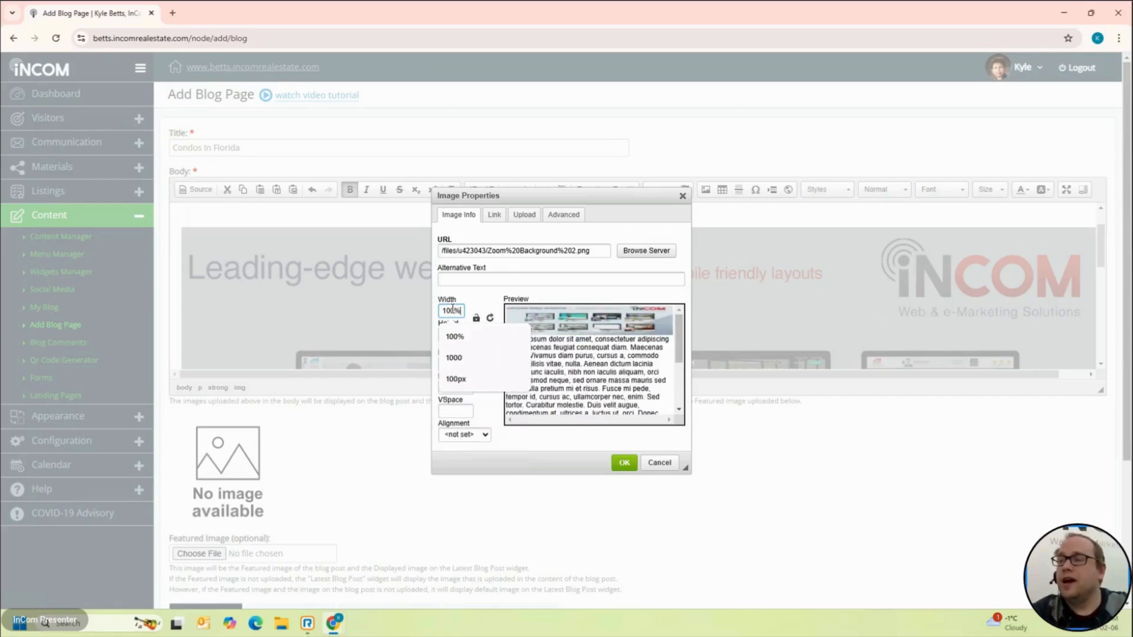
{"action": "left_click", "coordinate": [505, 314]}
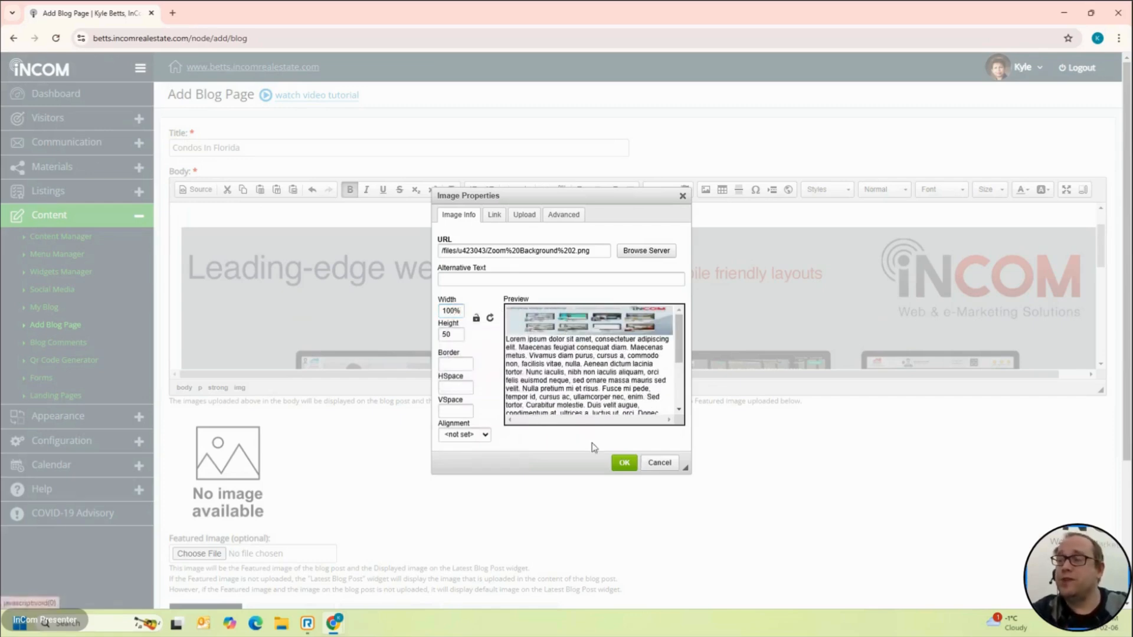
{"action": "left_click", "coordinate": [454, 335]}
{"action": "key", "text": "BackSpace"}
{"action": "key", "text": "BackSpace"}
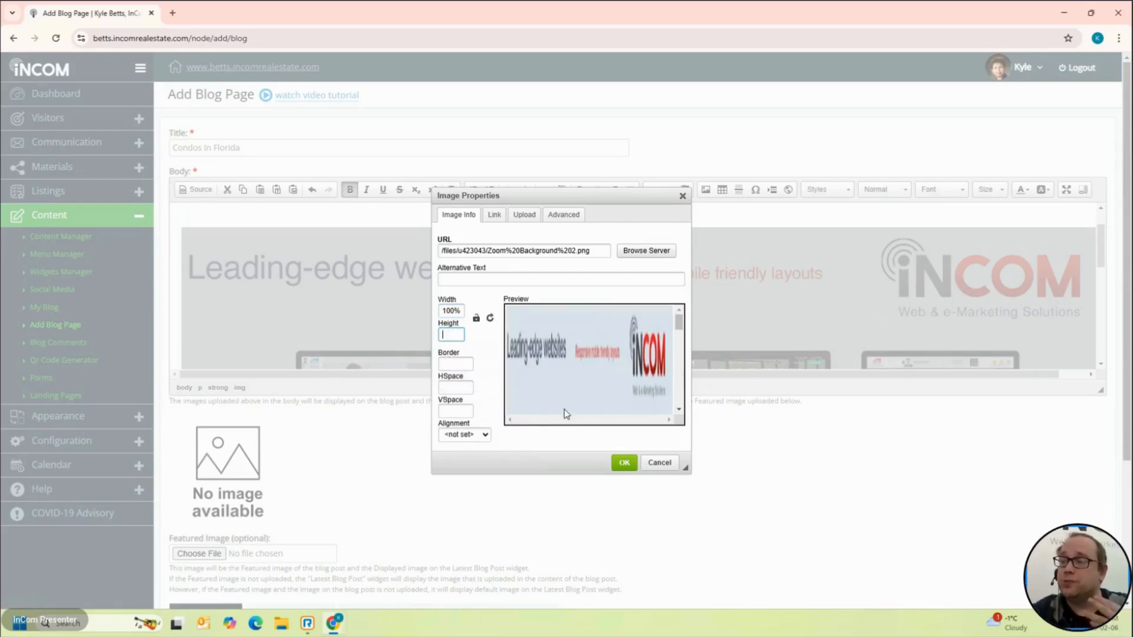
{"action": "left_click", "coordinate": [624, 463]}
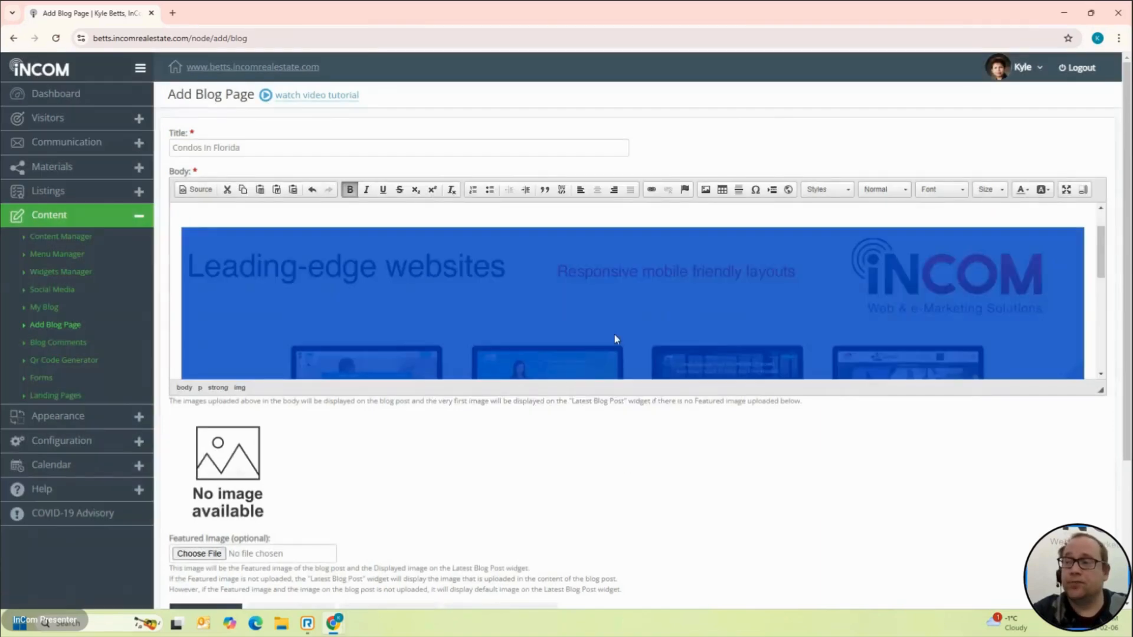
{"action": "scroll", "coordinate": [614, 335], "scroll_direction": "down", "scroll_amount": 3}
{"action": "scroll", "coordinate": [614, 338], "scroll_direction": "up", "scroll_amount": 5}
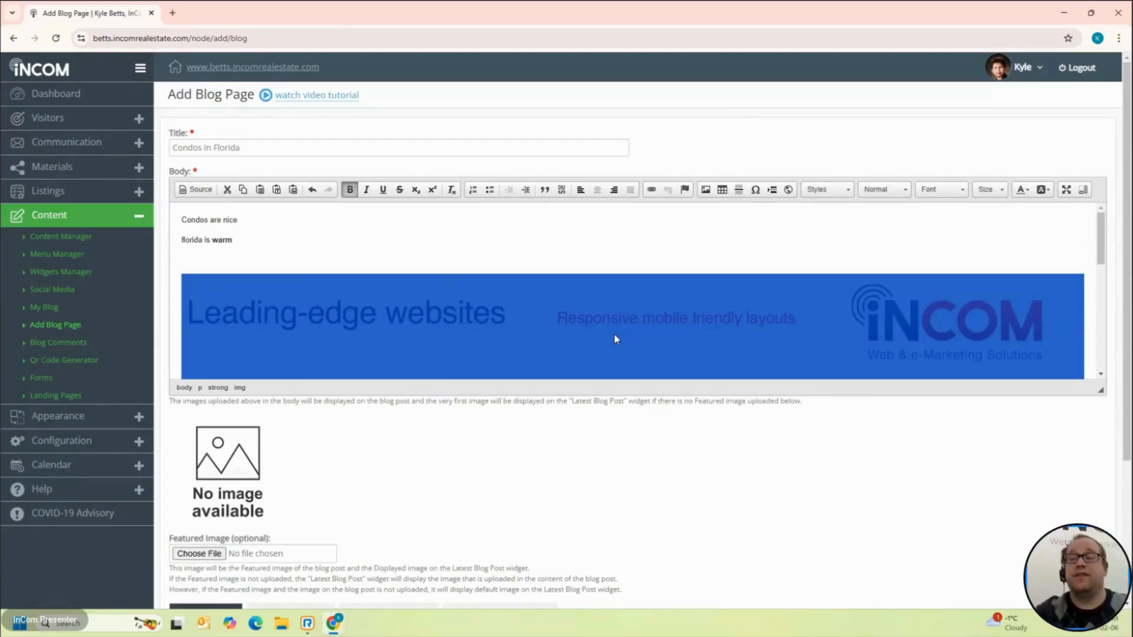
Step: Change the banner image width from 100% to 50%
{"action": "double_click", "coordinate": [614, 335]}
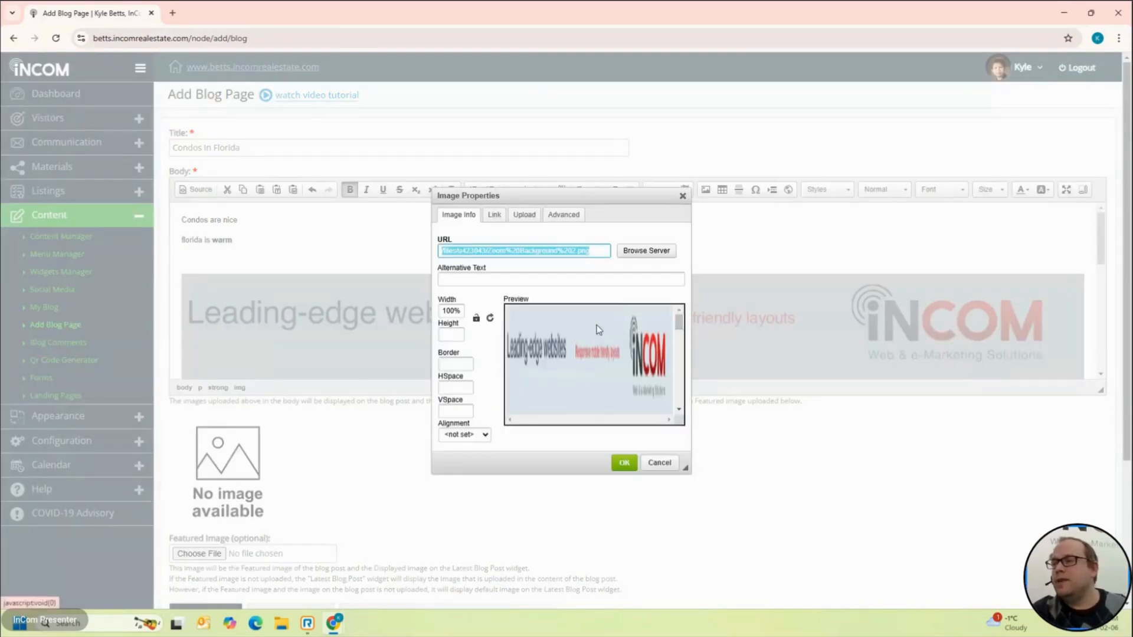
{"action": "left_click", "coordinate": [447, 311]}
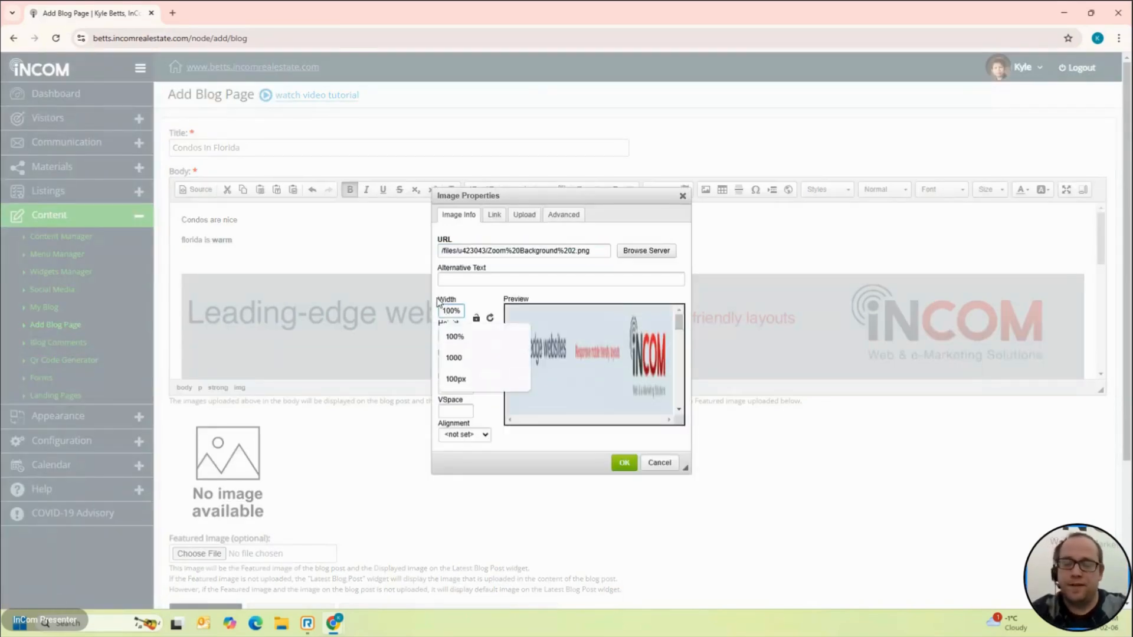
{"action": "key", "text": "BackSpace"}
{"action": "key", "text": "BackSpace"}
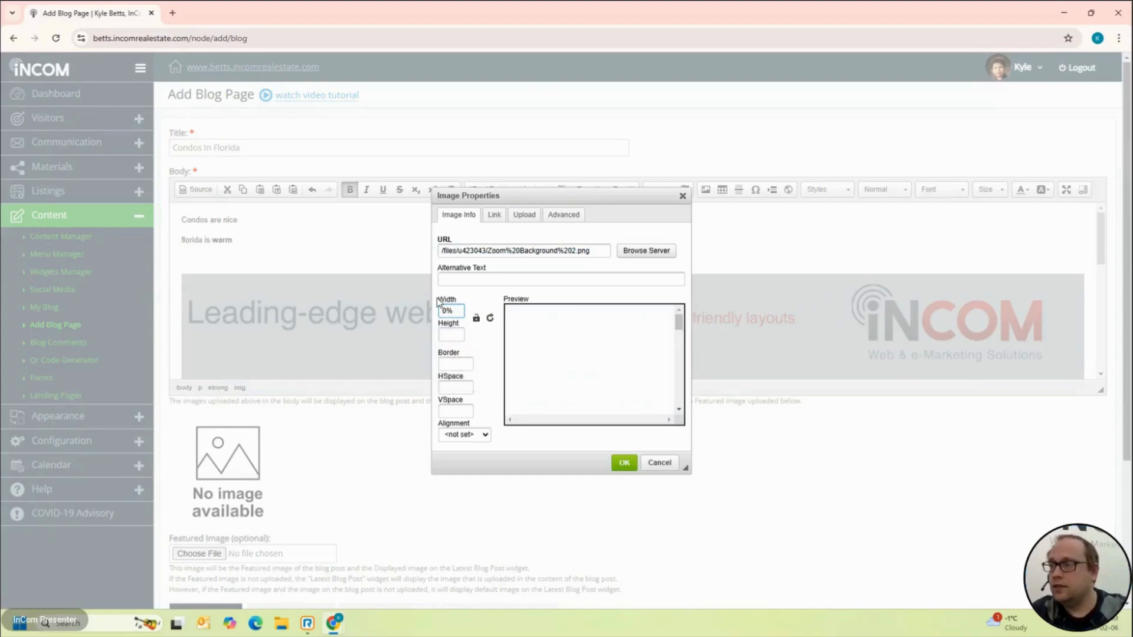
{"action": "type", "text": "5"}
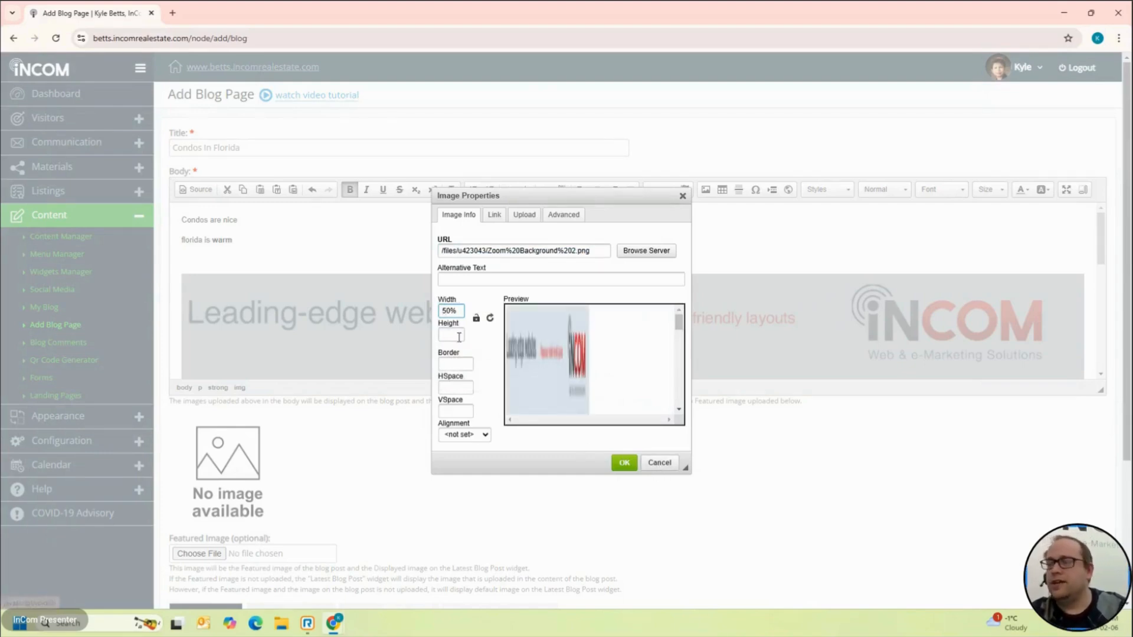
{"action": "left_click", "coordinate": [625, 464]}
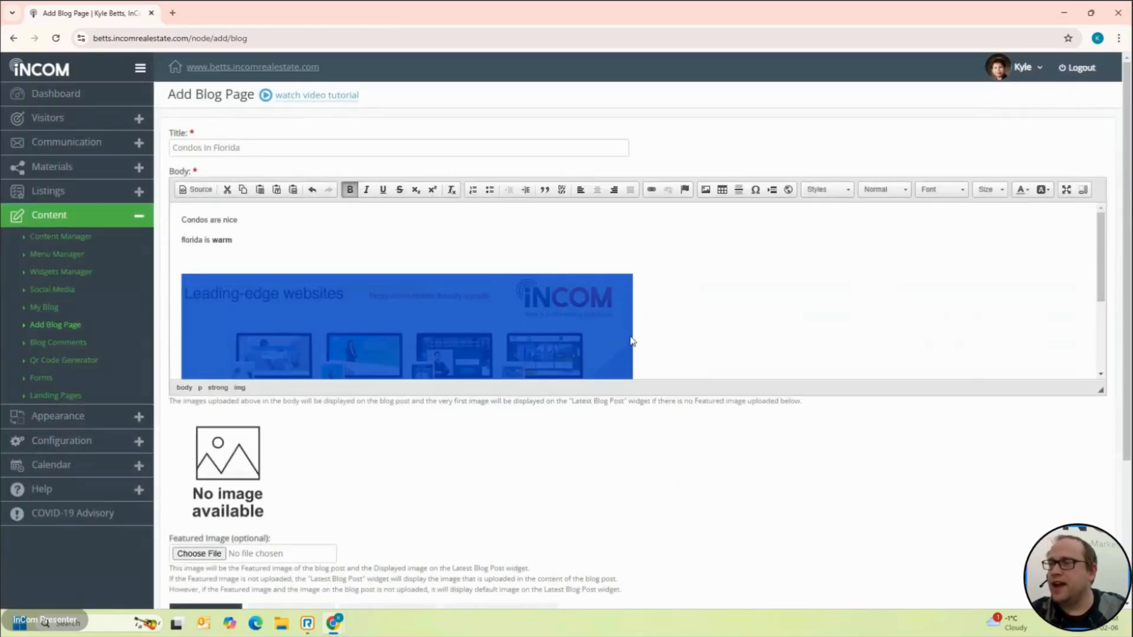
Step: Centre the 50%-width banner image below the two body lines
{"action": "scroll", "coordinate": [631, 341], "scroll_direction": "down", "scroll_amount": 3}
{"action": "scroll", "coordinate": [631, 341], "scroll_direction": "up", "scroll_amount": 3}
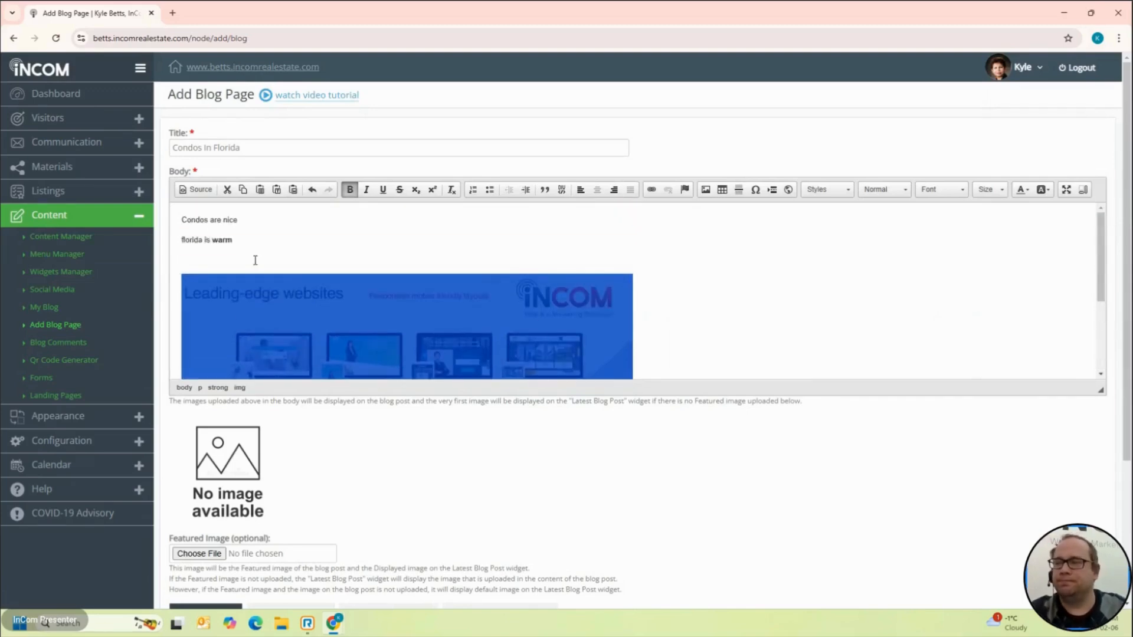
{"action": "left_click", "coordinate": [179, 288]}
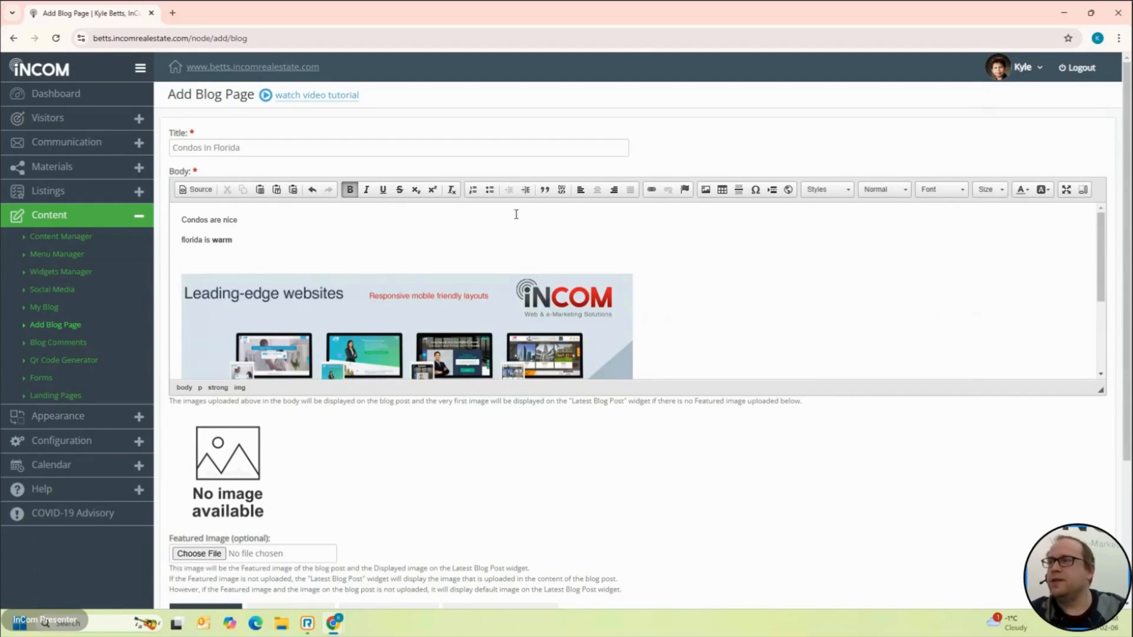
{"action": "left_click", "coordinate": [177, 294]}
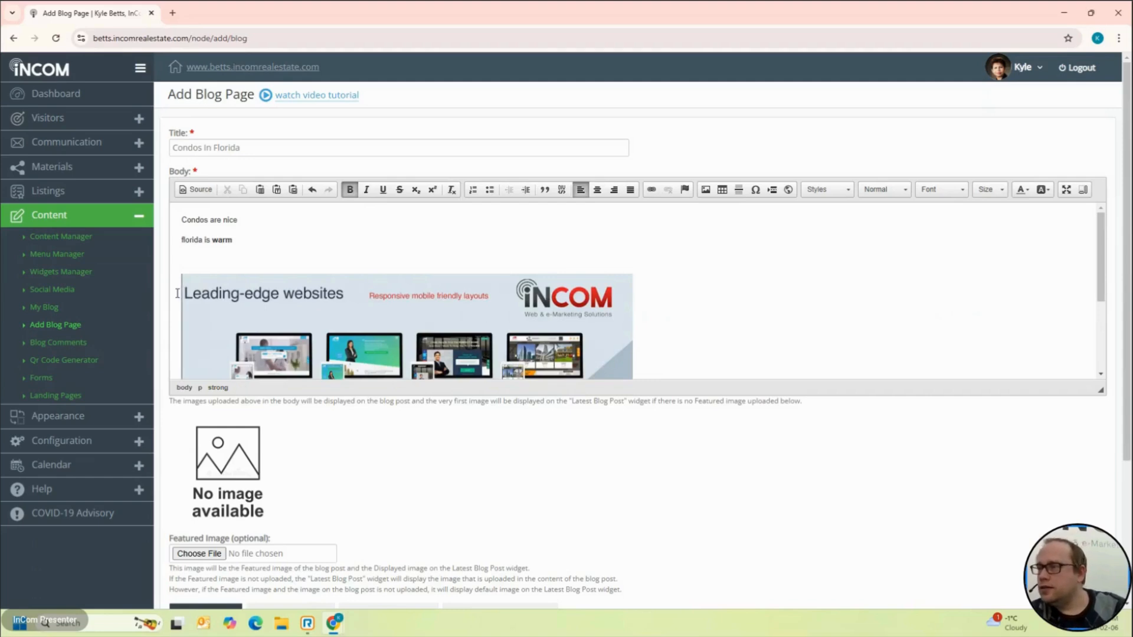
{"action": "left_click", "coordinate": [598, 189]}
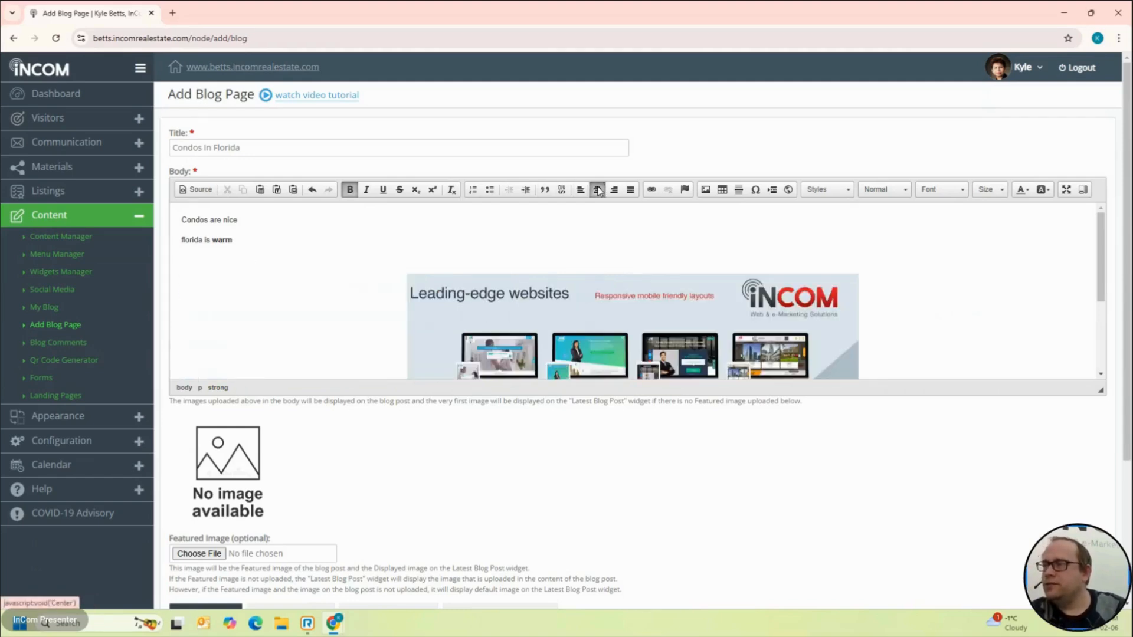
{"action": "scroll", "coordinate": [605, 334], "scroll_direction": "down", "scroll_amount": 2}
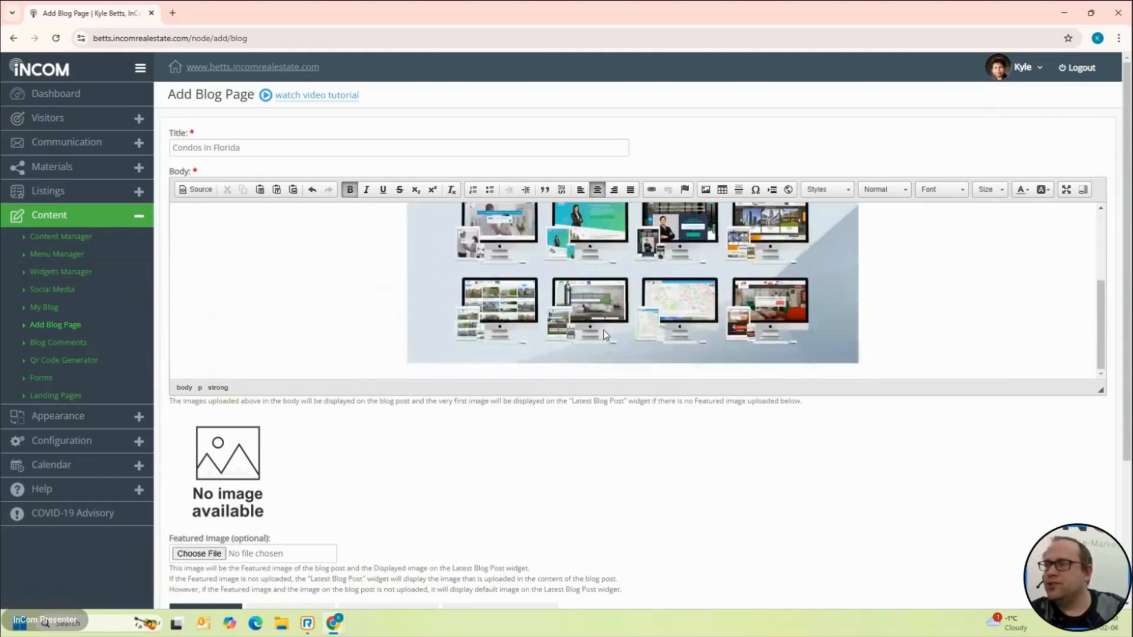
{"action": "scroll", "coordinate": [605, 334], "scroll_direction": "up", "scroll_amount": 2}
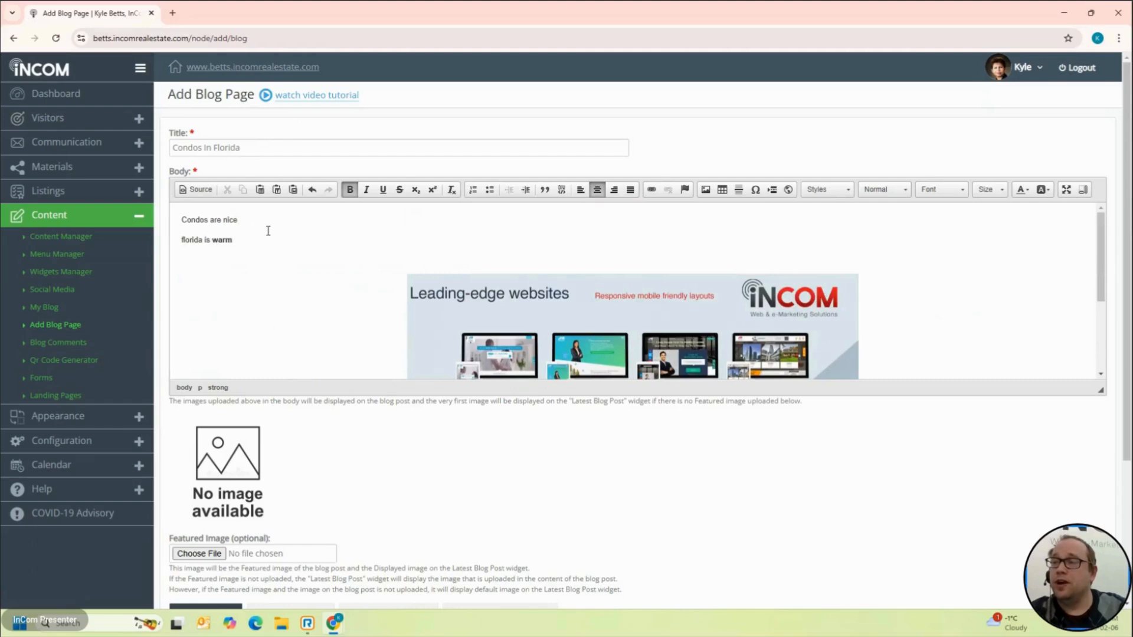
{"action": "left_click", "coordinate": [285, 241]}
{"action": "scroll", "coordinate": [285, 241], "scroll_direction": "down", "scroll_amount": 3}
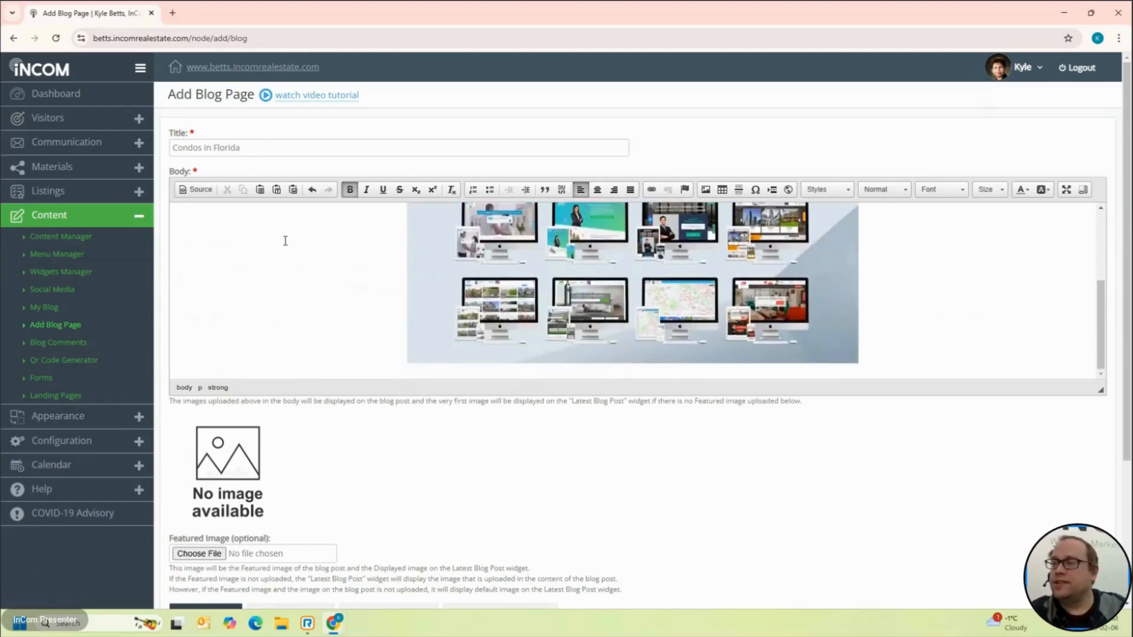
{"action": "scroll", "coordinate": [285, 241], "scroll_direction": "up", "scroll_amount": 3}
{"action": "scroll", "coordinate": [284, 240], "scroll_direction": "down", "scroll_amount": 3}
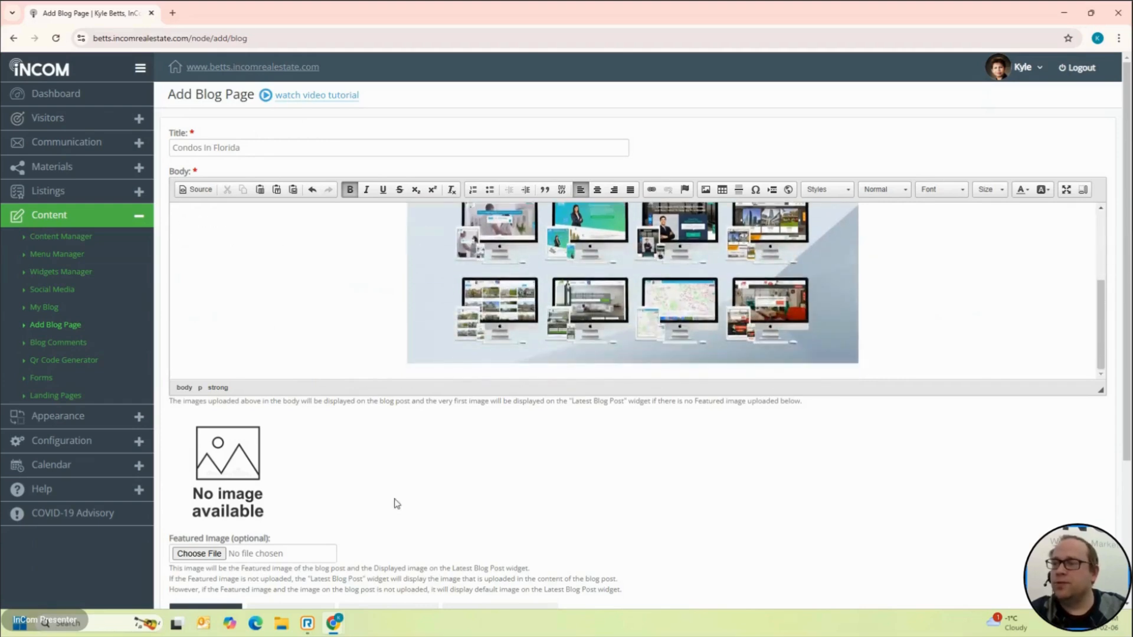
{"action": "scroll", "coordinate": [395, 502], "scroll_direction": "down", "scroll_amount": 3}
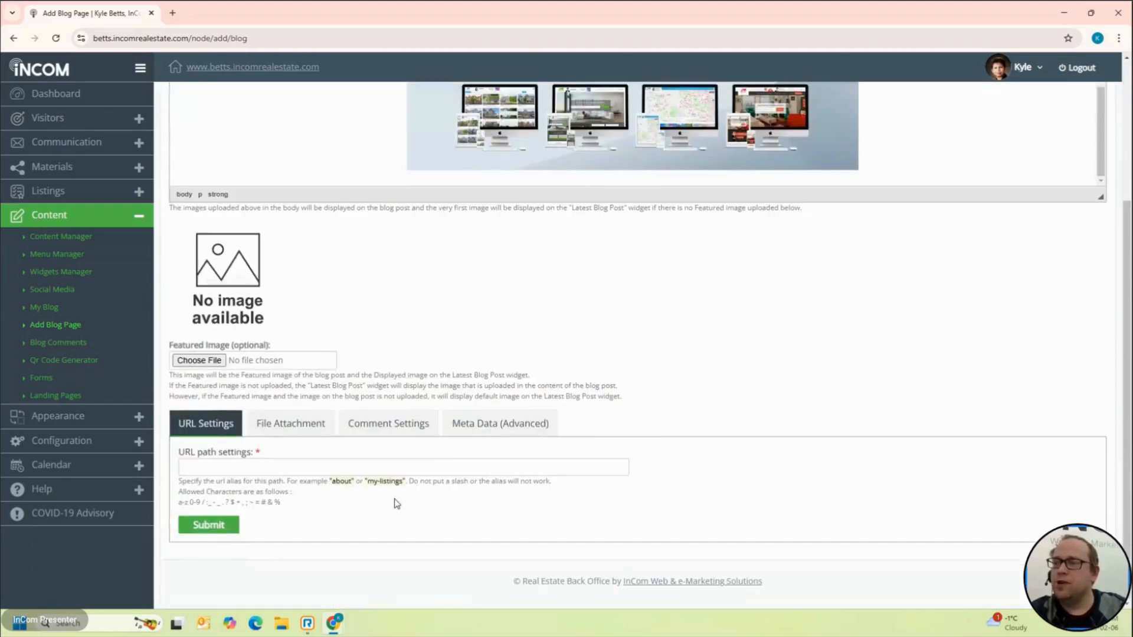
Step: Set the blog page's URL path alias to florida.blog
{"action": "left_click", "coordinate": [399, 467]}
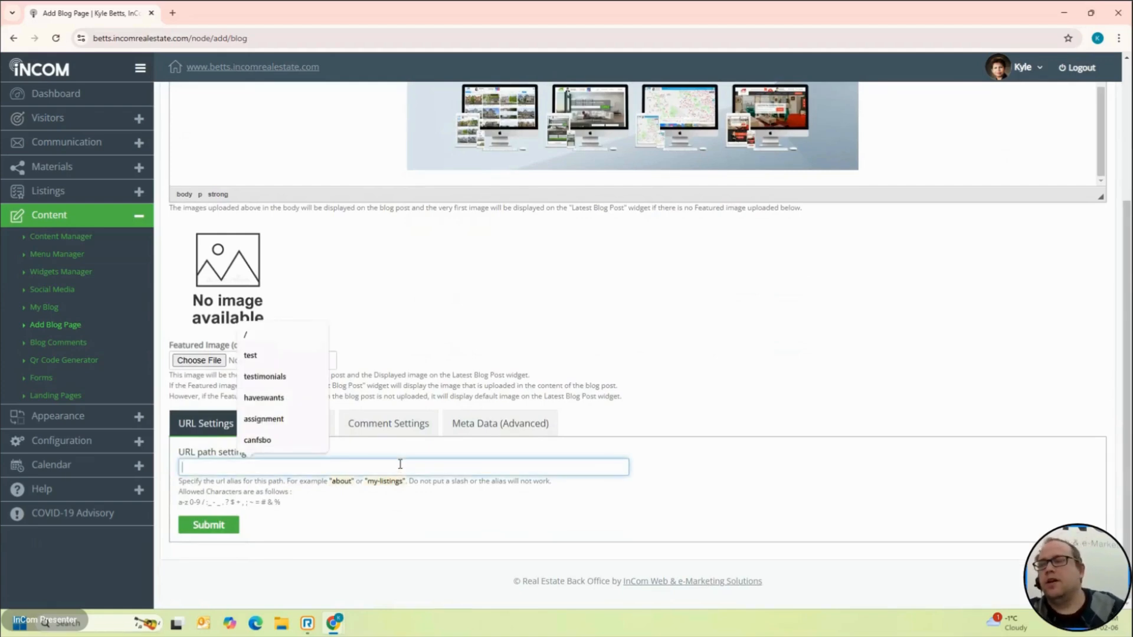
{"action": "left_click", "coordinate": [411, 360]}
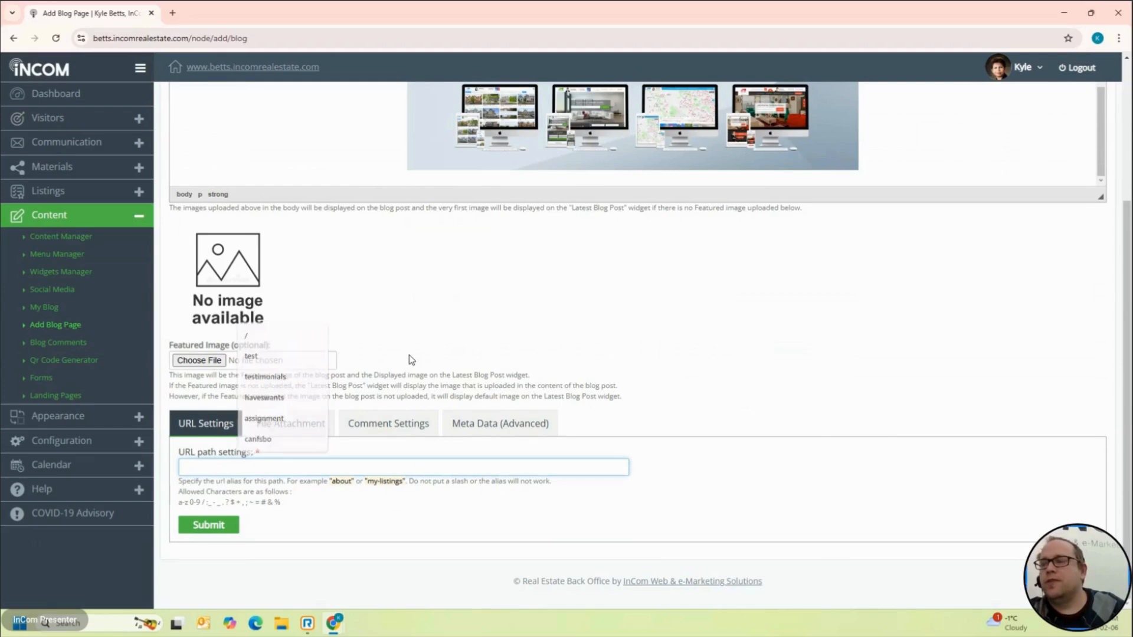
{"action": "left_click", "coordinate": [308, 469]}
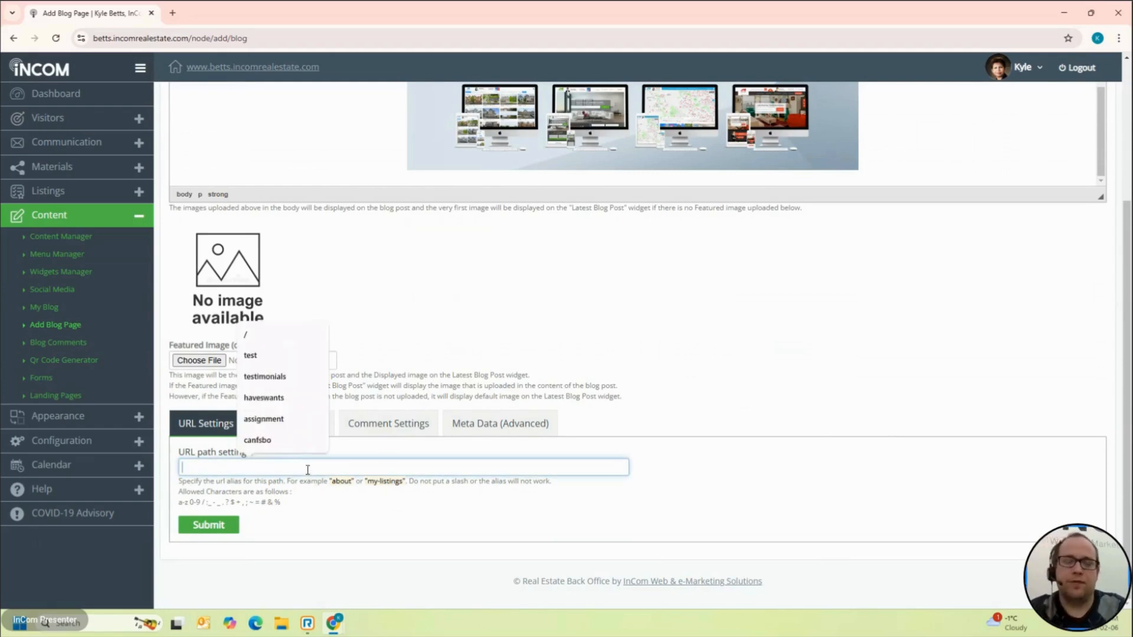
{"action": "type", "text": "florida"}
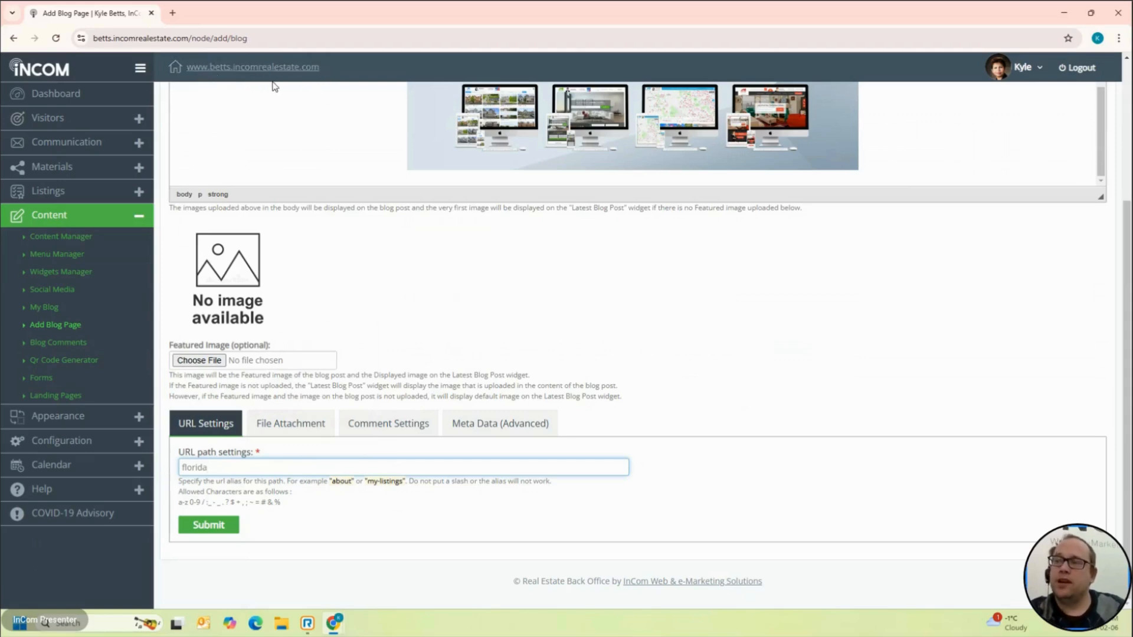
{"action": "double_click", "coordinate": [214, 474]}
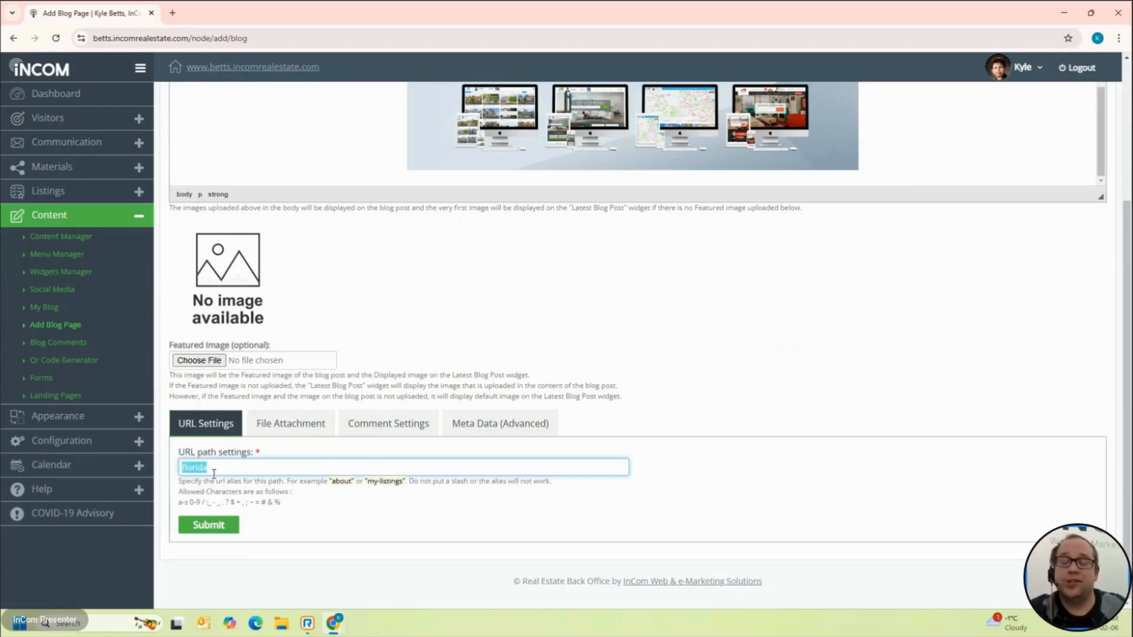
{"action": "left_click", "coordinate": [214, 472]}
{"action": "type", "text": "2"}
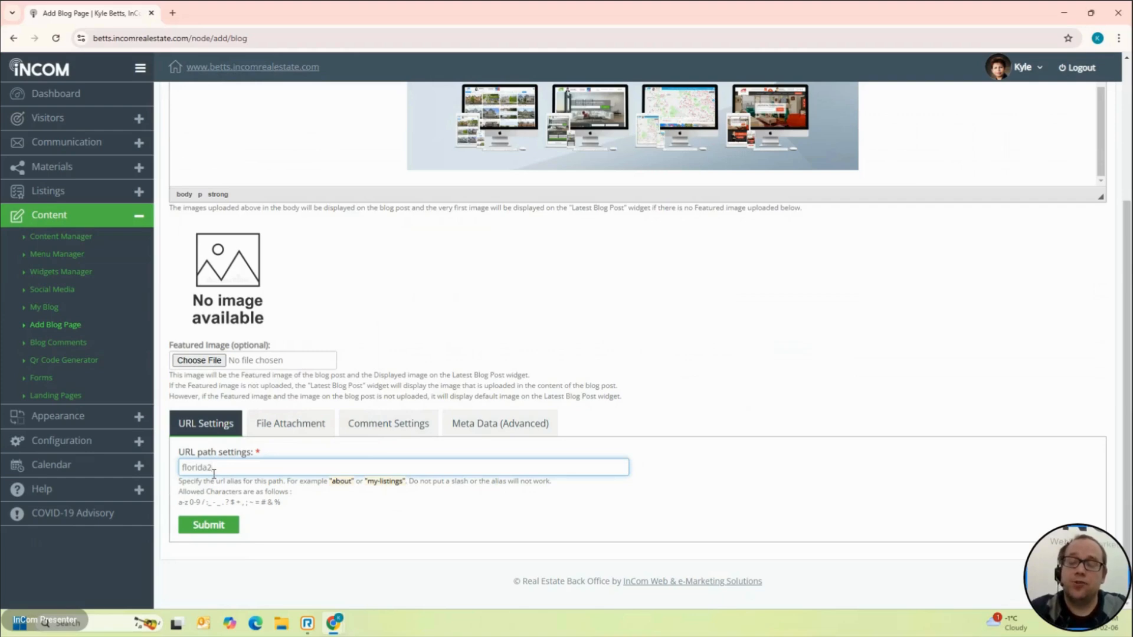
{"action": "type", "text": "_blog"}
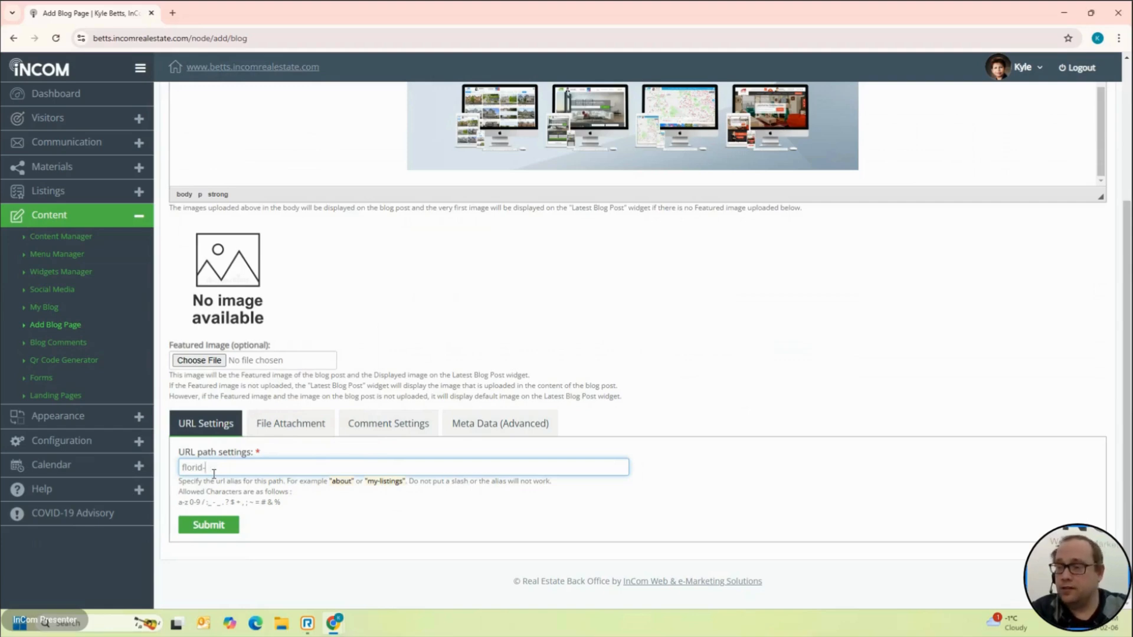
{"action": "type", "text": "a-blog"}
{"action": "key", "text": "BackSpace"}
{"action": "key", "text": "BackSpace"}
{"action": "key", "text": "BackSpace"}
{"action": "key", "text": "BackSpace"}
{"action": "key", "text": "BackSpace"}
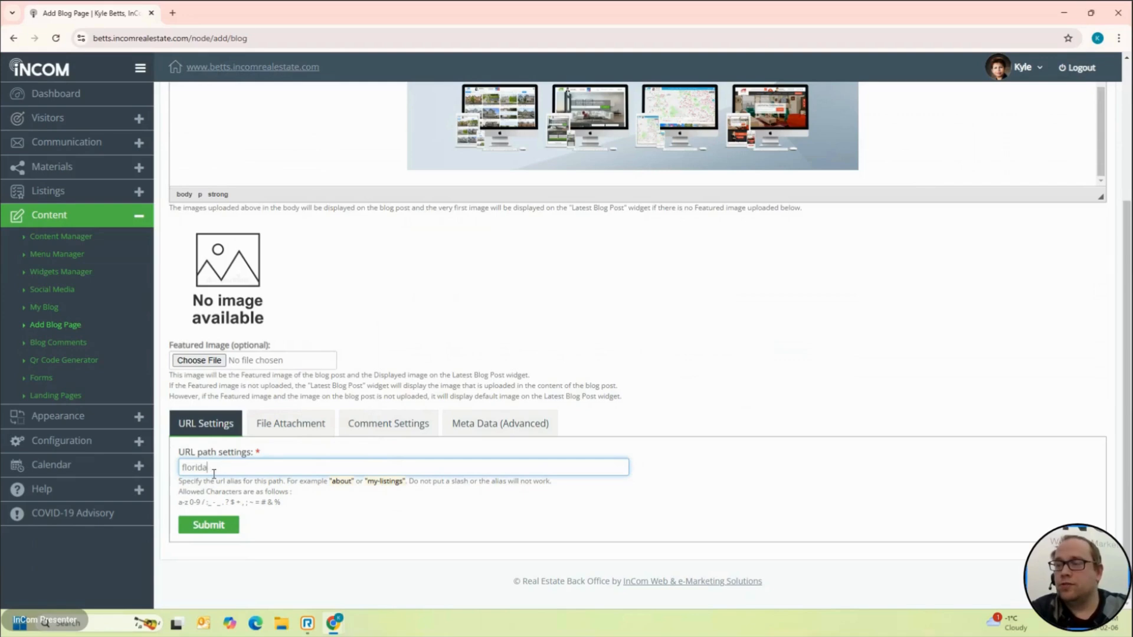
{"action": "type", "text": ".blog"}
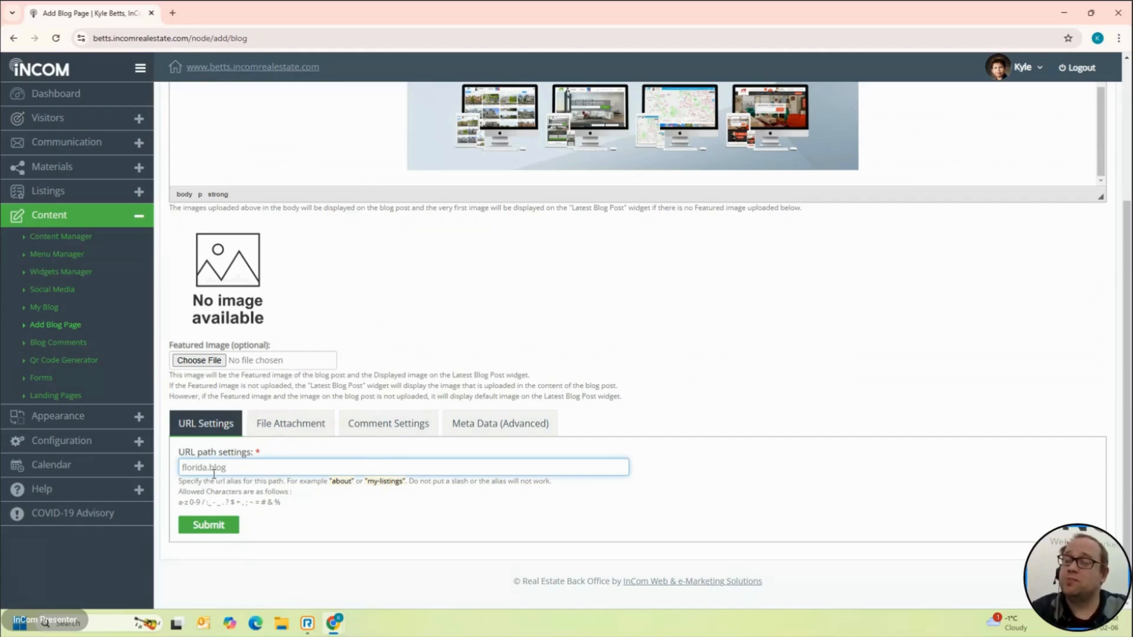
Step: Submit the new Condos In Florida blog page
{"action": "left_click", "coordinate": [230, 534]}
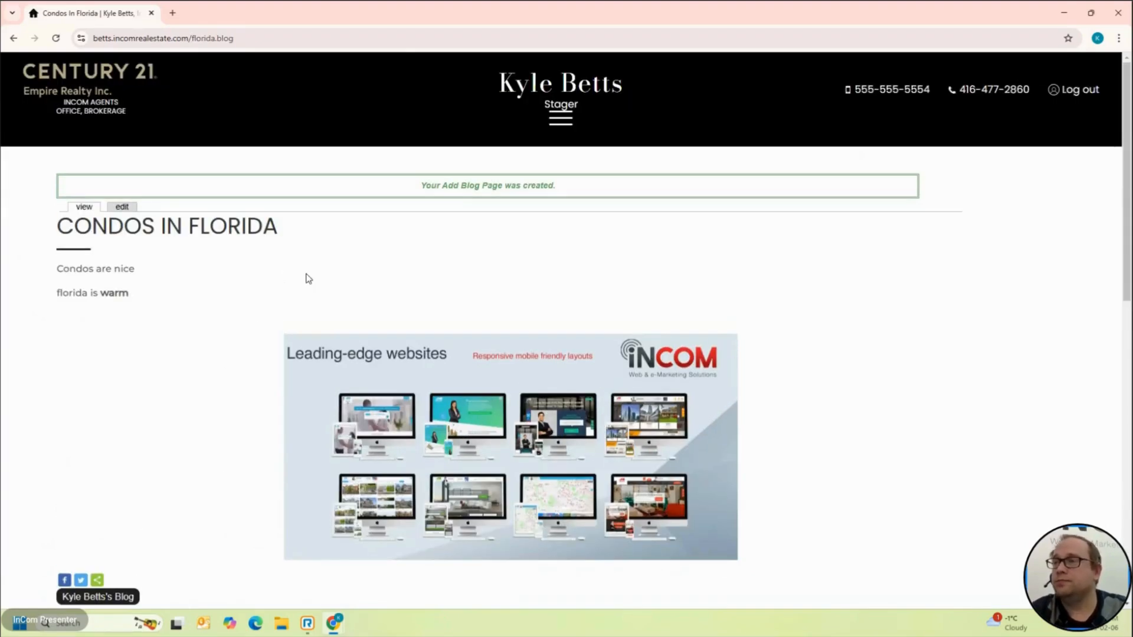
{"action": "scroll", "coordinate": [306, 278], "scroll_direction": "down", "scroll_amount": 7}
{"action": "scroll", "coordinate": [306, 272], "scroll_direction": "up", "scroll_amount": 1}
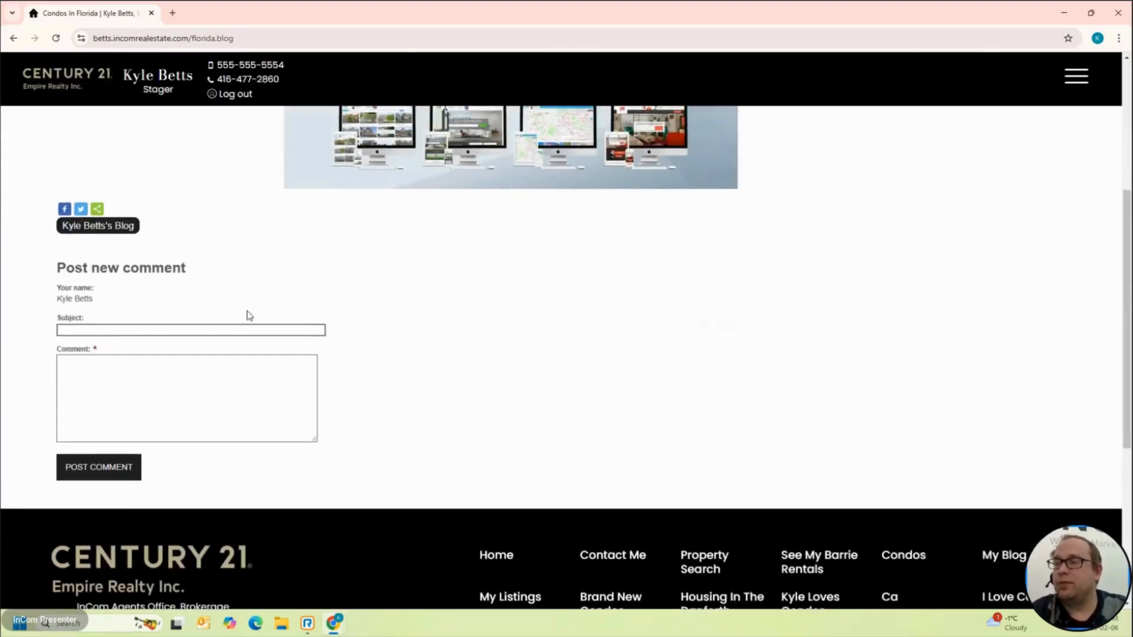
Step: Post a comment with subject 'I love bananas' and text 'in florida'
{"action": "left_click", "coordinate": [235, 326]}
{"action": "type", "text": "I love bananas"}
{"action": "left_click", "coordinate": [237, 410]}
{"action": "type", "text": "in florida"}
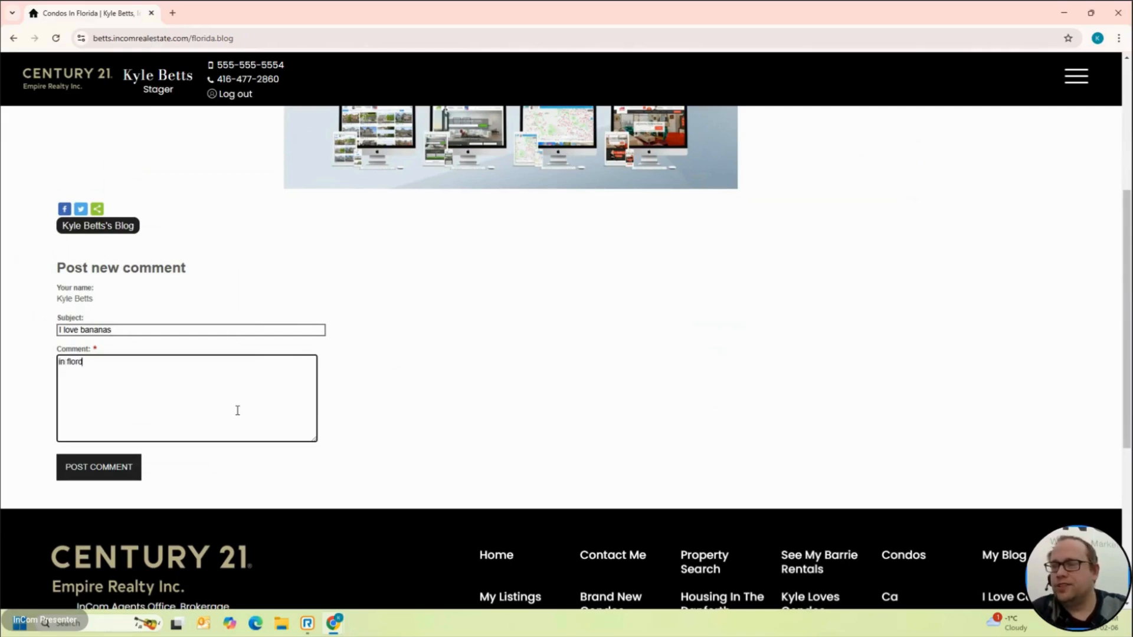
{"action": "left_click", "coordinate": [114, 476]}
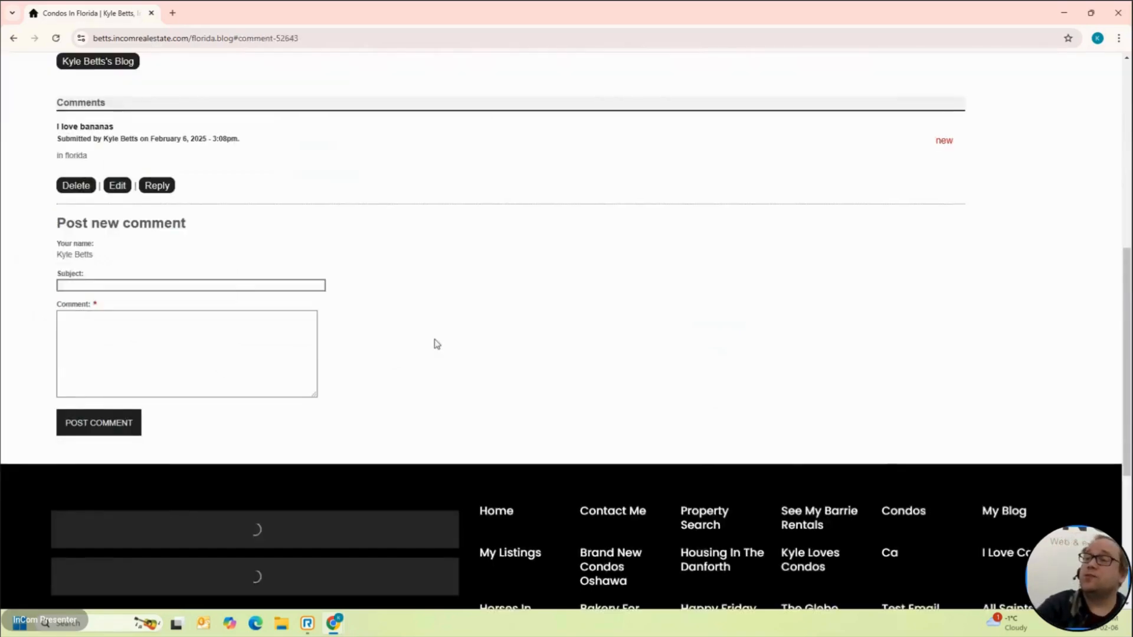
{"action": "scroll", "coordinate": [434, 339], "scroll_direction": "down", "scroll_amount": 7}
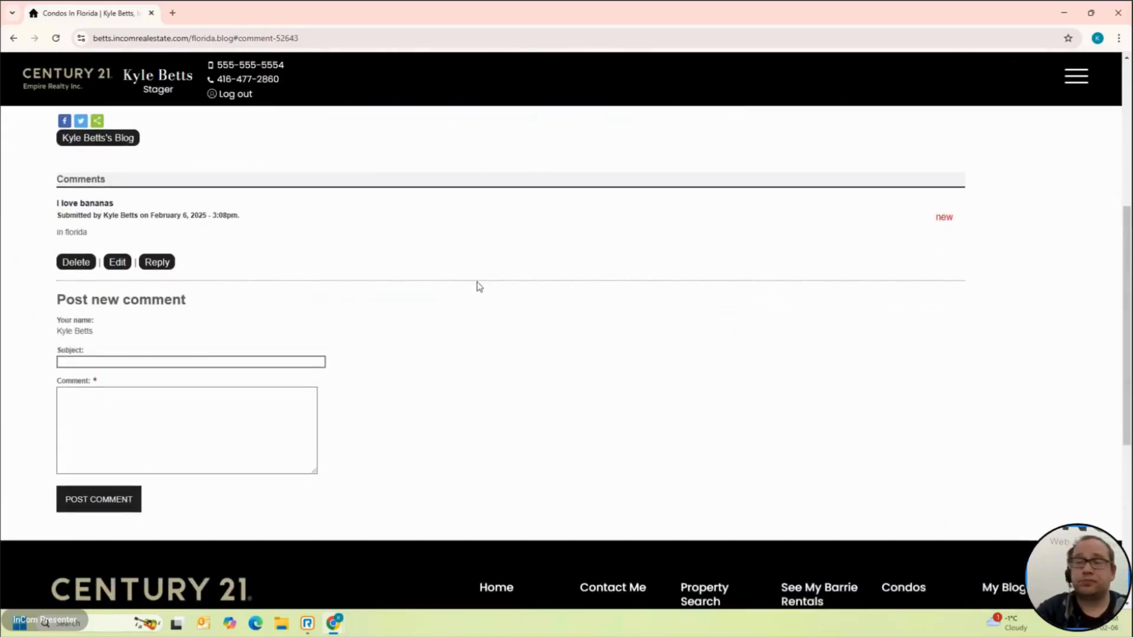
{"action": "scroll", "coordinate": [389, 233], "scroll_direction": "up", "scroll_amount": 6}
{"action": "scroll", "coordinate": [324, 249], "scroll_direction": "up", "scroll_amount": 2}
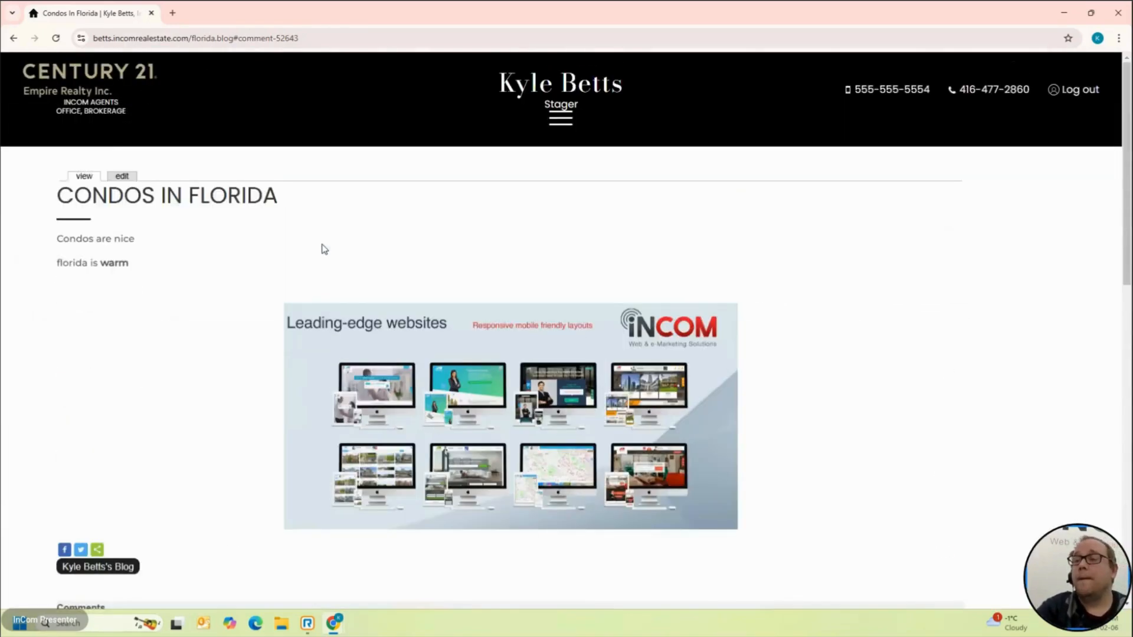
{"action": "scroll", "coordinate": [324, 249], "scroll_direction": "down", "scroll_amount": 5}
{"action": "scroll", "coordinate": [324, 248], "scroll_direction": "up", "scroll_amount": 2}
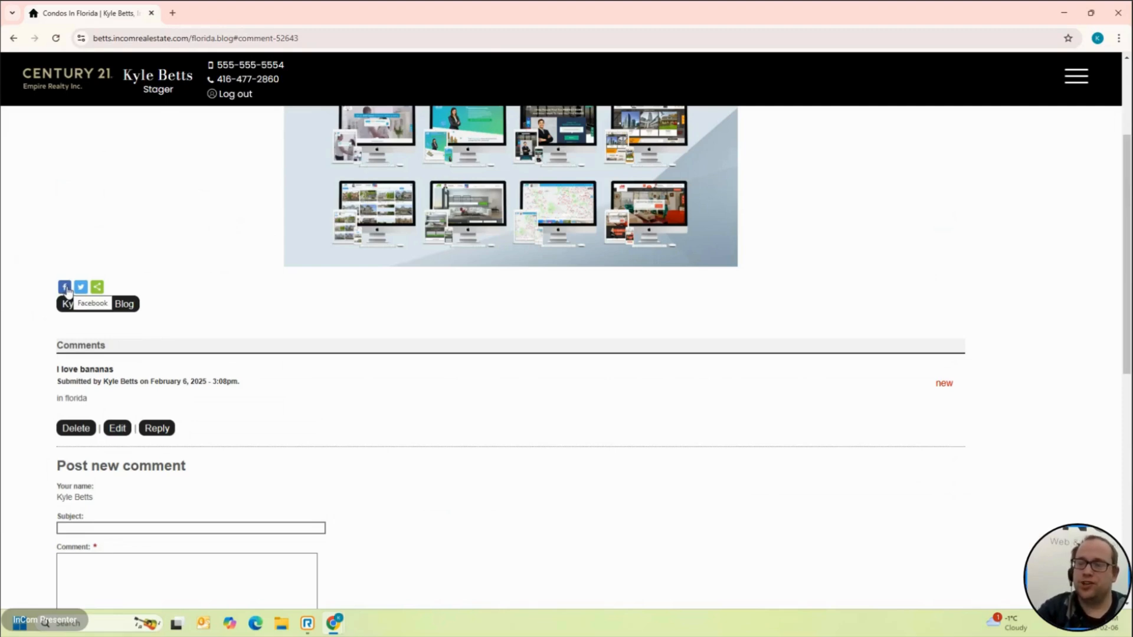
{"action": "left_click", "coordinate": [97, 288]}
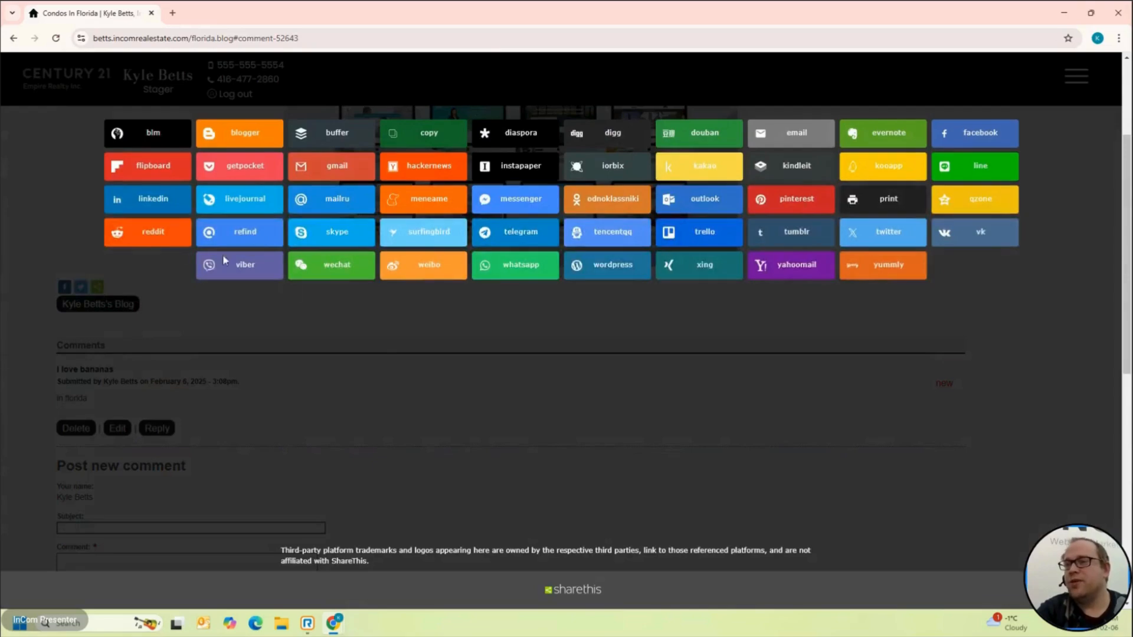
{"action": "left_click", "coordinate": [468, 416]}
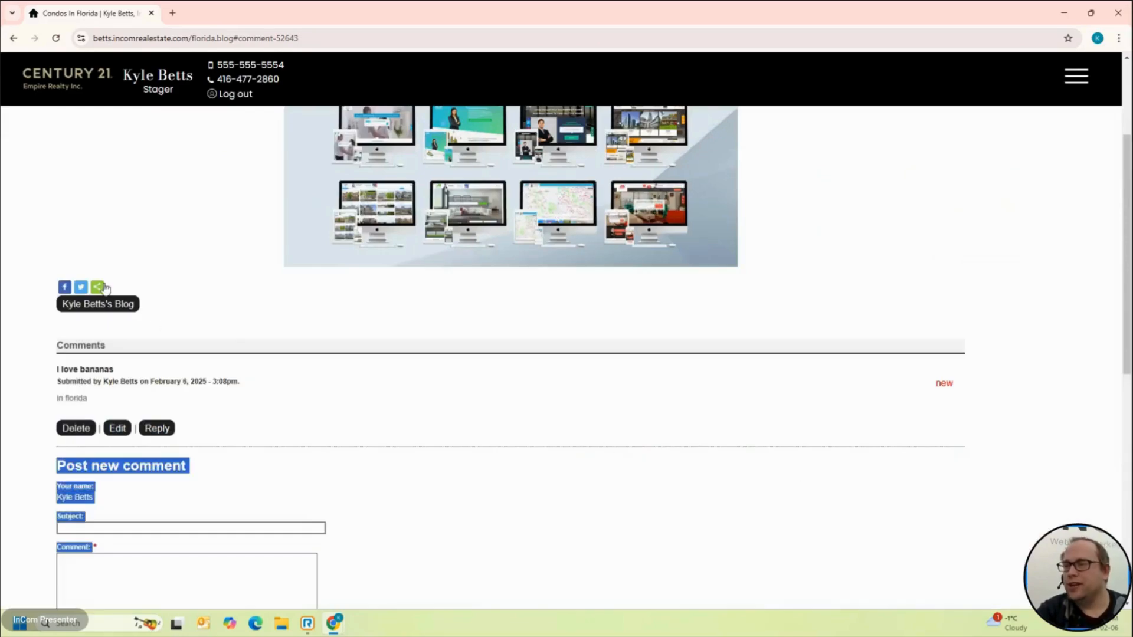
{"action": "left_click", "coordinate": [98, 287]}
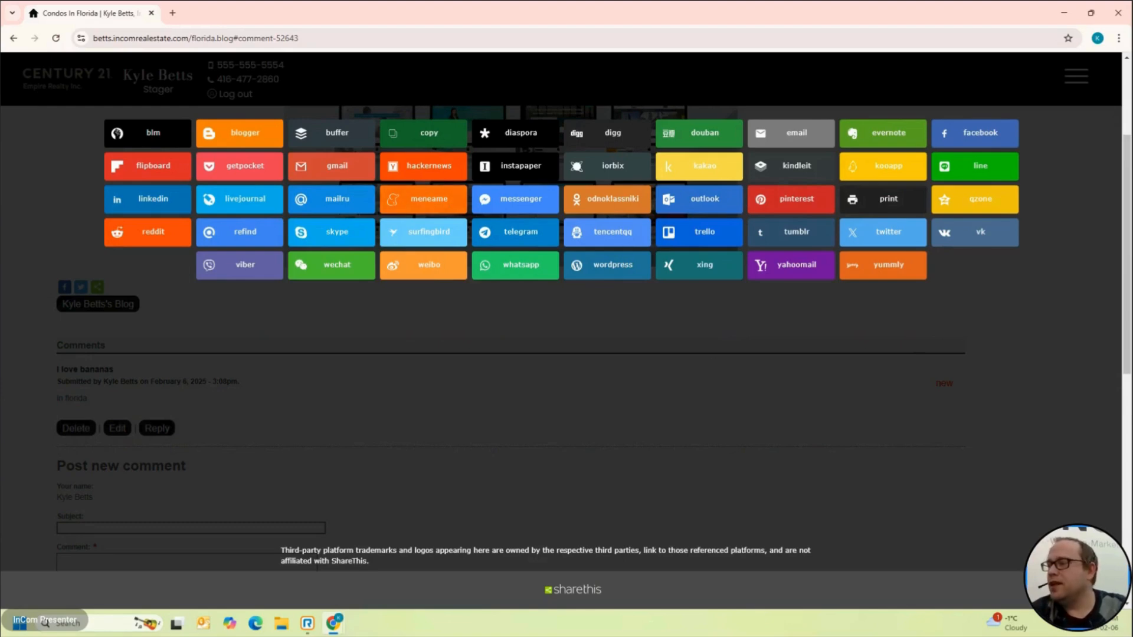
{"action": "left_click", "coordinate": [685, 411]}
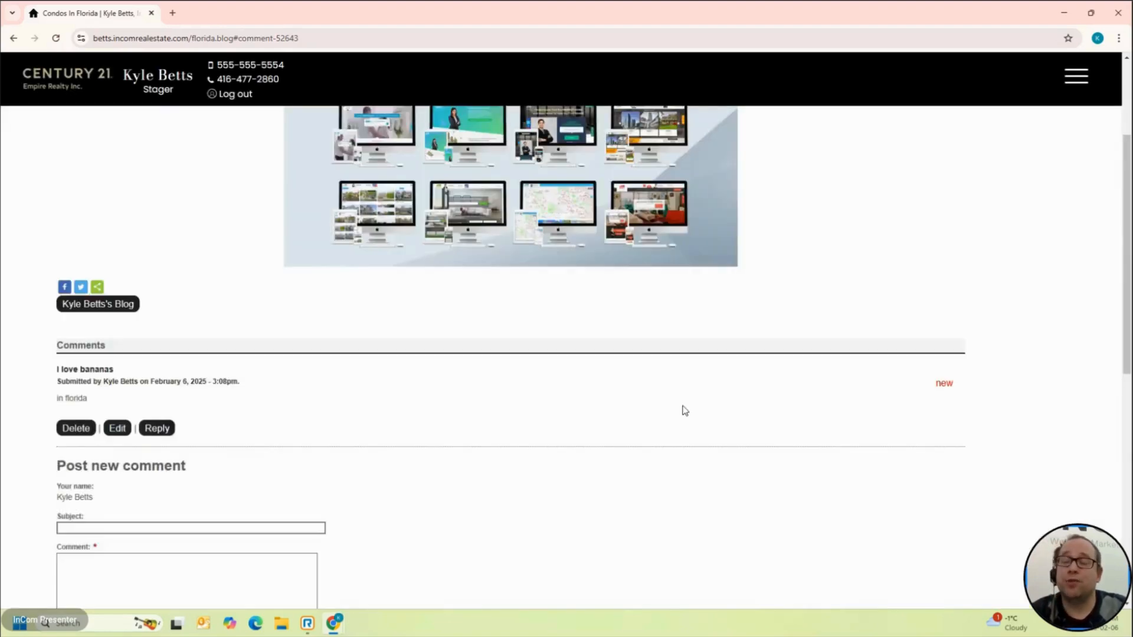
{"action": "scroll", "coordinate": [684, 411], "scroll_direction": "up", "scroll_amount": 5}
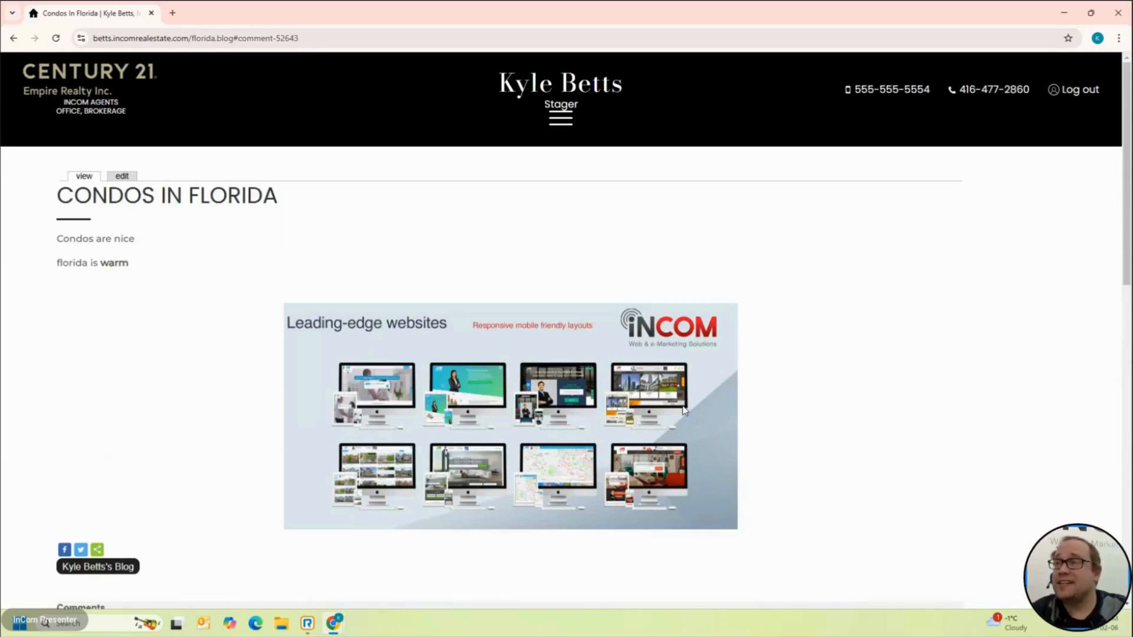
{"action": "scroll", "coordinate": [685, 410], "scroll_direction": "down", "scroll_amount": 10}
{"action": "scroll", "coordinate": [685, 411], "scroll_direction": "up", "scroll_amount": 9}
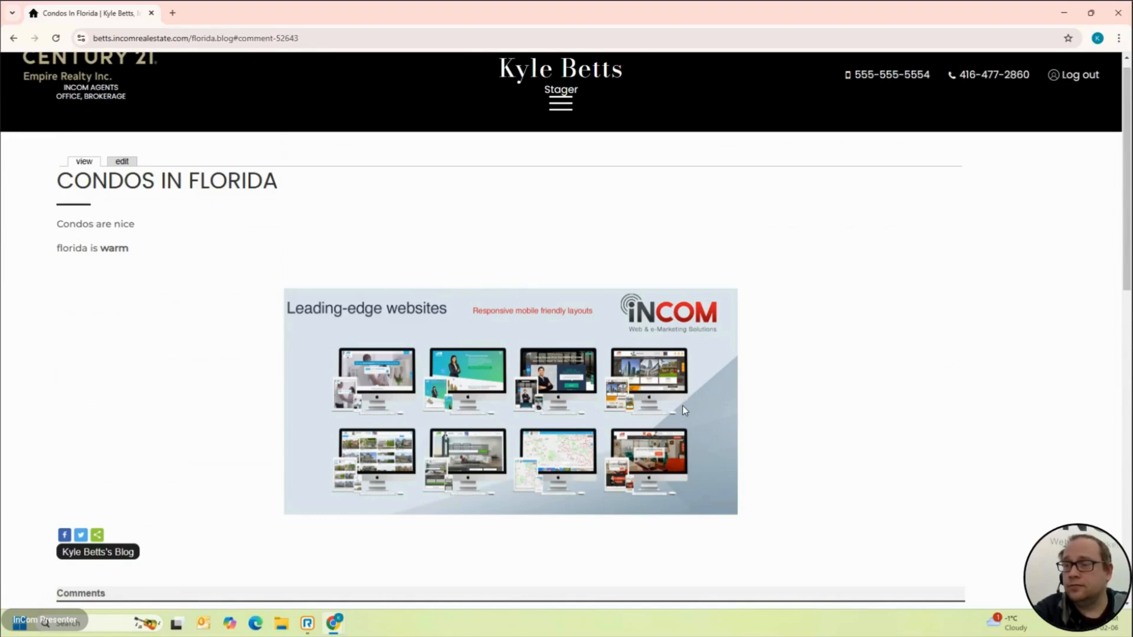
{"action": "scroll", "coordinate": [682, 405], "scroll_direction": "up", "scroll_amount": 1}
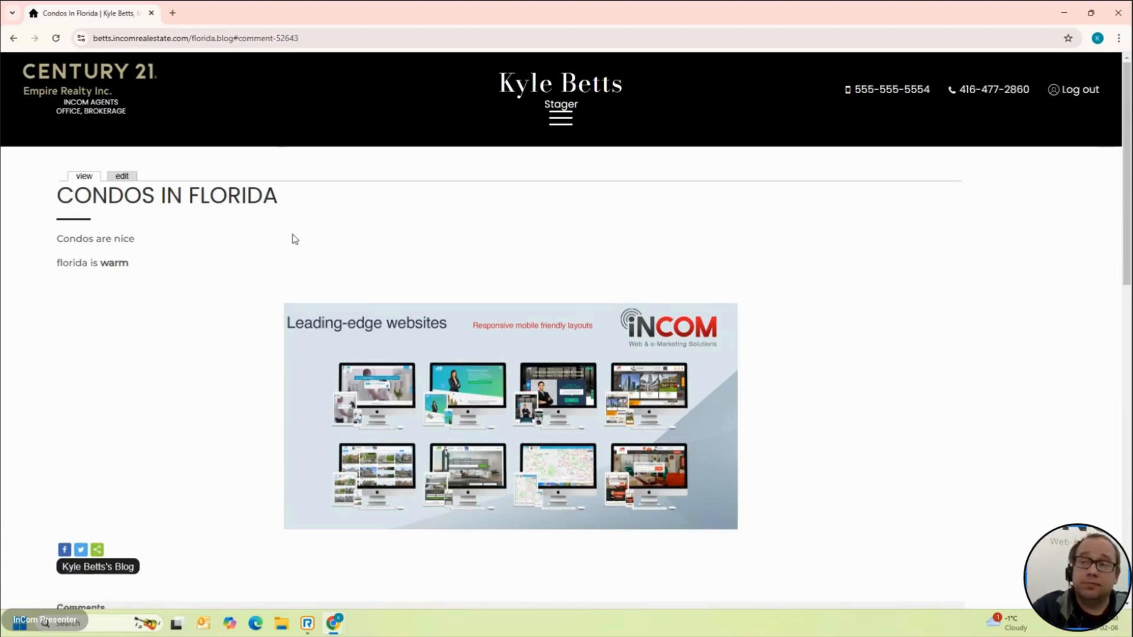
{"action": "scroll", "coordinate": [292, 239], "scroll_direction": "down", "scroll_amount": 3}
{"action": "scroll", "coordinate": [292, 240], "scroll_direction": "up", "scroll_amount": 3}
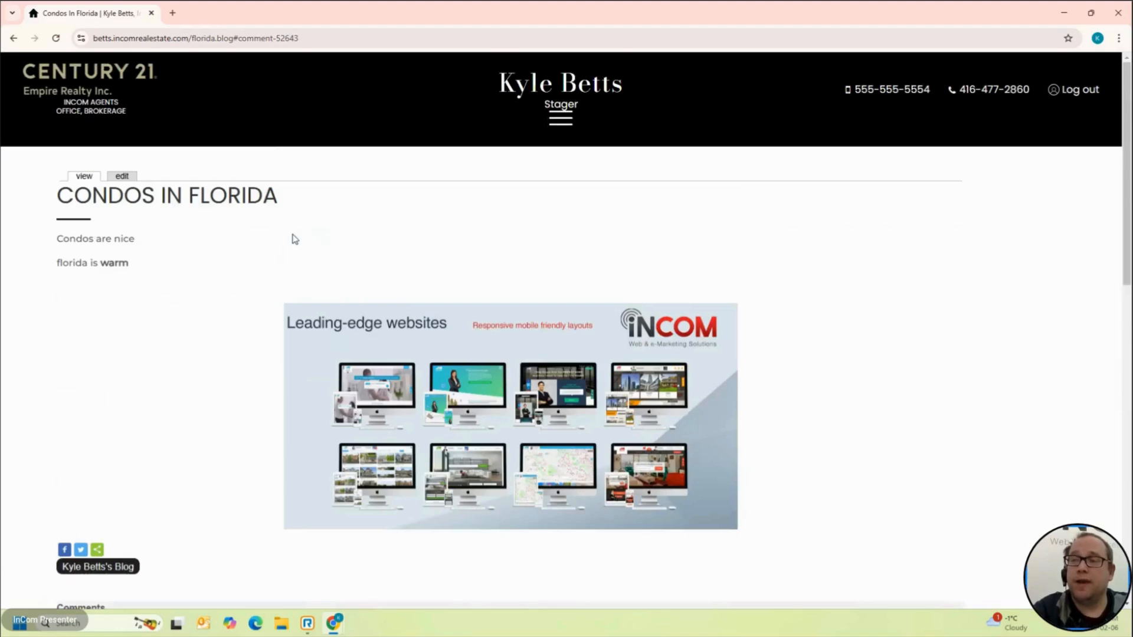
{"action": "left_click", "coordinate": [83, 177]}
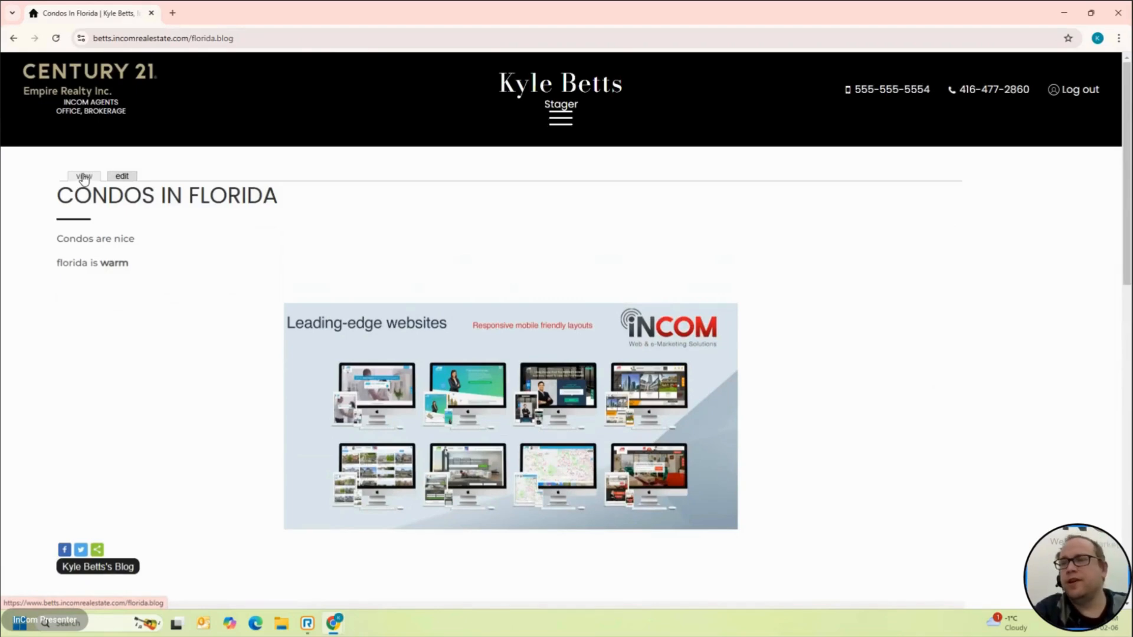
{"action": "scroll", "coordinate": [199, 376], "scroll_direction": "down", "scroll_amount": 5}
{"action": "scroll", "coordinate": [198, 375], "scroll_direction": "up", "scroll_amount": 5}
Step: Open the Condos In Florida post's edit form and scroll down through it
{"action": "left_click", "coordinate": [122, 177]}
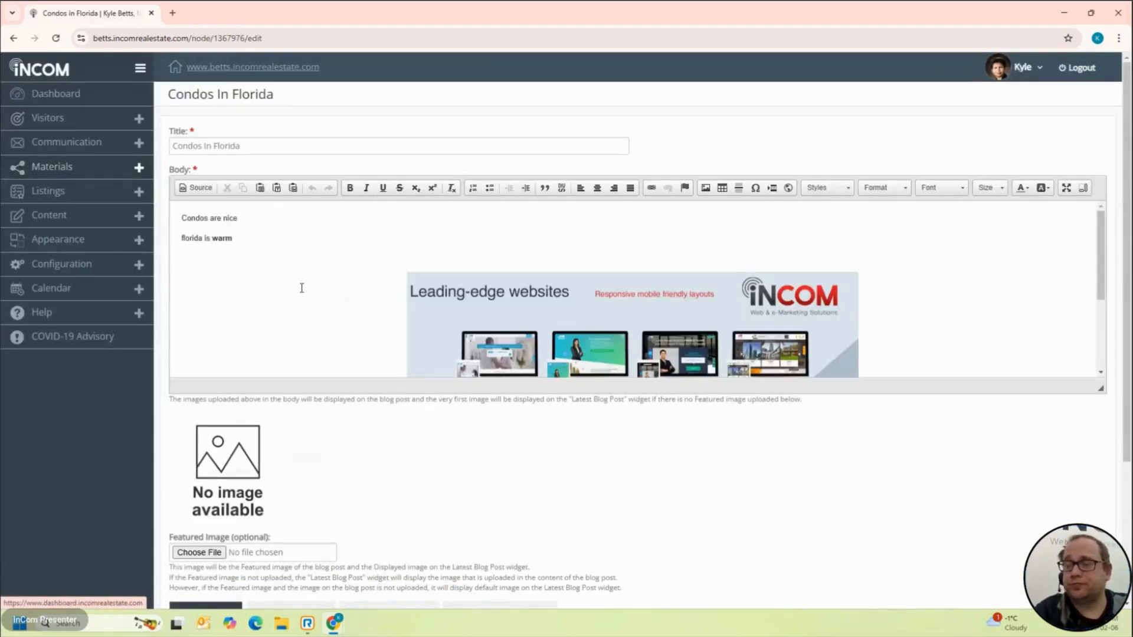
{"action": "scroll", "coordinate": [302, 287], "scroll_direction": "down", "scroll_amount": 4}
{"action": "scroll", "coordinate": [346, 417], "scroll_direction": "down", "scroll_amount": 3}
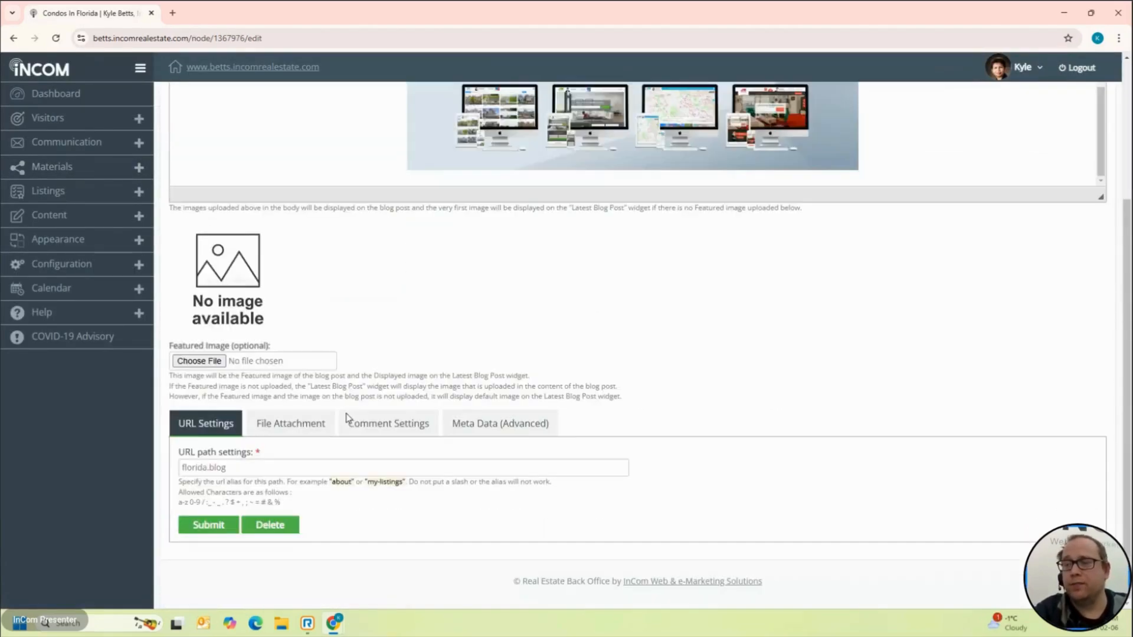
{"action": "scroll", "coordinate": [346, 417], "scroll_direction": "up", "scroll_amount": 3}
{"action": "scroll", "coordinate": [347, 419], "scroll_direction": "down", "scroll_amount": 3}
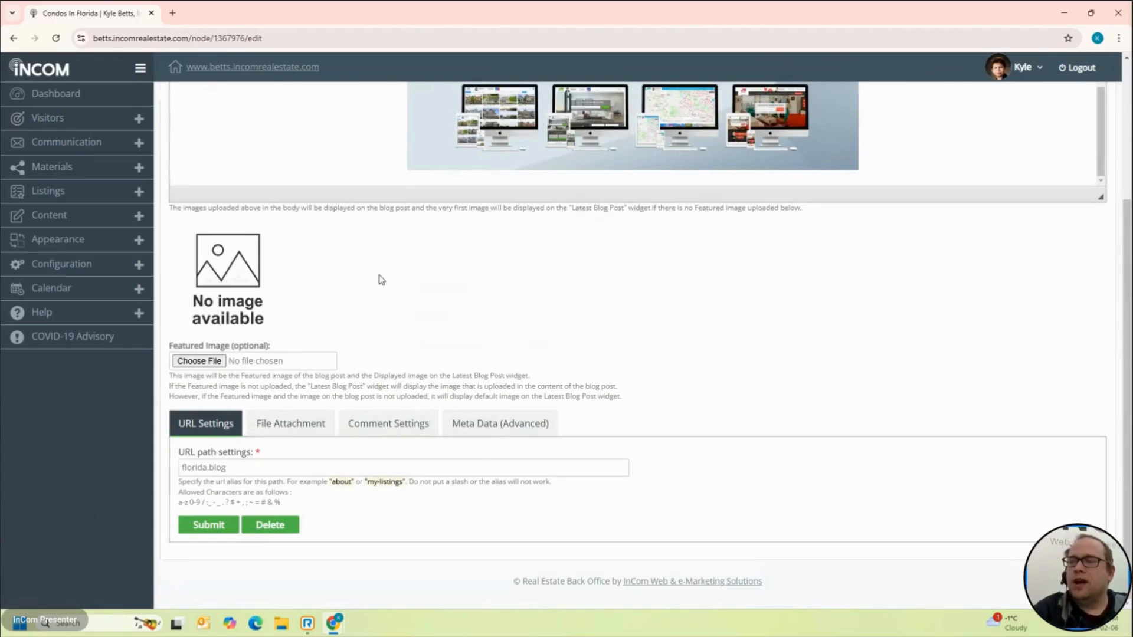
Step: Show the post's Meta Data (Advanced) fields via Comment Settings and select the description field
{"action": "left_click", "coordinate": [380, 423]}
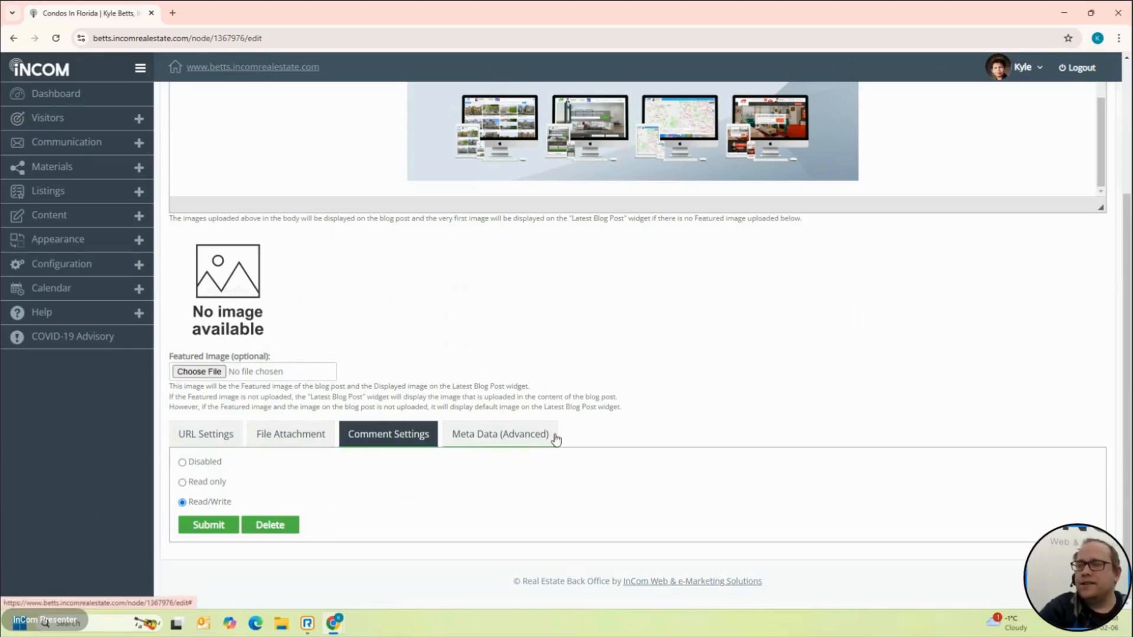
{"action": "left_click", "coordinate": [512, 443]}
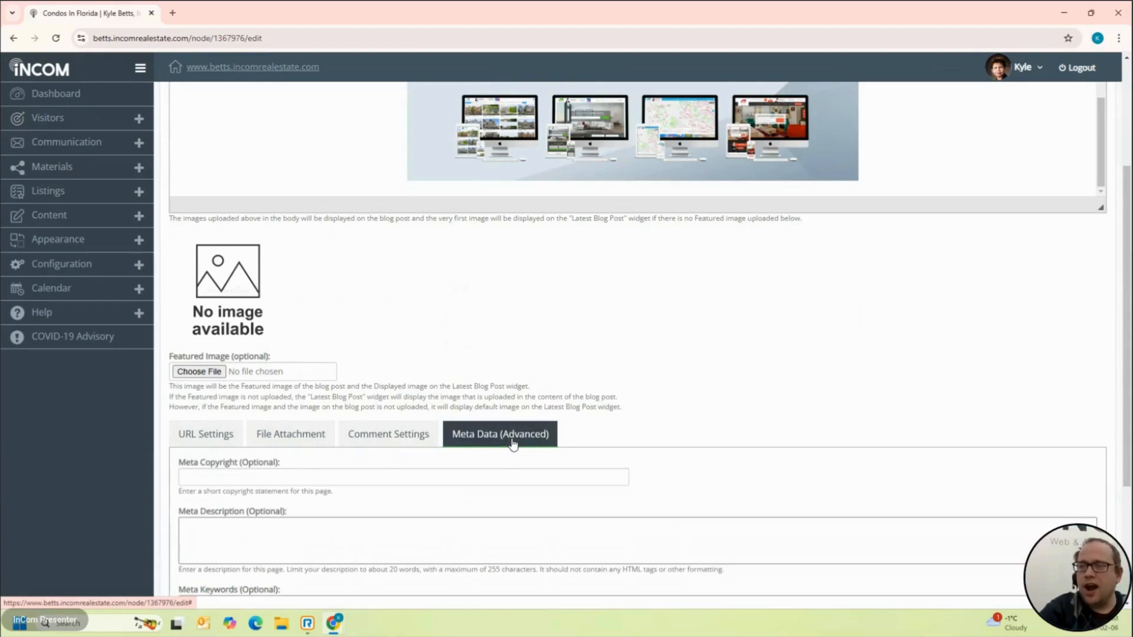
{"action": "scroll", "coordinate": [512, 439], "scroll_direction": "down", "scroll_amount": 3}
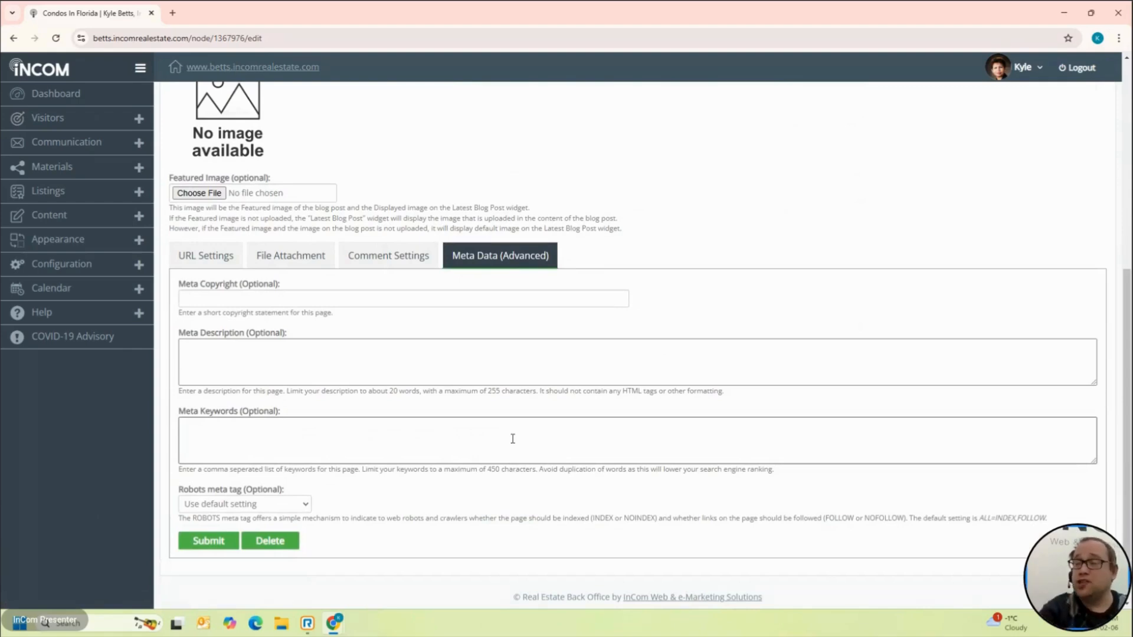
{"action": "left_click", "coordinate": [379, 348]}
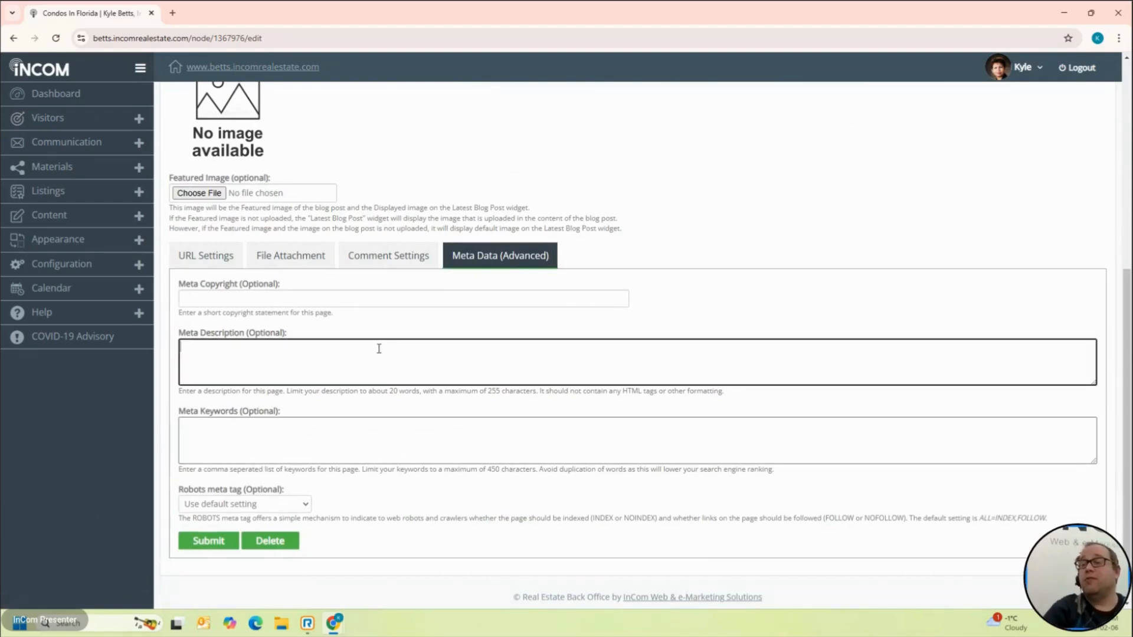
Step: Enter 'florida, condos' as the post's meta keywords and submit the post
{"action": "left_click", "coordinate": [353, 419]}
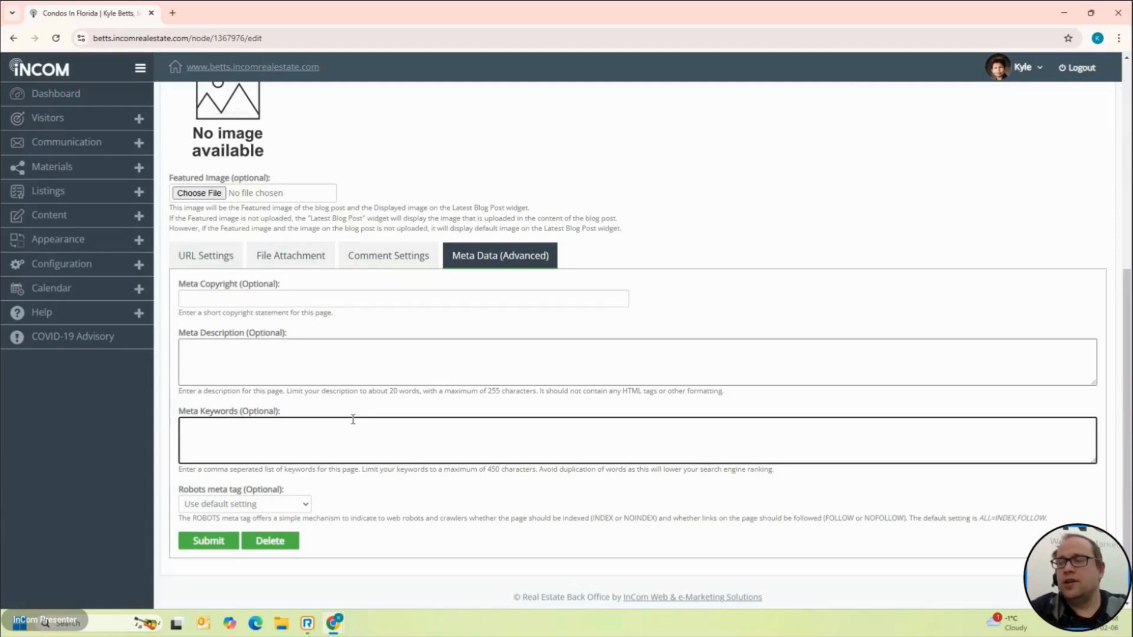
{"action": "type", "text": "florida"}
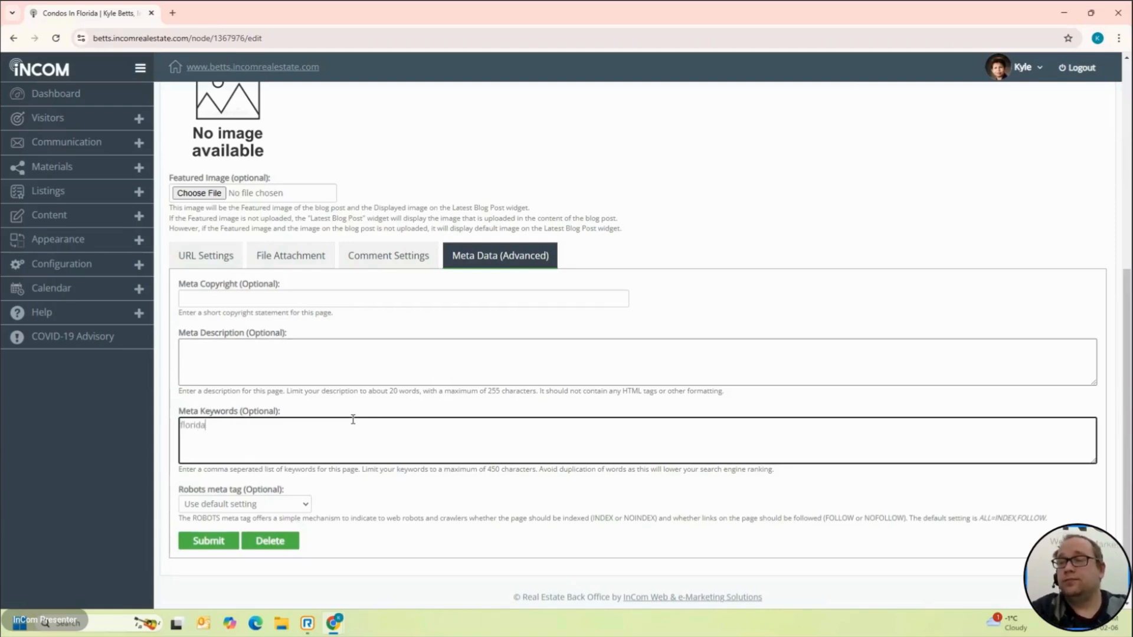
{"action": "type", "text": ", cond"}
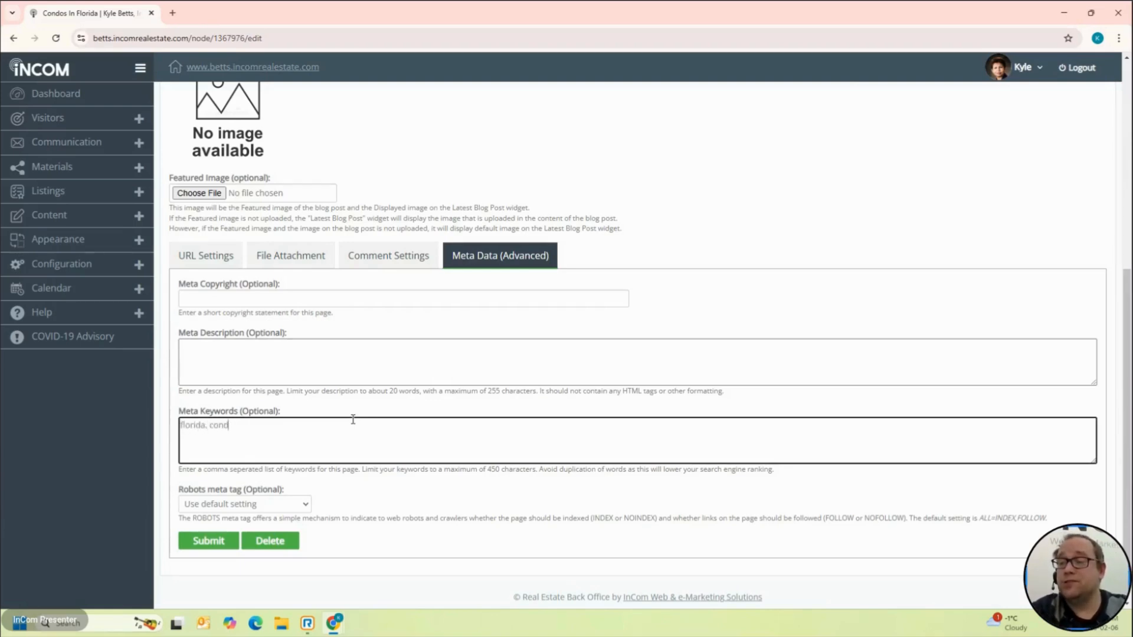
{"action": "type", "text": "os"}
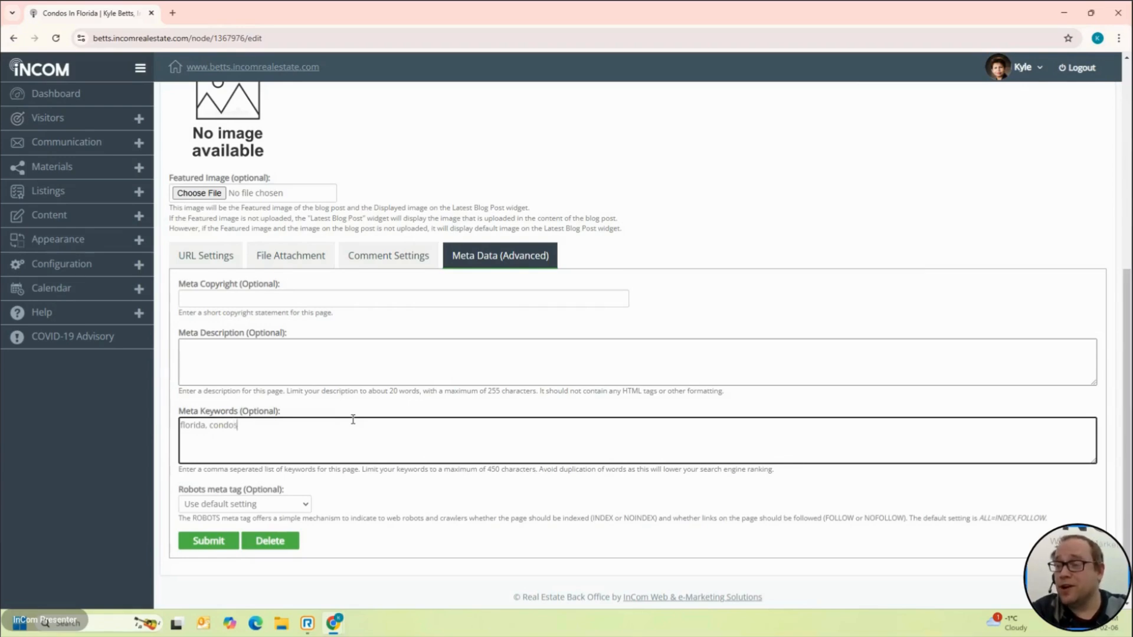
{"action": "scroll", "coordinate": [363, 300], "scroll_direction": "down", "scroll_amount": 1}
{"action": "left_click", "coordinate": [203, 531]}
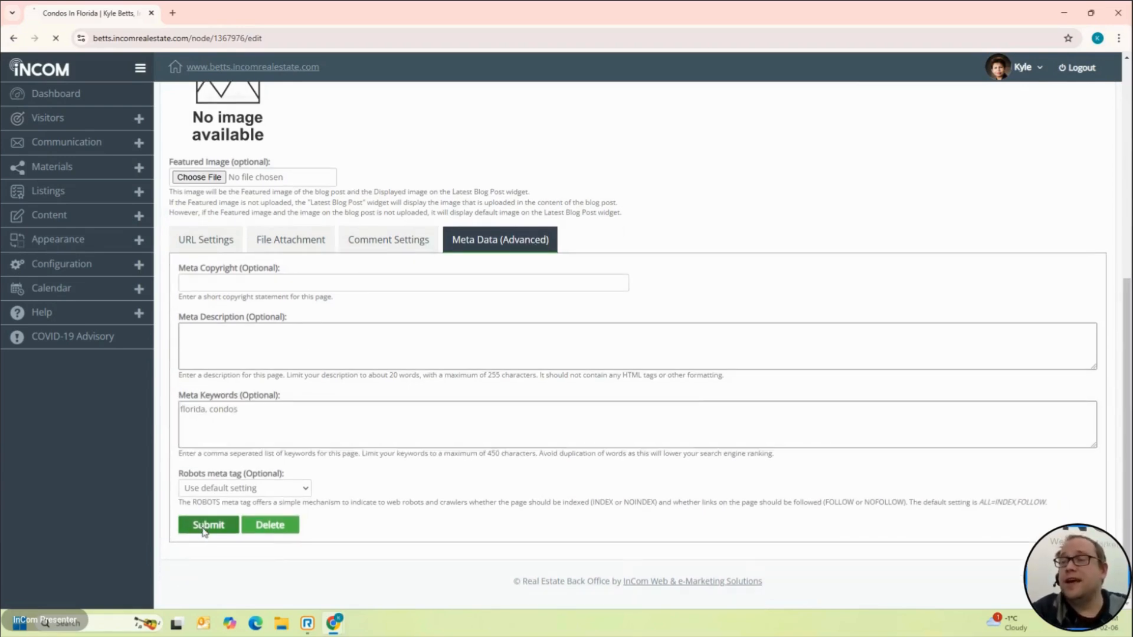
{"action": "scroll", "coordinate": [203, 528], "scroll_direction": "down", "scroll_amount": 5}
{"action": "scroll", "coordinate": [203, 527], "scroll_direction": "down", "scroll_amount": 5}
{"action": "scroll", "coordinate": [203, 531], "scroll_direction": "up", "scroll_amount": 15}
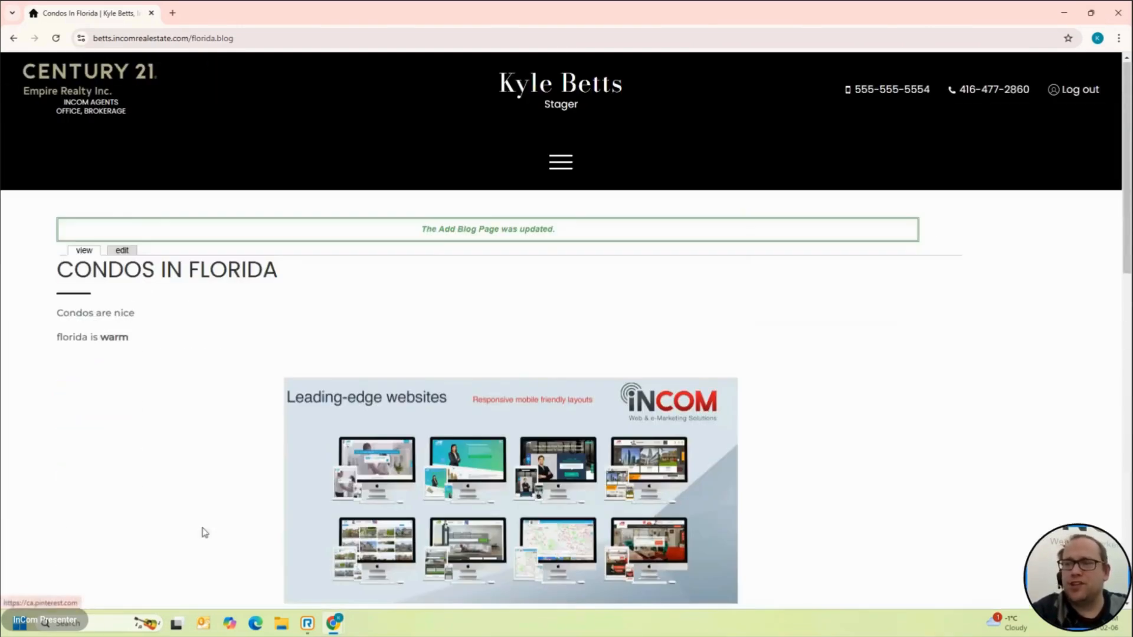
Step: Open the post's File Attachment tab and its file chooser
{"action": "left_click", "coordinate": [127, 252]}
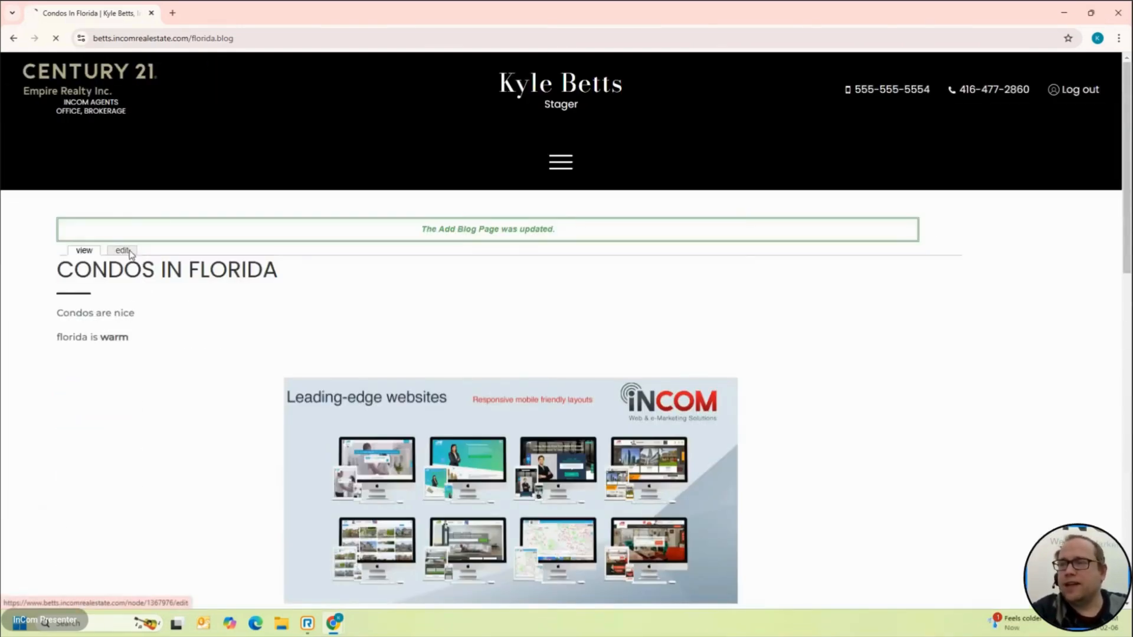
{"action": "scroll", "coordinate": [227, 374], "scroll_direction": "down", "scroll_amount": 3}
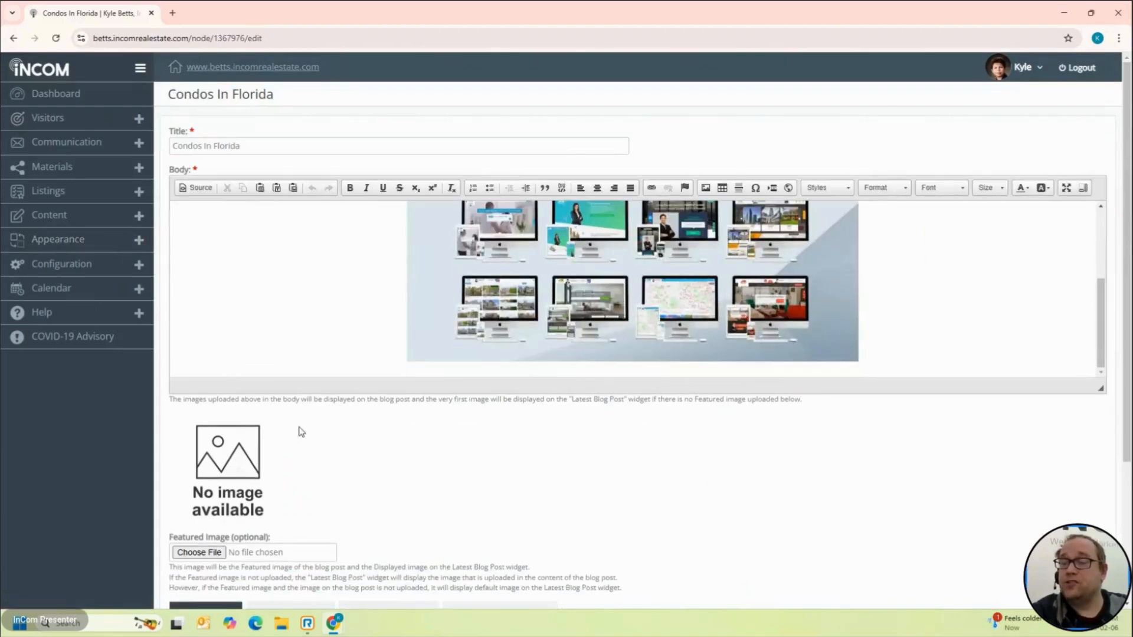
{"action": "scroll", "coordinate": [299, 431], "scroll_direction": "down", "scroll_amount": 4}
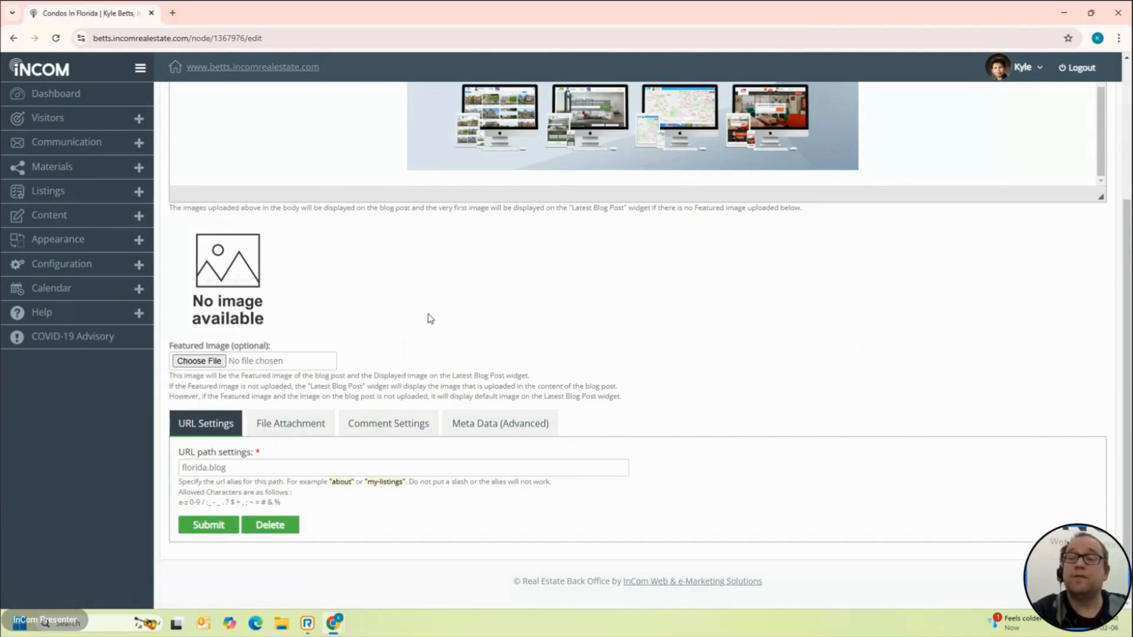
{"action": "left_click", "coordinate": [311, 423]}
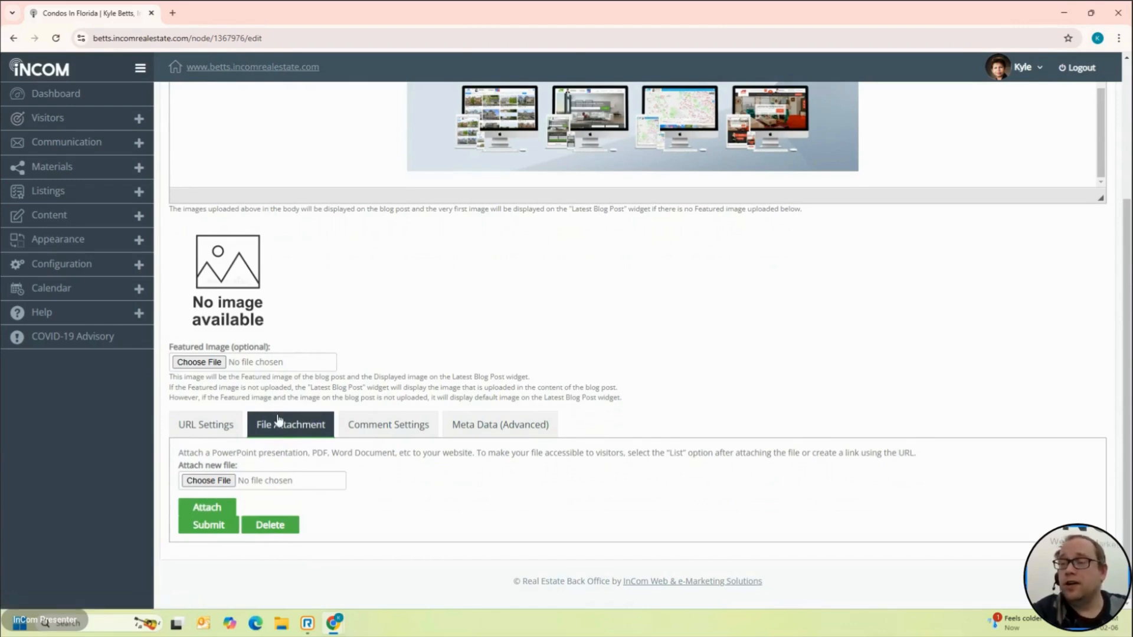
{"action": "left_click", "coordinate": [219, 482]}
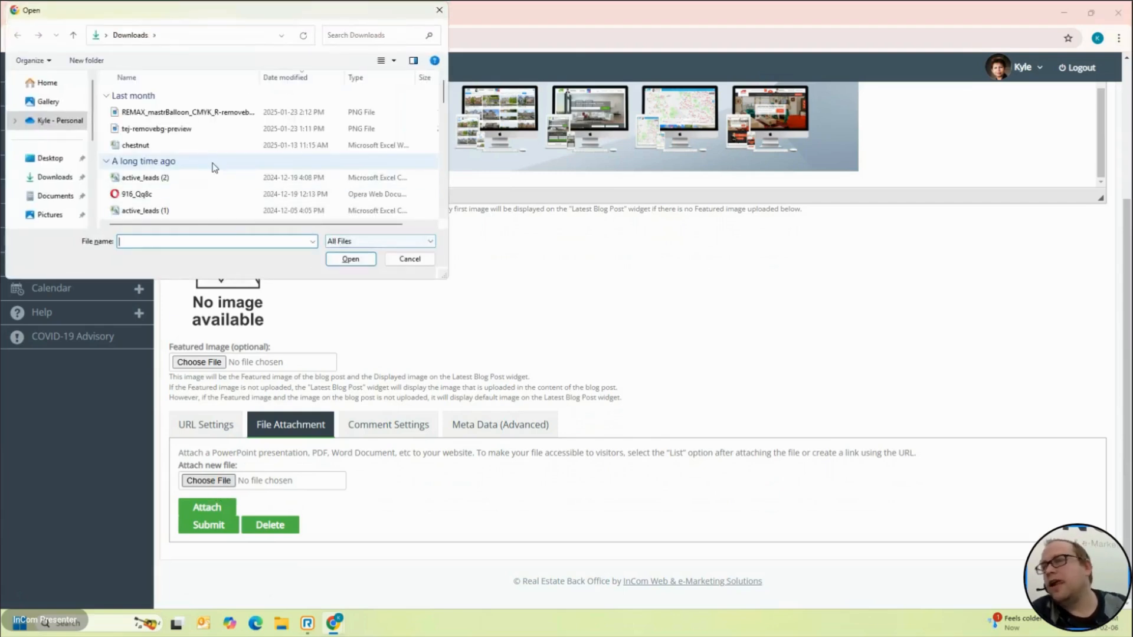
Step: Choose the résumé PDF from Downloads and submit the post with it attached
{"action": "scroll", "coordinate": [214, 167], "scroll_direction": "down", "scroll_amount": 2}
{"action": "scroll", "coordinate": [214, 168], "scroll_direction": "down", "scroll_amount": 5}
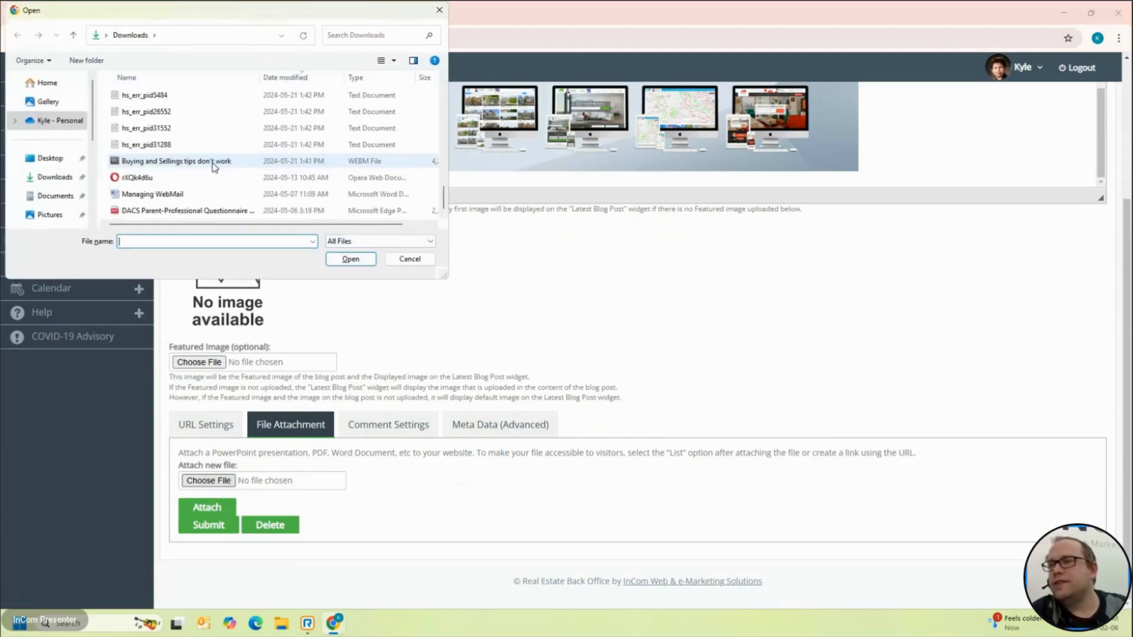
{"action": "scroll", "coordinate": [214, 168], "scroll_direction": "up", "scroll_amount": 1}
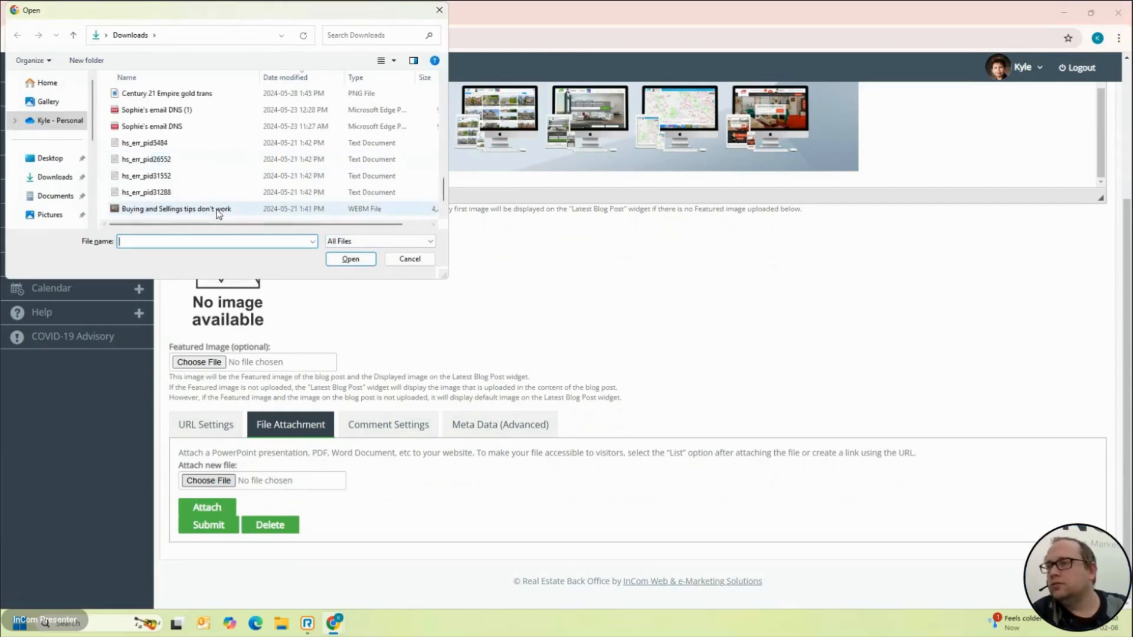
{"action": "scroll", "coordinate": [219, 214], "scroll_direction": "down", "scroll_amount": 1}
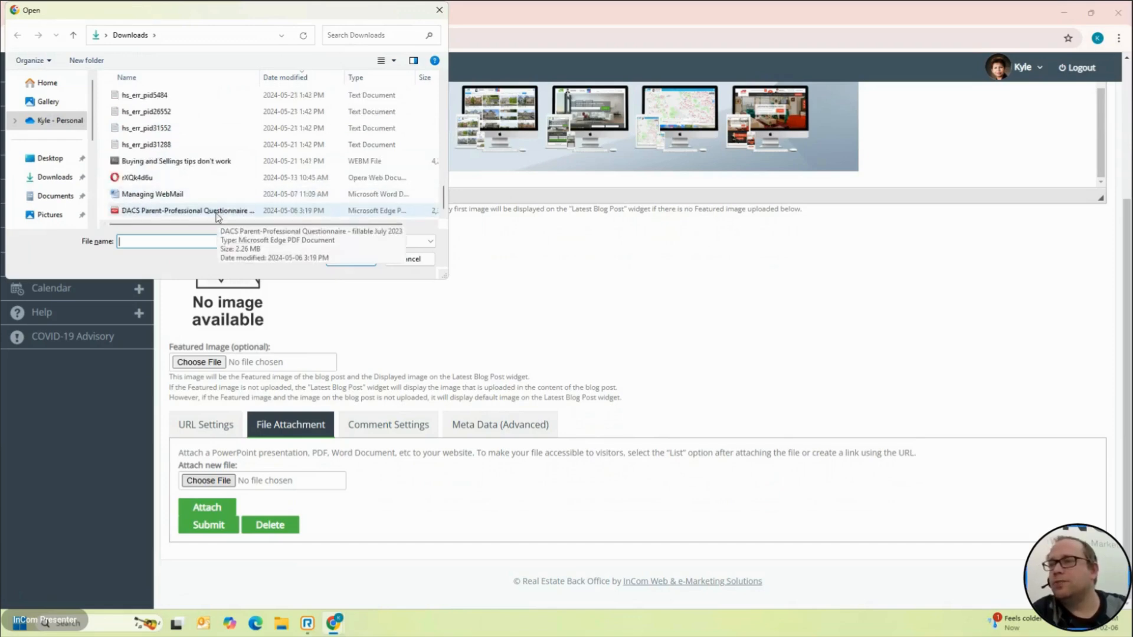
{"action": "scroll", "coordinate": [182, 139], "scroll_direction": "up", "scroll_amount": 5}
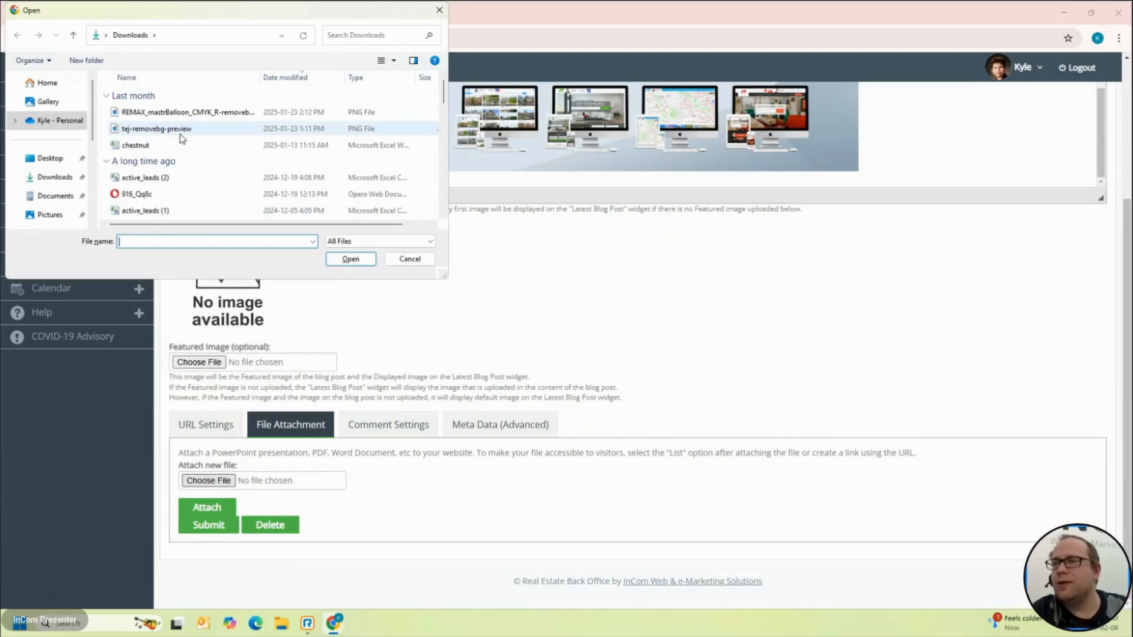
{"action": "left_click", "coordinate": [51, 158]}
{"action": "left_click", "coordinate": [59, 178]}
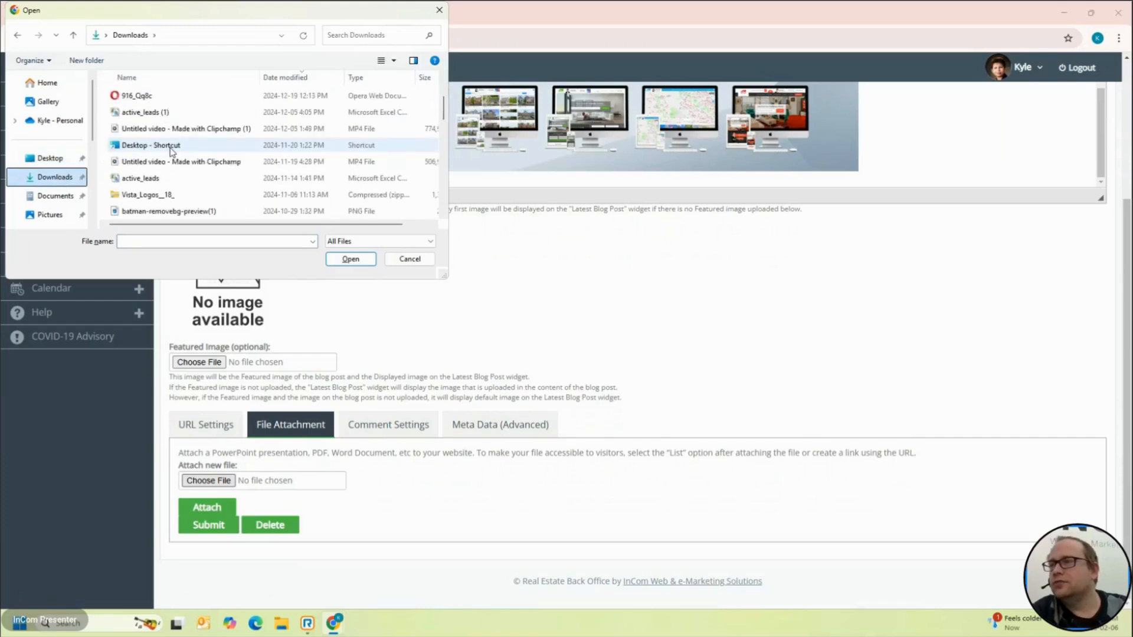
{"action": "scroll", "coordinate": [165, 172], "scroll_direction": "down", "scroll_amount": 2}
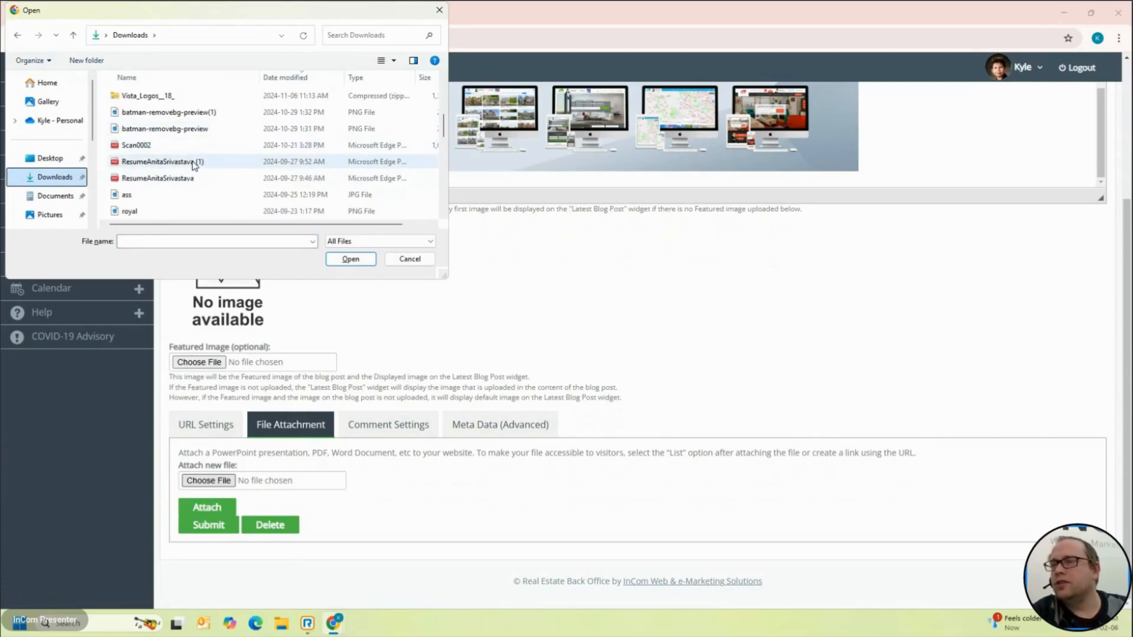
{"action": "left_click", "coordinate": [193, 164]}
{"action": "double_click", "coordinate": [194, 164]}
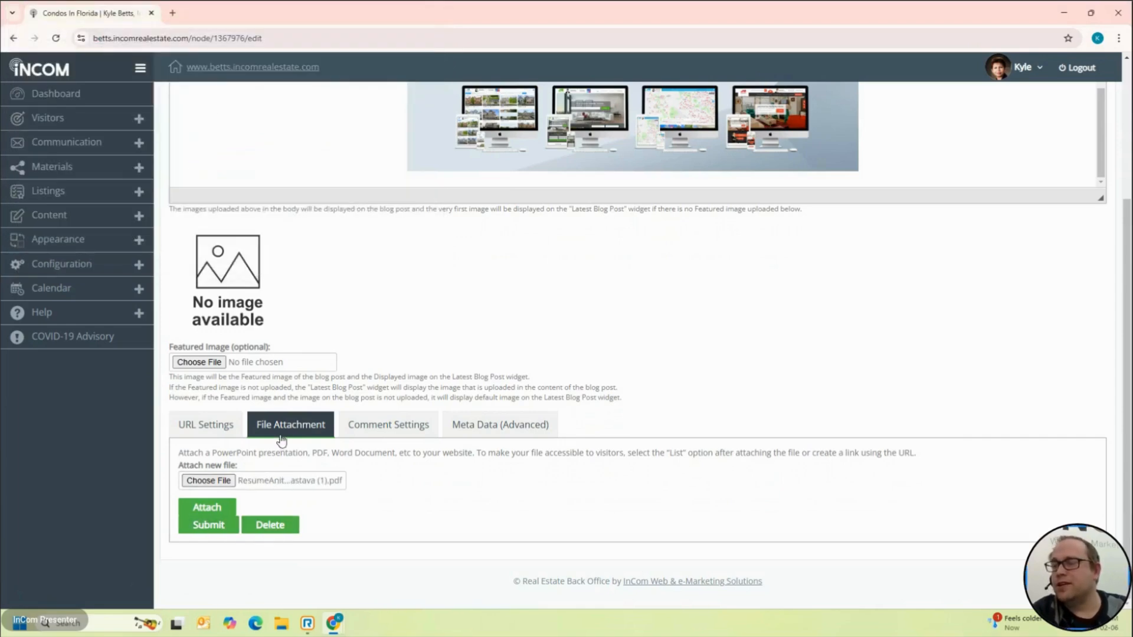
{"action": "left_click", "coordinate": [207, 523]}
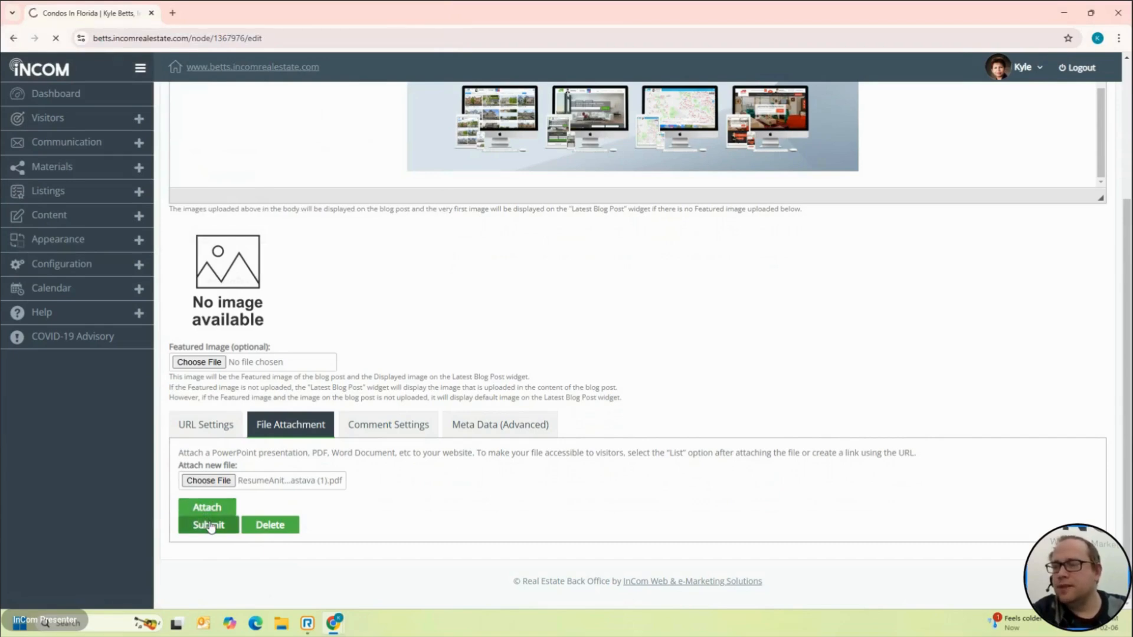
{"action": "scroll", "coordinate": [211, 407], "scroll_direction": "down", "scroll_amount": 3}
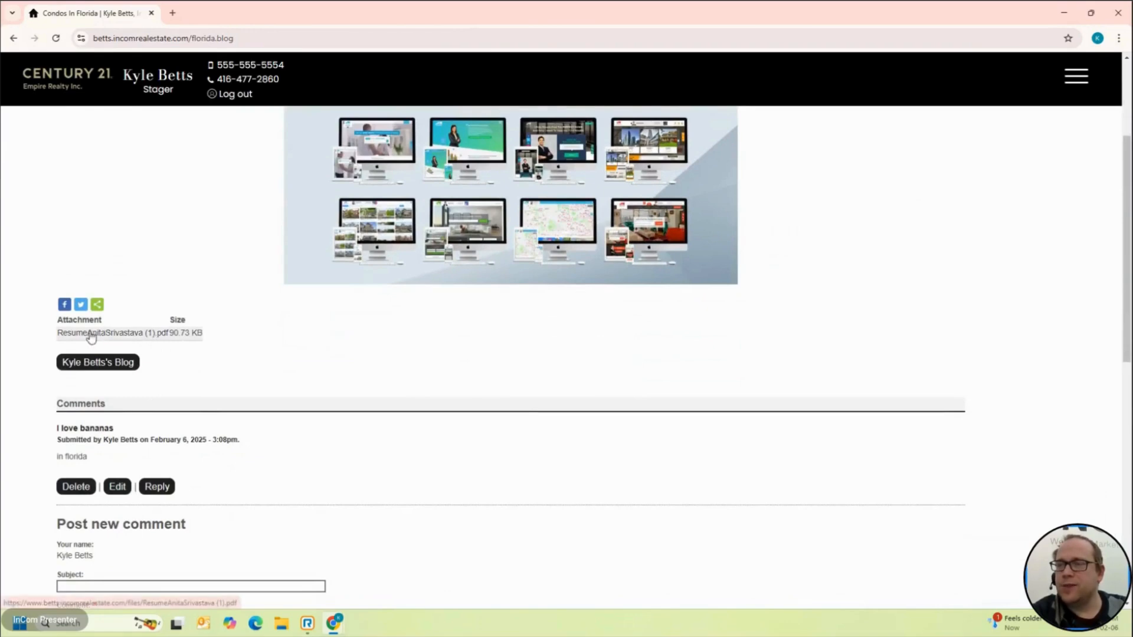
Step: Tick Delete beside the attached PDF on the File Attachment tab and resubmit the post
{"action": "scroll", "coordinate": [225, 349], "scroll_direction": "up", "scroll_amount": 5}
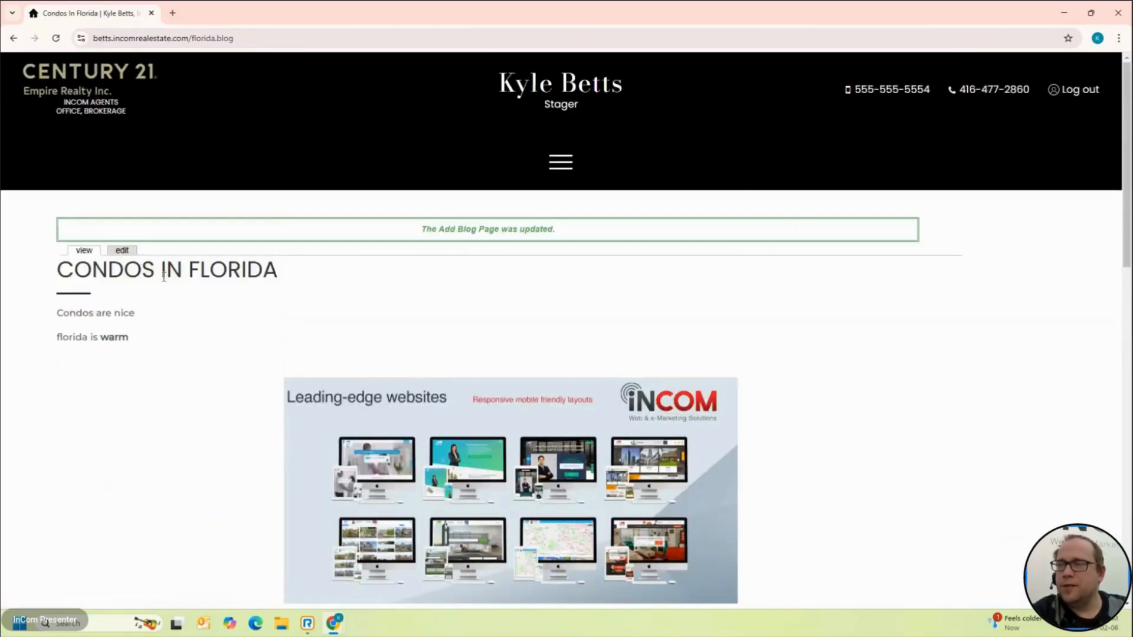
{"action": "left_click", "coordinate": [124, 247]}
{"action": "scroll", "coordinate": [301, 343], "scroll_direction": "down", "scroll_amount": 3}
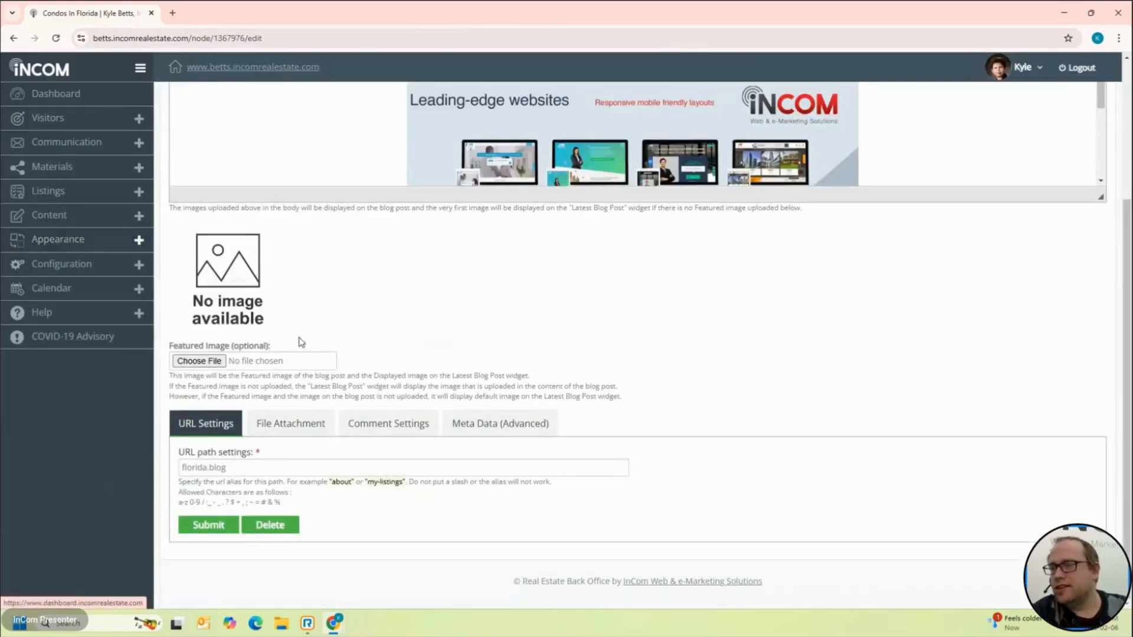
{"action": "left_click", "coordinate": [291, 425]}
{"action": "scroll", "coordinate": [293, 436], "scroll_direction": "down", "scroll_amount": 1}
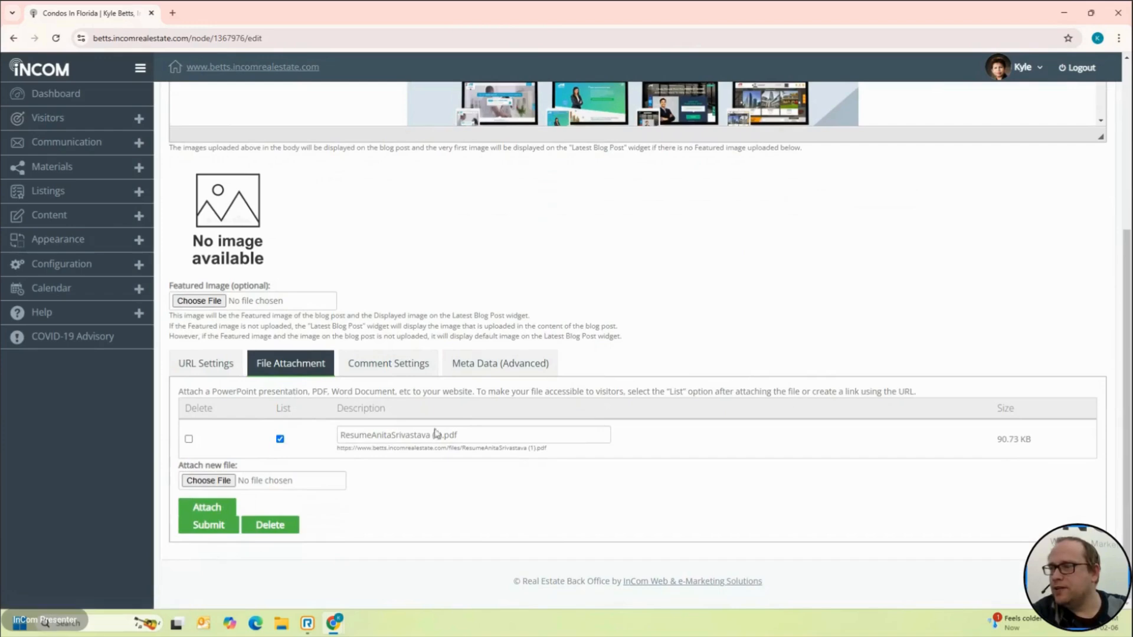
{"action": "left_click", "coordinate": [190, 441]}
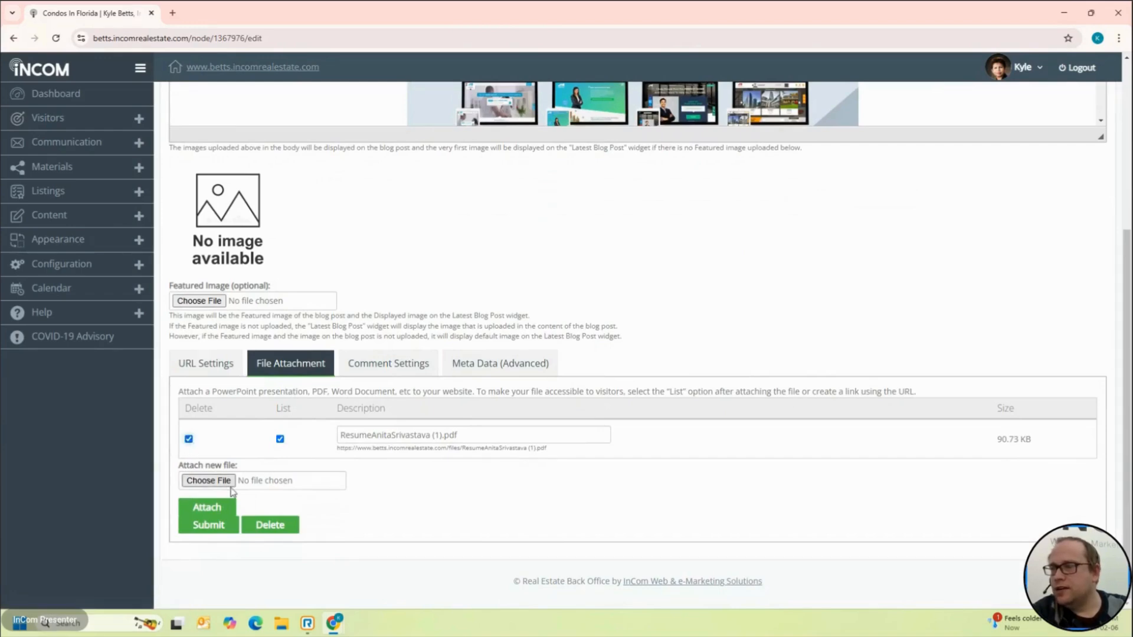
{"action": "left_click", "coordinate": [208, 525]}
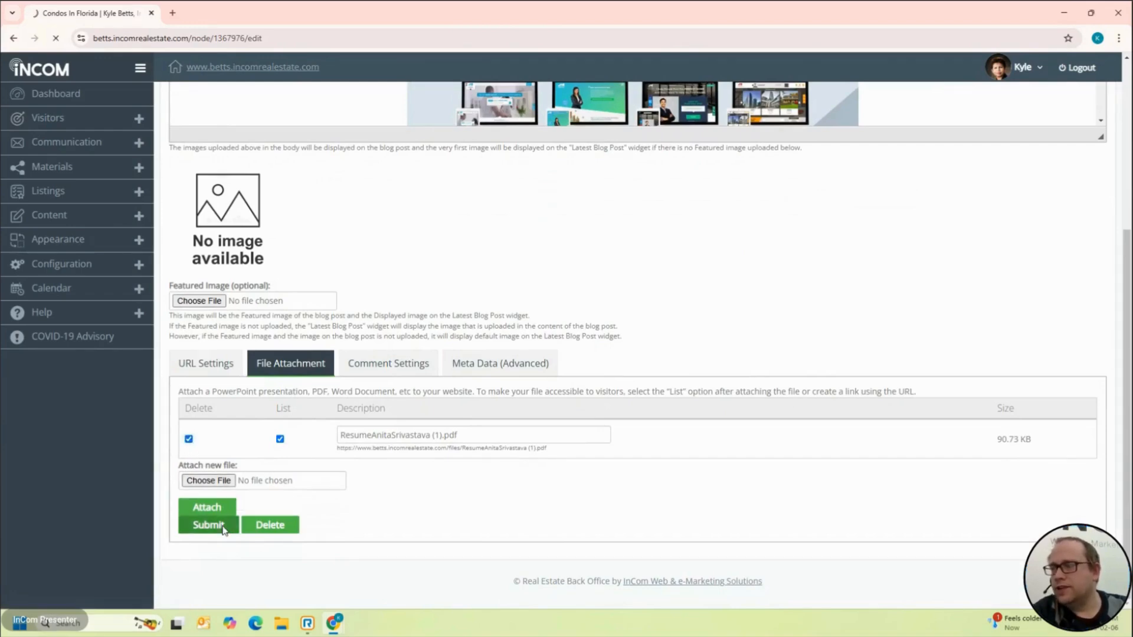
{"action": "scroll", "coordinate": [223, 526], "scroll_direction": "down", "scroll_amount": 7}
{"action": "scroll", "coordinate": [223, 526], "scroll_direction": "down", "scroll_amount": 1}
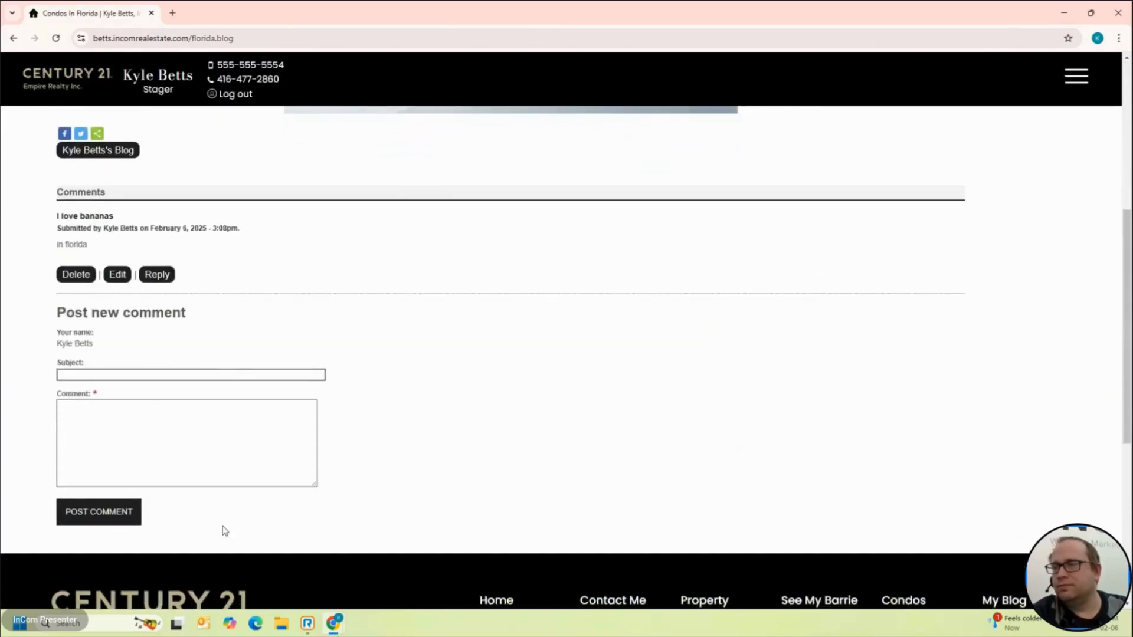
{"action": "scroll", "coordinate": [202, 481], "scroll_direction": "up", "scroll_amount": 1}
{"action": "scroll", "coordinate": [100, 264], "scroll_direction": "up", "scroll_amount": 10}
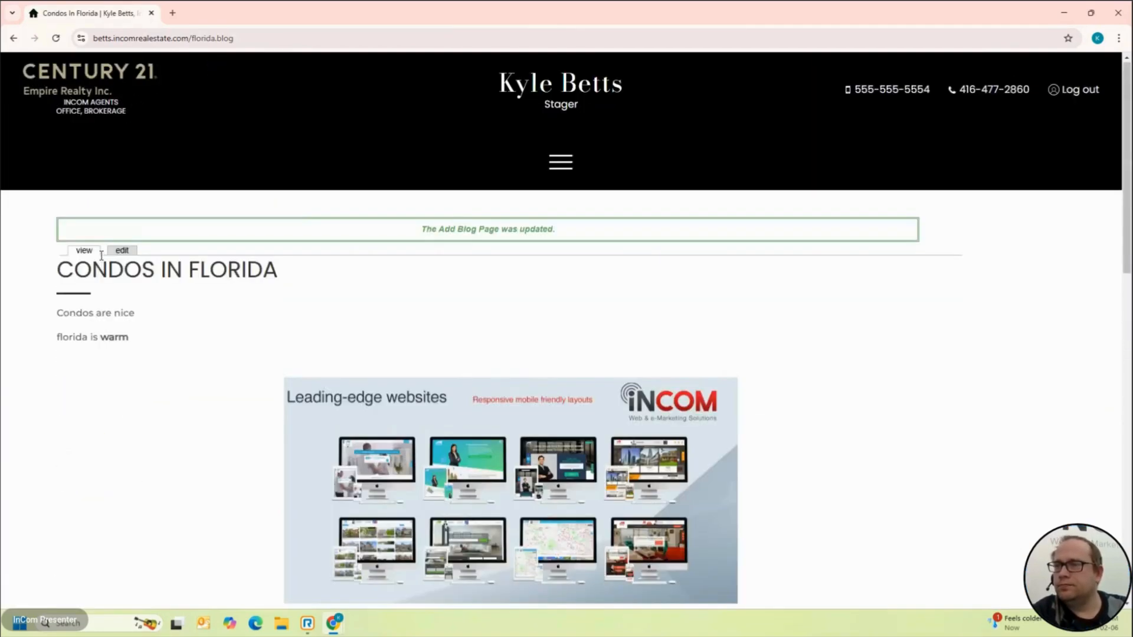
Step: Attach Banner_Photo_7.jpg to the Condos In Florida post and submit it
{"action": "left_click", "coordinate": [123, 251]}
{"action": "scroll", "coordinate": [147, 341], "scroll_direction": "down", "scroll_amount": 5}
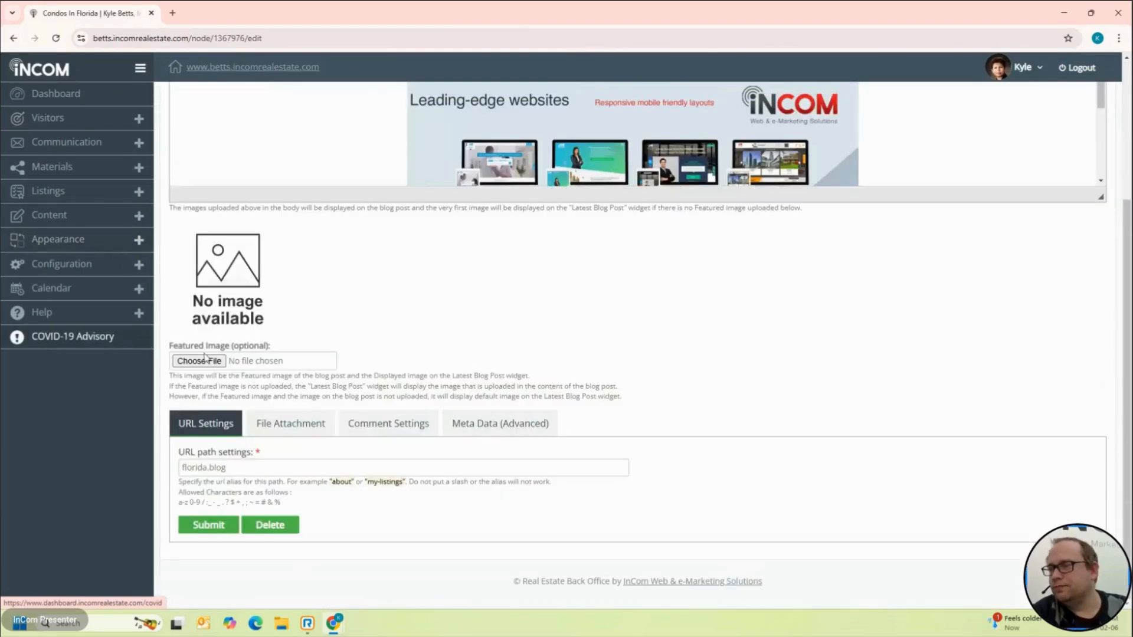
{"action": "left_click", "coordinate": [275, 418]}
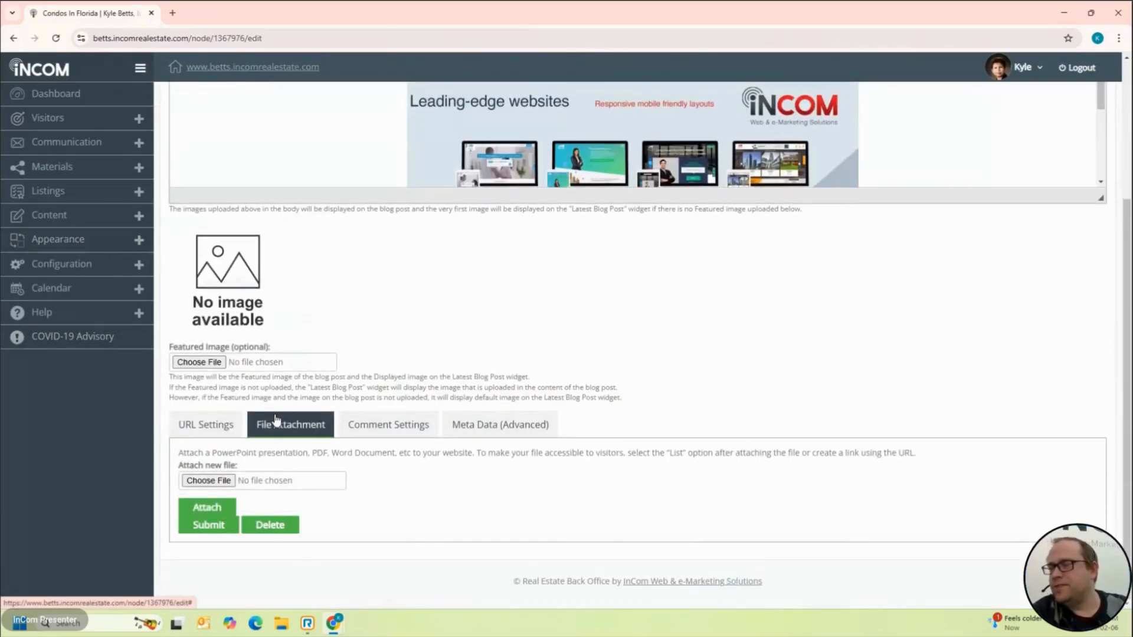
{"action": "left_click", "coordinate": [212, 484]}
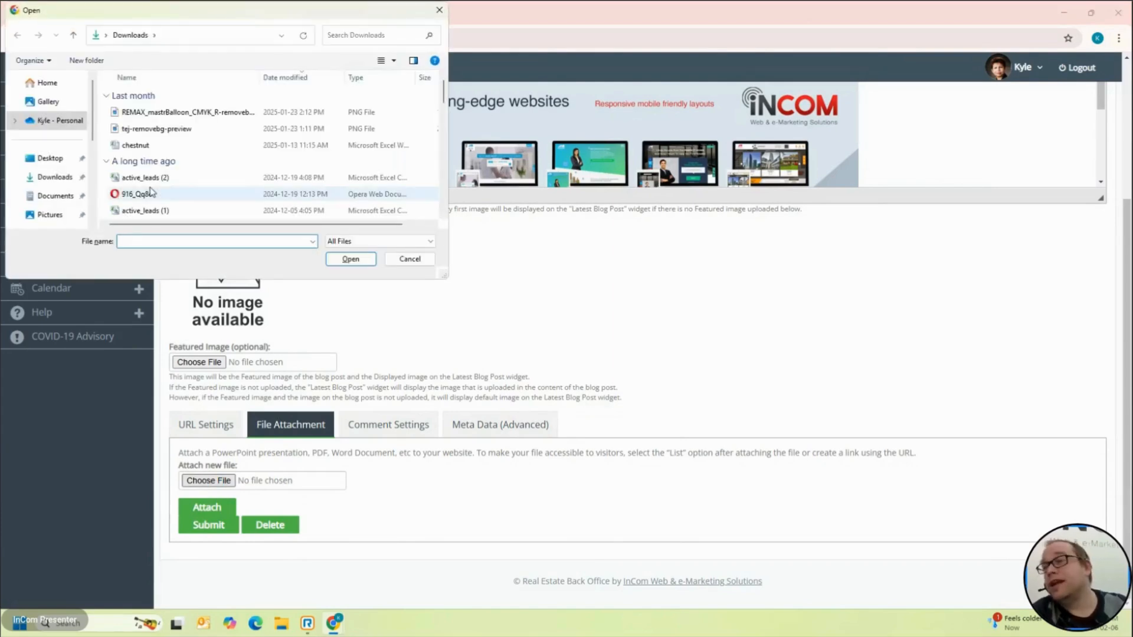
{"action": "scroll", "coordinate": [151, 193], "scroll_direction": "down", "scroll_amount": 5}
{"action": "scroll", "coordinate": [152, 192], "scroll_direction": "down", "scroll_amount": 2}
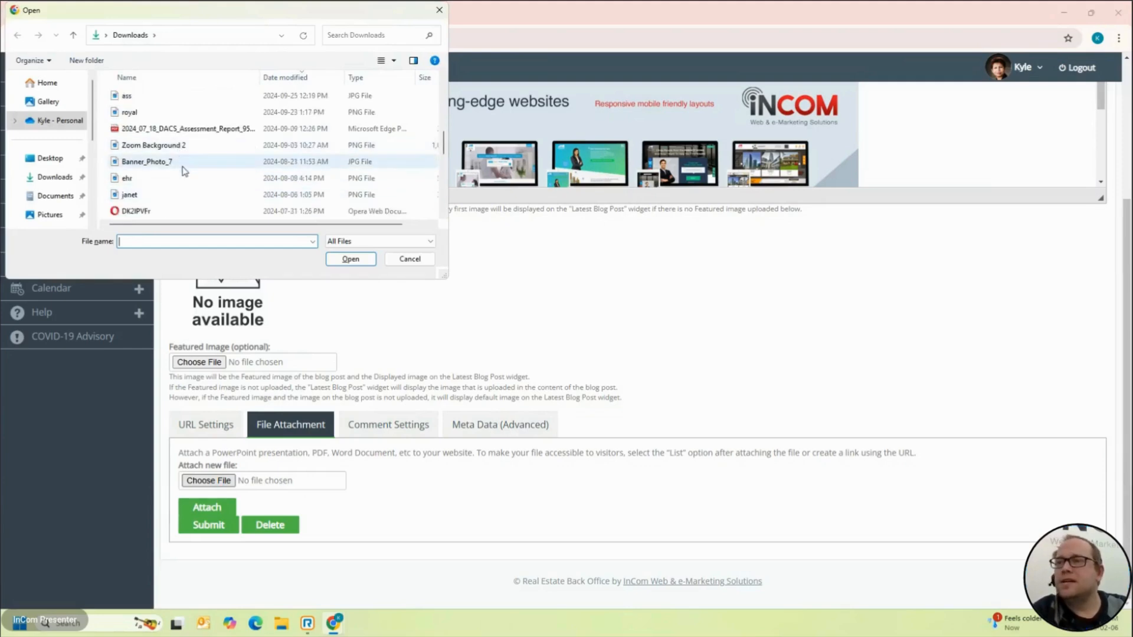
{"action": "double_click", "coordinate": [184, 158]}
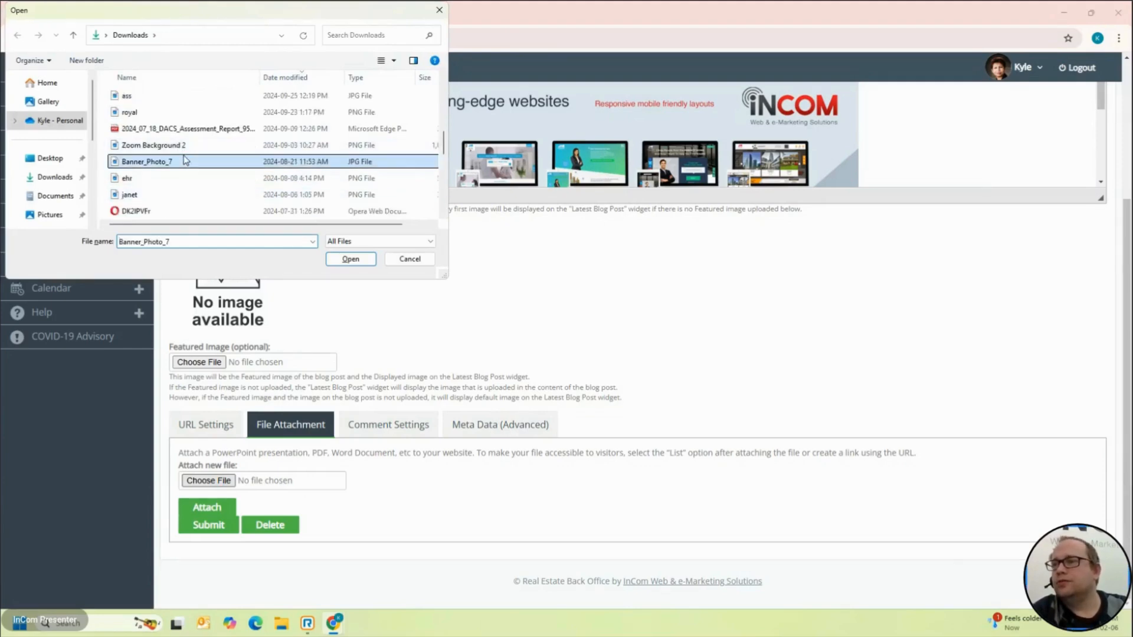
{"action": "left_click", "coordinate": [220, 527]}
{"action": "scroll", "coordinate": [222, 526], "scroll_direction": "down", "scroll_amount": 6}
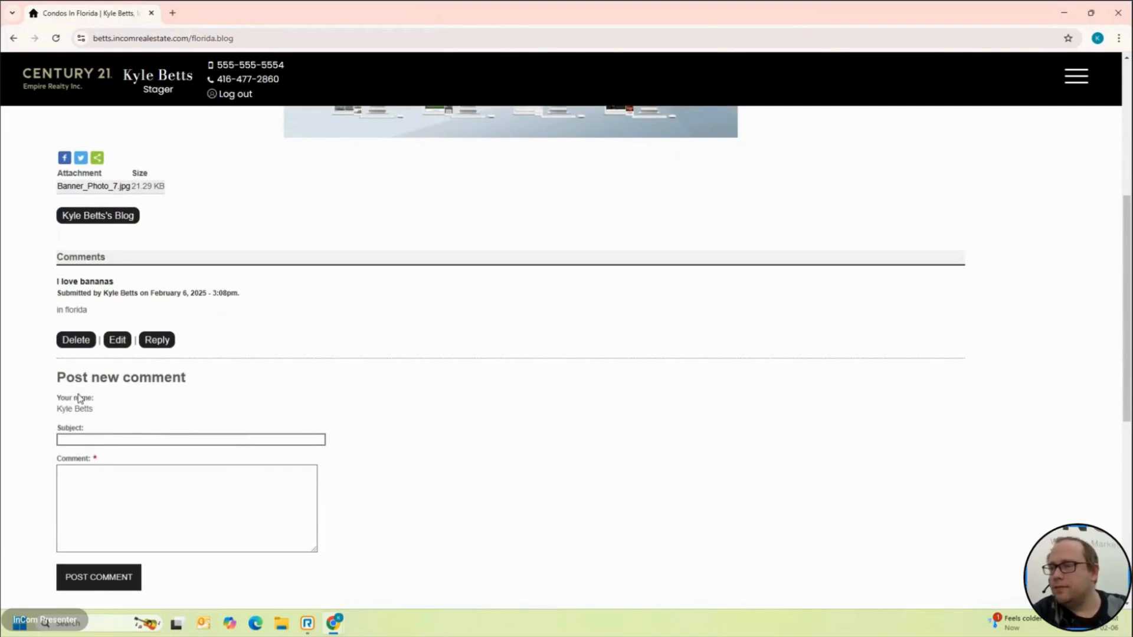
{"action": "scroll", "coordinate": [80, 399], "scroll_direction": "up", "scroll_amount": 2}
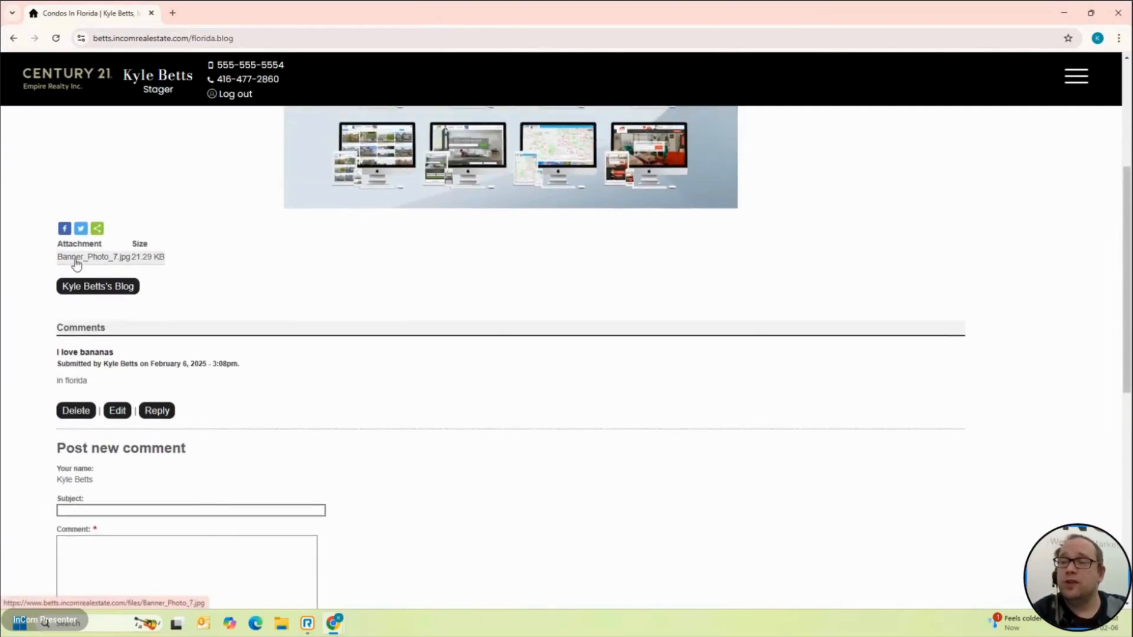
Step: Open Banner_Photo_7.jpg, copy its web address, and load it in a new tab
{"action": "left_click", "coordinate": [75, 260]}
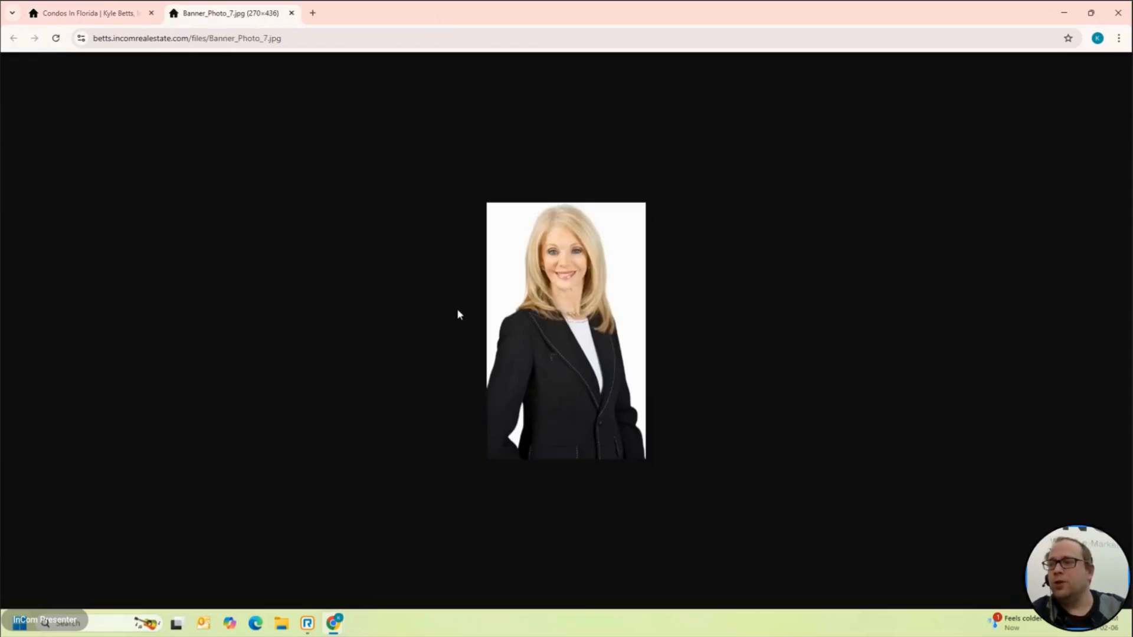
{"action": "left_click", "coordinate": [325, 40]}
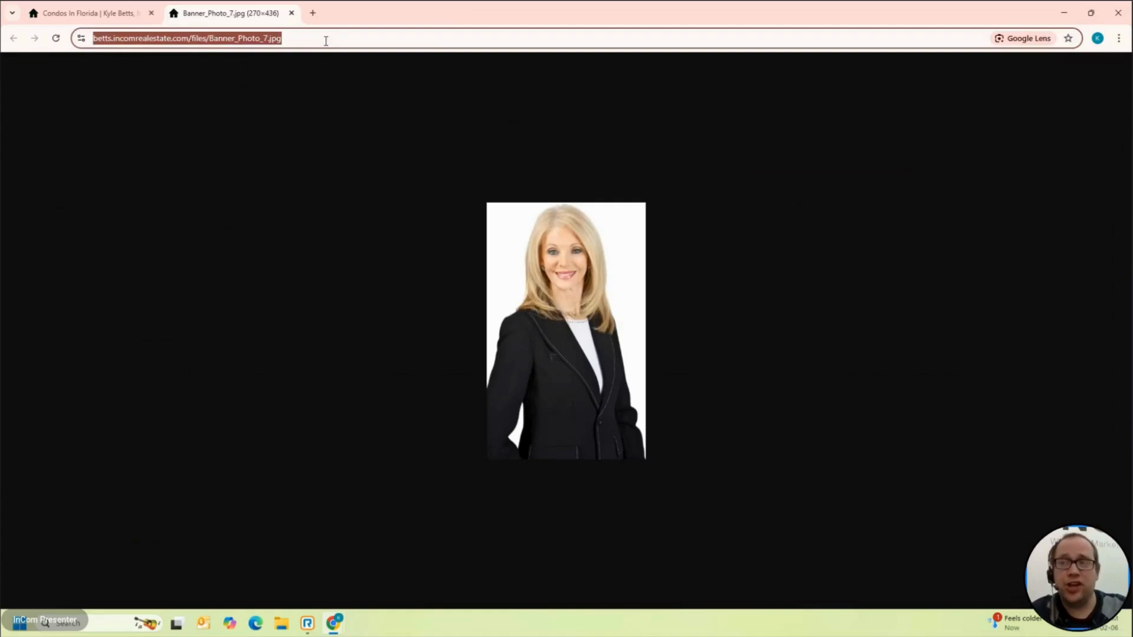
{"action": "triple_click", "coordinate": [324, 41]}
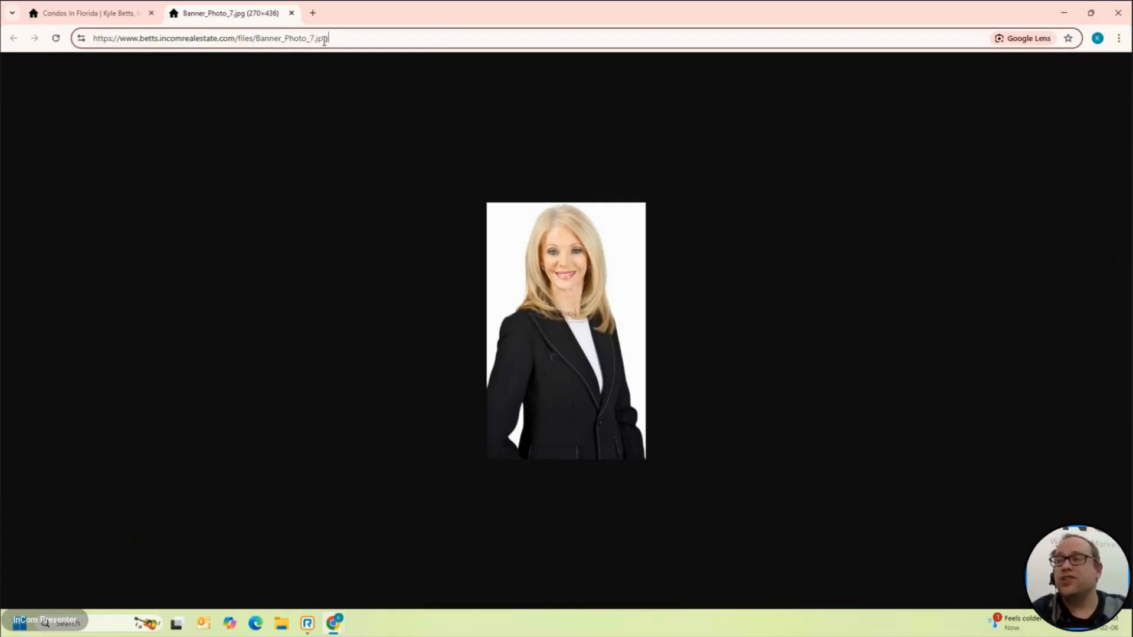
{"action": "left_click_drag", "start_coordinate": [324, 40], "coordinate": [325, 41]}
{"action": "key", "text": "ctrl+c"}
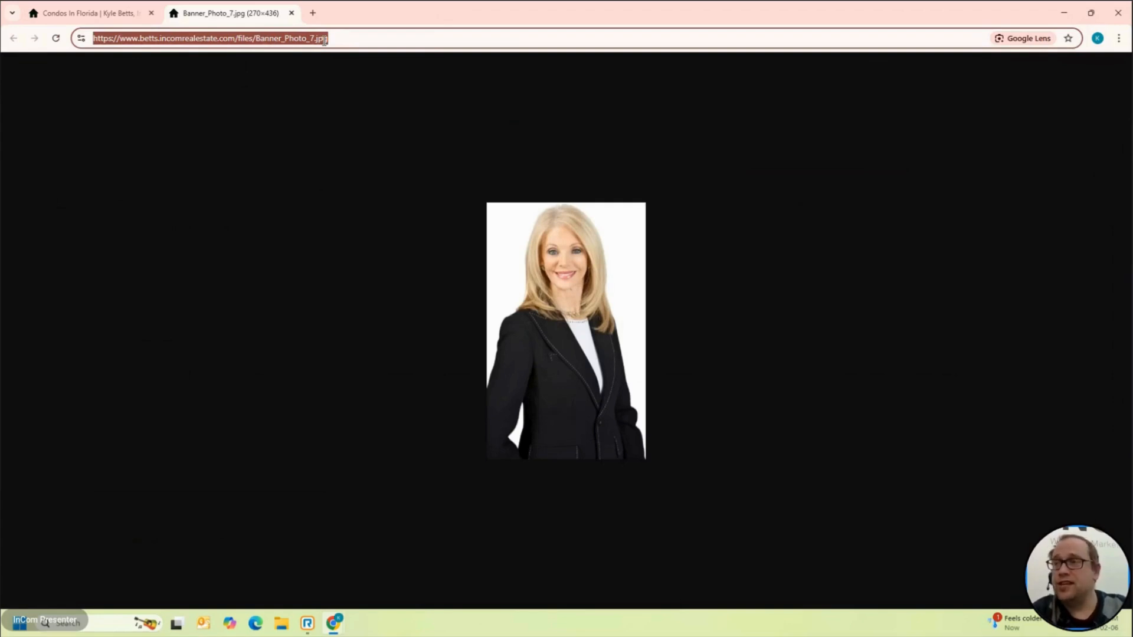
{"action": "left_click", "coordinate": [312, 13]}
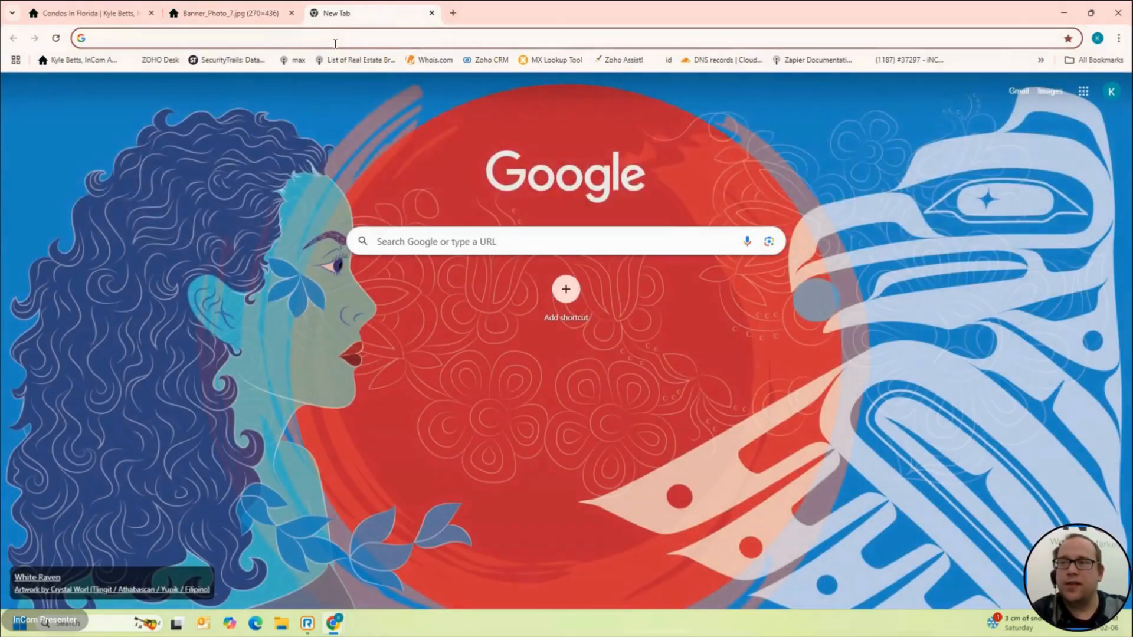
{"action": "left_click", "coordinate": [335, 44]}
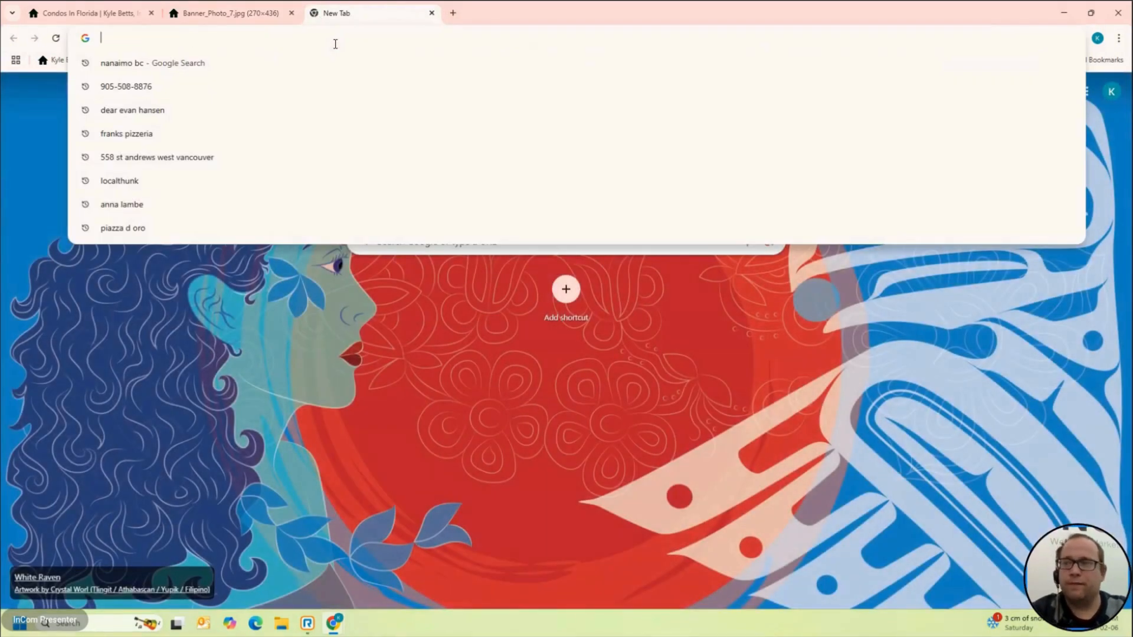
{"action": "key", "text": "ctrl+v"}
{"action": "key", "text": "Return"}
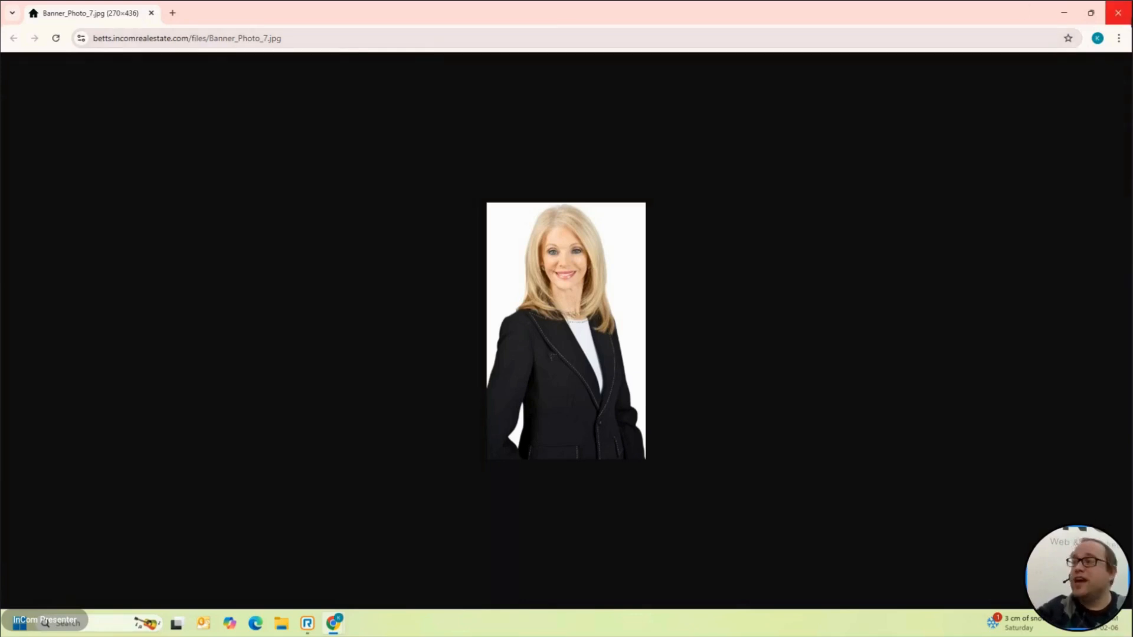
Step: Close the extra photo window and tab, returning to the Condos In Florida post
{"action": "left_click", "coordinate": [1125, 12]}
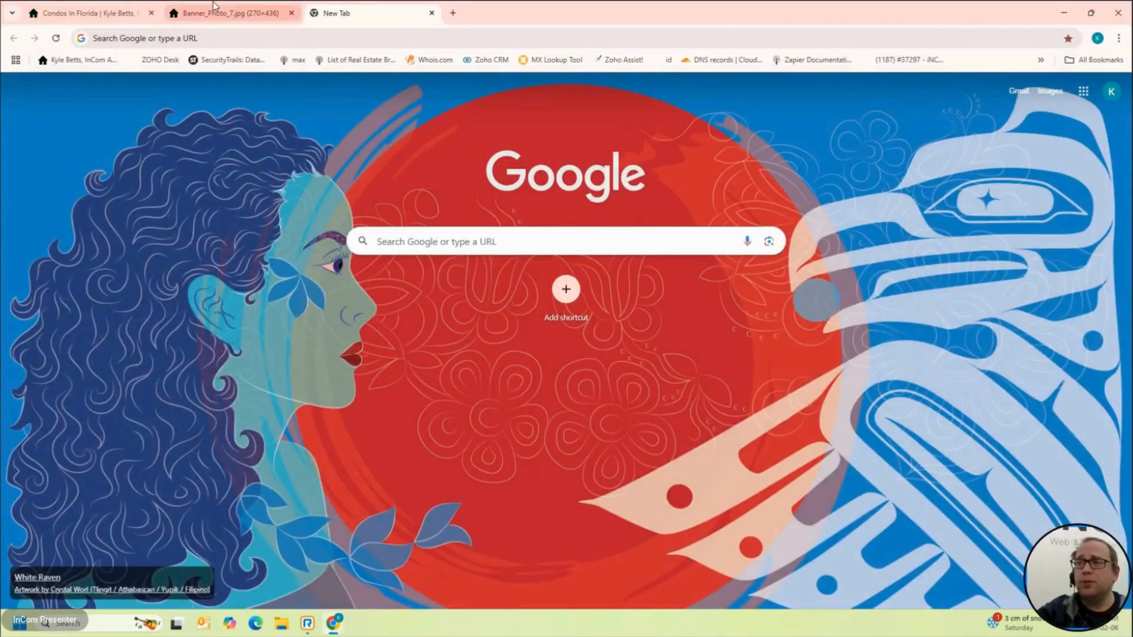
{"action": "left_click", "coordinate": [266, 14]}
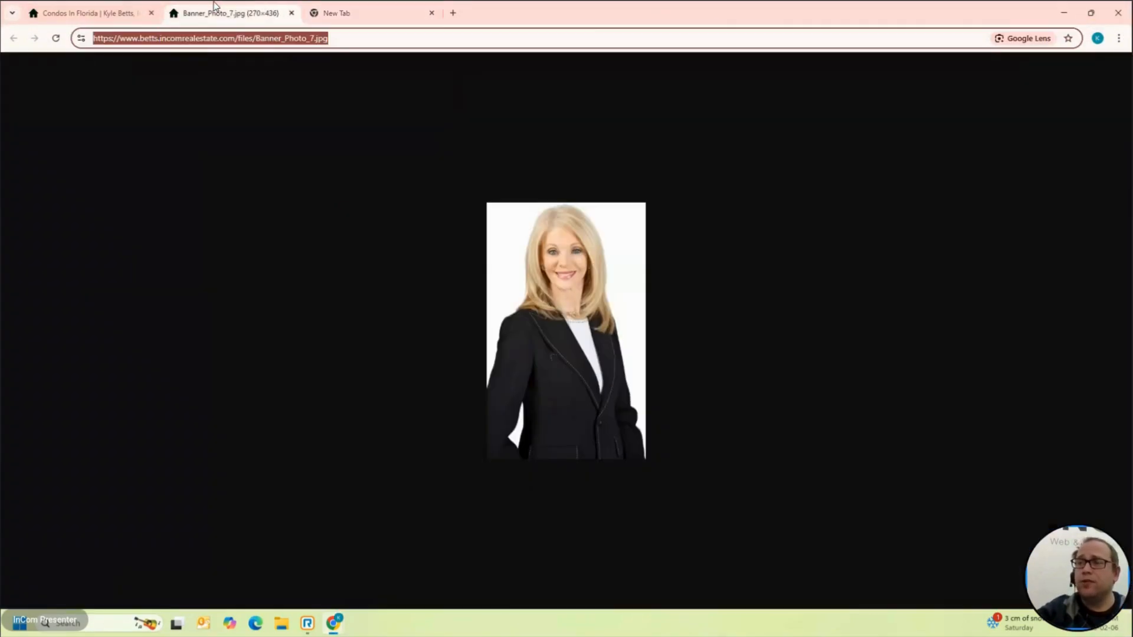
{"action": "left_click", "coordinate": [291, 12]}
{"action": "left_click", "coordinate": [114, 8]}
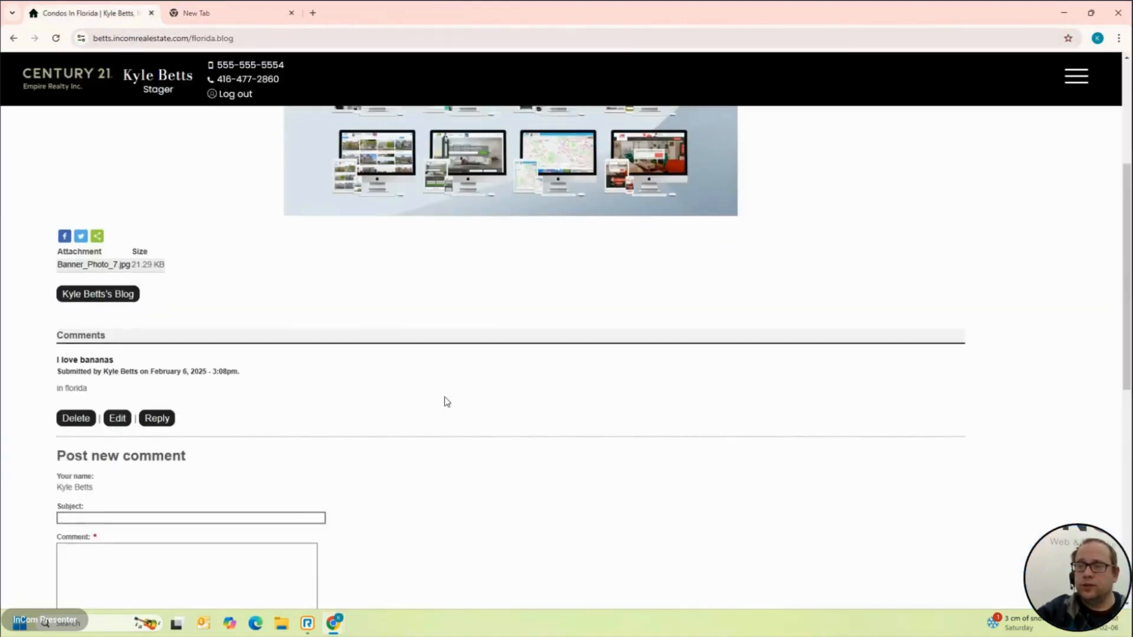
{"action": "scroll", "coordinate": [444, 399], "scroll_direction": "down", "scroll_amount": 10}
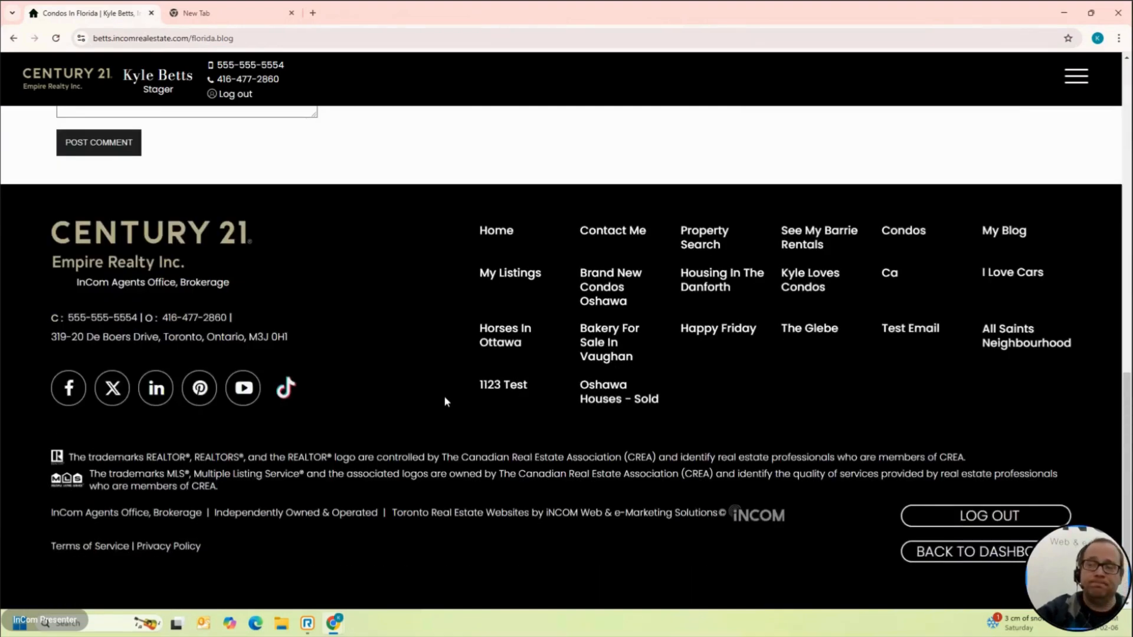
Step: Re-save the Condos In Florida post from its edit form without changes
{"action": "scroll", "coordinate": [444, 399], "scroll_direction": "up", "scroll_amount": 15}
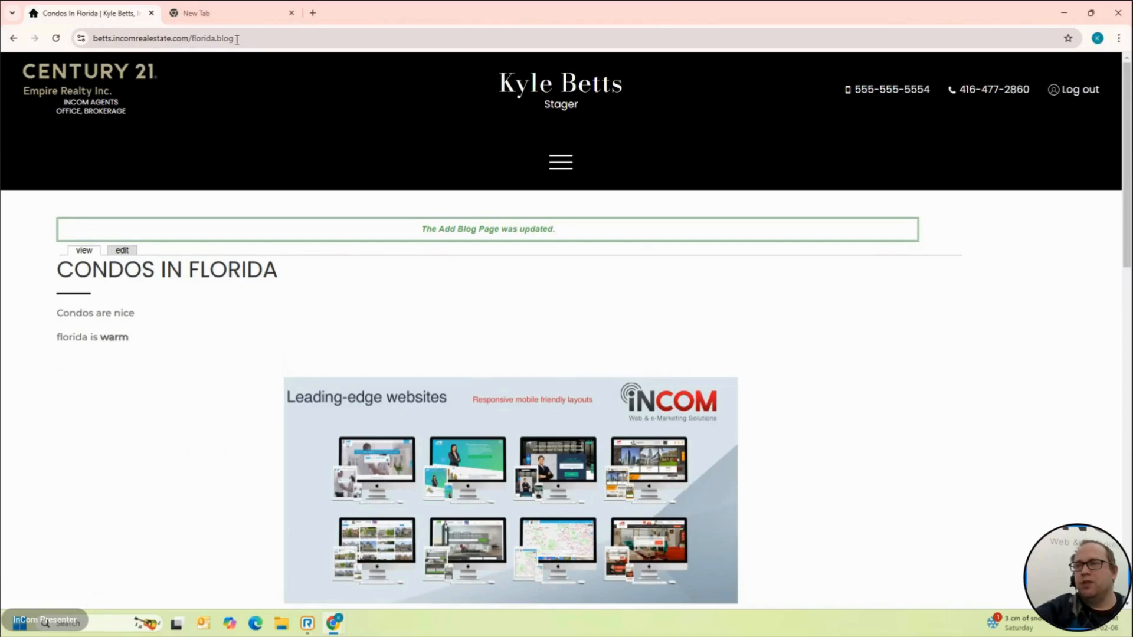
{"action": "left_click", "coordinate": [122, 250]}
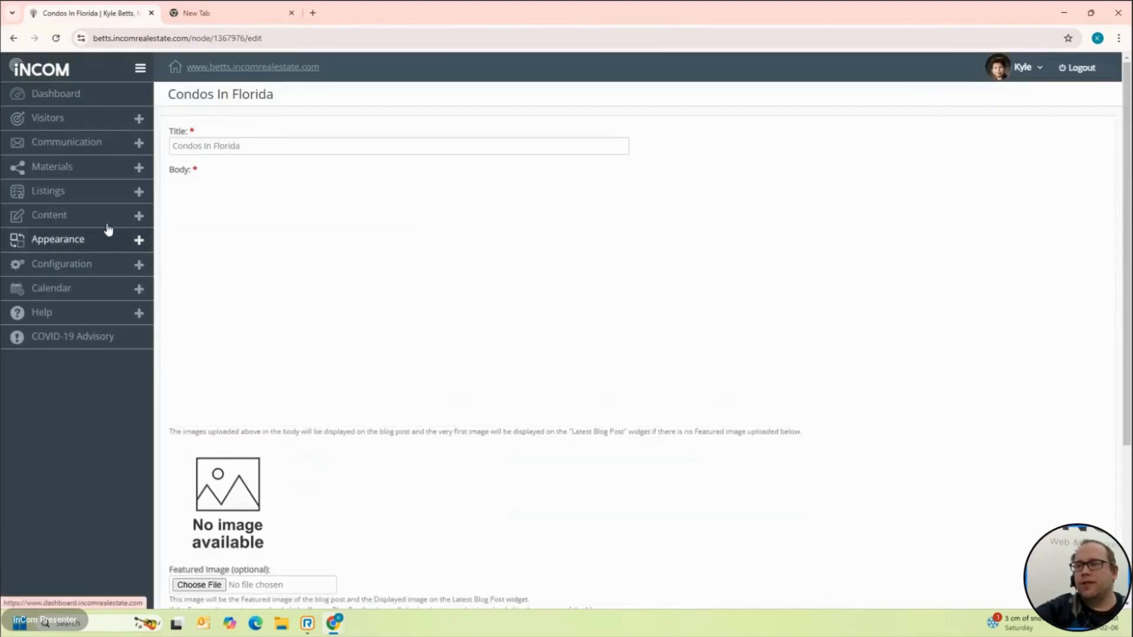
{"action": "scroll", "coordinate": [287, 321], "scroll_direction": "down", "scroll_amount": 3}
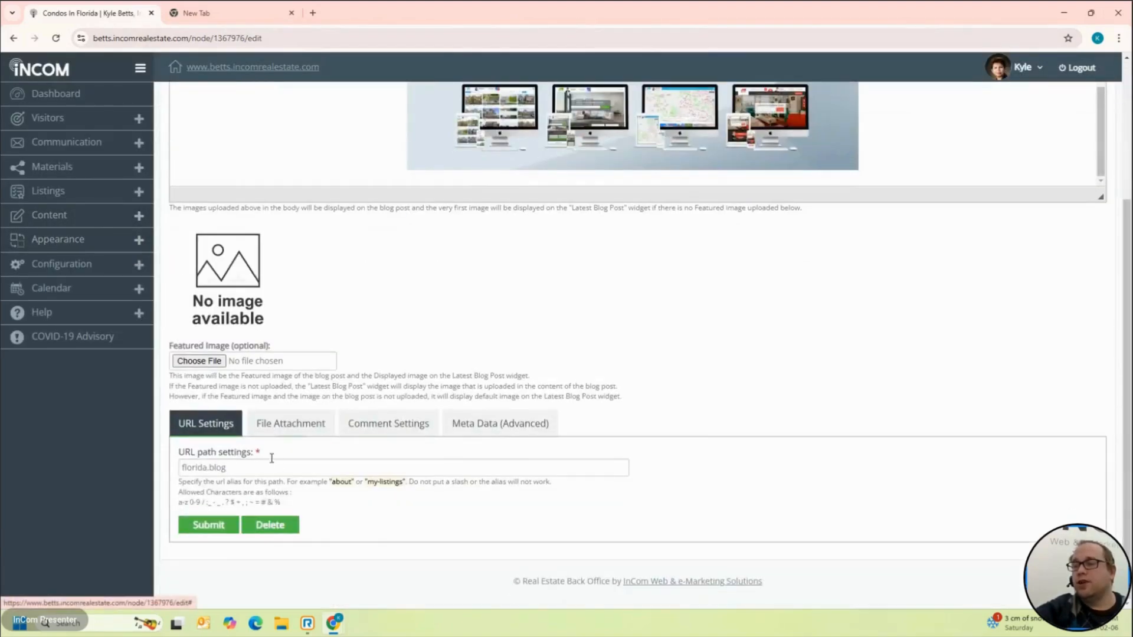
{"action": "left_click", "coordinate": [213, 524]}
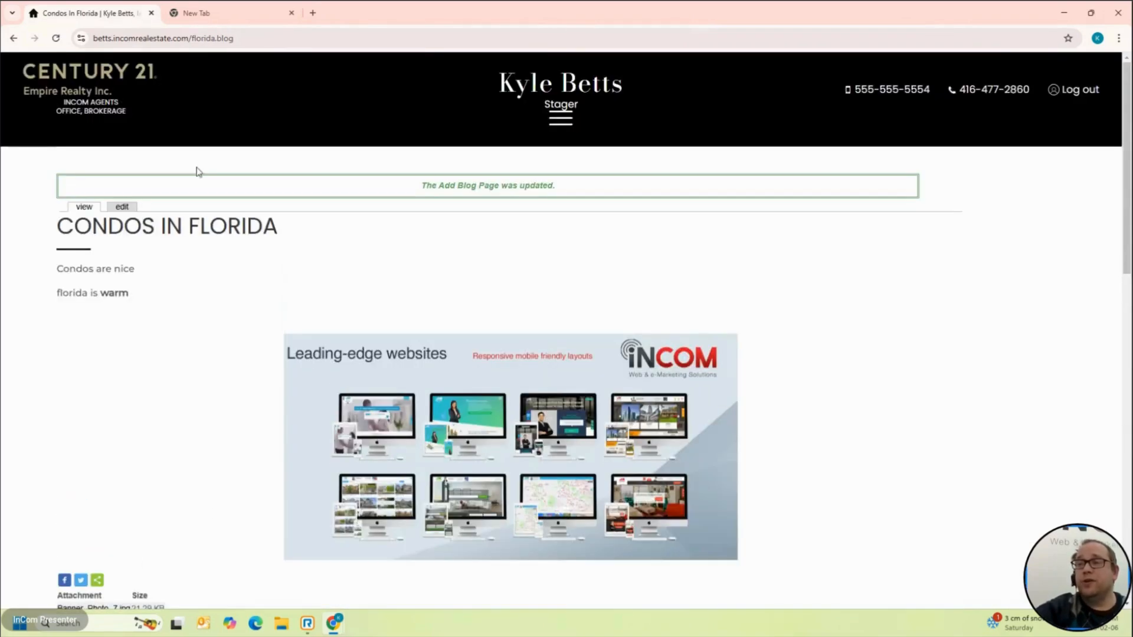
Step: Open linkedin.com in a new tab and copy the blog post's web address
{"action": "left_click", "coordinate": [315, 12]}
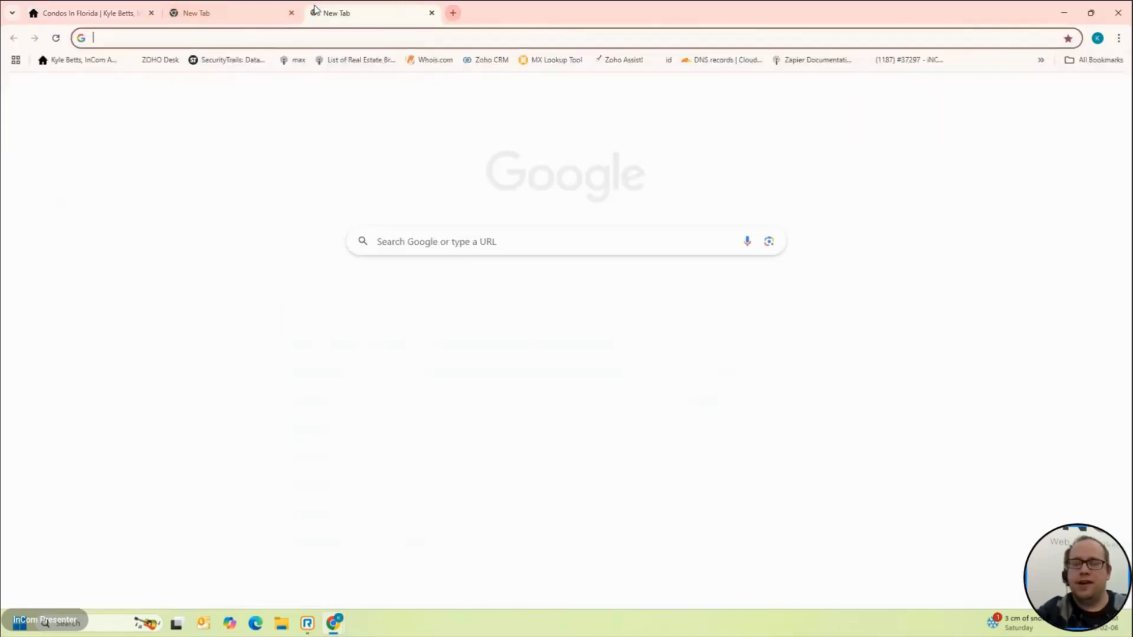
{"action": "type", "text": "ink"}
{"action": "key", "text": "BackSpace"}
{"action": "key", "text": "BackSpace"}
{"action": "key", "text": "BackSpace"}
{"action": "type", "text": "linkedin.com"}
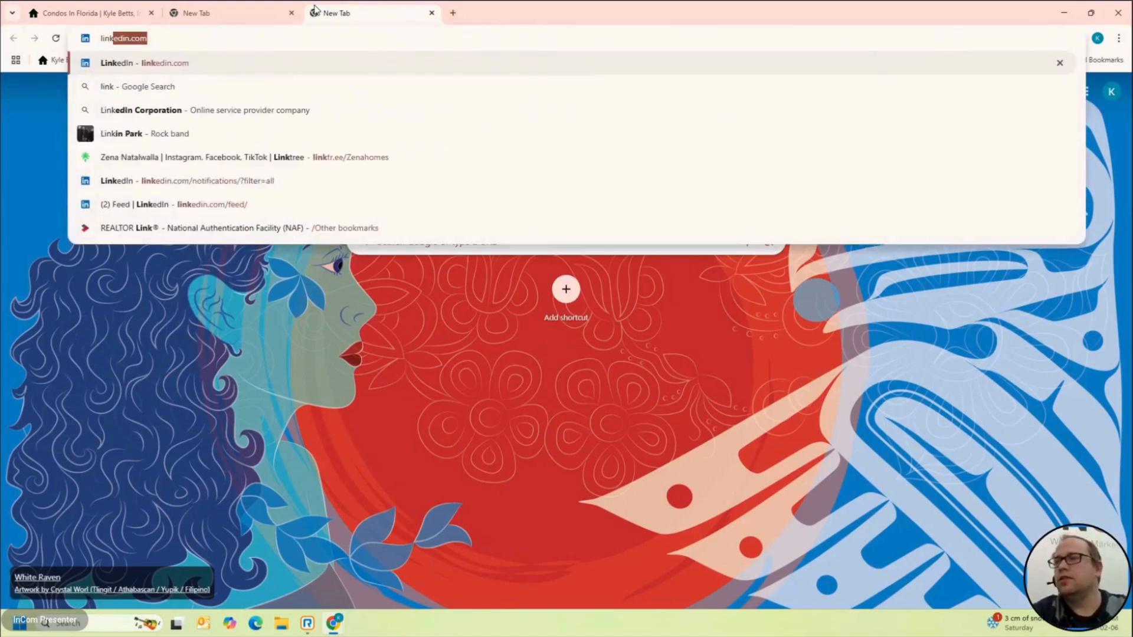
{"action": "key", "text": "Return"}
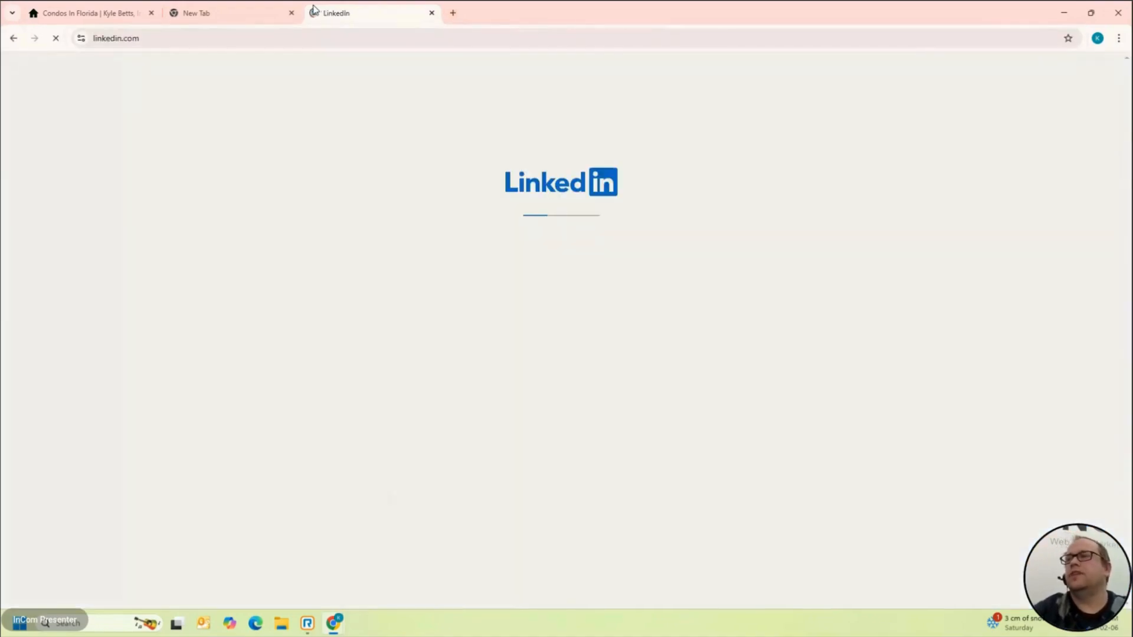
{"action": "left_click", "coordinate": [92, 8]}
{"action": "left_click", "coordinate": [244, 39]}
{"action": "key", "text": "ctrl+c"}
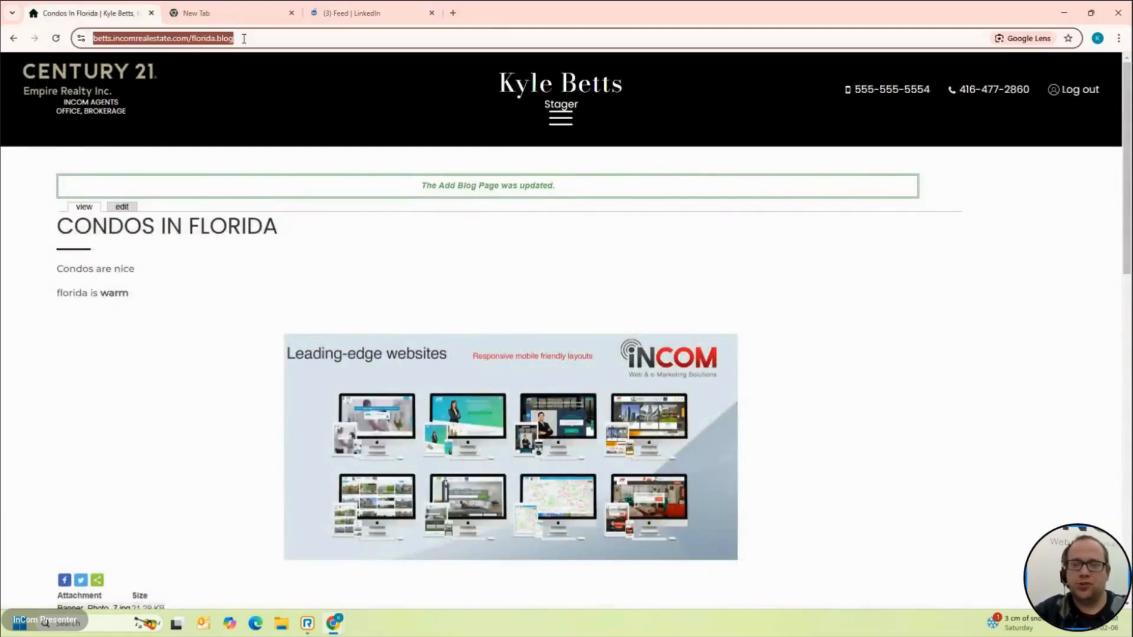
{"action": "left_click", "coordinate": [361, 12]}
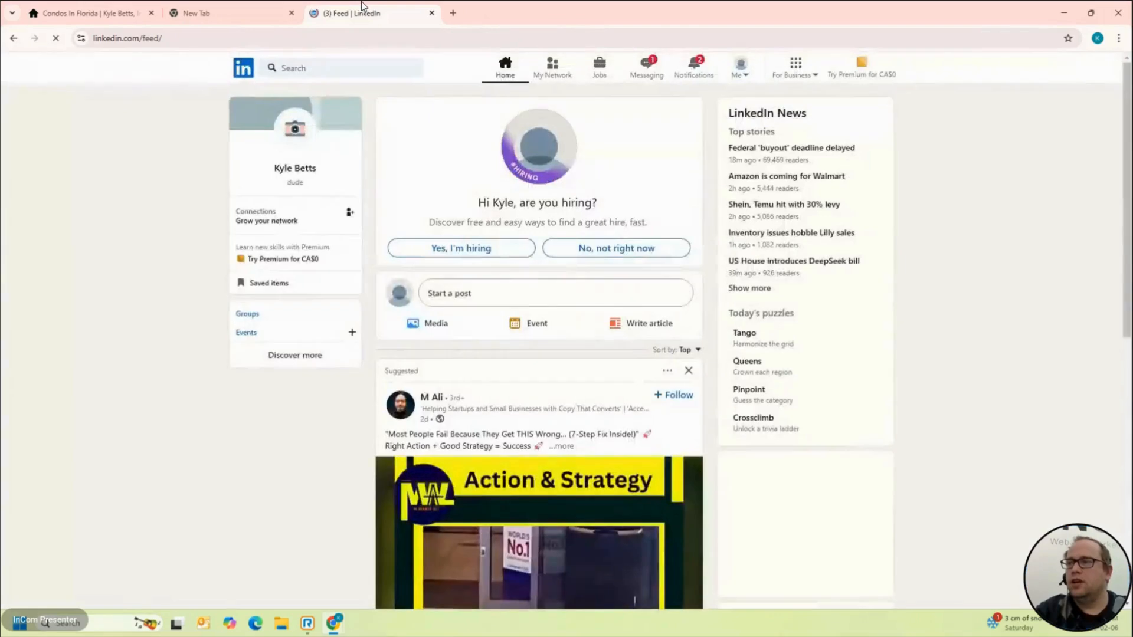
Step: Publish a LinkedIn post with the pasted blog link, skipping verification, then return to the blog
{"action": "left_click", "coordinate": [518, 293]}
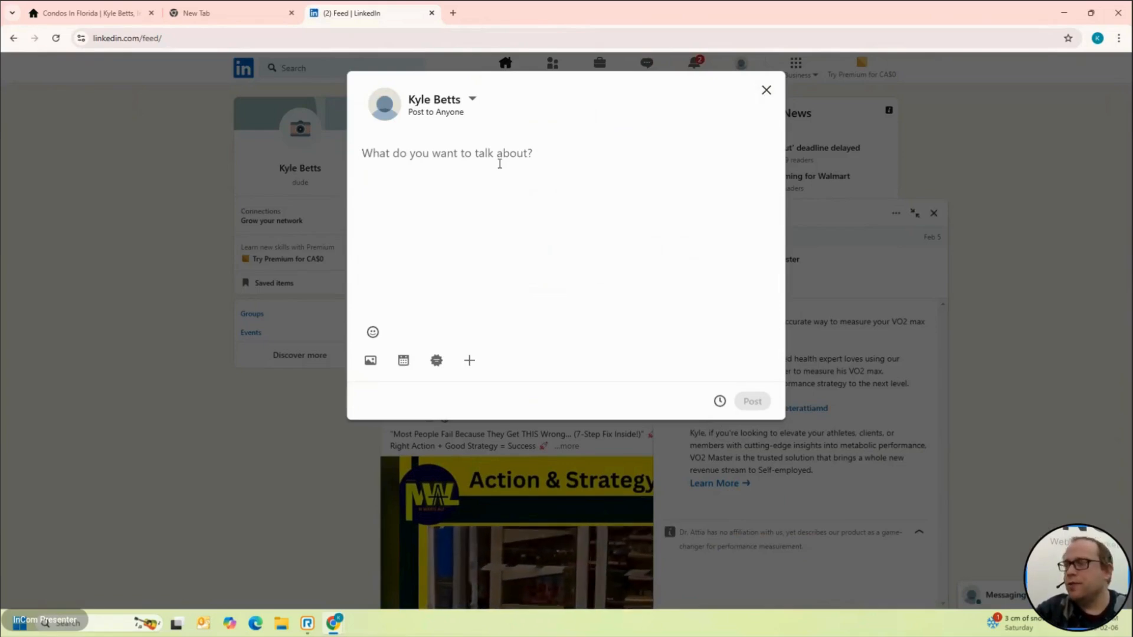
{"action": "key", "text": "ctrl+v"}
{"action": "key", "text": "Return"}
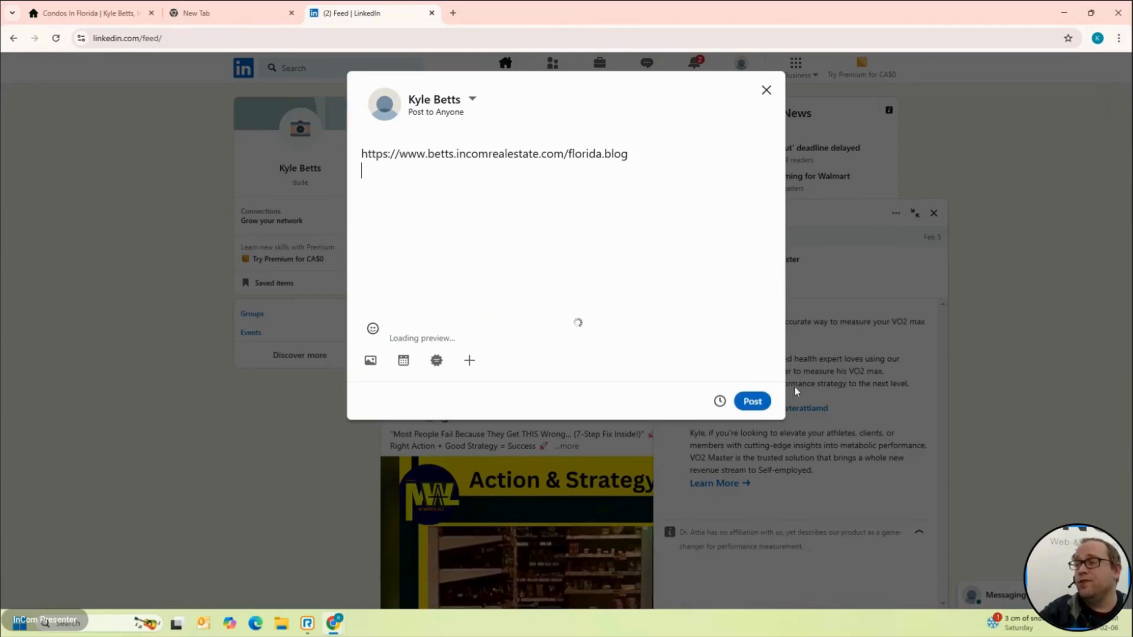
{"action": "left_click", "coordinate": [757, 406]}
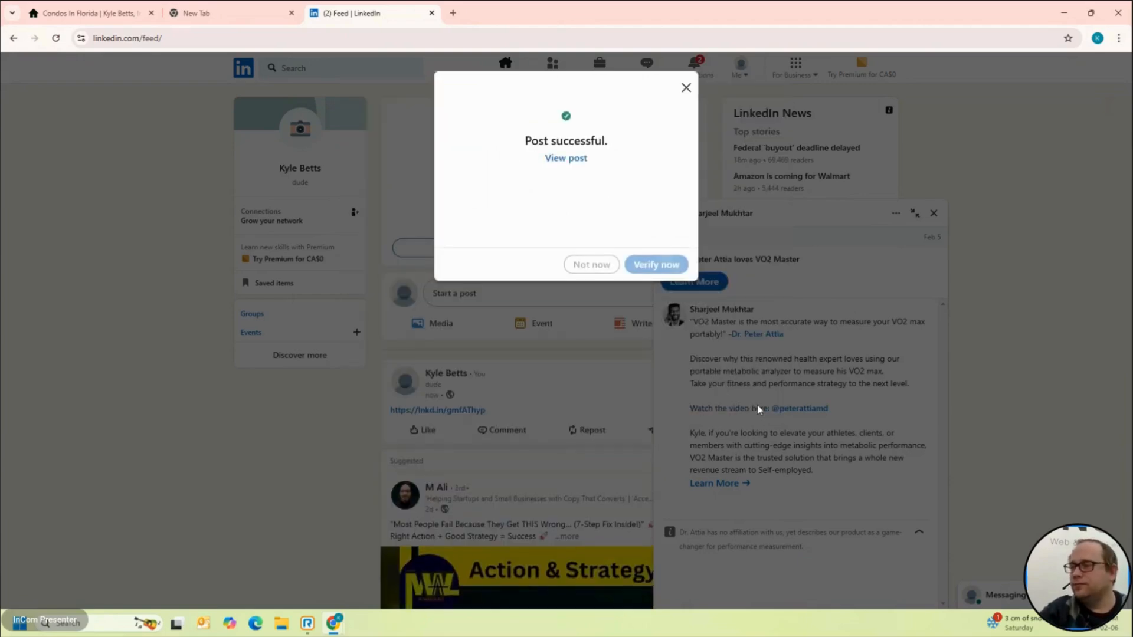
{"action": "left_click", "coordinate": [594, 267]}
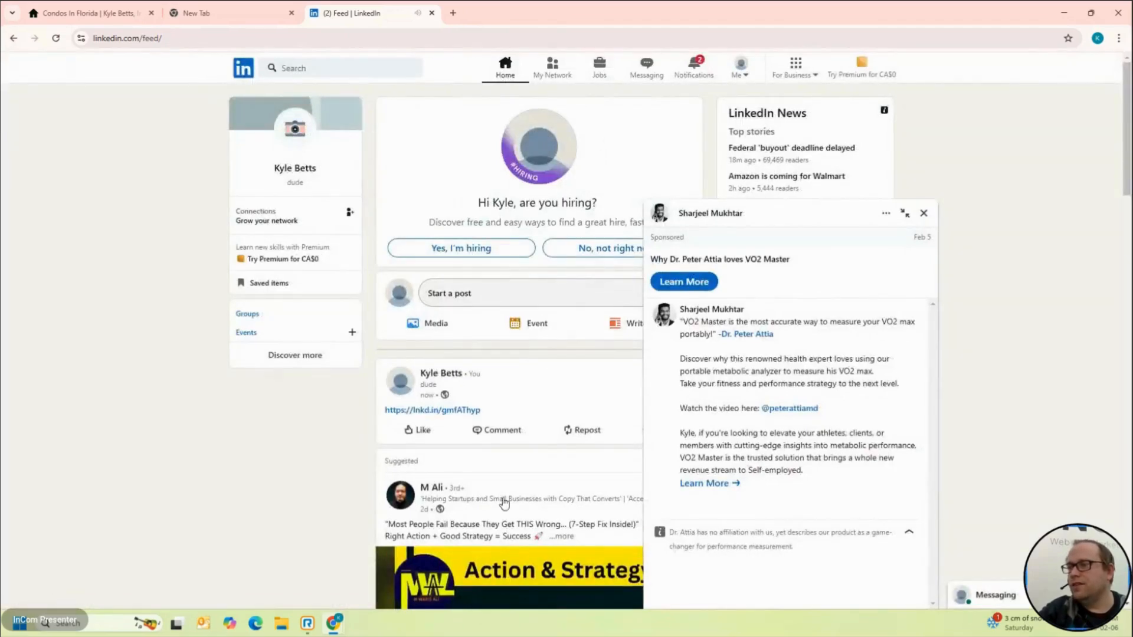
{"action": "scroll", "coordinate": [522, 508], "scroll_direction": "down", "scroll_amount": 2}
{"action": "left_click", "coordinate": [922, 214]}
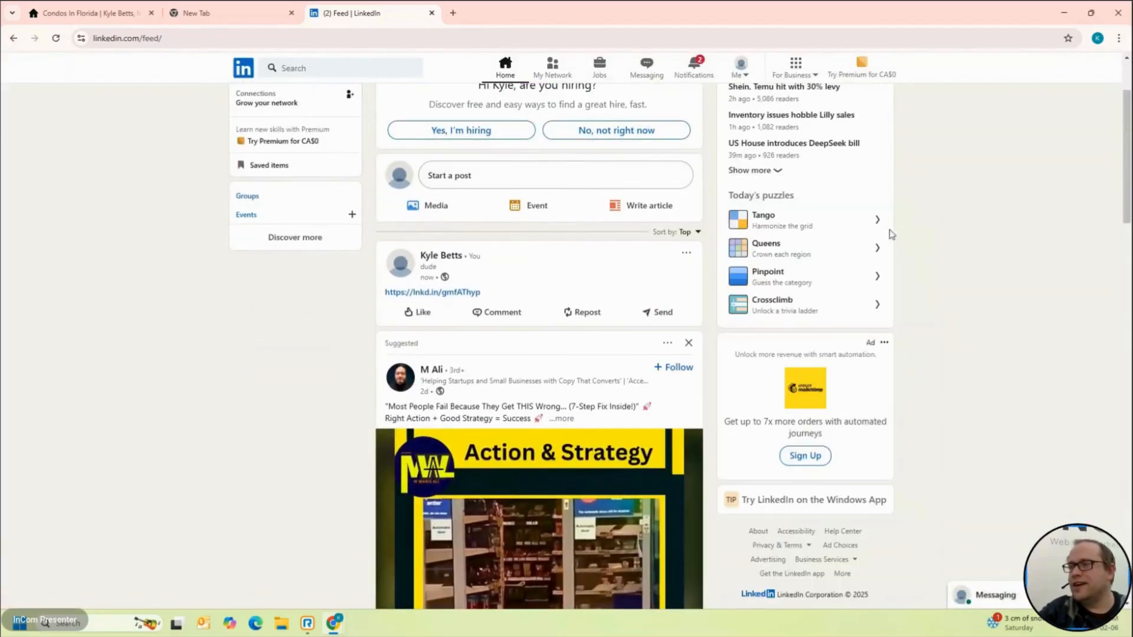
{"action": "left_click", "coordinate": [74, 9]}
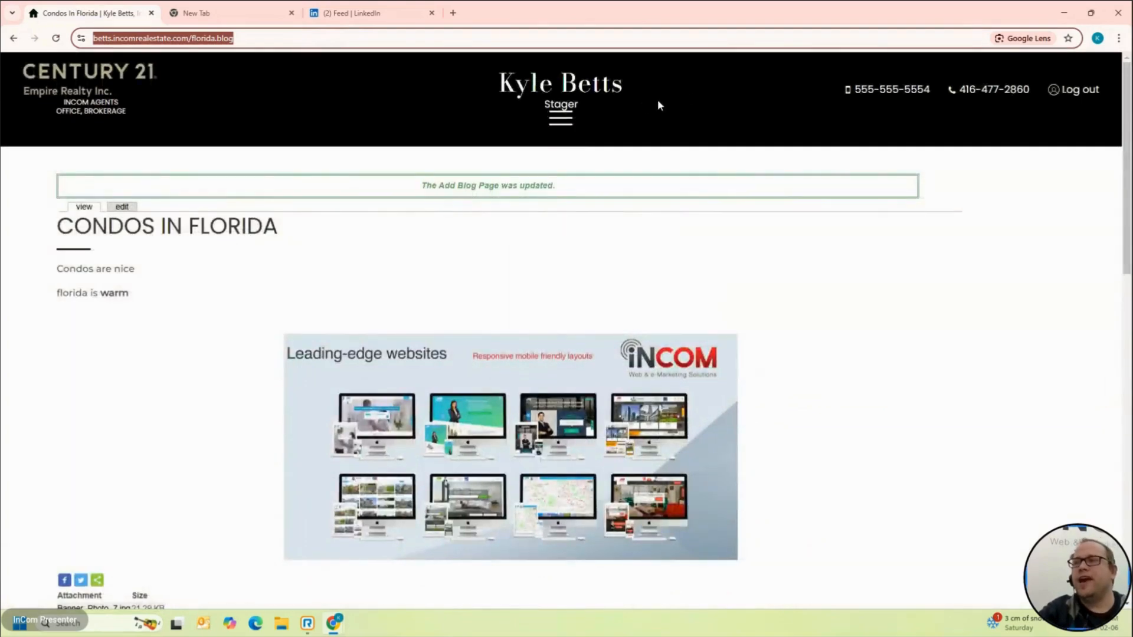
Step: From the site home page, return to the dashboard and open Content > Widgets Manager
{"action": "left_click", "coordinate": [112, 85]}
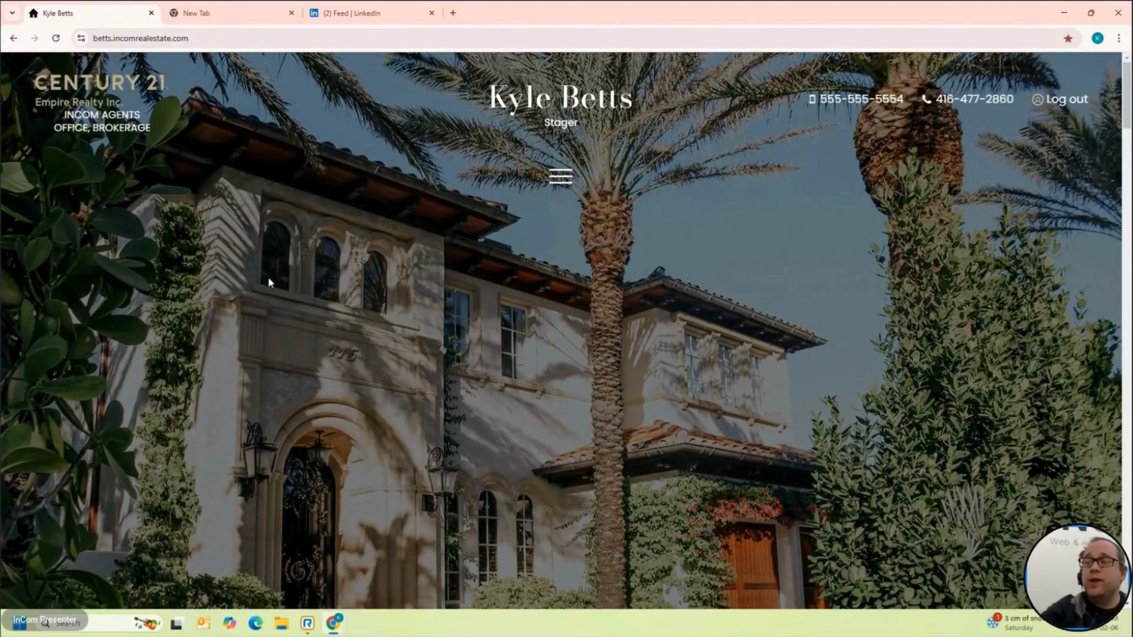
{"action": "scroll", "coordinate": [266, 280], "scroll_direction": "down", "scroll_amount": 15}
{"action": "scroll", "coordinate": [304, 280], "scroll_direction": "down", "scroll_amount": 2}
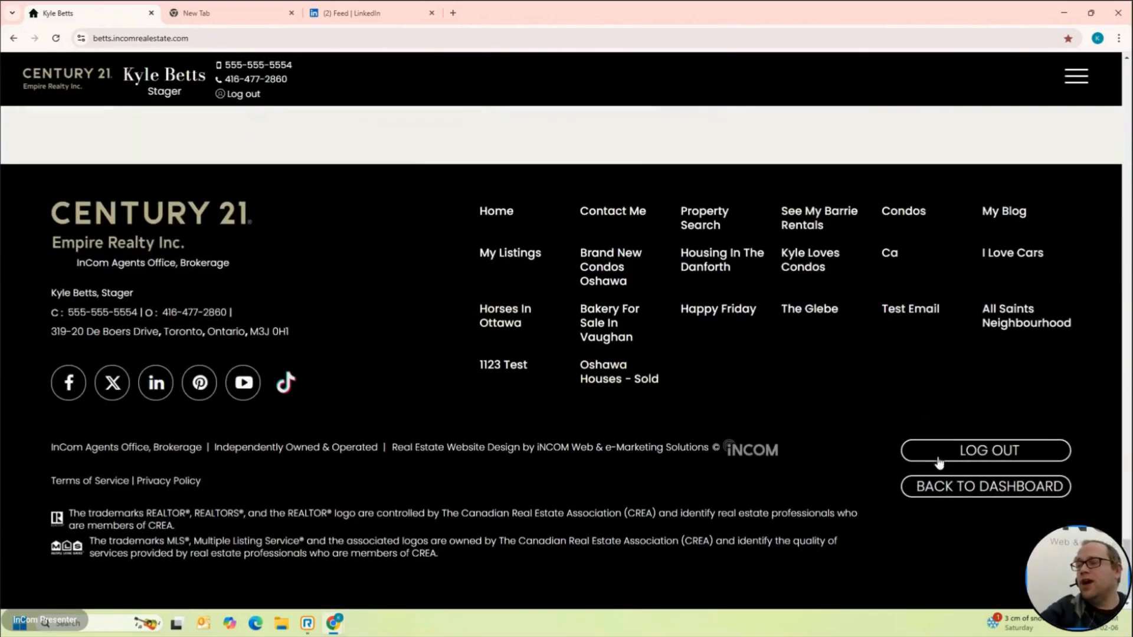
{"action": "left_click", "coordinate": [963, 488]}
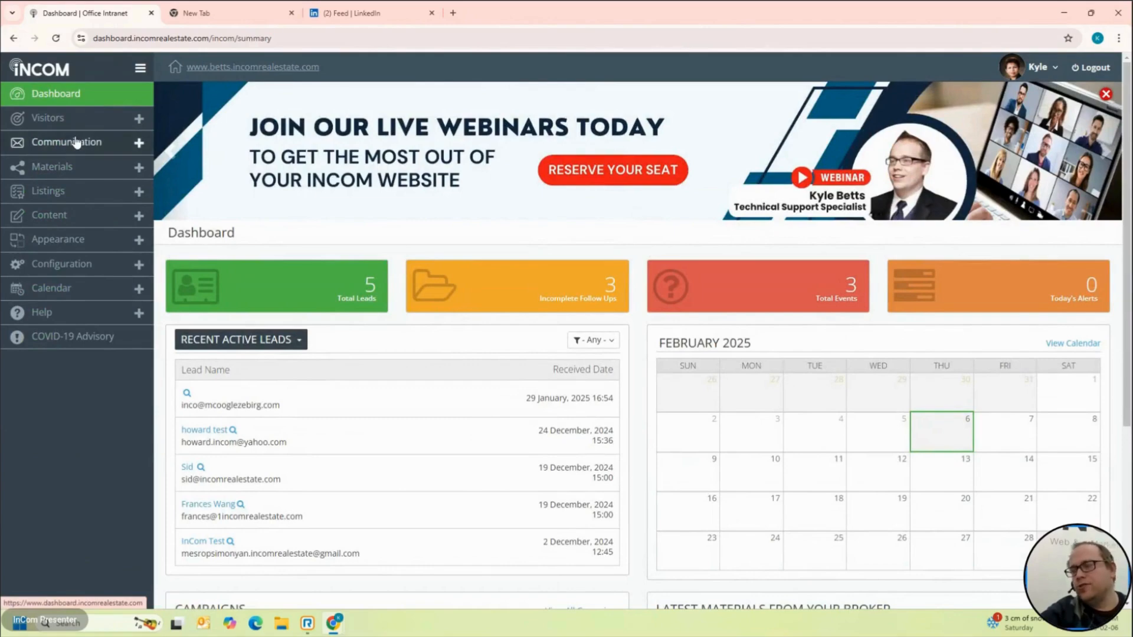
{"action": "left_click", "coordinate": [82, 218]}
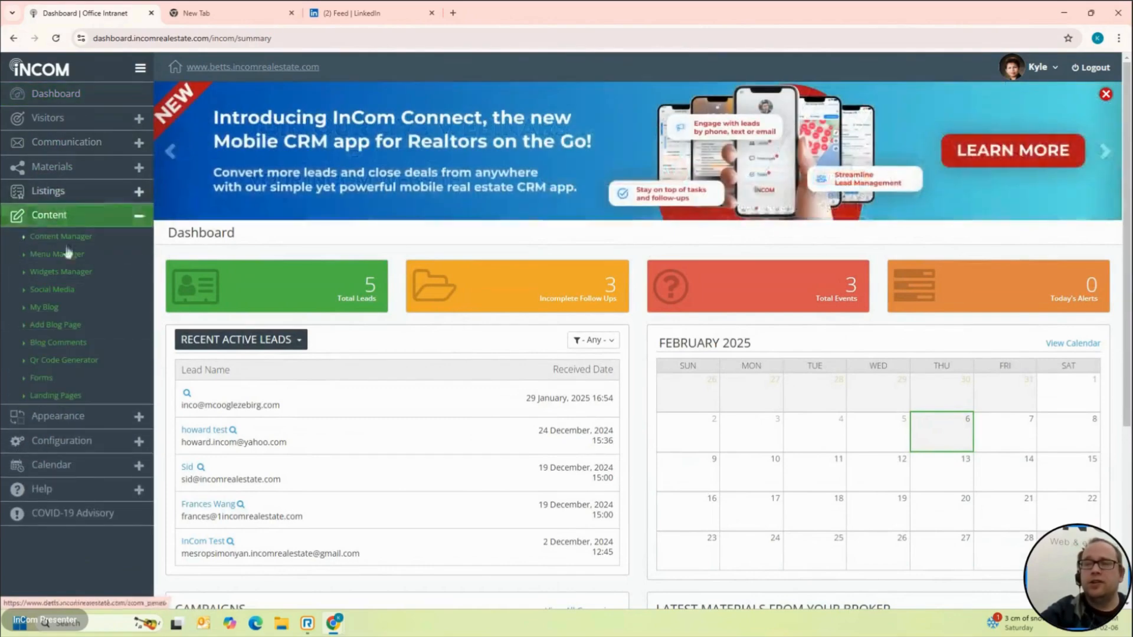
{"action": "left_click", "coordinate": [79, 275]}
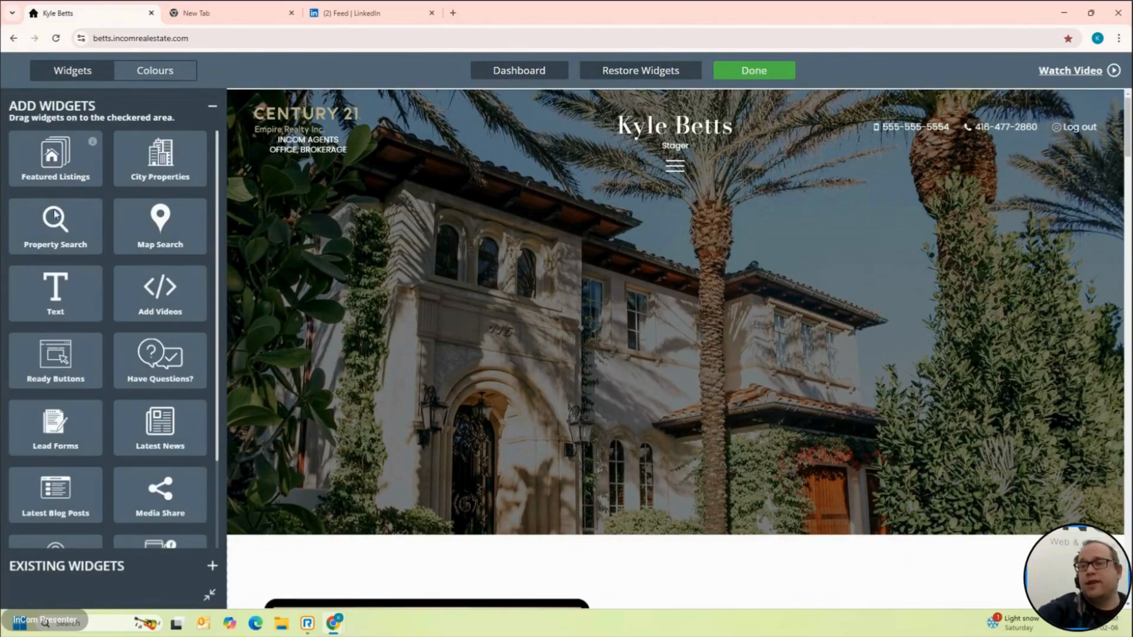
Step: Place a trial Ready Buttons widget, check its settings, then delete it
{"action": "scroll", "coordinate": [319, 396], "scroll_direction": "down", "scroll_amount": 15}
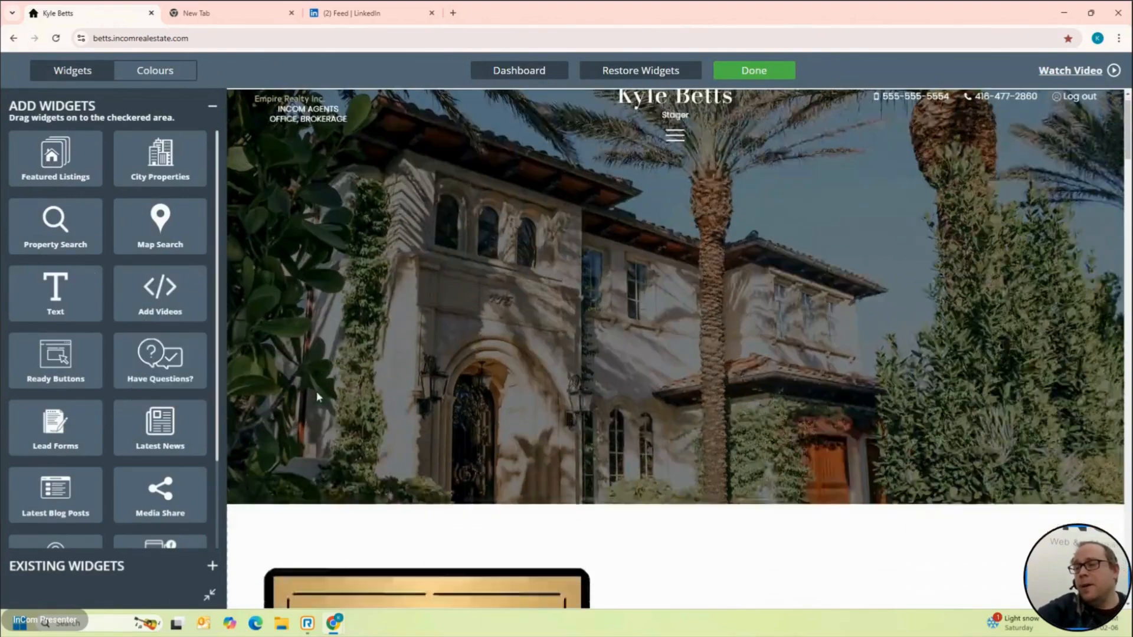
{"action": "scroll", "coordinate": [318, 396], "scroll_direction": "down", "scroll_amount": 10}
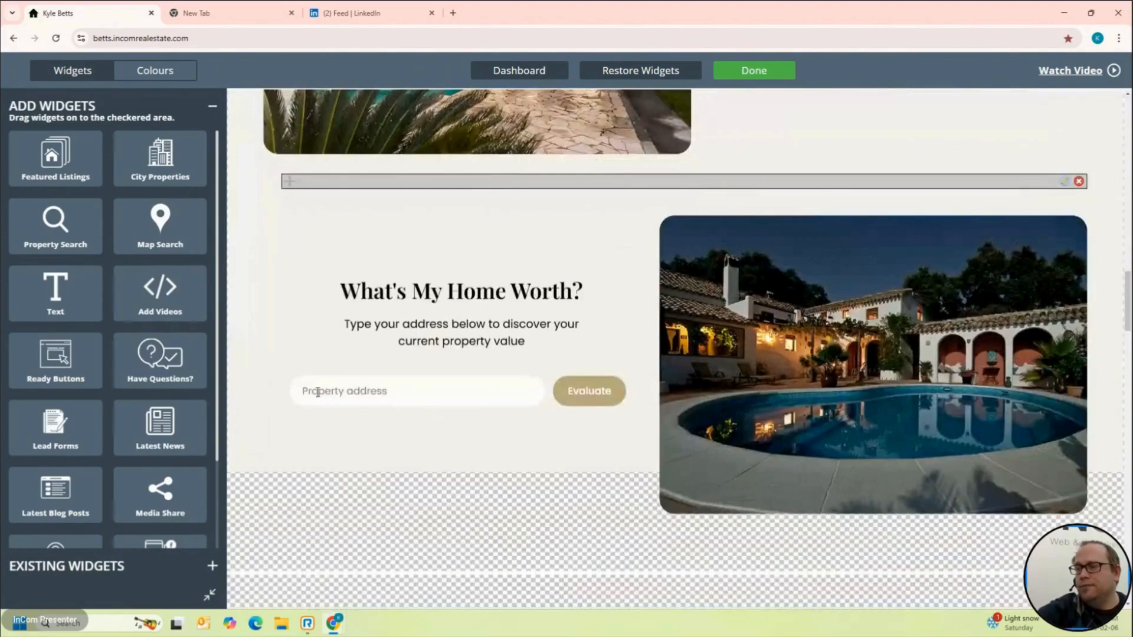
{"action": "scroll", "coordinate": [318, 396], "scroll_direction": "up", "scroll_amount": 1}
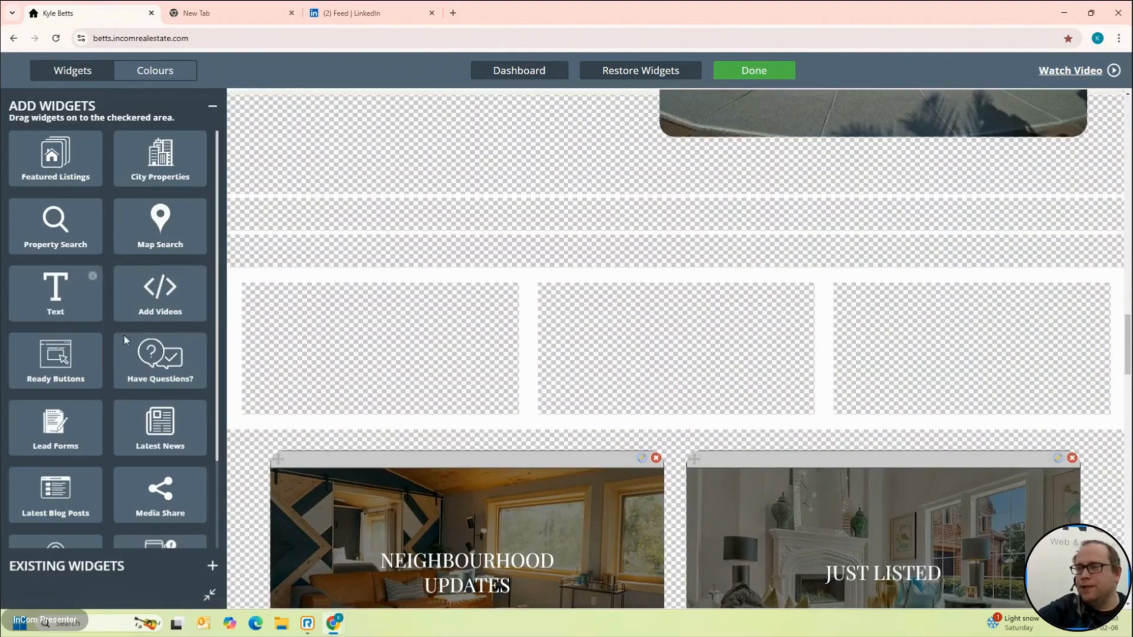
{"action": "scroll", "coordinate": [146, 379], "scroll_direction": "down", "scroll_amount": 2}
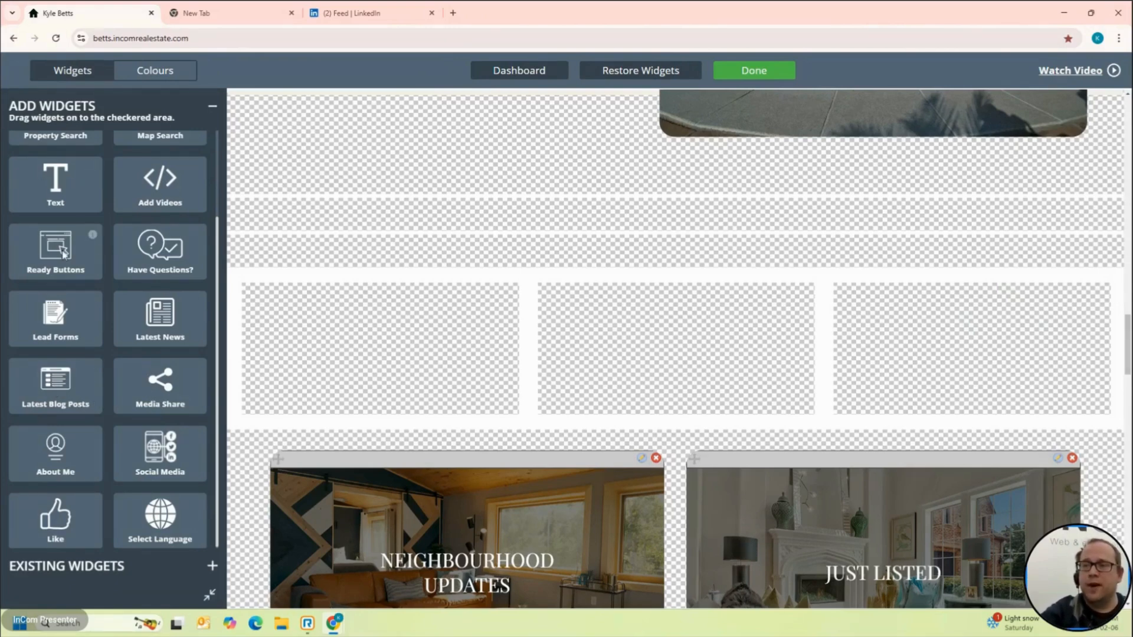
{"action": "left_click_drag", "start_coordinate": [62, 253], "coordinate": [678, 260]}
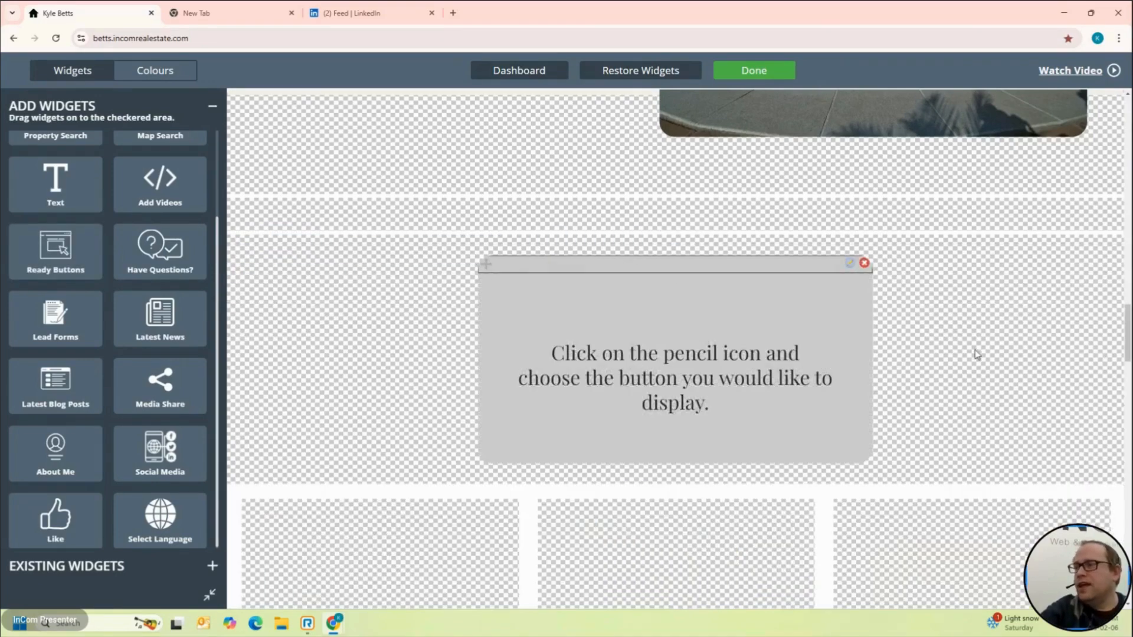
{"action": "left_click", "coordinate": [850, 266]}
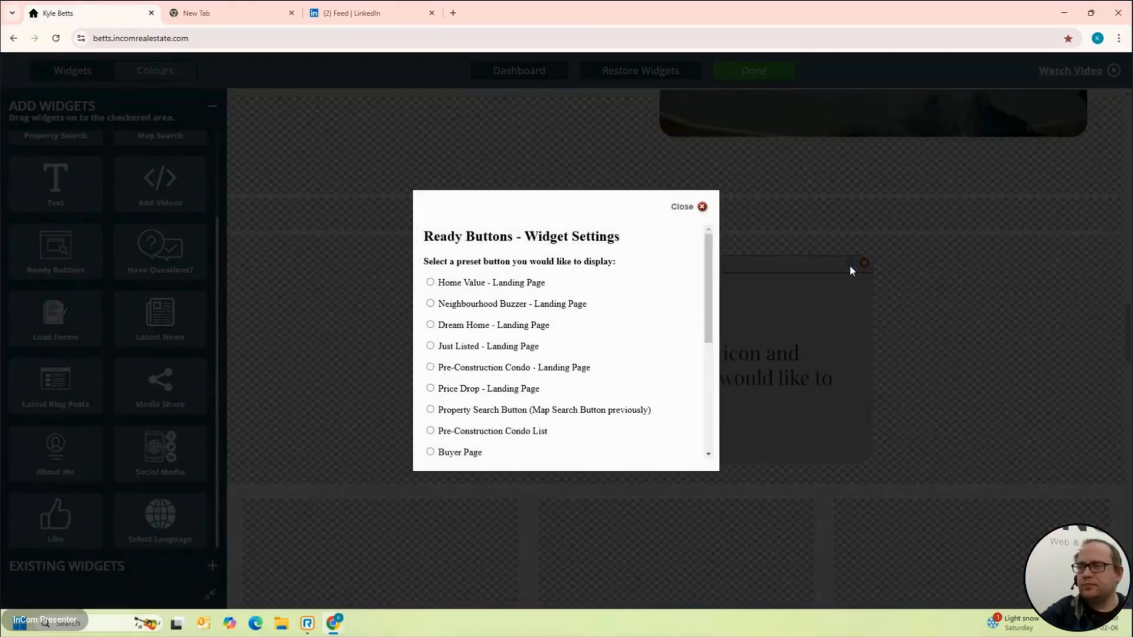
{"action": "left_click", "coordinate": [702, 207]}
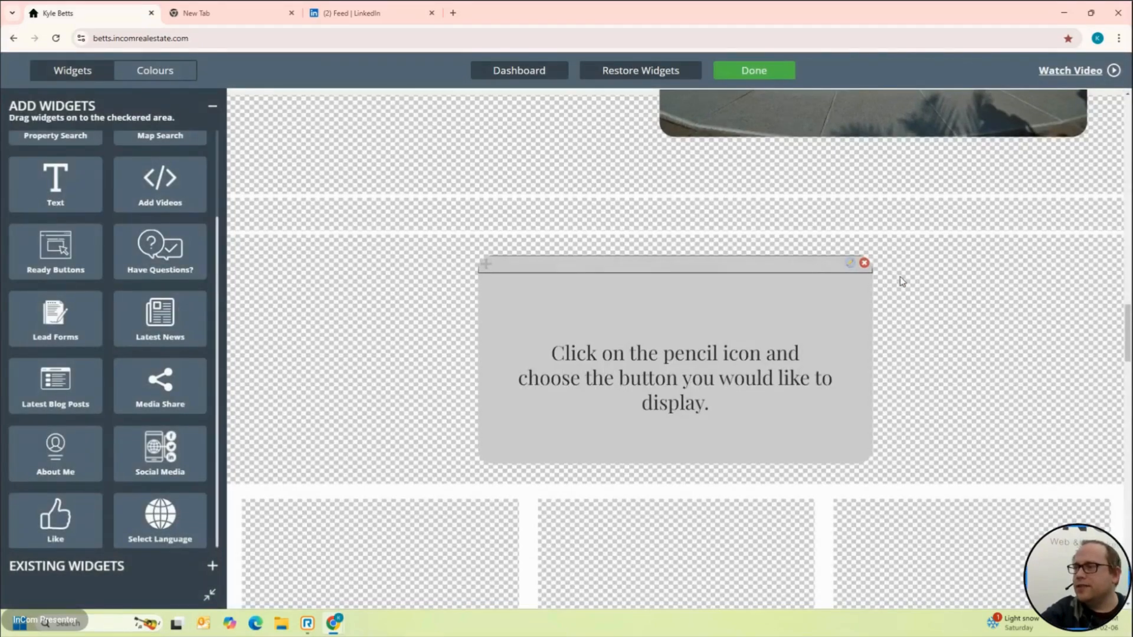
{"action": "left_click", "coordinate": [863, 263]}
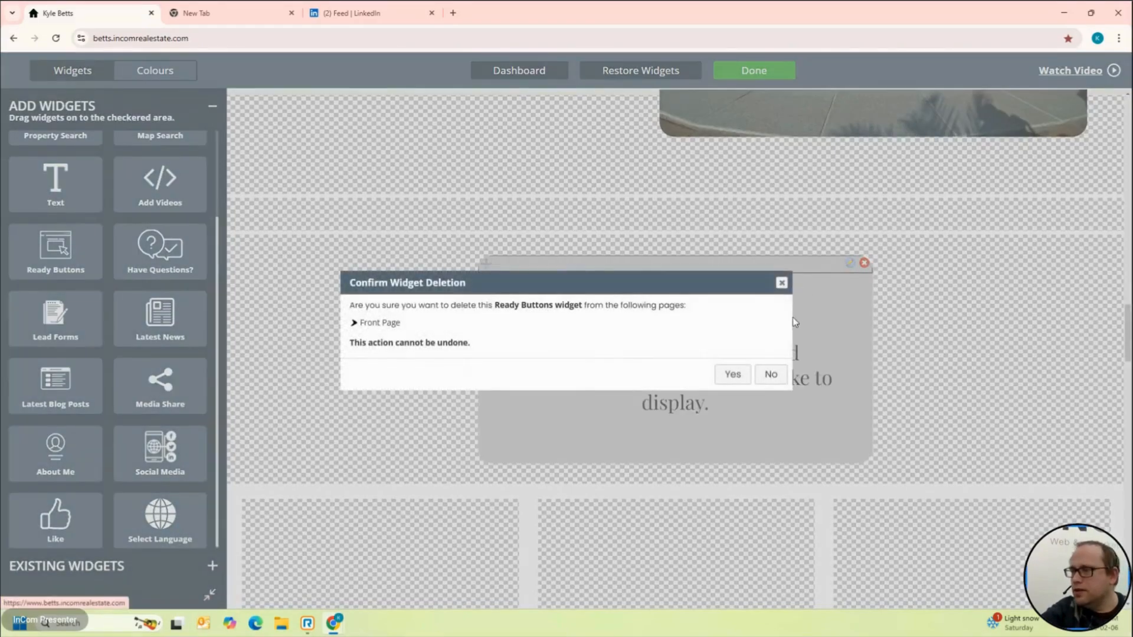
{"action": "left_click", "coordinate": [732, 375]}
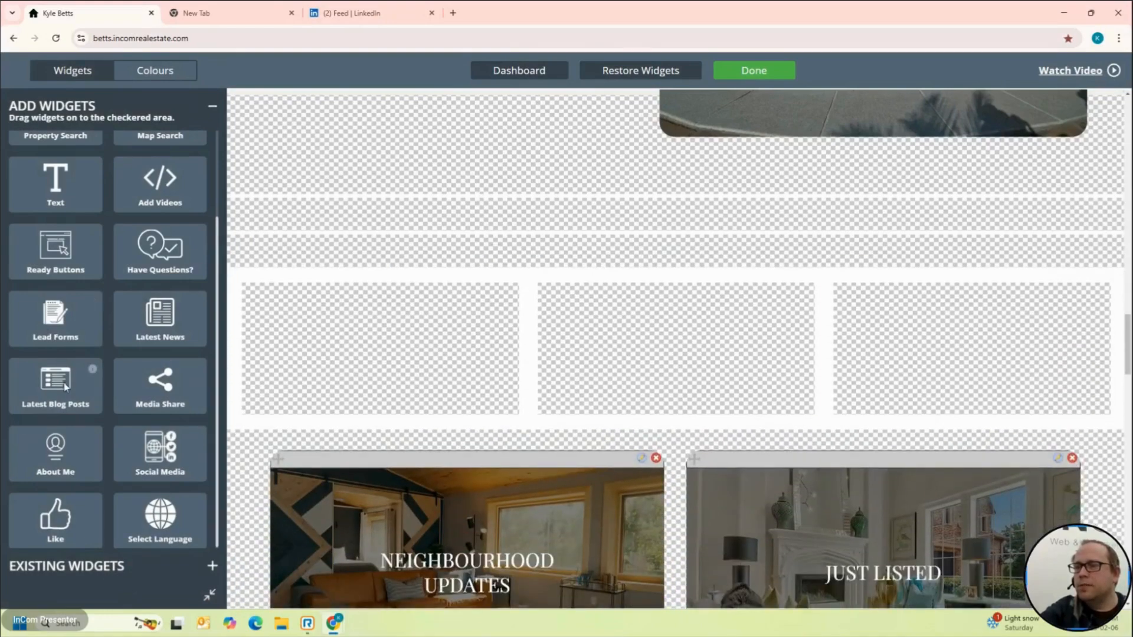
Step: Drop a Latest Blog Posts widget into the row's middle column
{"action": "left_click_drag", "start_coordinate": [65, 386], "coordinate": [471, 253]}
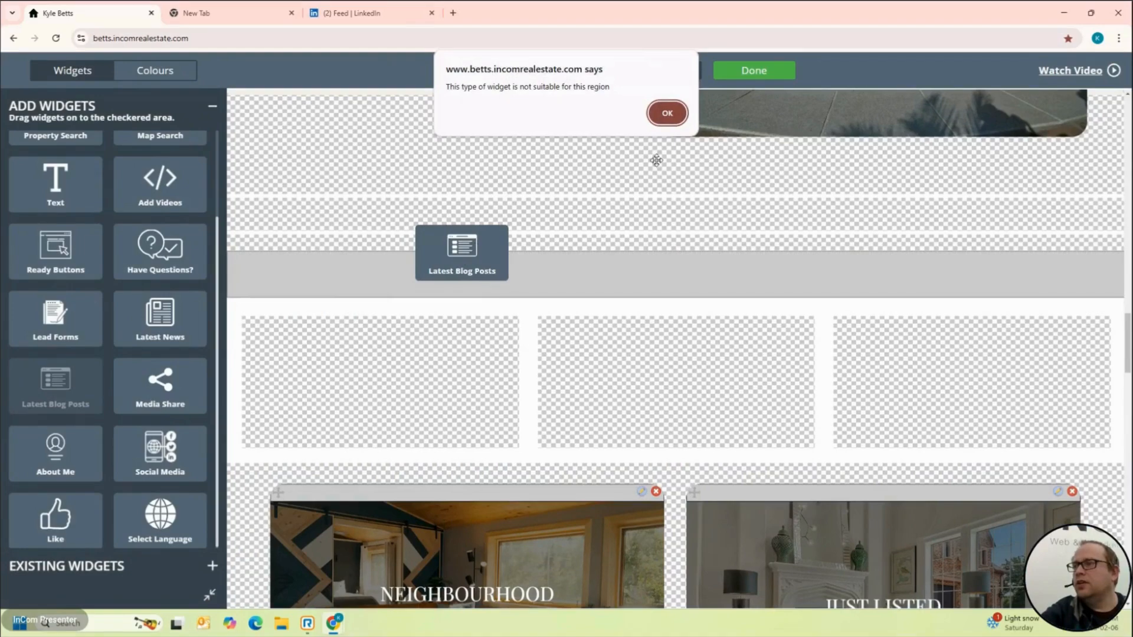
{"action": "left_click", "coordinate": [667, 112]}
{"action": "left_click_drag", "start_coordinate": [30, 399], "coordinate": [622, 373]}
{"action": "scroll", "coordinate": [808, 416], "scroll_direction": "down", "scroll_amount": 8}
{"action": "scroll", "coordinate": [820, 392], "scroll_direction": "up", "scroll_amount": 7}
{"action": "scroll", "coordinate": [821, 390], "scroll_direction": "down", "scroll_amount": 2}
{"action": "scroll", "coordinate": [817, 337], "scroll_direction": "up", "scroll_amount": 1}
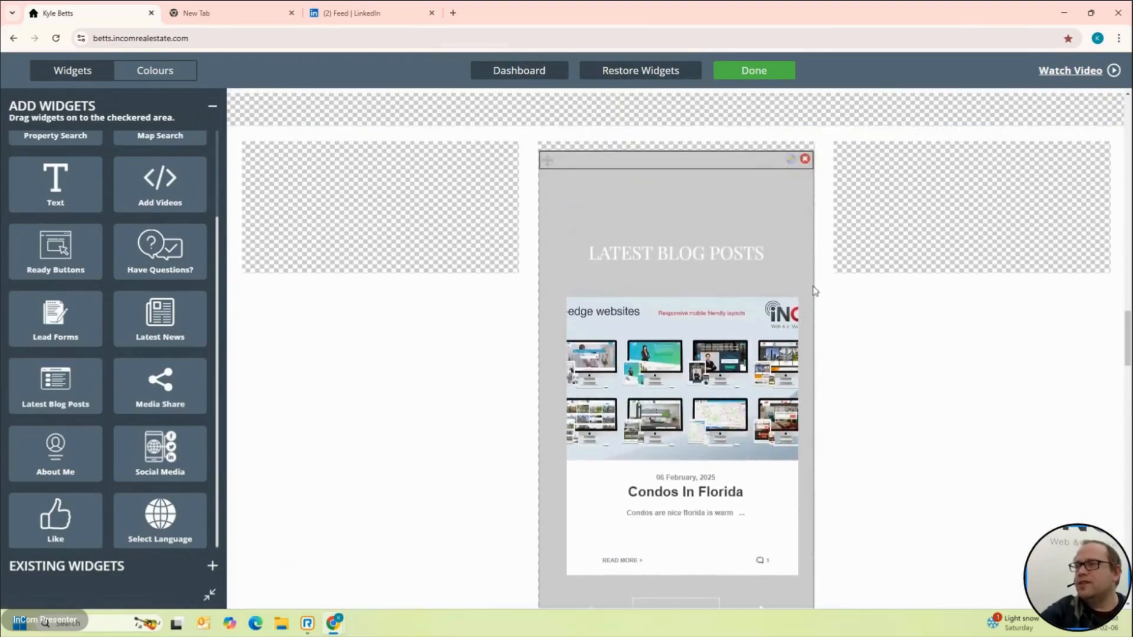
Step: Retitle the blog widget 'Cool New Blog posgts' and limit it to 1 displayed post
{"action": "left_click", "coordinate": [789, 162]}
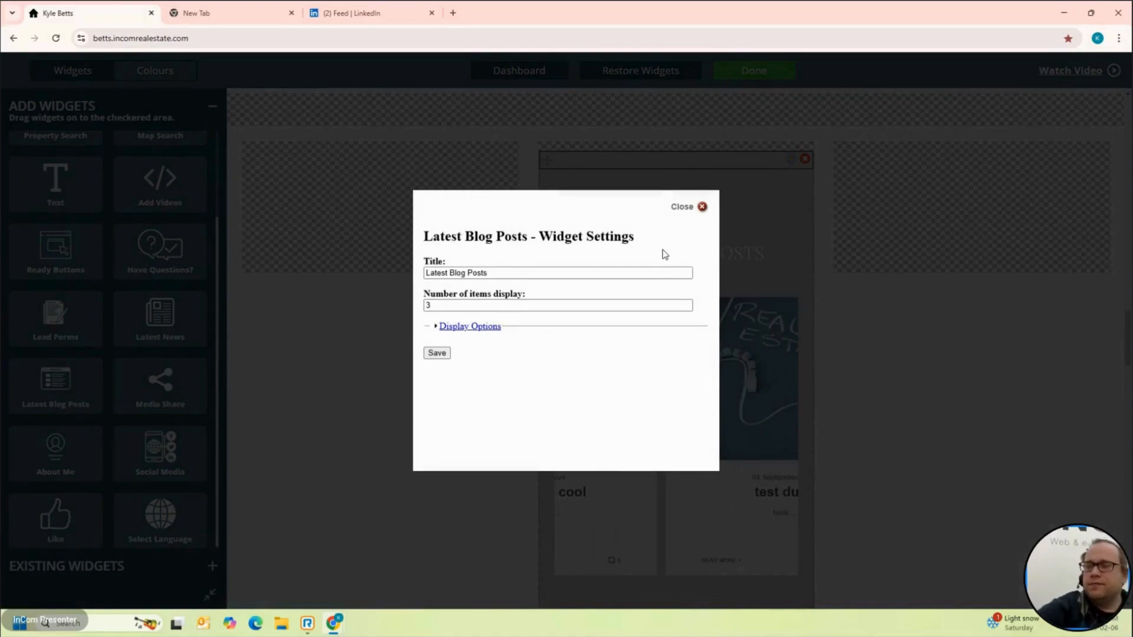
{"action": "triple_click", "coordinate": [493, 274]}
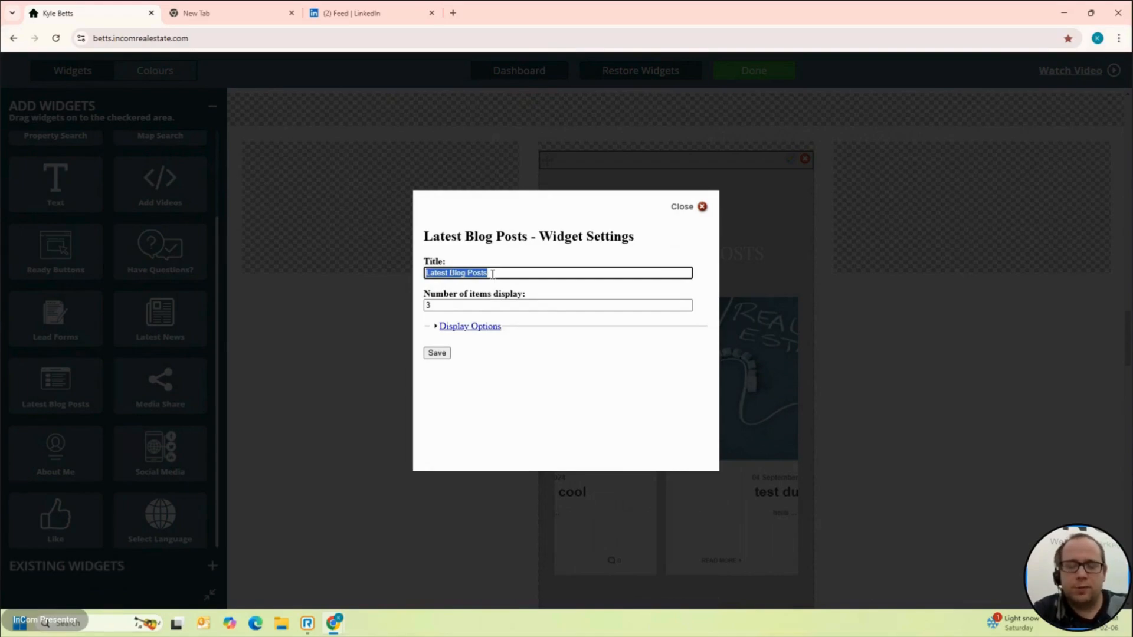
{"action": "type", "text": "Cool New"}
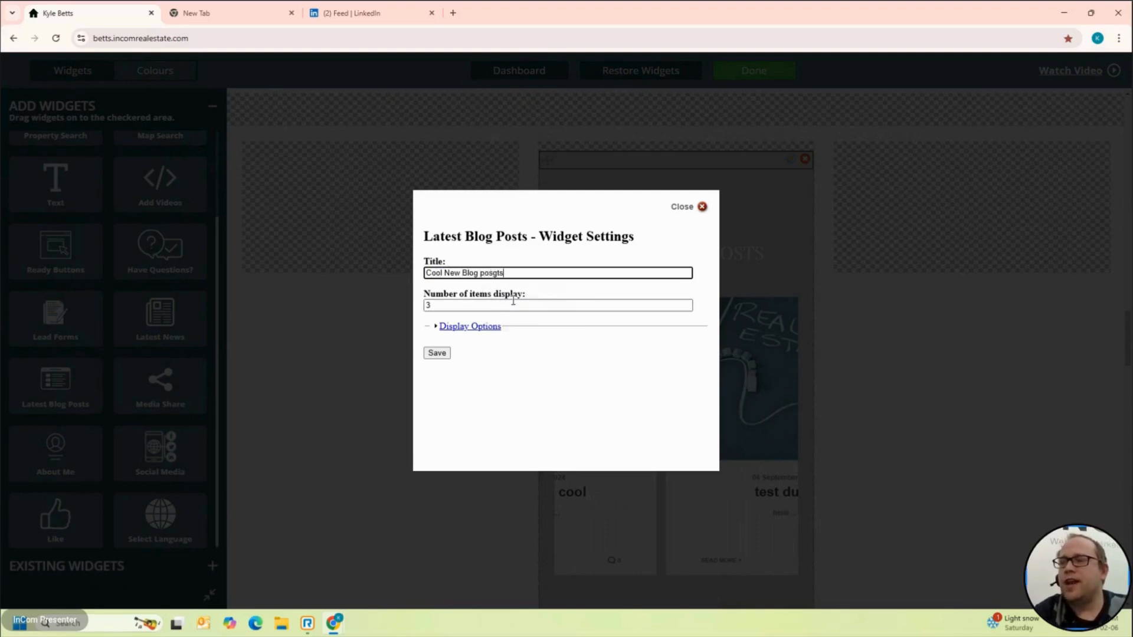
{"action": "key", "text": "Tab"}
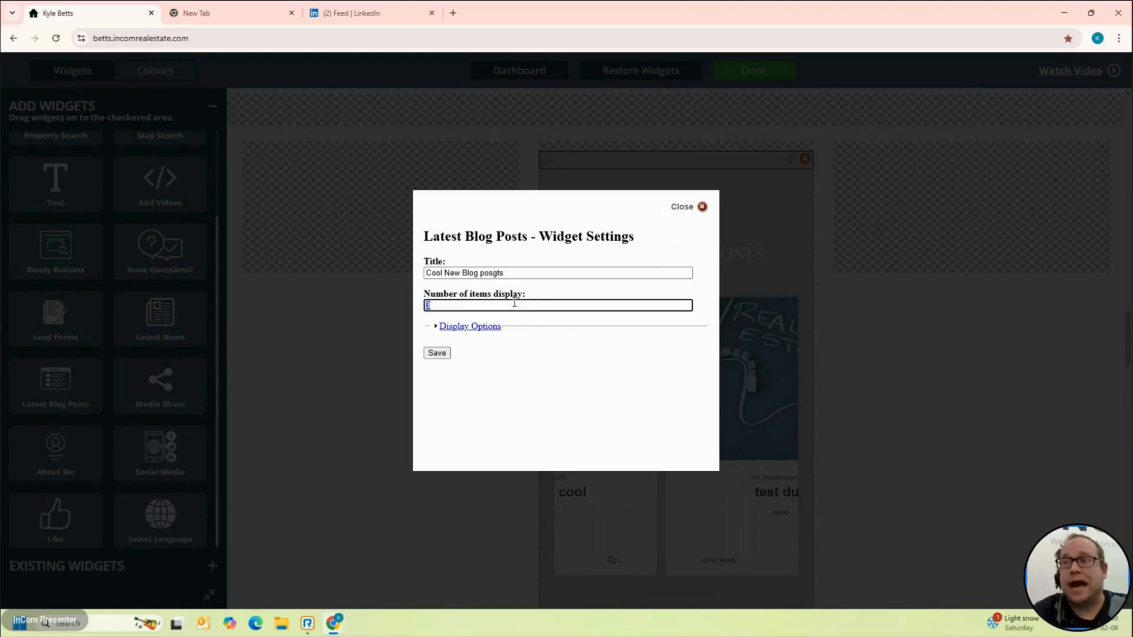
{"action": "type", "text": "1"}
{"action": "left_click", "coordinate": [444, 354]}
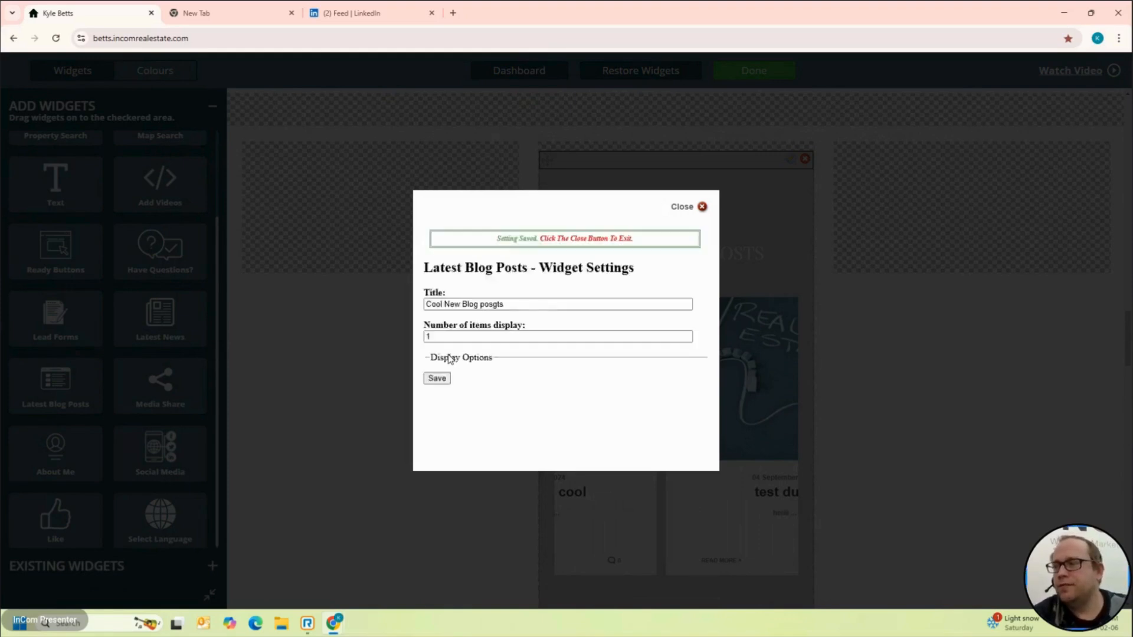
{"action": "left_click", "coordinate": [702, 207]}
{"action": "scroll", "coordinate": [720, 287], "scroll_direction": "down", "scroll_amount": 2}
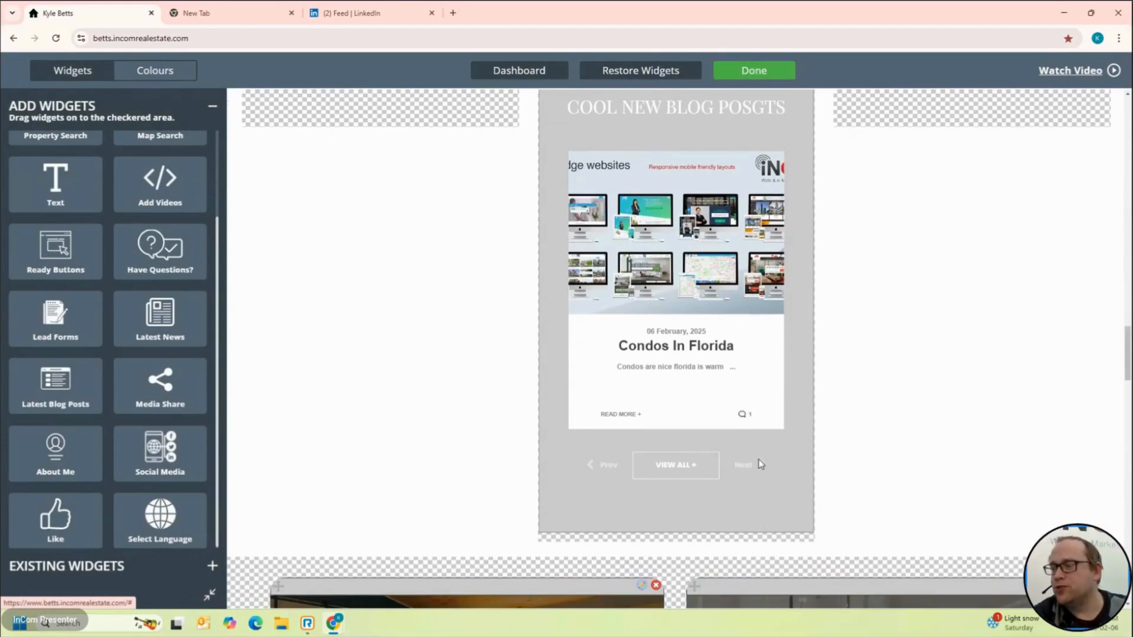
Step: Browse the full blog page via VIEW ALL, then go back to the Dashboard
{"action": "left_click", "coordinate": [683, 468]}
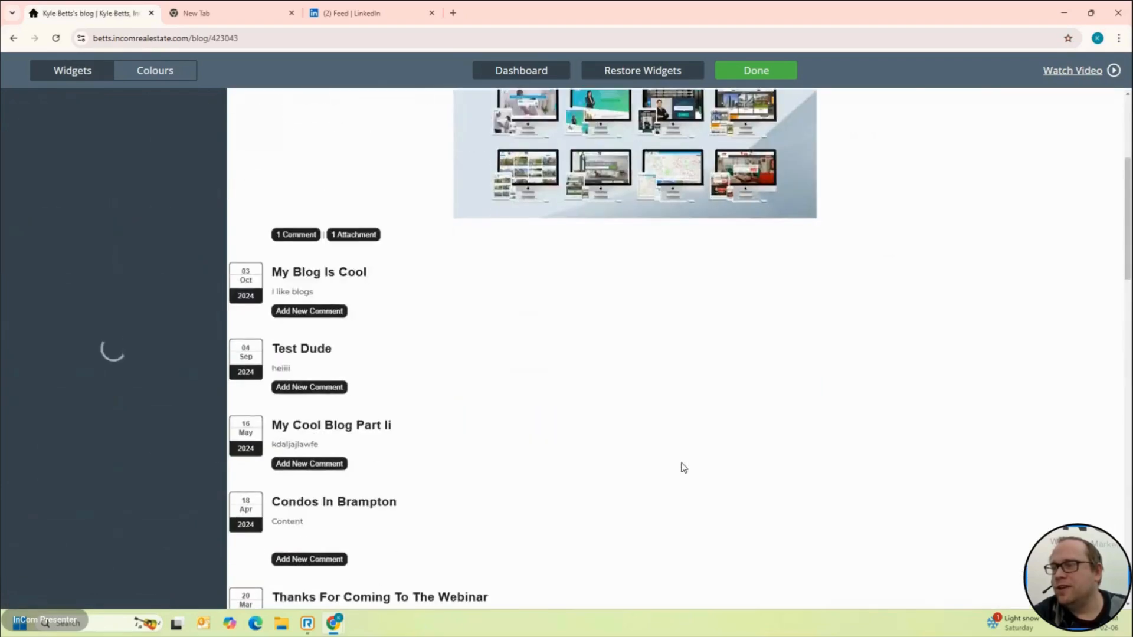
{"action": "scroll", "coordinate": [684, 467], "scroll_direction": "down", "scroll_amount": 15}
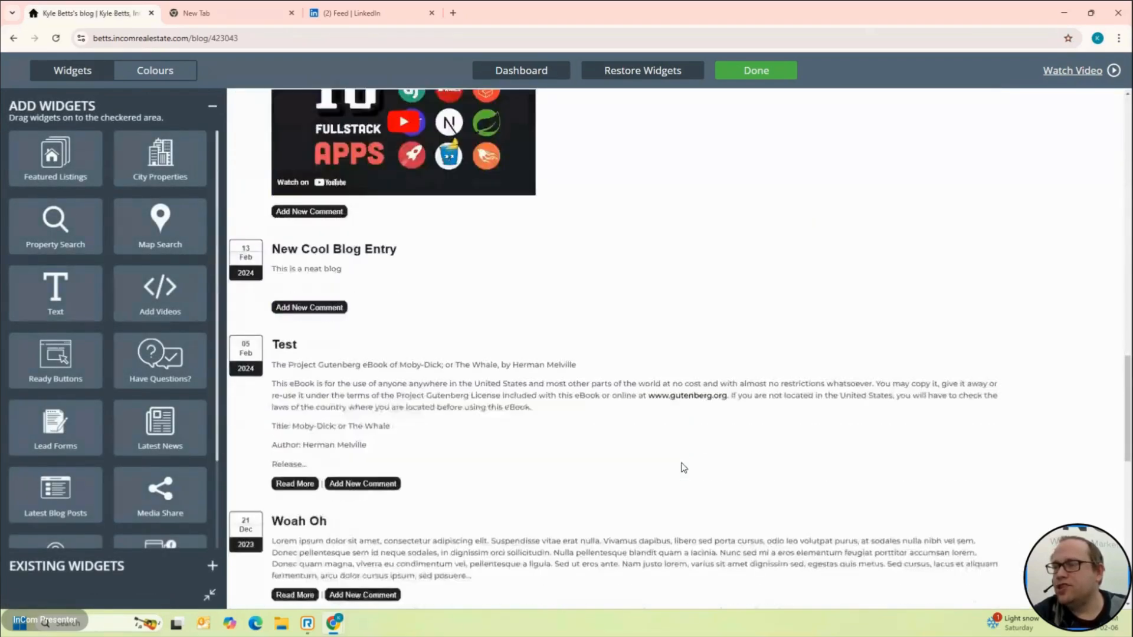
{"action": "scroll", "coordinate": [683, 467], "scroll_direction": "up", "scroll_amount": 15}
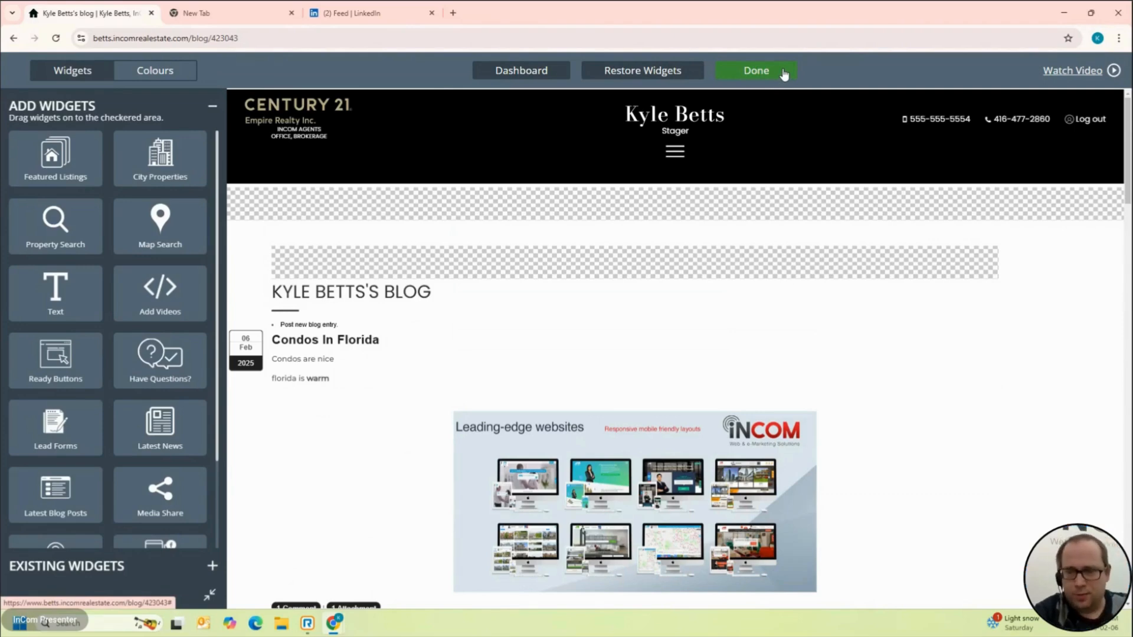
{"action": "scroll", "coordinate": [855, 168], "scroll_direction": "down", "scroll_amount": 10}
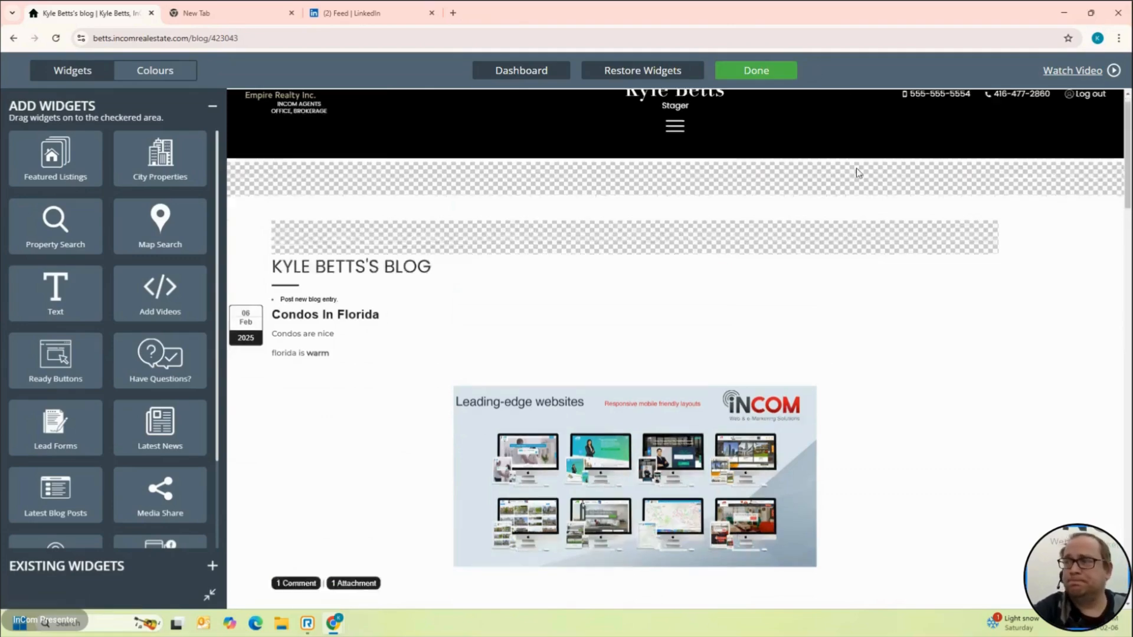
{"action": "scroll", "coordinate": [856, 169], "scroll_direction": "up", "scroll_amount": 10}
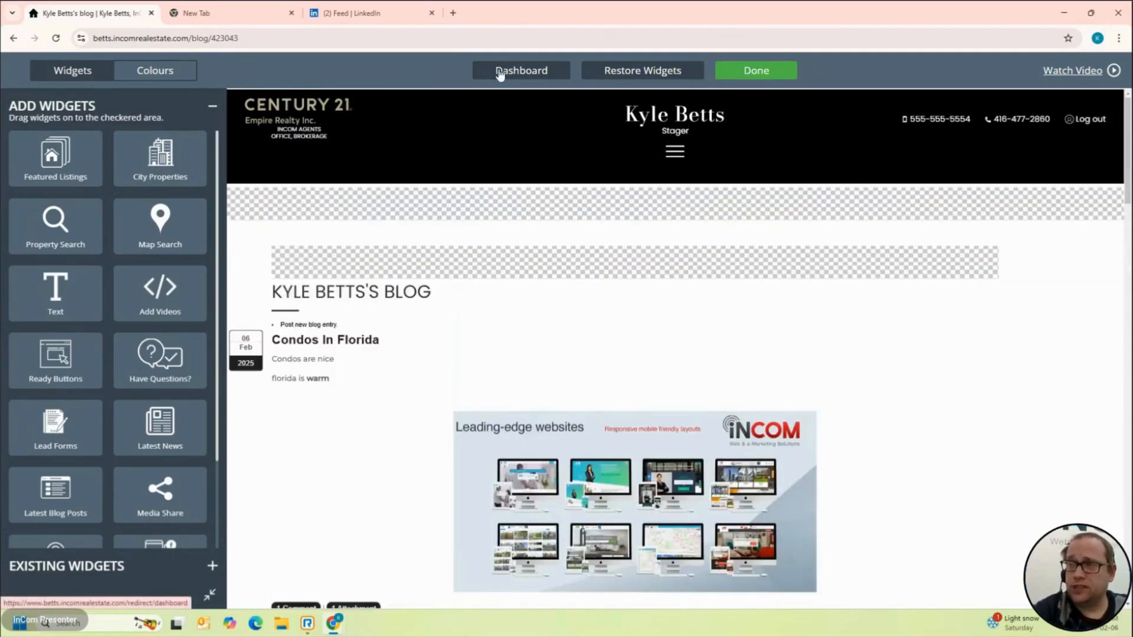
{"action": "left_click", "coordinate": [502, 72]}
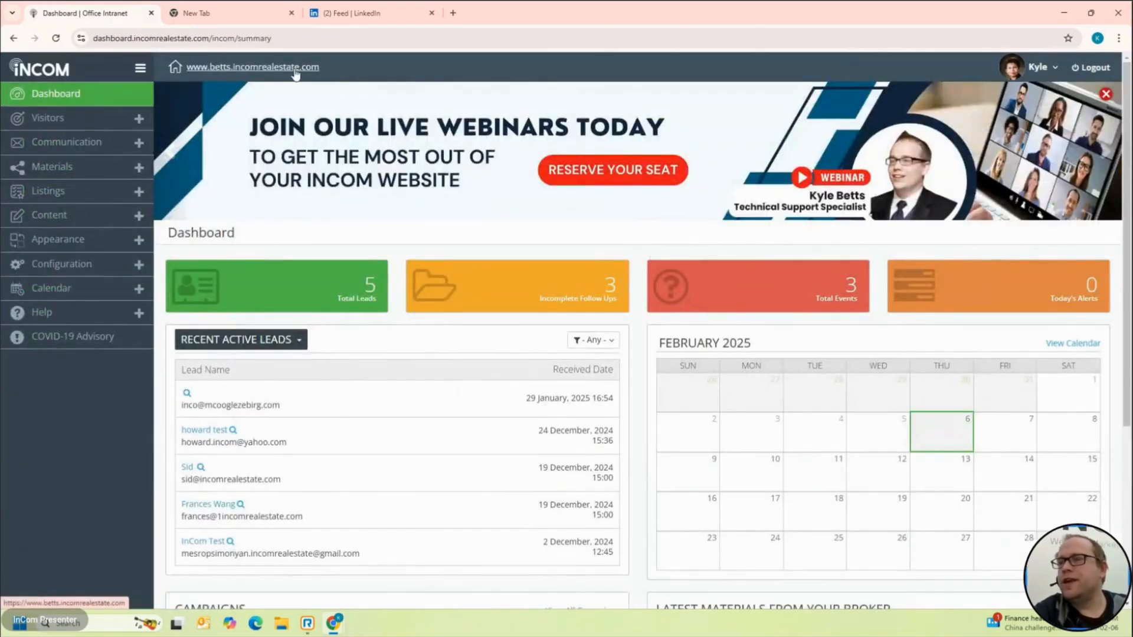
Step: Open the live agent website and test the footer's LinkedIn link
{"action": "left_click", "coordinate": [294, 69]}
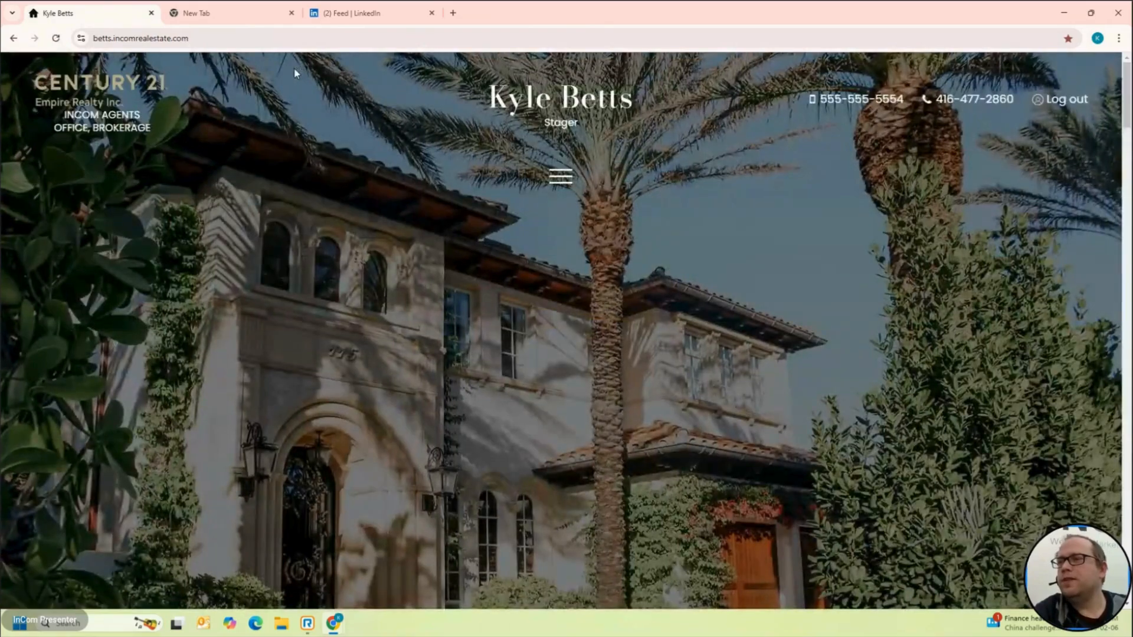
{"action": "scroll", "coordinate": [381, 189], "scroll_direction": "down", "scroll_amount": 20}
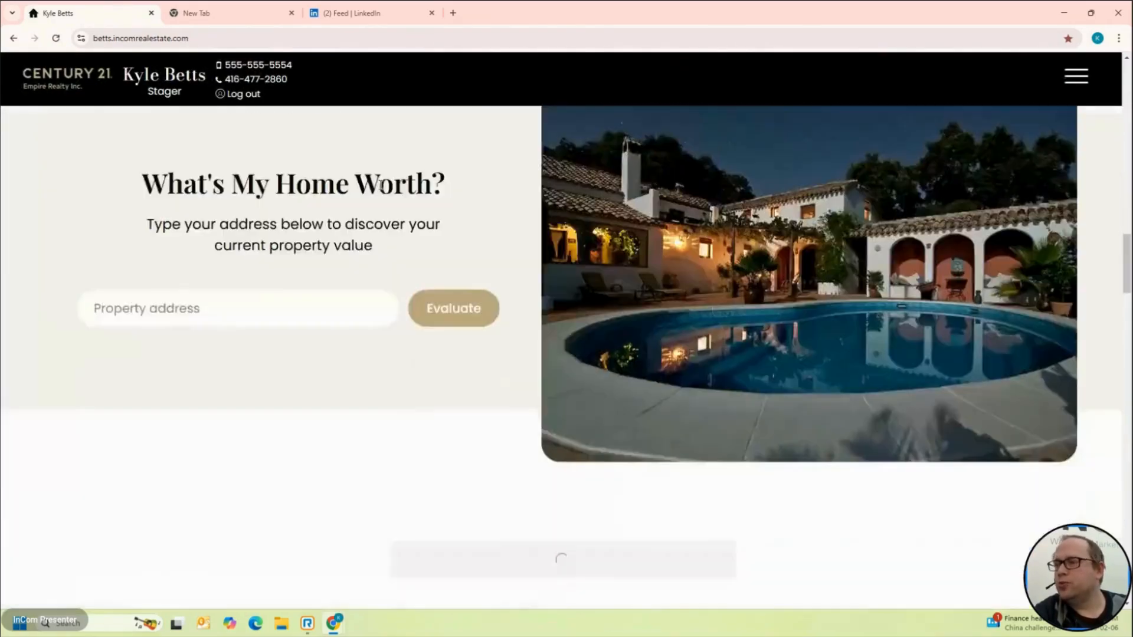
{"action": "scroll", "coordinate": [381, 189], "scroll_direction": "down", "scroll_amount": 15}
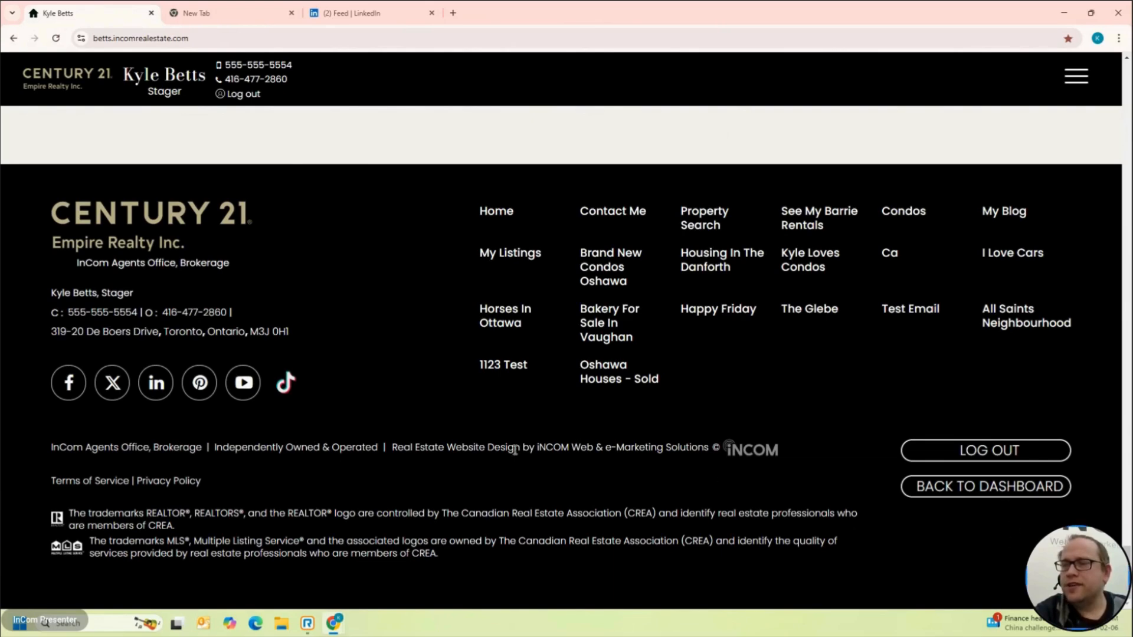
{"action": "left_click", "coordinate": [157, 394]}
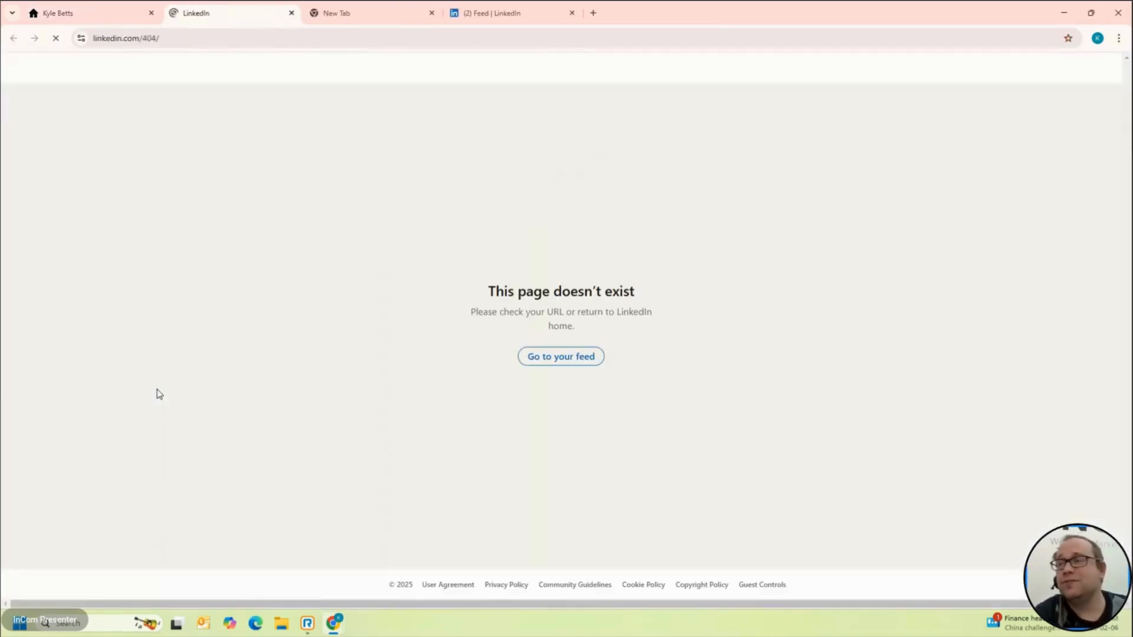
{"action": "left_click", "coordinate": [81, 8]}
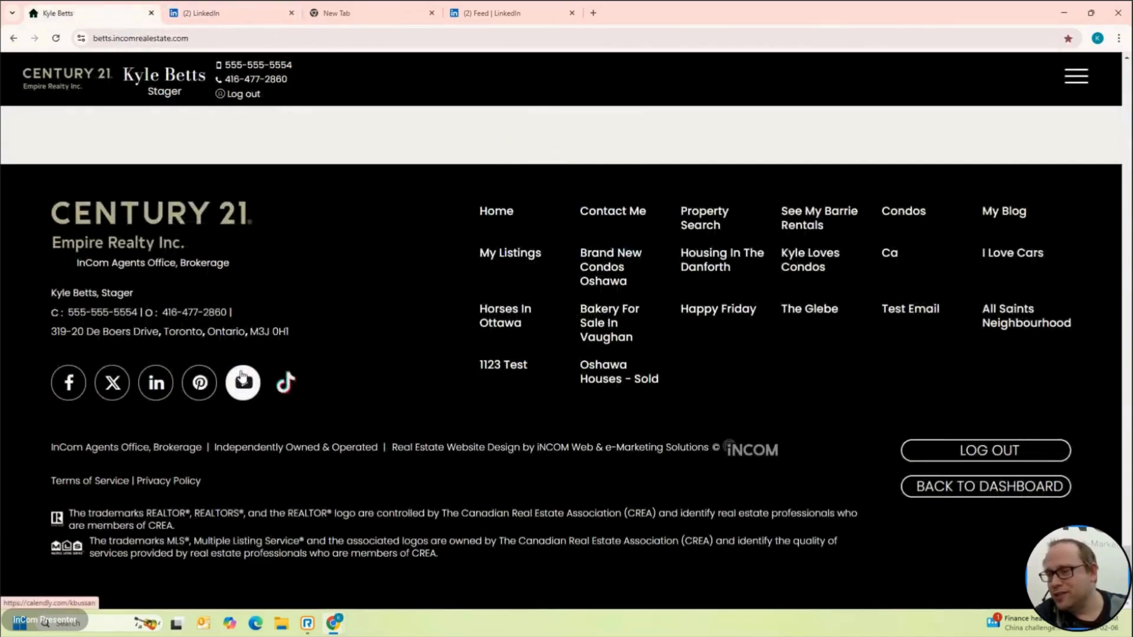
Step: Test the footer YouTube link, which opens Calendly, then check the LinkedIn error tab from the dashboard
{"action": "left_click", "coordinate": [242, 376]}
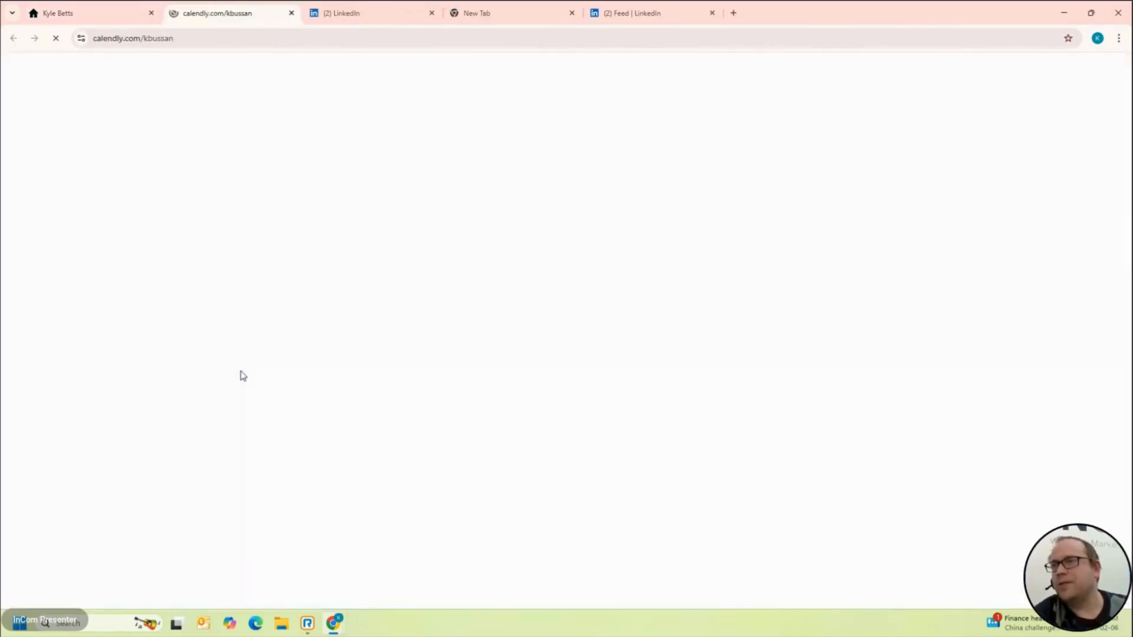
{"action": "left_click", "coordinate": [290, 13]}
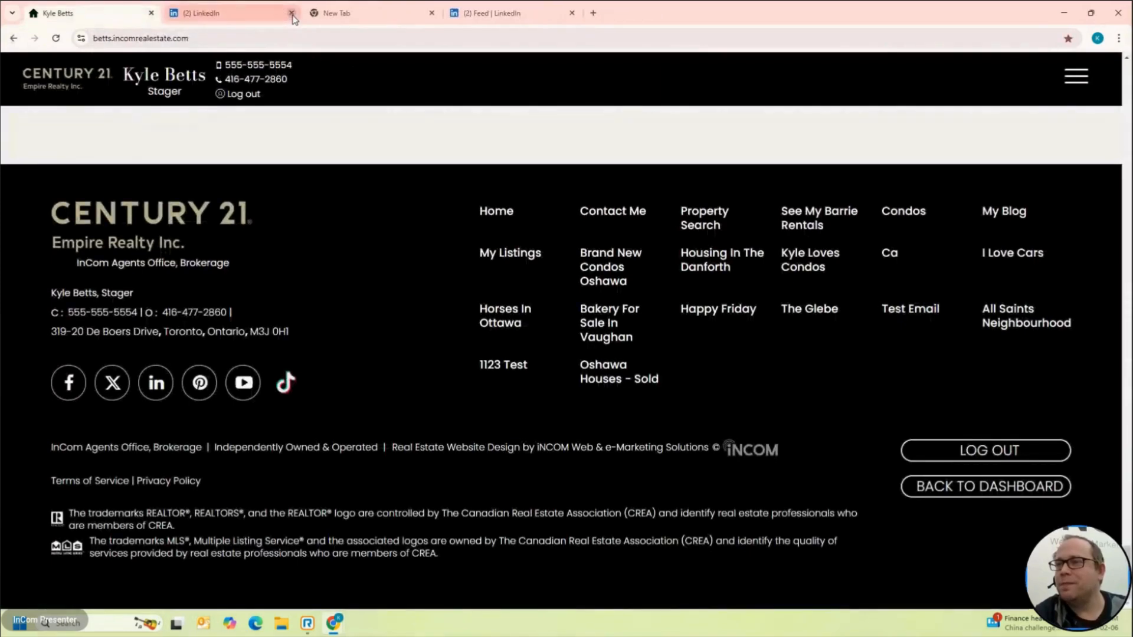
{"action": "left_click", "coordinate": [1006, 488]}
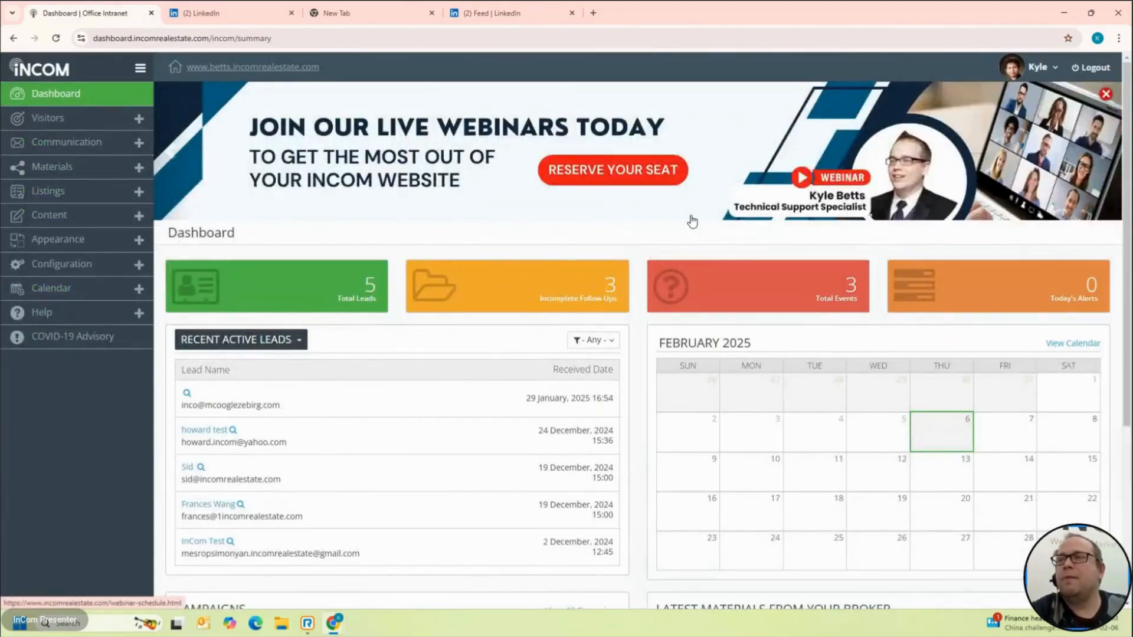
{"action": "left_click", "coordinate": [205, 7]}
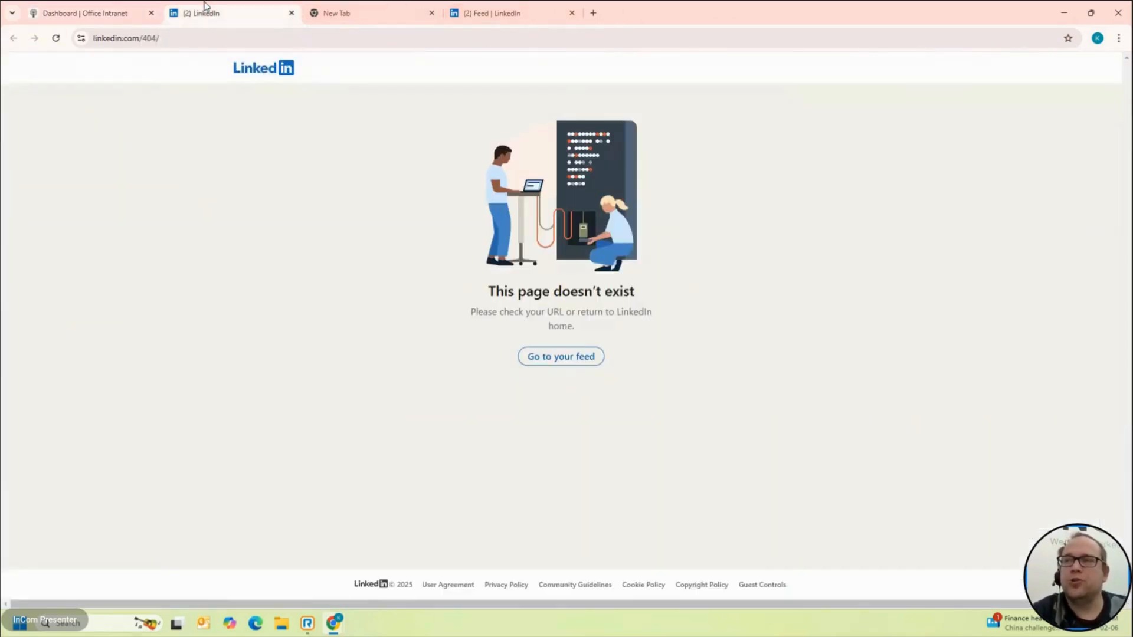
{"action": "left_click", "coordinate": [291, 13]}
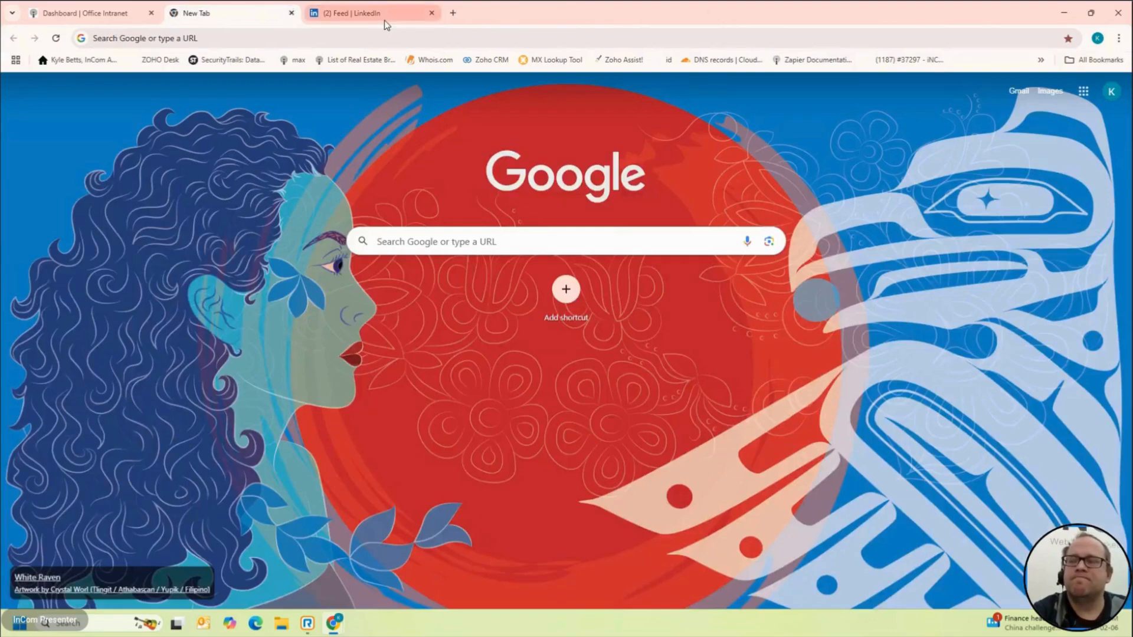
Step: Open your own LinkedIn profile and copy its web address from the address bar
{"action": "left_click", "coordinate": [384, 20]}
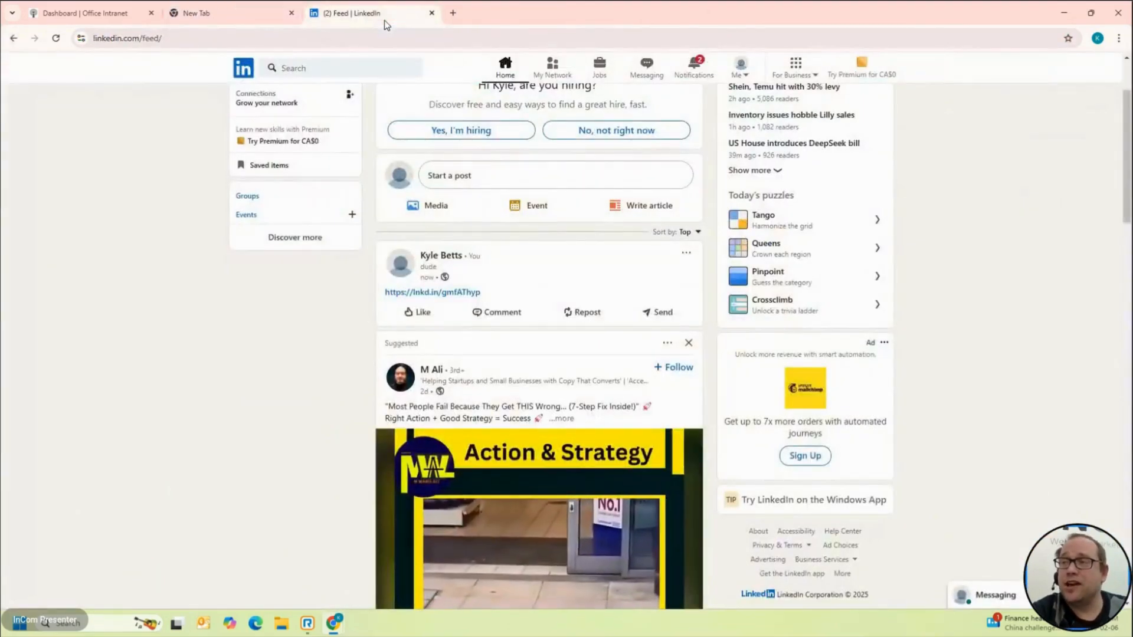
{"action": "left_click", "coordinate": [251, 73]}
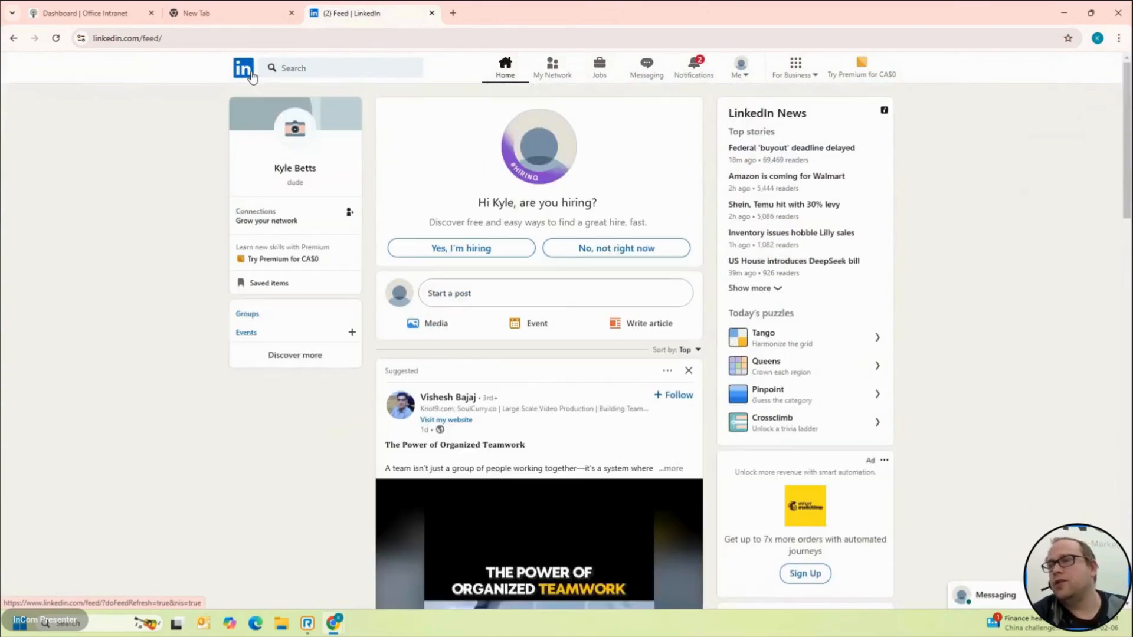
{"action": "left_click", "coordinate": [311, 172]}
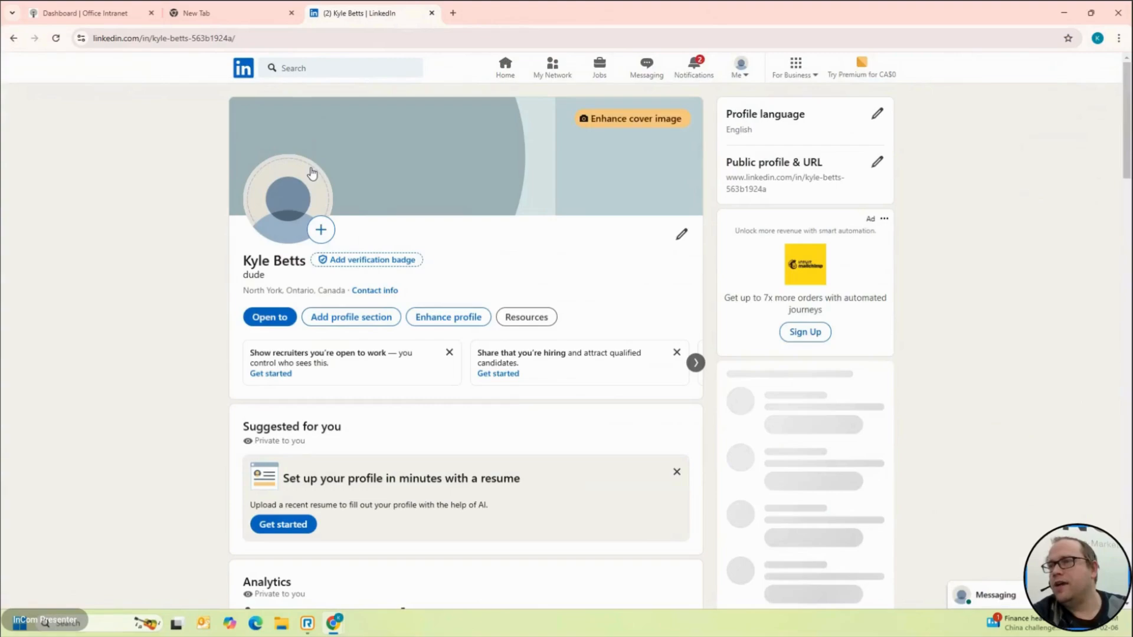
{"action": "scroll", "coordinate": [337, 332], "scroll_direction": "down", "scroll_amount": 10}
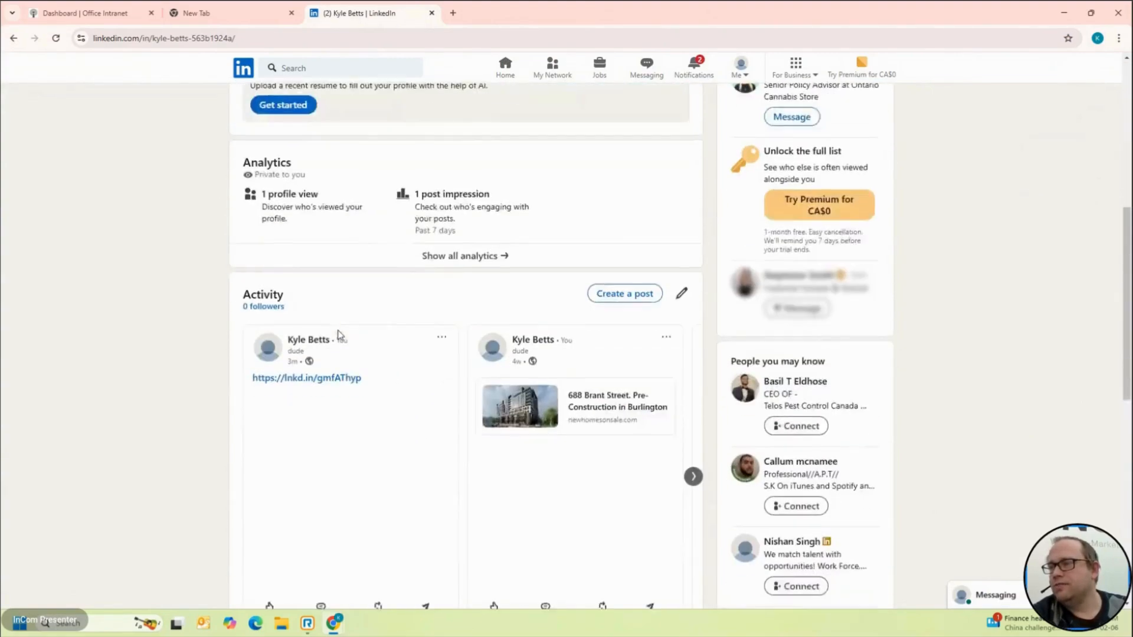
{"action": "scroll", "coordinate": [338, 335], "scroll_direction": "down", "scroll_amount": 5}
{"action": "scroll", "coordinate": [337, 335], "scroll_direction": "up", "scroll_amount": 20}
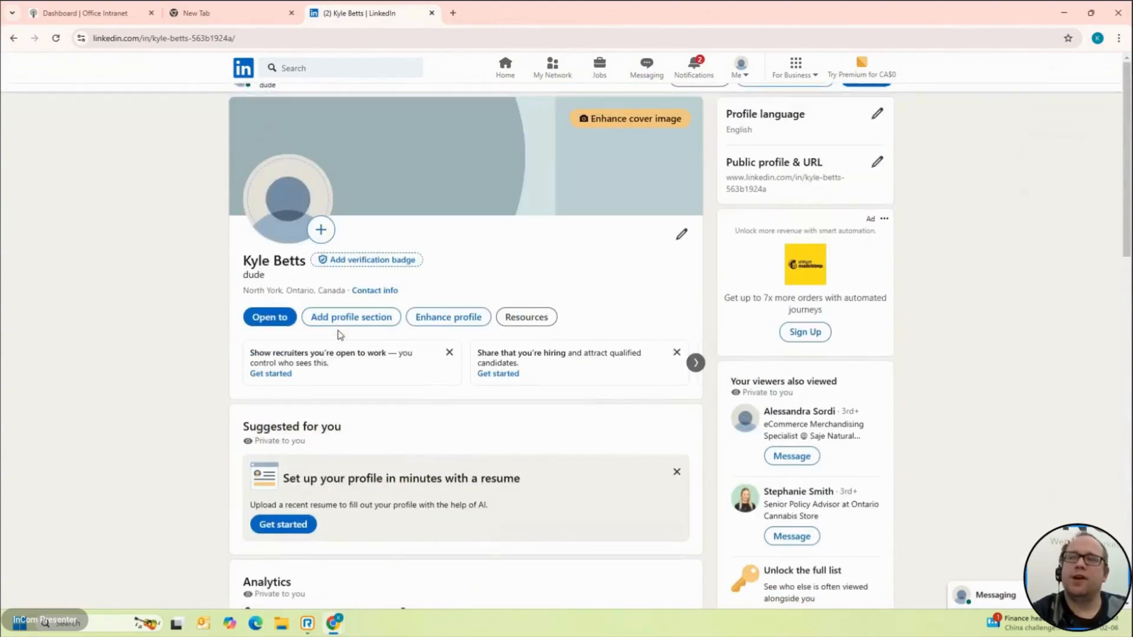
{"action": "left_click", "coordinate": [258, 35]}
{"action": "key", "text": "ctrl+c"}
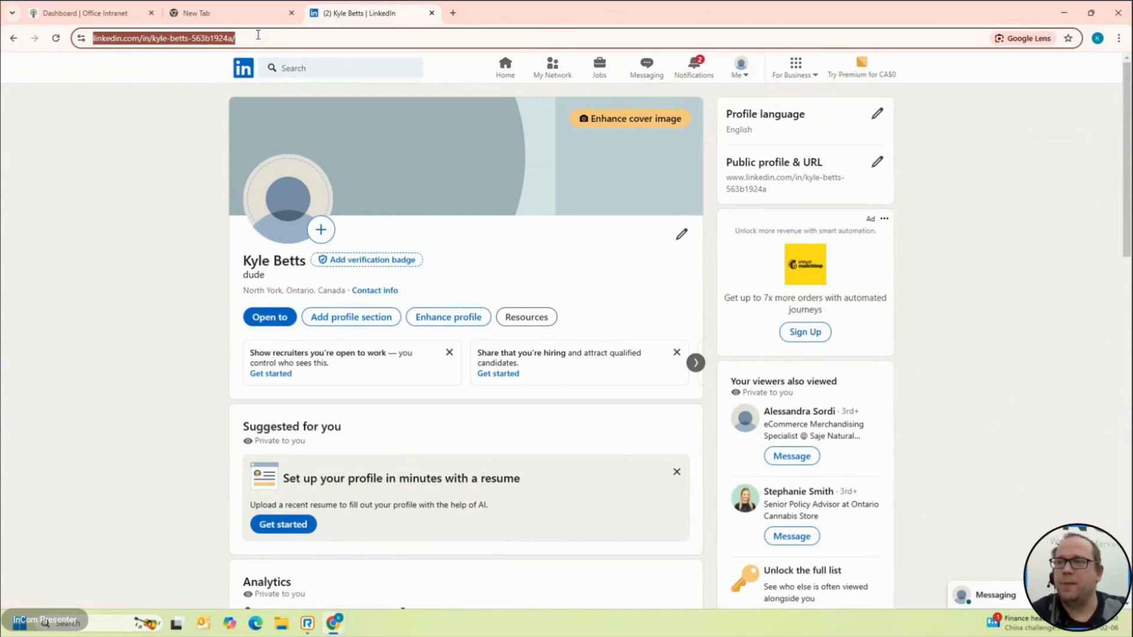
{"action": "left_click", "coordinate": [86, 13]}
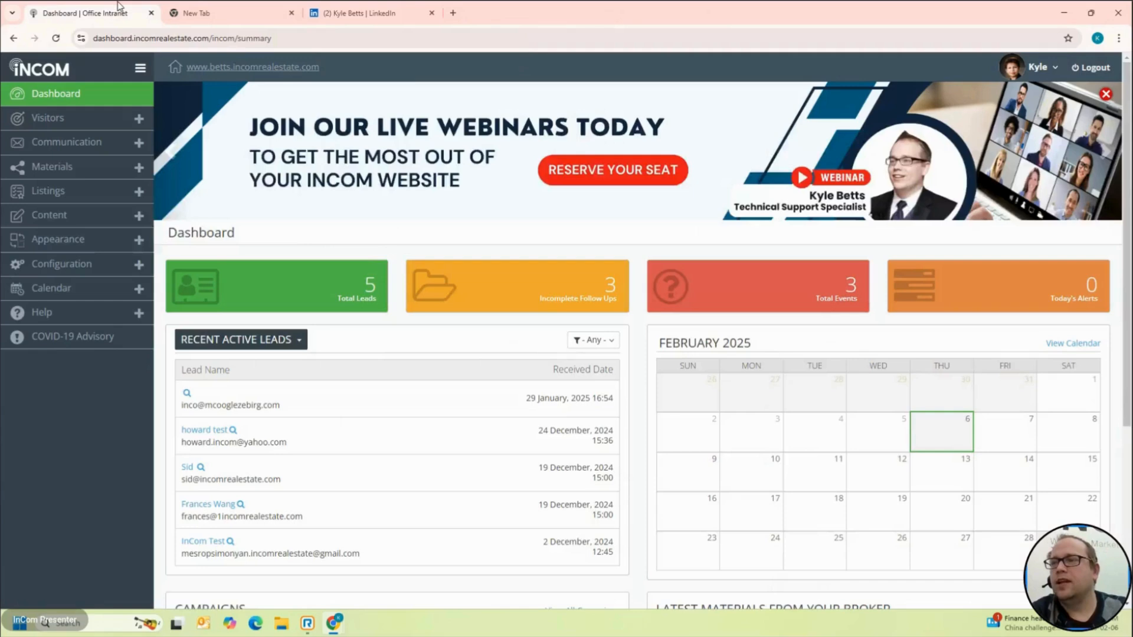
Step: Replace the LinkedIn social link with the copied profile address and save the Social Media settings
{"action": "left_click", "coordinate": [109, 217]}
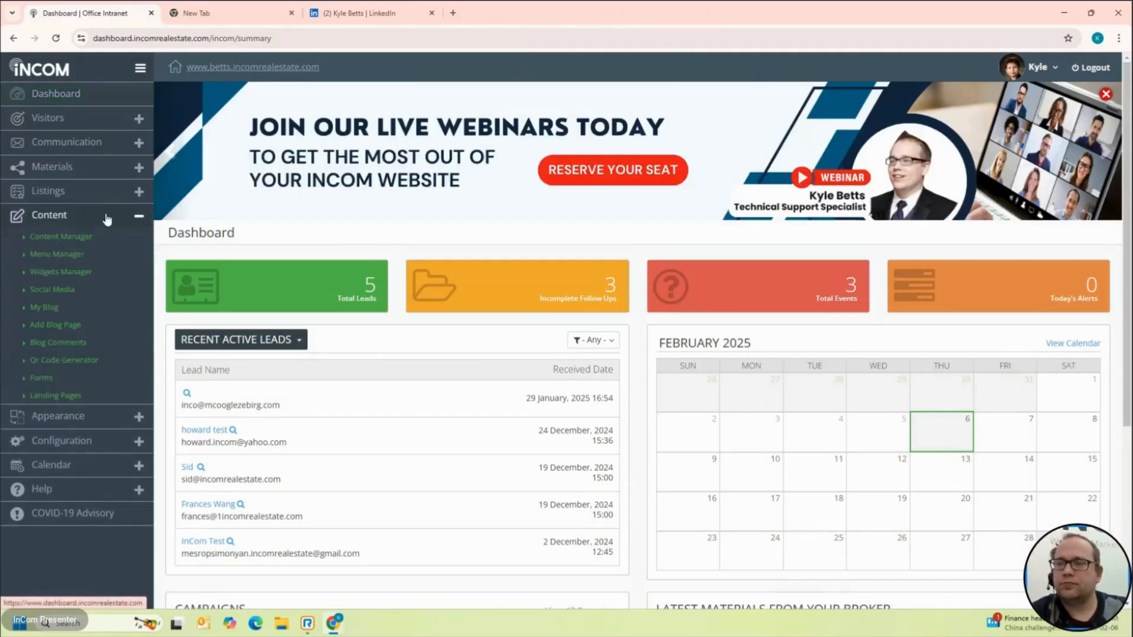
{"action": "left_click", "coordinate": [74, 290]}
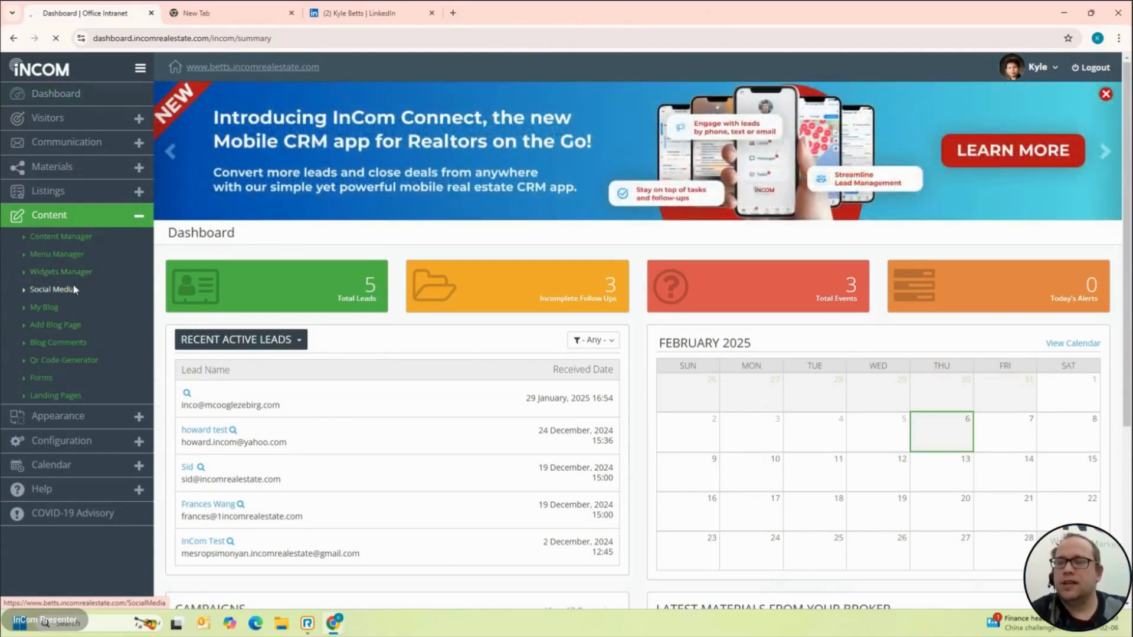
{"action": "scroll", "coordinate": [246, 300], "scroll_direction": "down", "scroll_amount": 1}
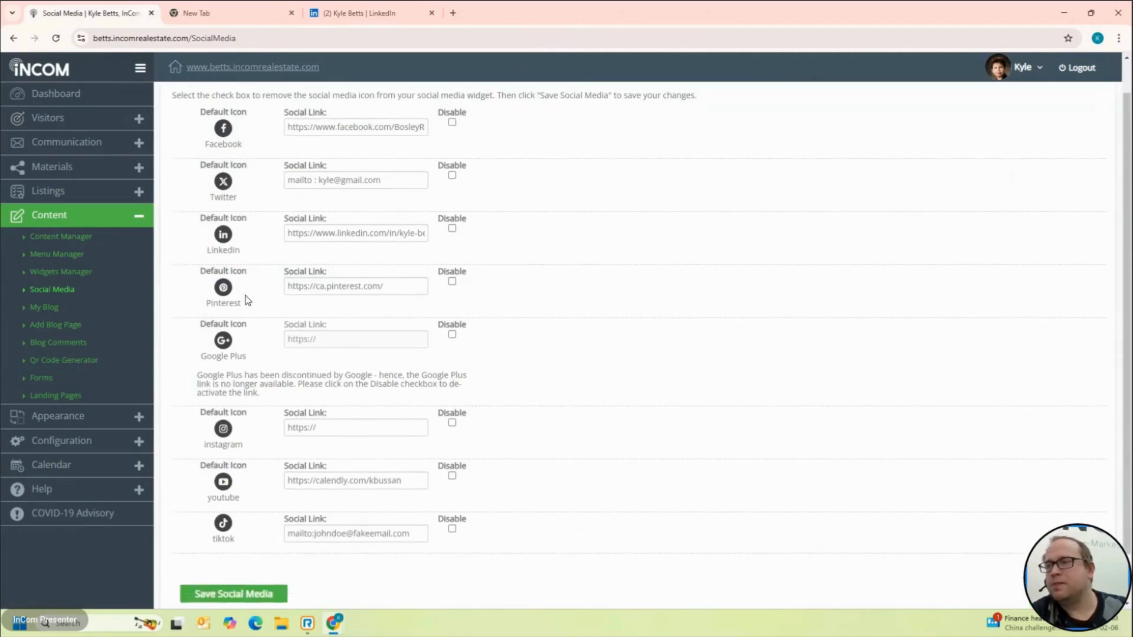
{"action": "double_click", "coordinate": [371, 239]}
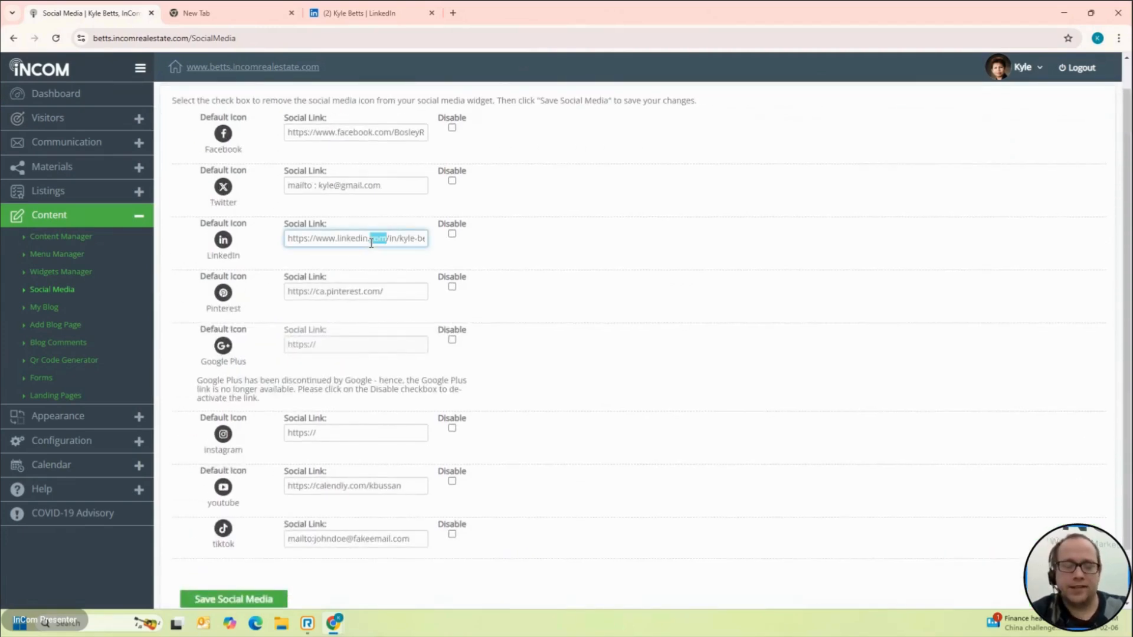
{"action": "key", "text": "ctrl+a"}
{"action": "key", "text": "BackSpace"}
{"action": "key", "text": "ctrl+v"}
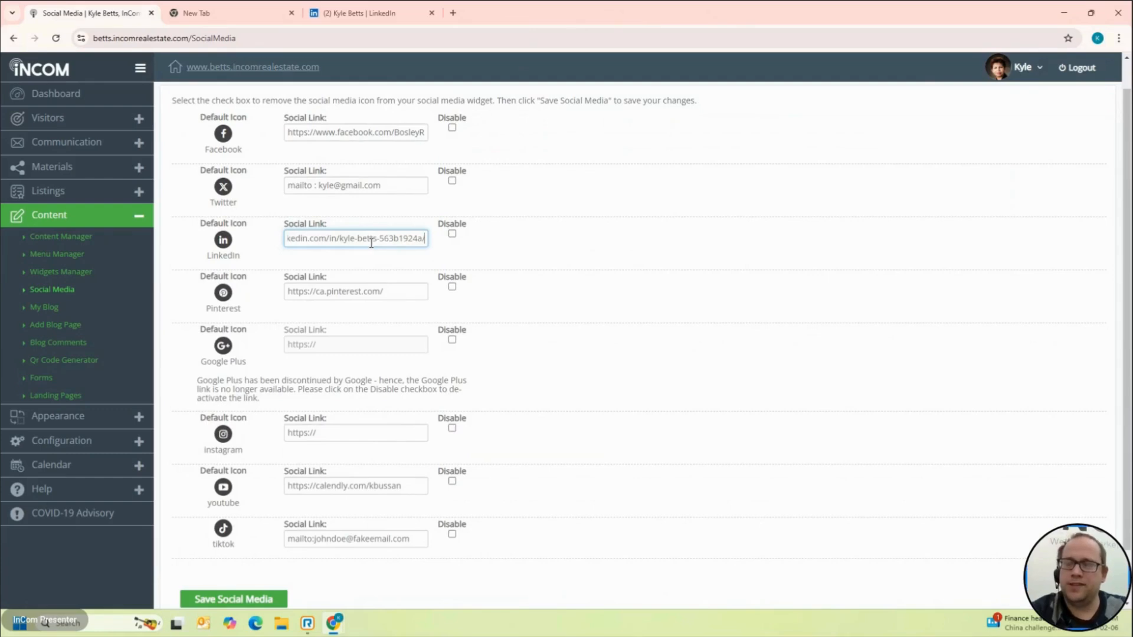
{"action": "key", "text": "Left"}
{"action": "key", "text": "Left"}
{"action": "key", "text": "Left"}
{"action": "key", "text": "Left"}
{"action": "key", "text": "Left"}
{"action": "key", "text": "Left"}
{"action": "key", "text": "Left"}
{"action": "key", "text": "Left"}
{"action": "key", "text": "Left"}
{"action": "key", "text": "Left"}
{"action": "key", "text": "Left"}
{"action": "key", "text": "Left"}
{"action": "key", "text": "Left"}
{"action": "key", "text": "Left"}
{"action": "key", "text": "Left"}
{"action": "key", "text": "Left"}
{"action": "key", "text": "Left"}
{"action": "key", "text": "Left"}
{"action": "key", "text": "Left"}
{"action": "key", "text": "Left"}
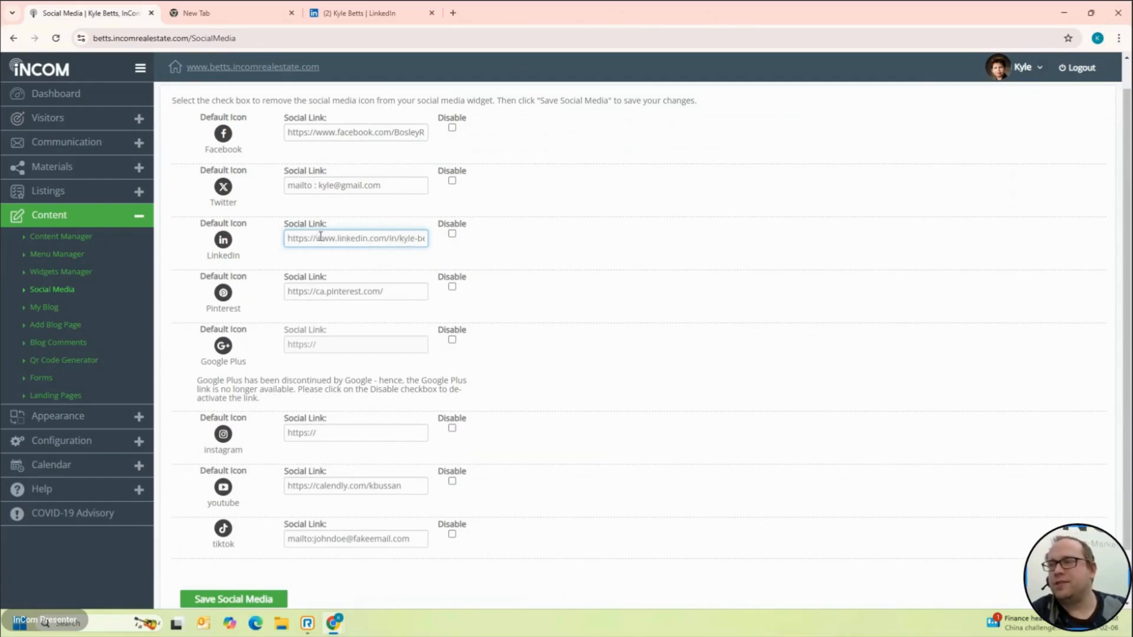
{"action": "scroll", "coordinate": [189, 442], "scroll_direction": "down", "scroll_amount": 1}
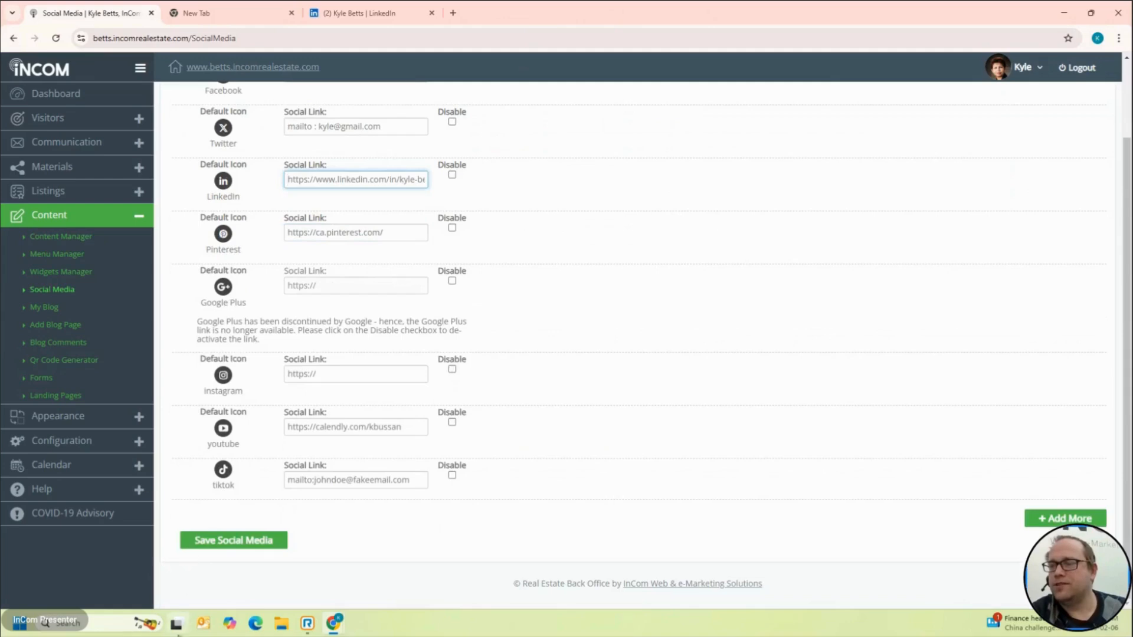
{"action": "left_click", "coordinate": [250, 542]}
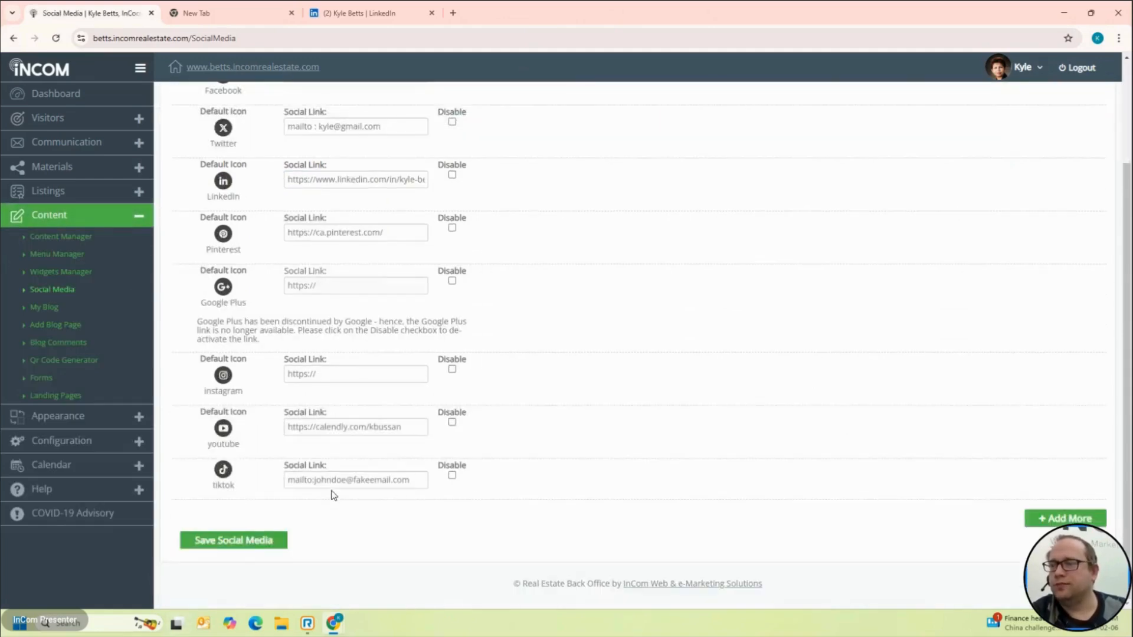
Step: Check the agent website footer and move the YouTube channel tab into its own maximized window
{"action": "left_click", "coordinate": [302, 66]}
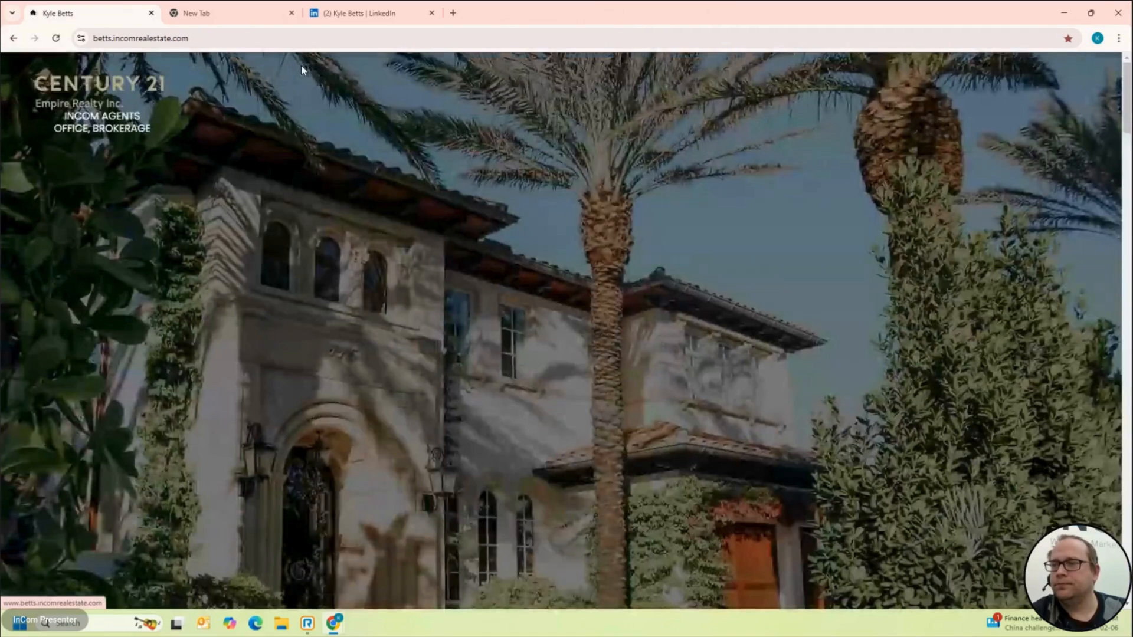
{"action": "scroll", "coordinate": [351, 233], "scroll_direction": "down", "scroll_amount": 20}
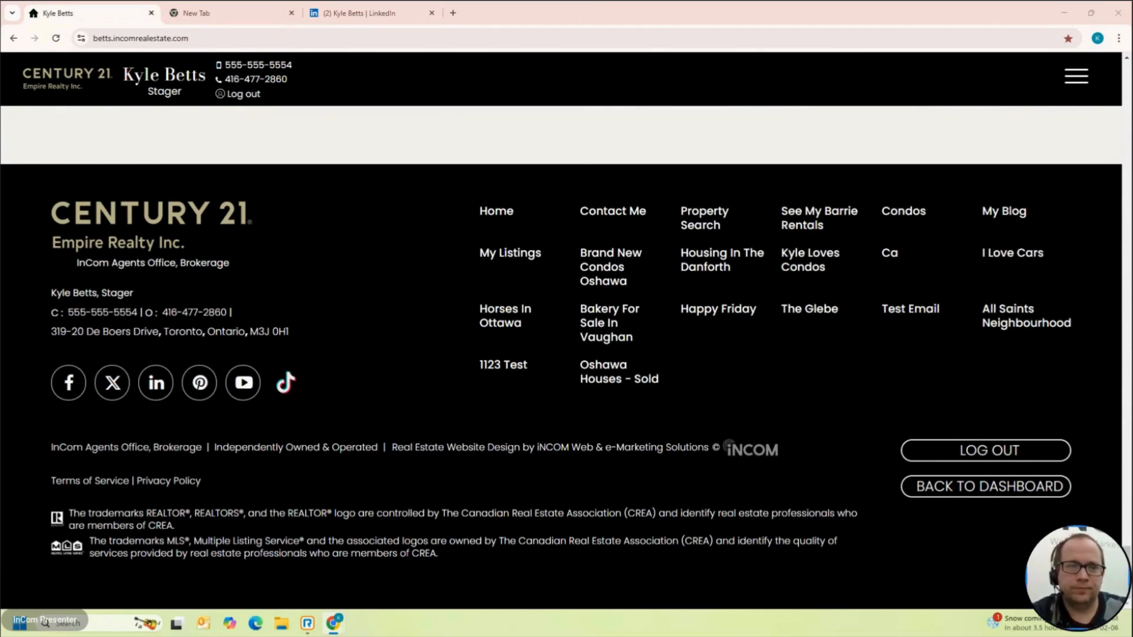
{"action": "left_click_drag", "start_coordinate": [0, 118], "coordinate": [2, 141]}
{"action": "left_click_drag", "start_coordinate": [337, 120], "coordinate": [334, 191]}
{"action": "double_click", "coordinate": [405, 191]}
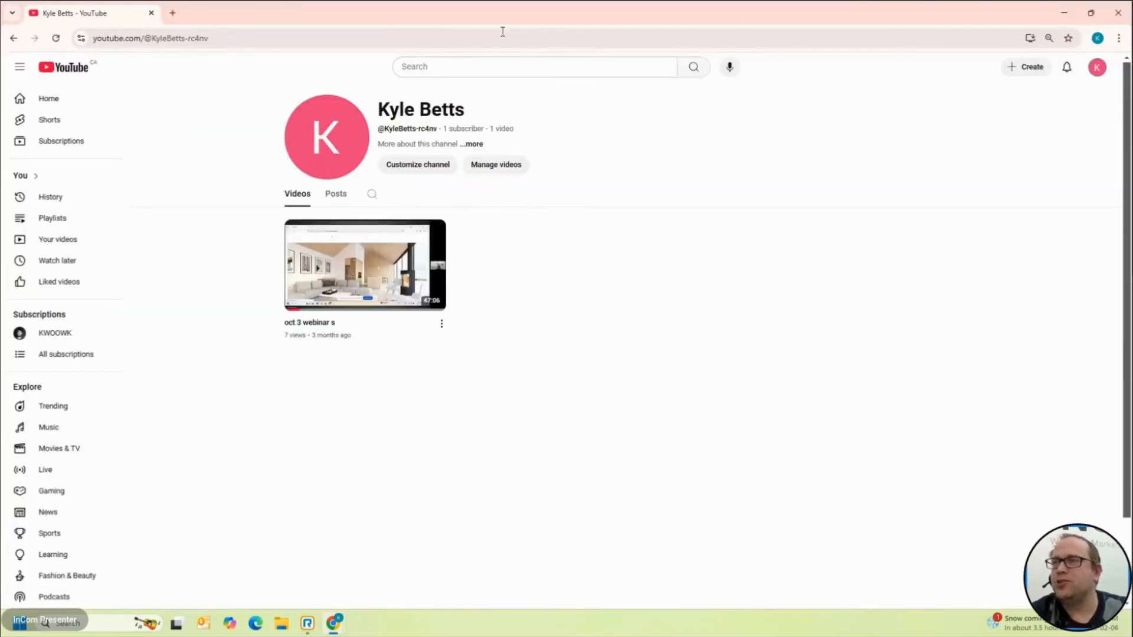
Step: Copy the YouTube channel address and bring the agent website window back to the front
{"action": "left_click", "coordinate": [279, 41]}
{"action": "key", "text": "ctrl+c"}
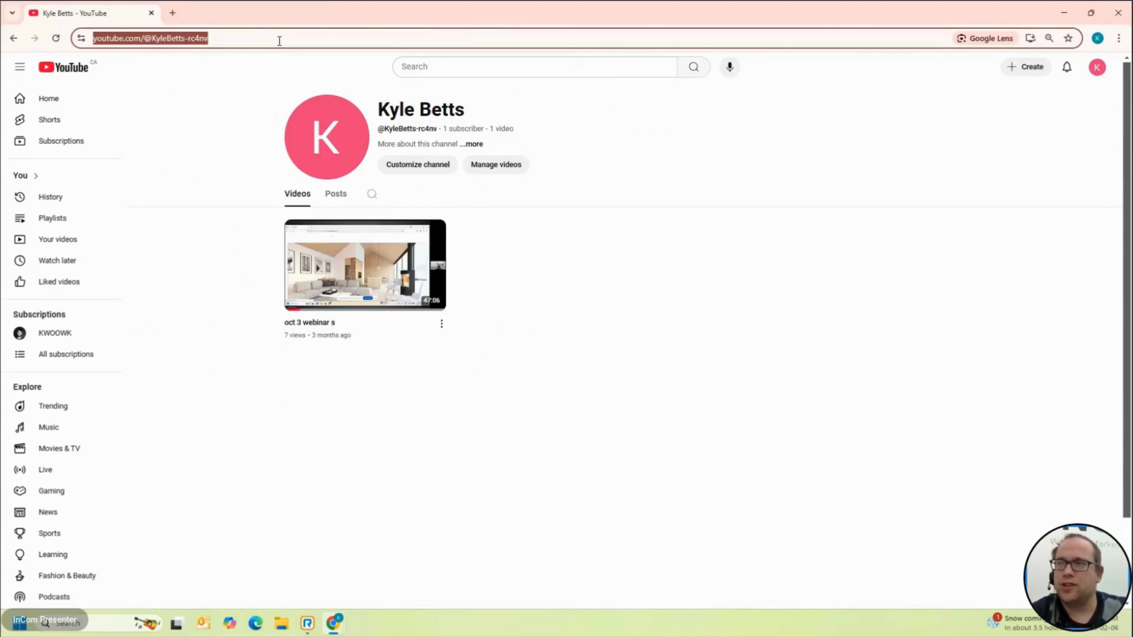
{"action": "left_click", "coordinate": [1080, 13]}
{"action": "left_click", "coordinate": [1079, 14]}
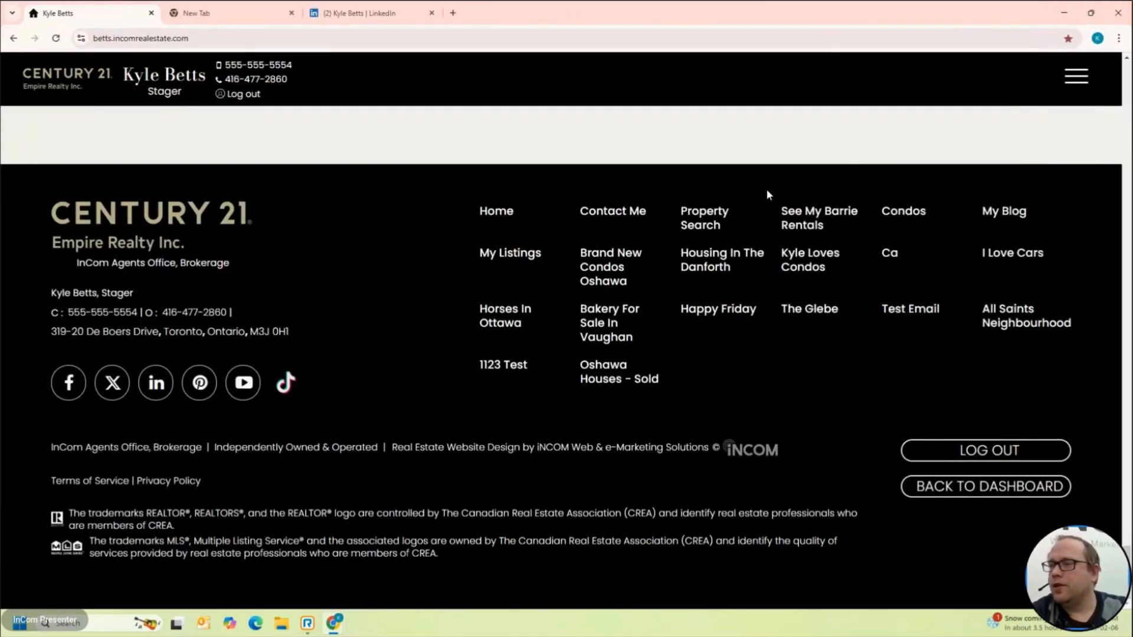
Step: Replace the Calendly address in the youtube social link with the YouTube channel URL and save
{"action": "left_click", "coordinate": [1020, 491]}
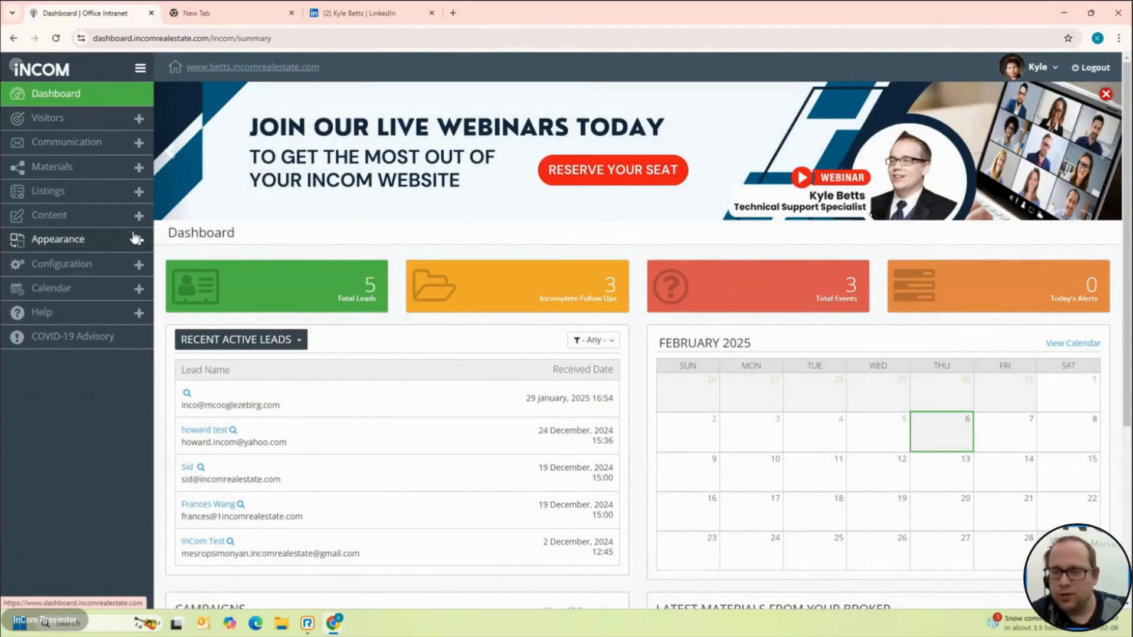
{"action": "left_click", "coordinate": [70, 225]}
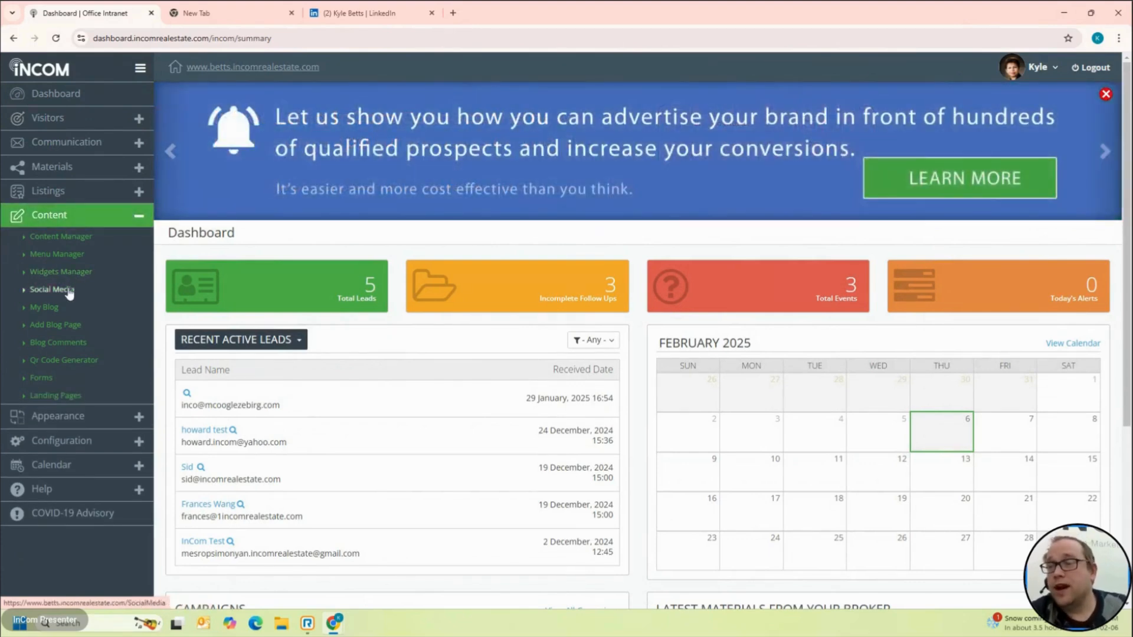
{"action": "left_click", "coordinate": [69, 291]}
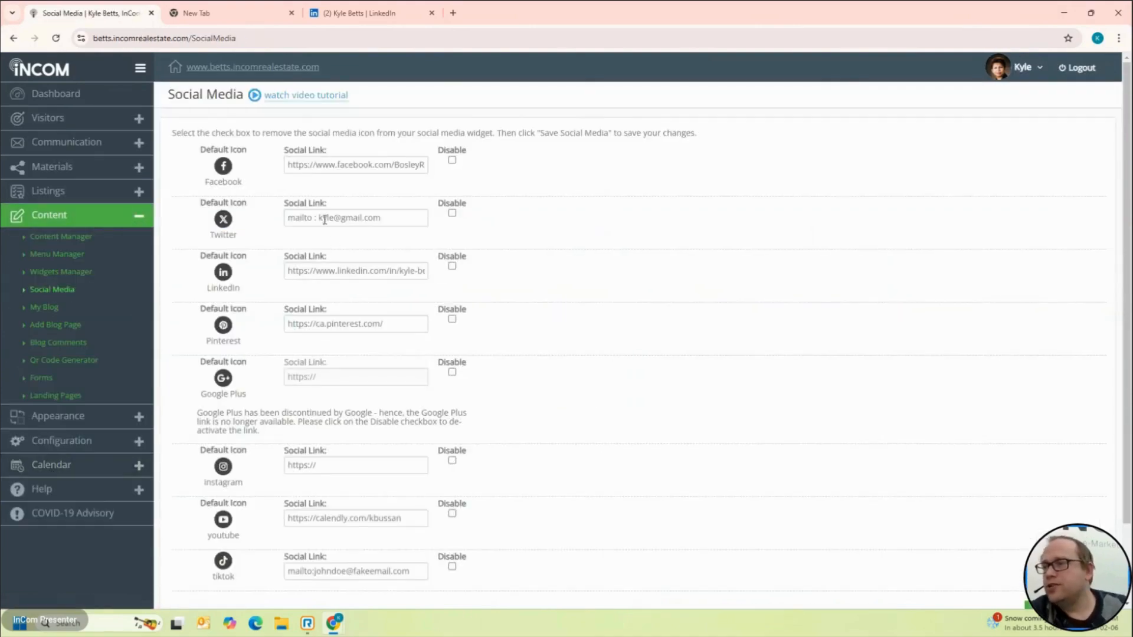
{"action": "scroll", "coordinate": [306, 267], "scroll_direction": "down", "scroll_amount": 2}
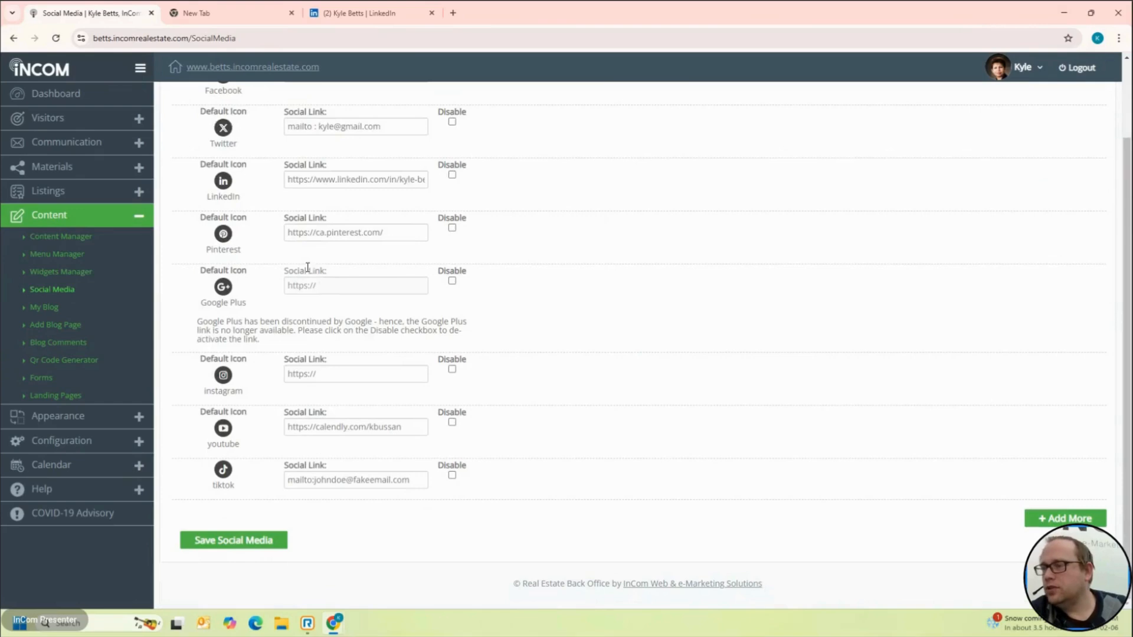
{"action": "triple_click", "coordinate": [383, 424]}
{"action": "key", "text": "ctrl+v"}
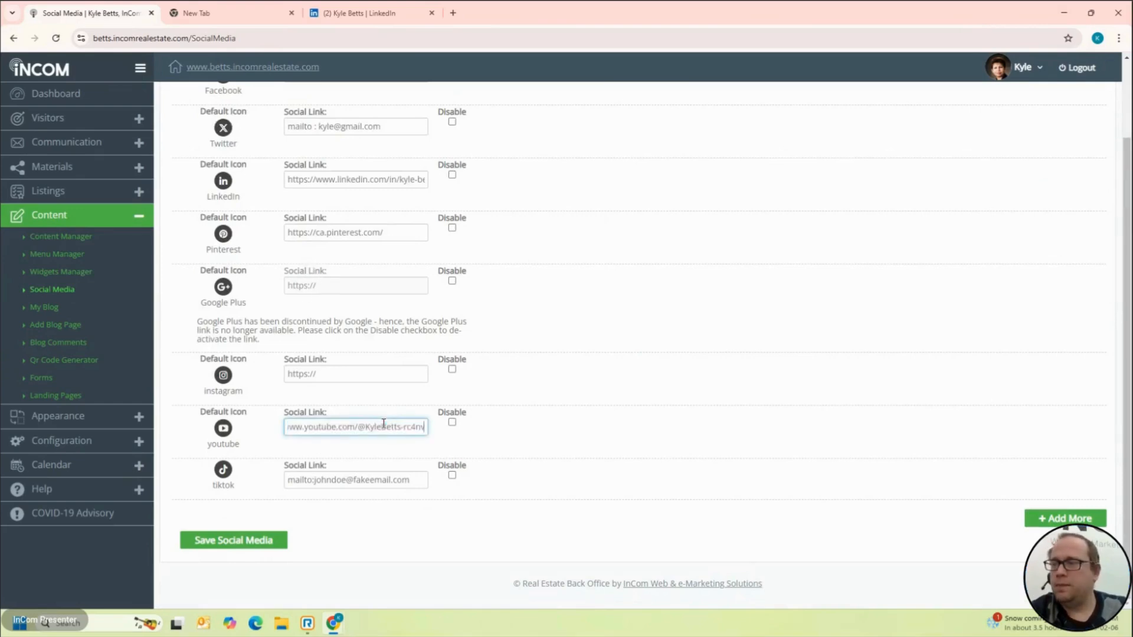
{"action": "left_click", "coordinate": [268, 543]}
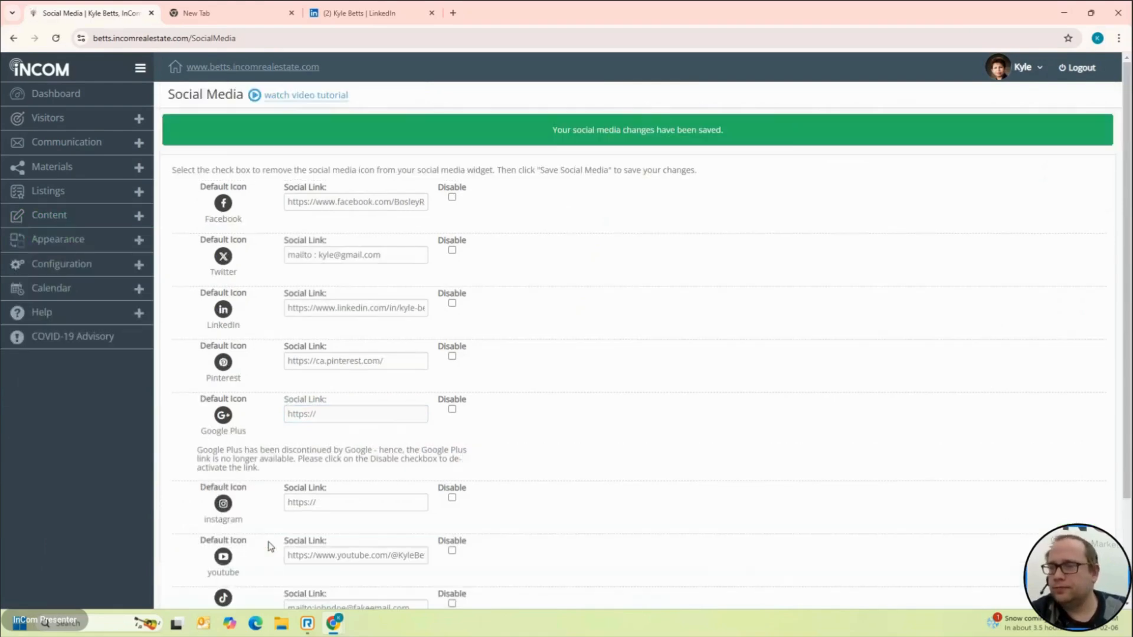
{"action": "left_click", "coordinate": [287, 70]}
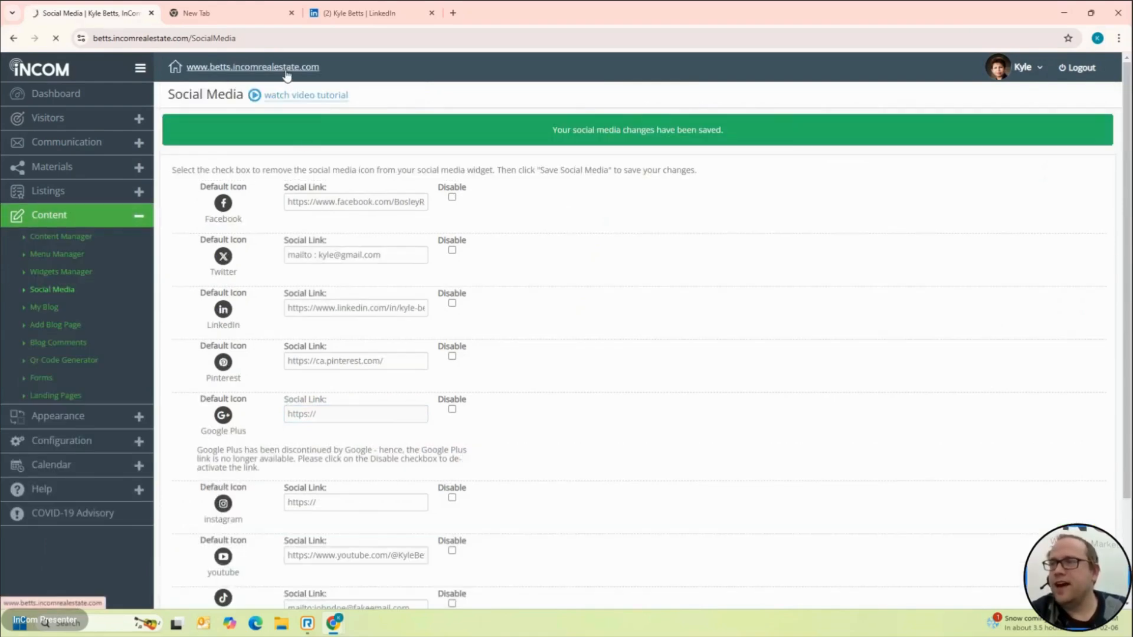
Step: Confirm the footer YouTube icon opens the channel in a new tab, then return to the website tab
{"action": "scroll", "coordinate": [252, 284], "scroll_direction": "down", "scroll_amount": 10}
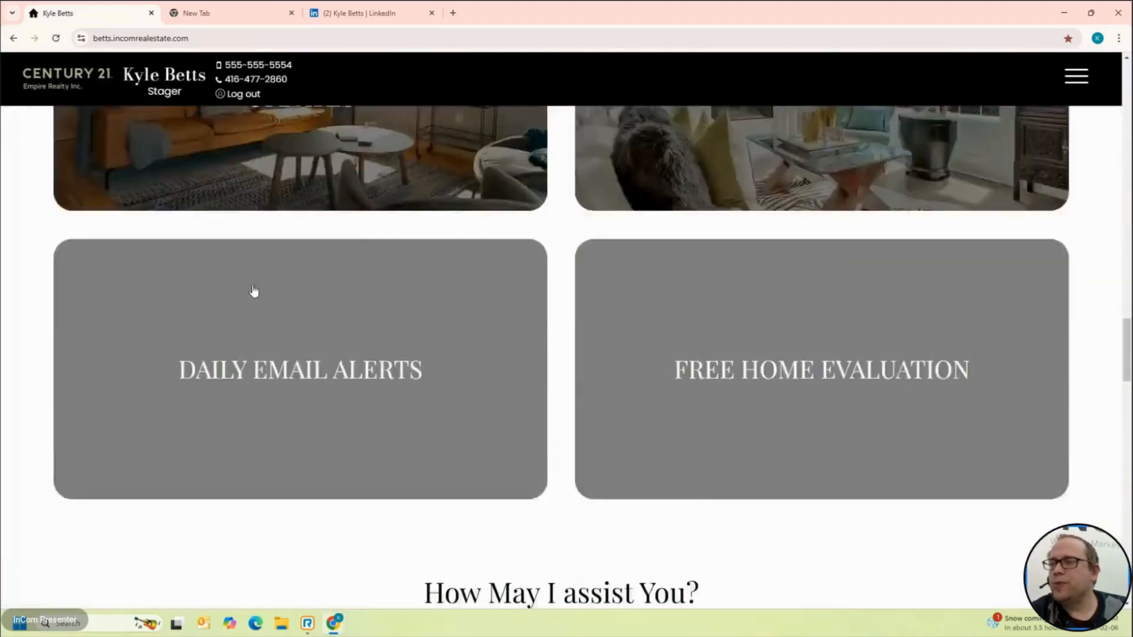
{"action": "scroll", "coordinate": [252, 284], "scroll_direction": "down", "scroll_amount": 10}
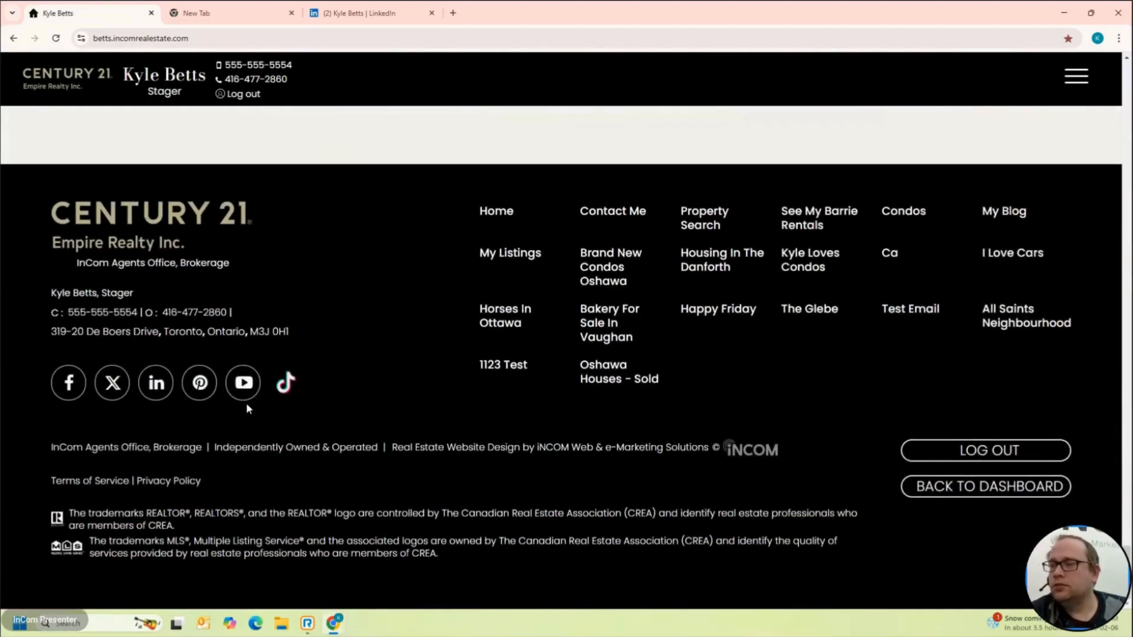
{"action": "left_click", "coordinate": [244, 383]}
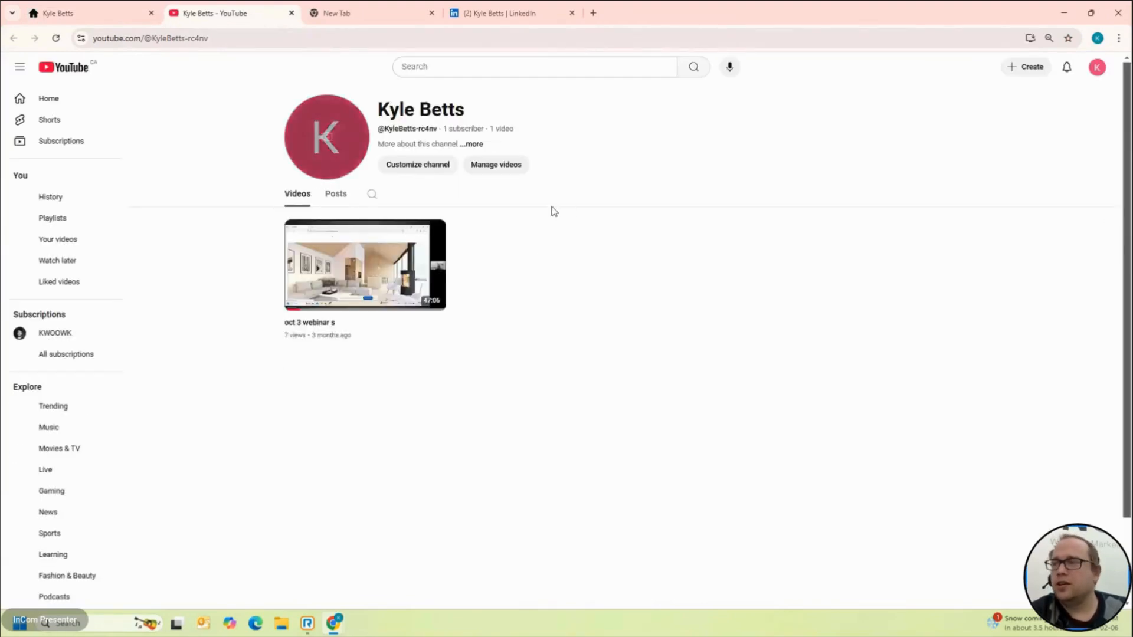
{"action": "left_click", "coordinate": [71, 7]}
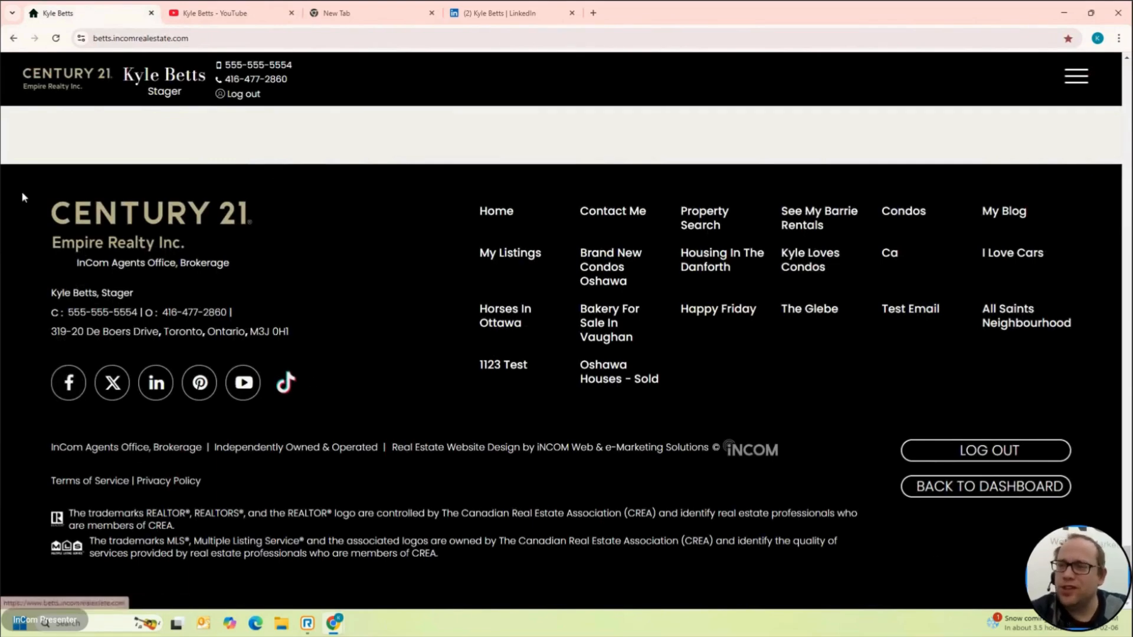
Step: Add the Social Media widget beneath the homepage hero image in the Widgets Manager
{"action": "left_click", "coordinate": [1017, 493]}
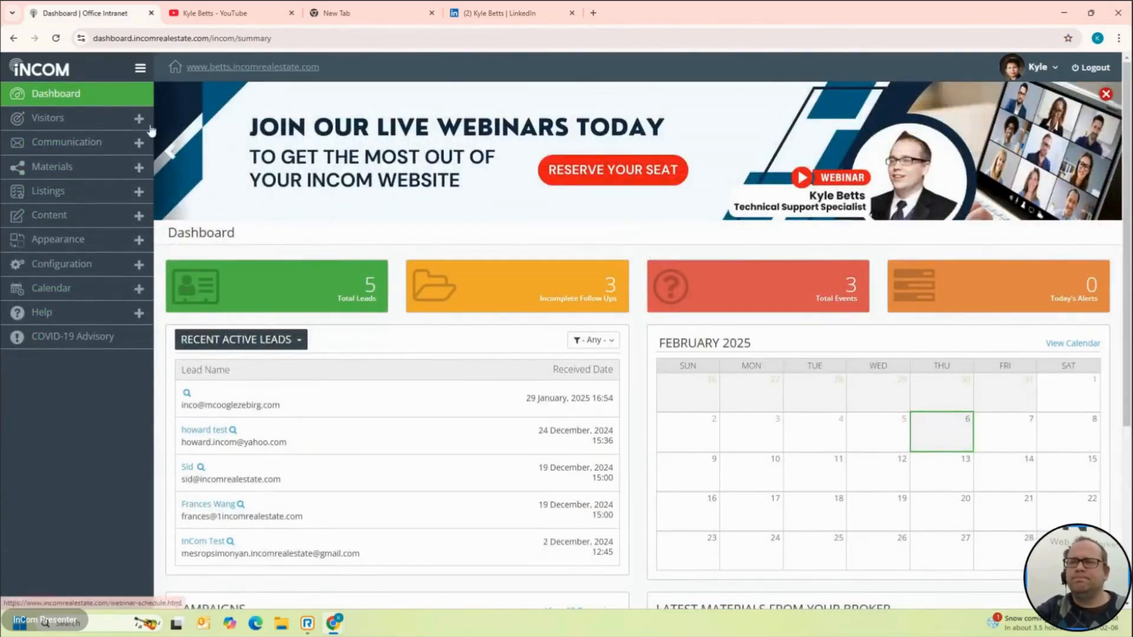
{"action": "left_click", "coordinate": [94, 219]}
{"action": "left_click", "coordinate": [77, 278]}
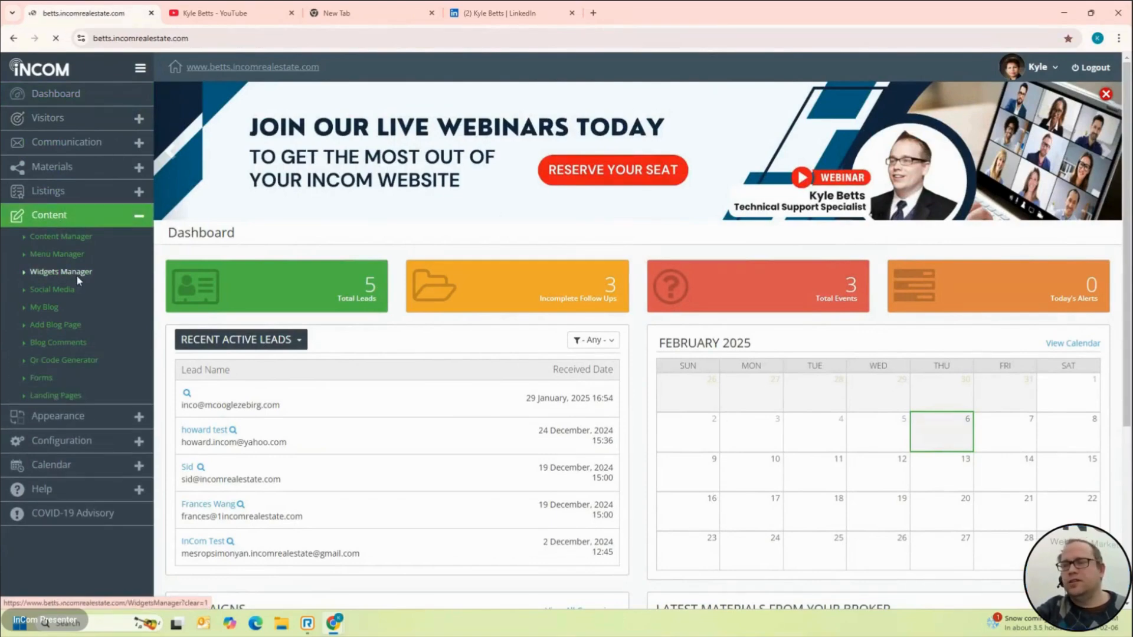
{"action": "scroll", "coordinate": [597, 576], "scroll_direction": "down", "scroll_amount": 8}
{"action": "scroll", "coordinate": [594, 570], "scroll_direction": "up", "scroll_amount": 8}
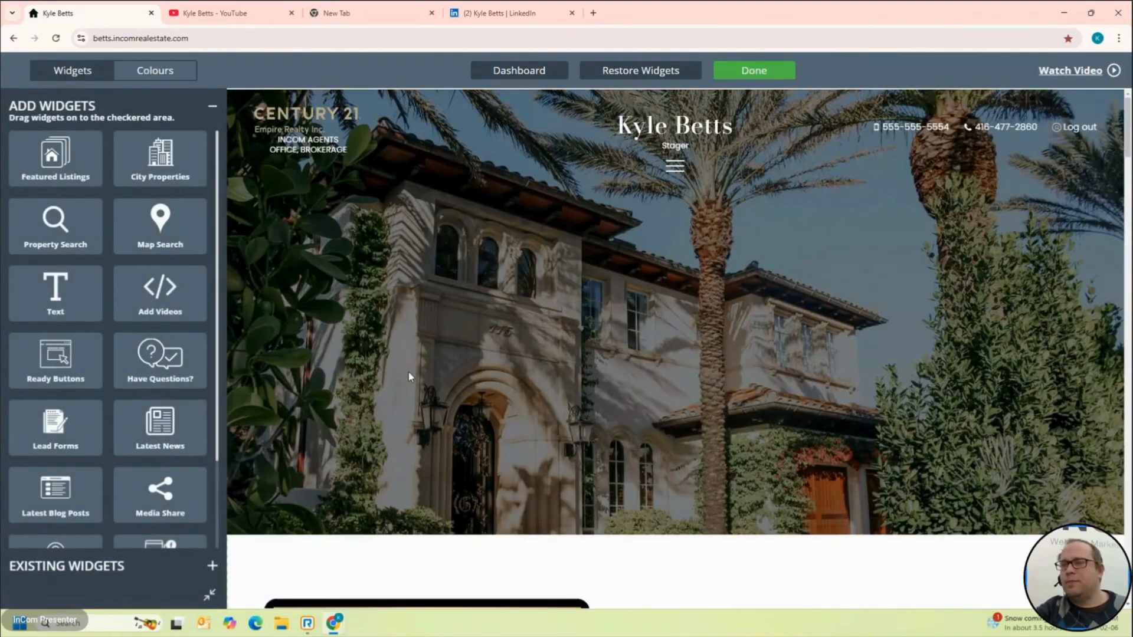
{"action": "scroll", "coordinate": [175, 427], "scroll_direction": "down", "scroll_amount": 2}
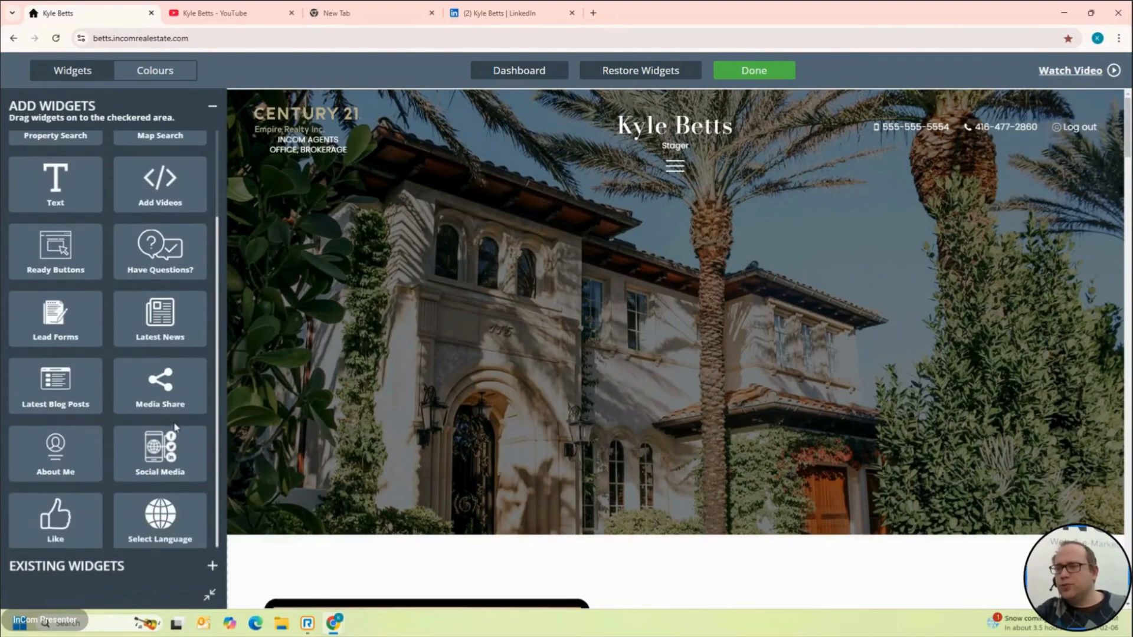
{"action": "scroll", "coordinate": [484, 555], "scroll_direction": "down", "scroll_amount": 2}
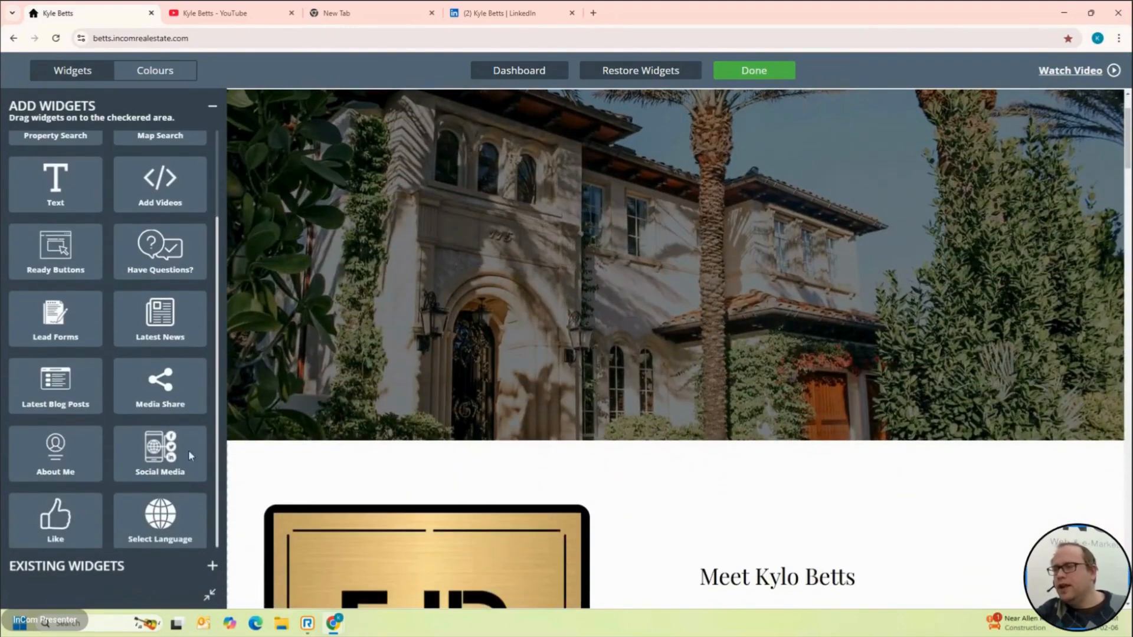
{"action": "left_click_drag", "start_coordinate": [183, 472], "coordinate": [549, 496]}
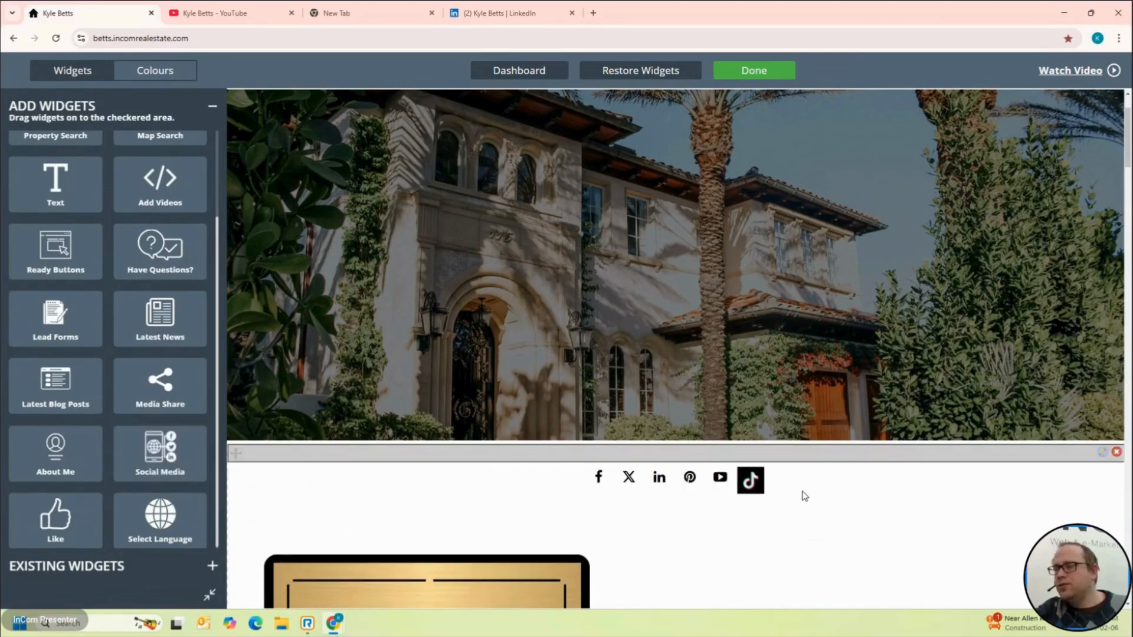
Step: Test the new bar's YouTube icon and close the channel tab
{"action": "left_click", "coordinate": [721, 479]}
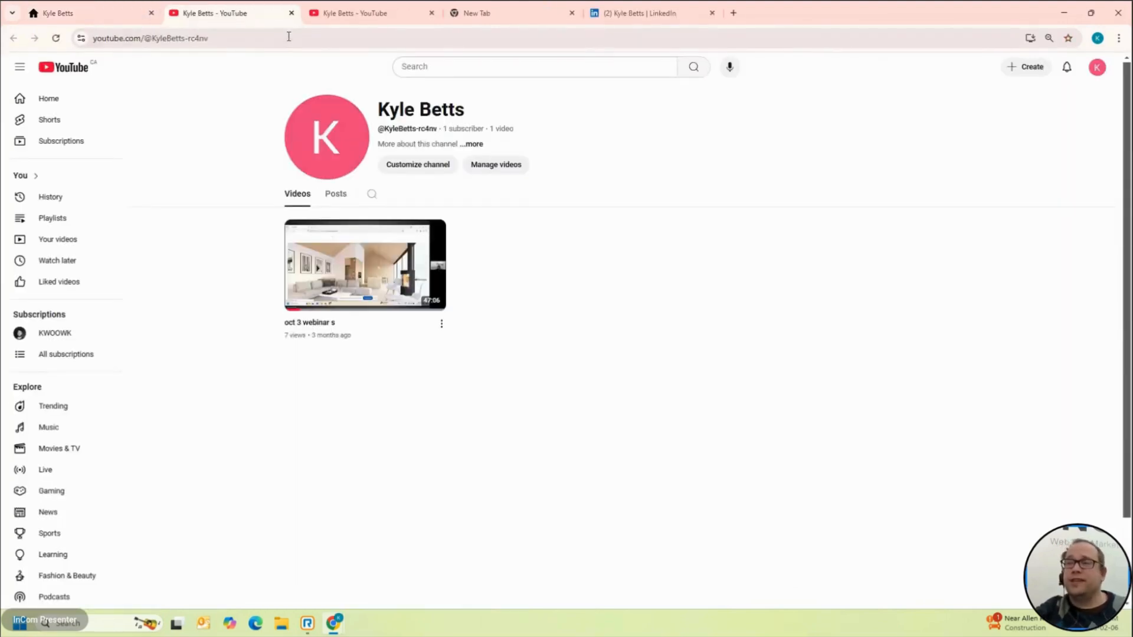
{"action": "left_click", "coordinate": [291, 13]}
{"action": "scroll", "coordinate": [488, 373], "scroll_direction": "down", "scroll_amount": 20}
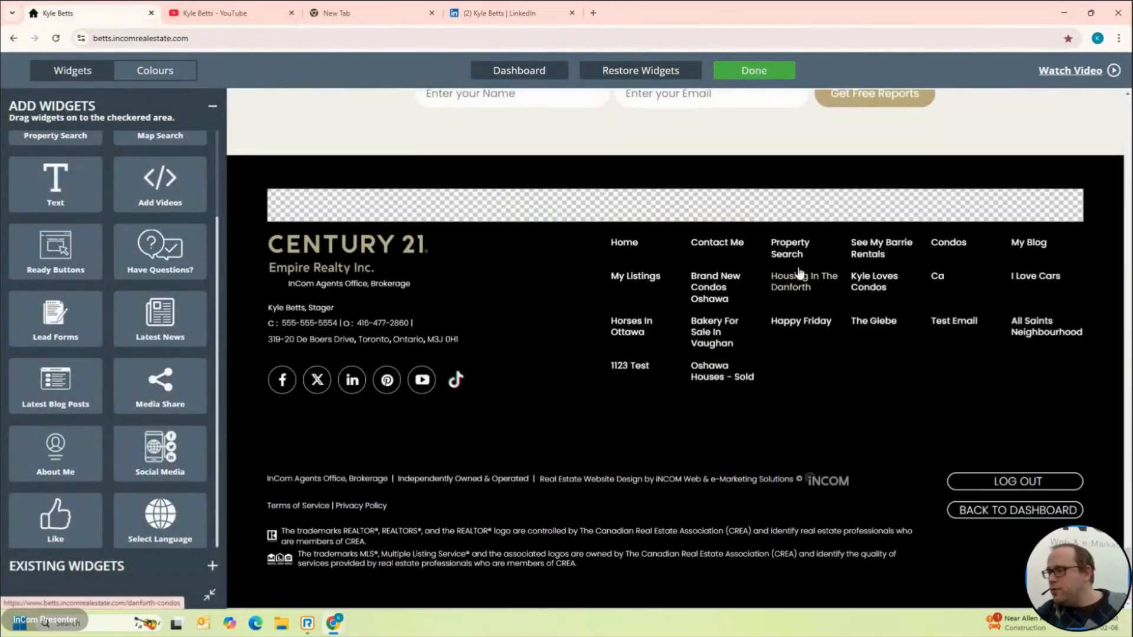
Step: Return to the dashboard and open the Content > Social Media settings page
{"action": "left_click", "coordinate": [1019, 512]}
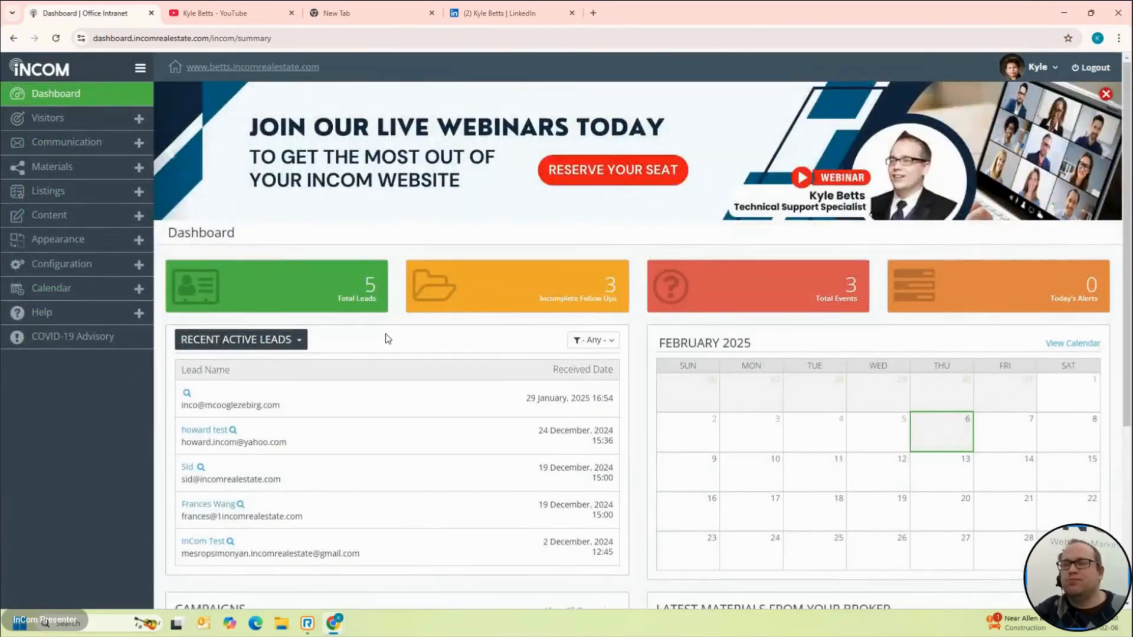
{"action": "left_click", "coordinate": [55, 217]}
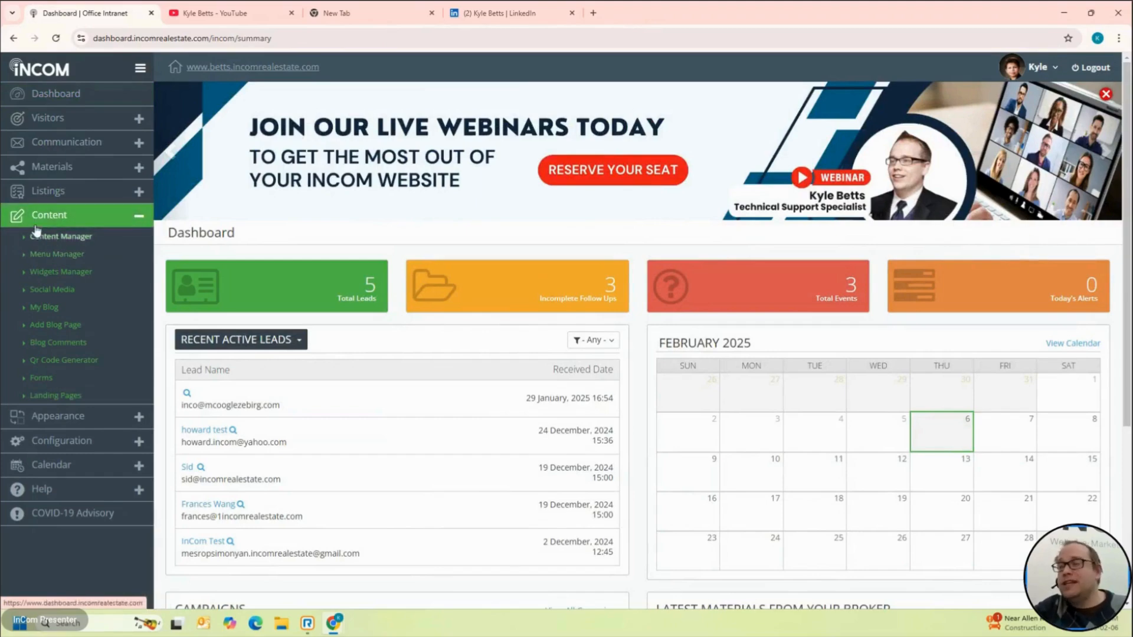
{"action": "left_click", "coordinate": [66, 292]}
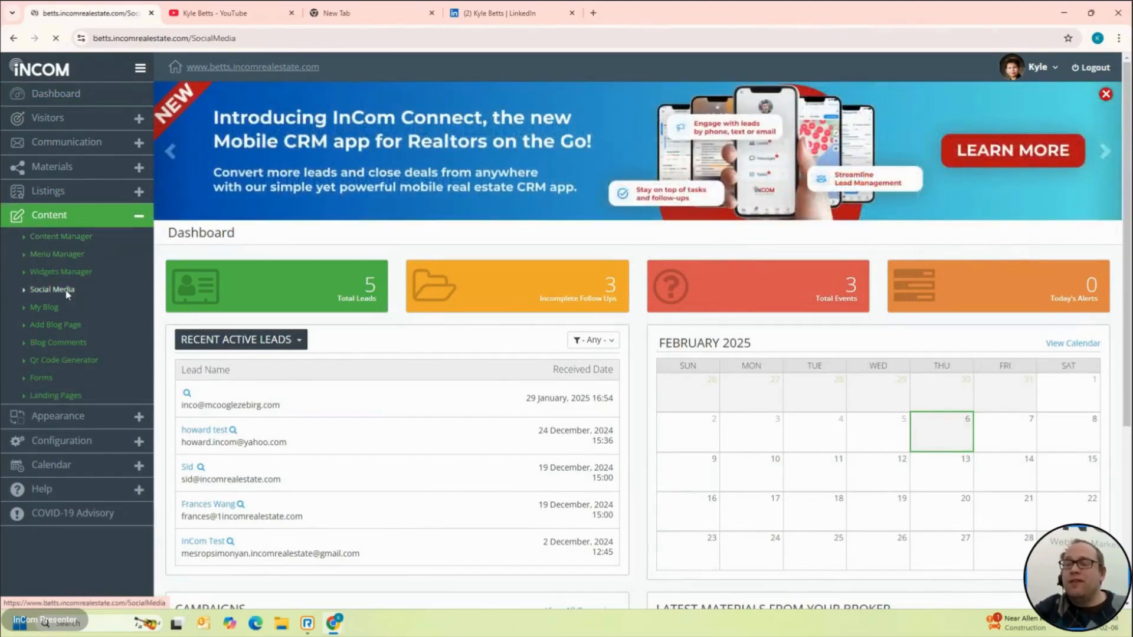
{"action": "scroll", "coordinate": [448, 413], "scroll_direction": "down", "scroll_amount": 5}
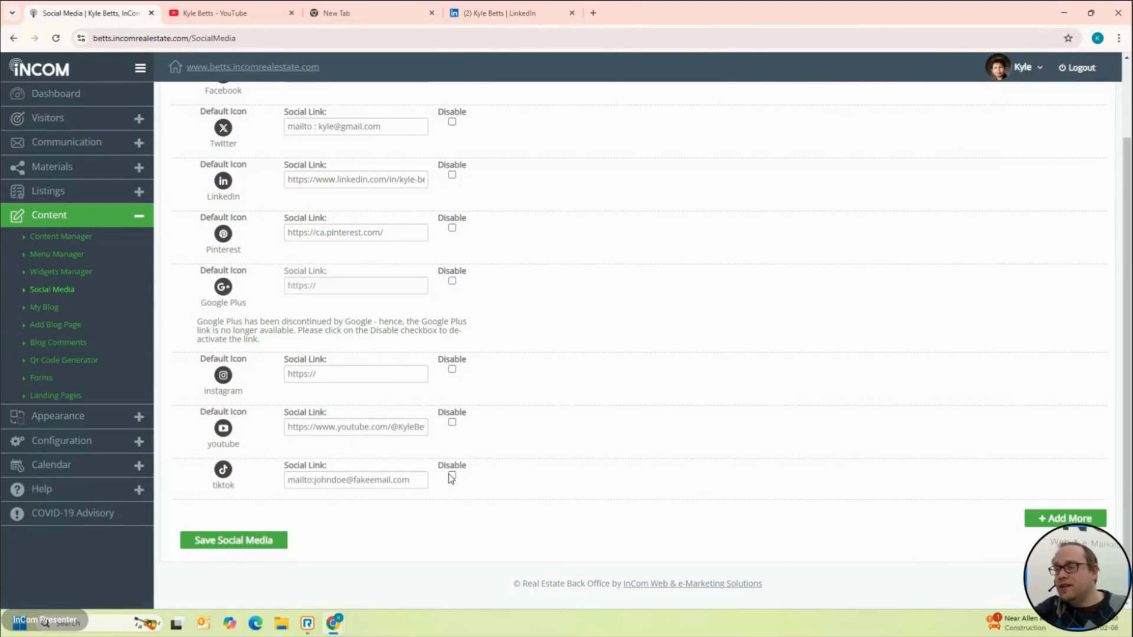
Step: Tick then untick TikTok's Disable box so it stays enabled, and add a custom entry
{"action": "left_click", "coordinate": [452, 476]}
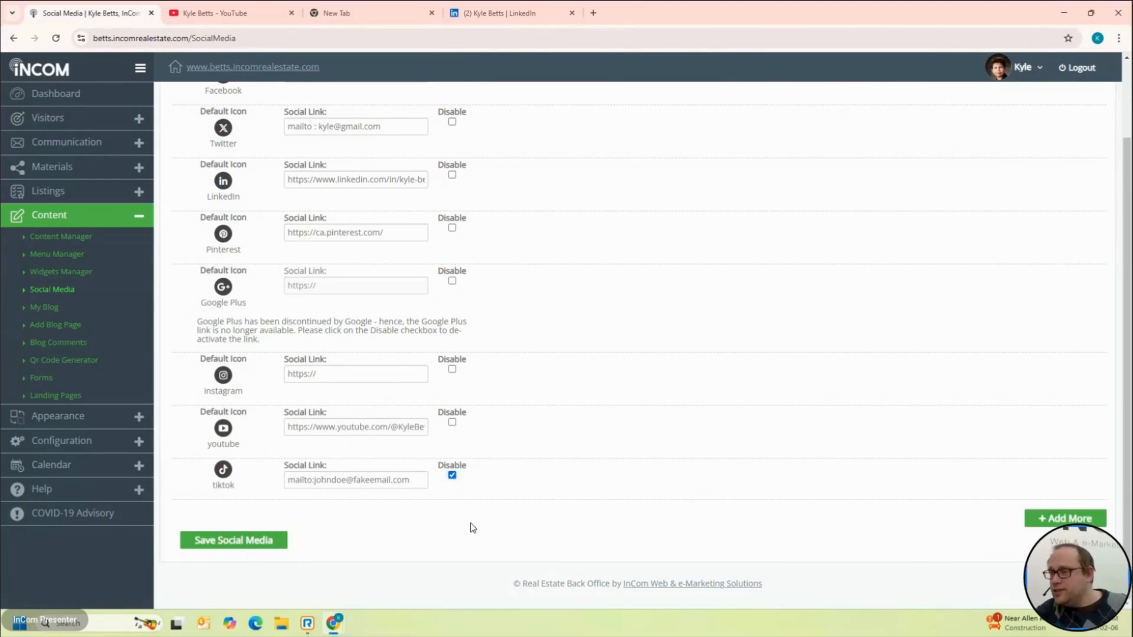
{"action": "left_click", "coordinate": [452, 476]}
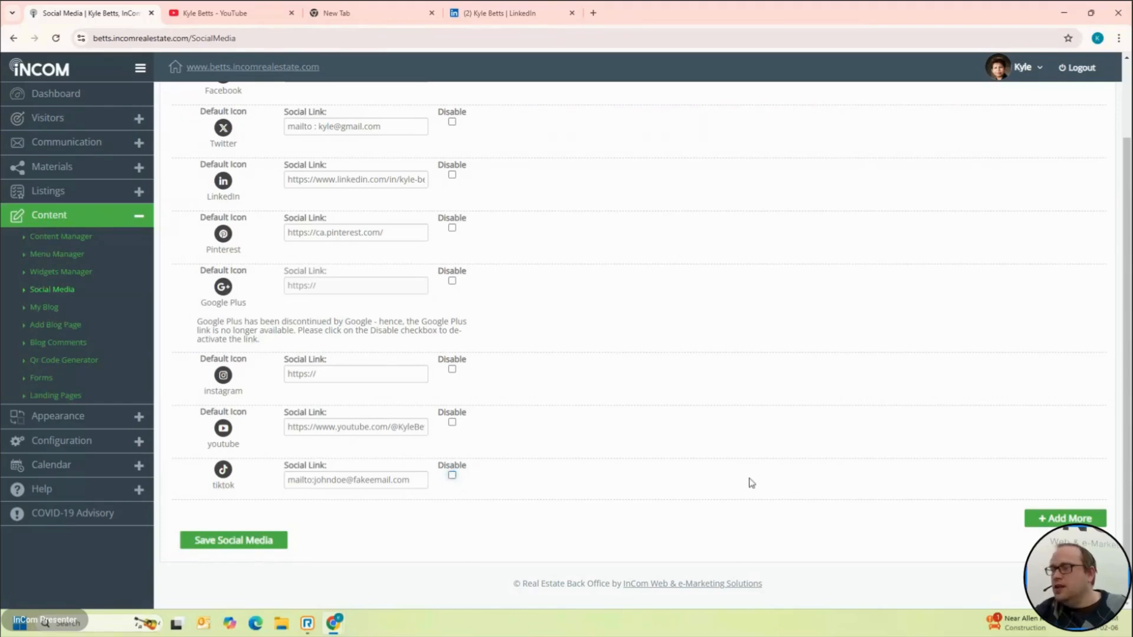
{"action": "scroll", "coordinate": [751, 483], "scroll_direction": "up", "scroll_amount": 3}
{"action": "scroll", "coordinate": [751, 483], "scroll_direction": "down", "scroll_amount": 2}
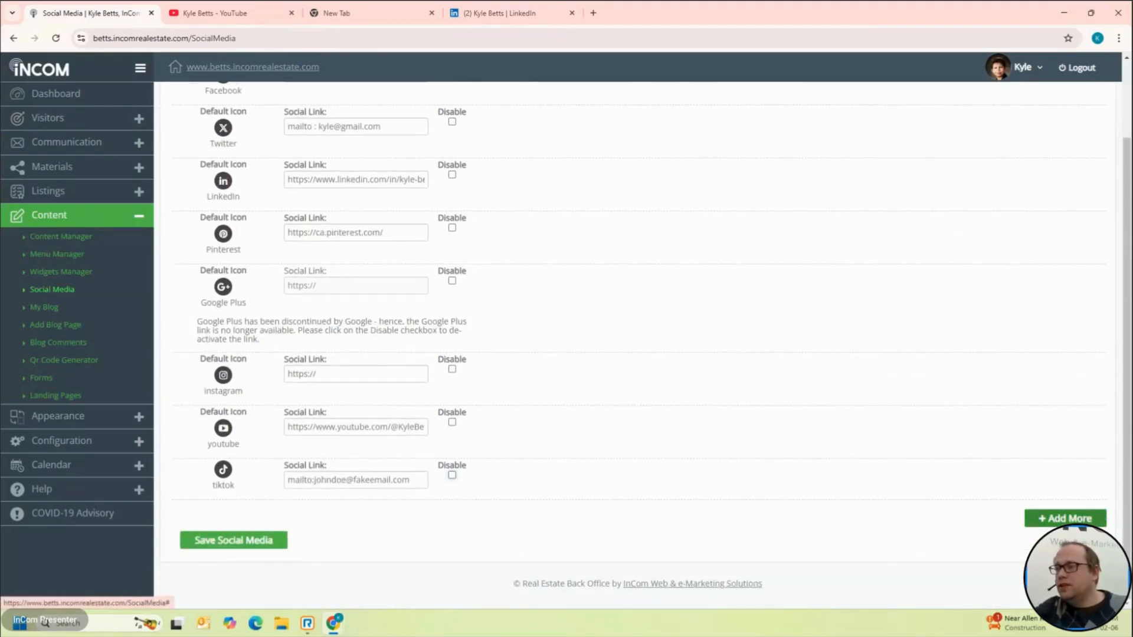
{"action": "left_click", "coordinate": [1065, 518]}
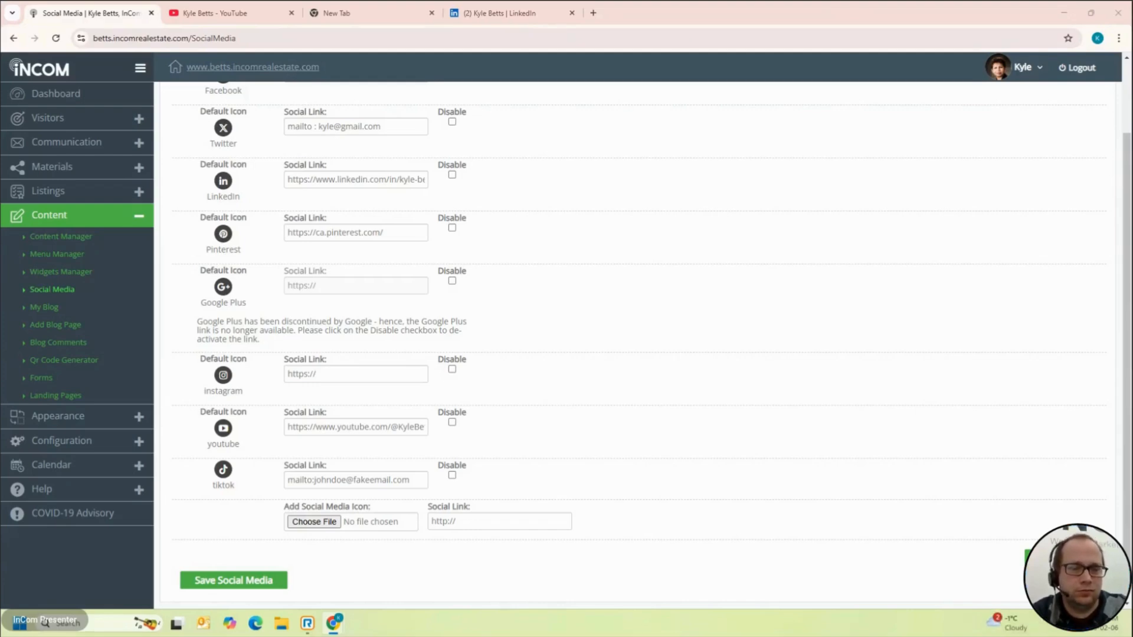
Step: Review the new empty custom row below TikTok and open its icon file picker
{"action": "scroll", "coordinate": [607, 136], "scroll_direction": "up", "scroll_amount": 2}
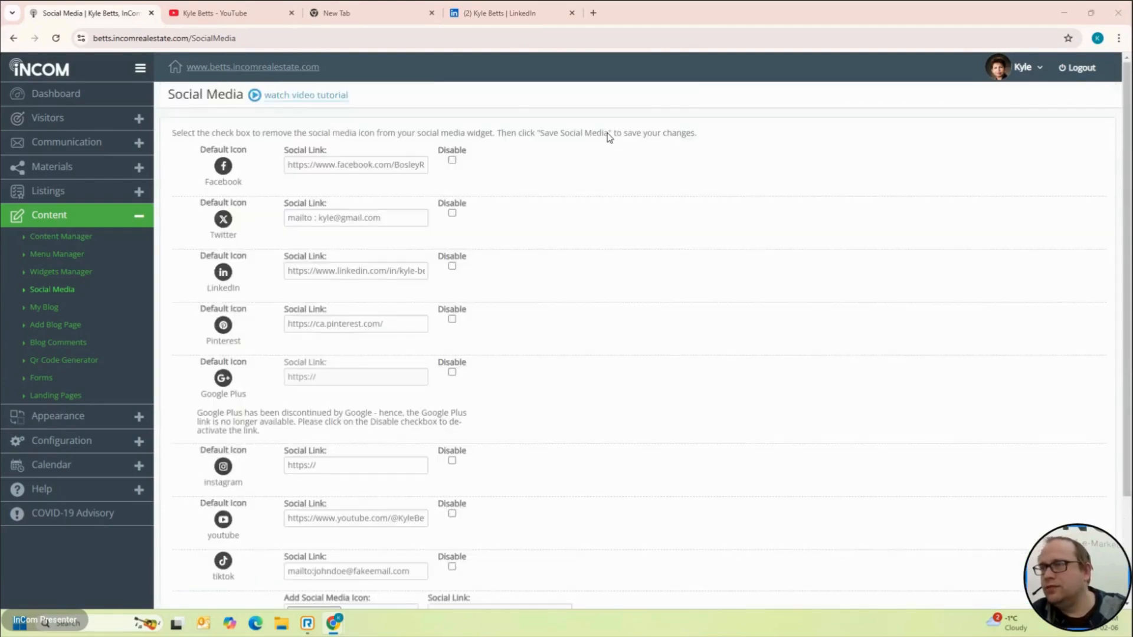
{"action": "scroll", "coordinate": [523, 271], "scroll_direction": "down", "scroll_amount": 2}
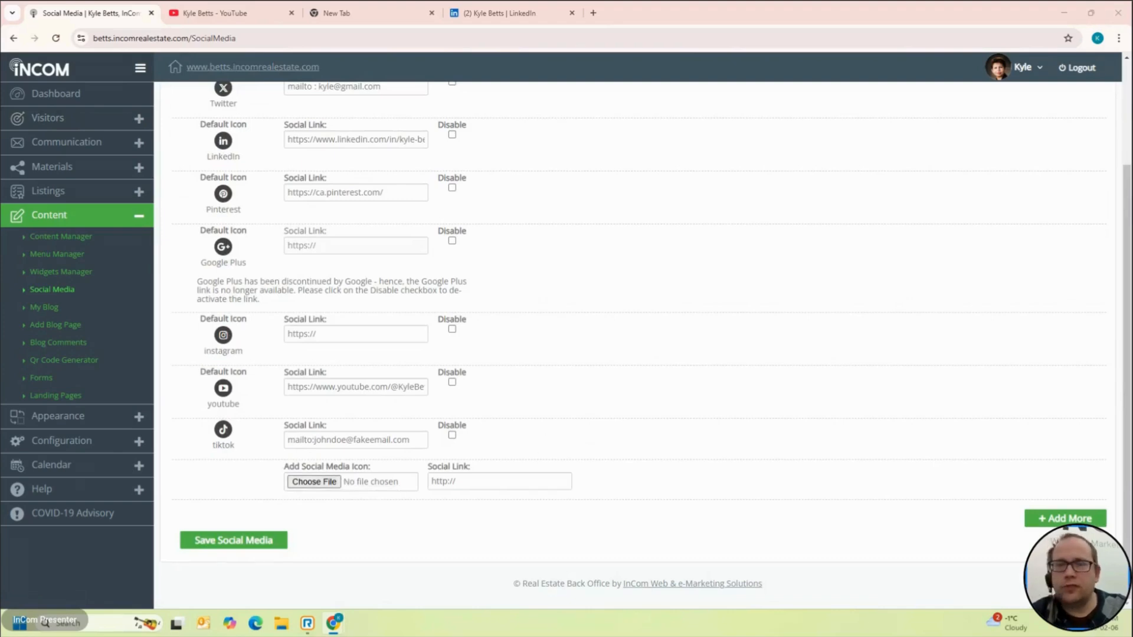
{"action": "scroll", "coordinate": [592, 352], "scroll_direction": "up", "scroll_amount": 2}
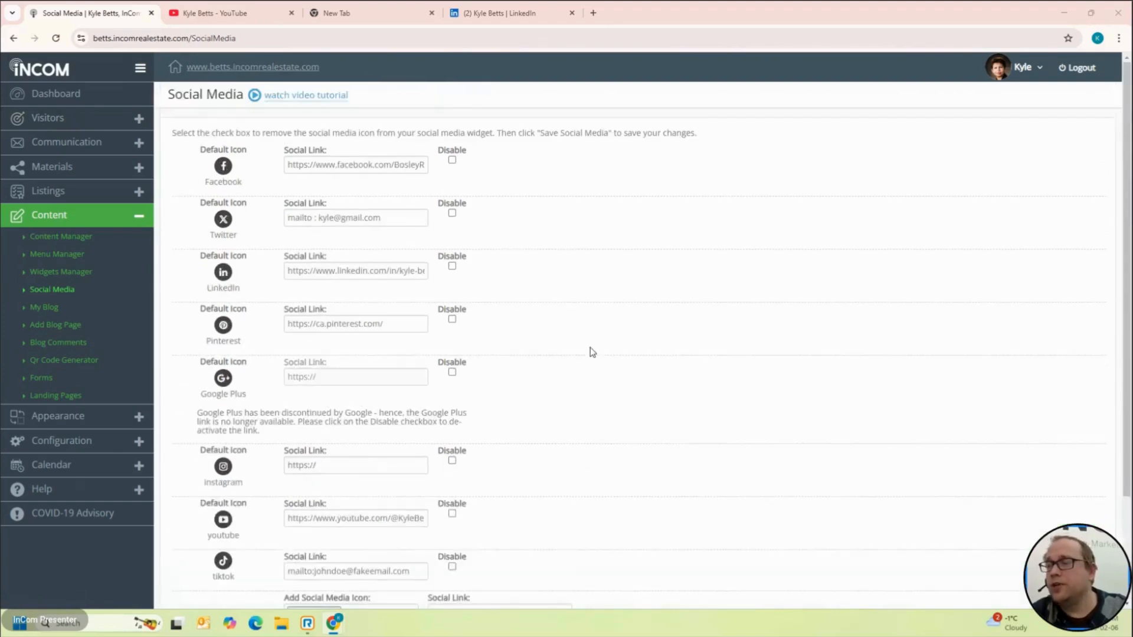
{"action": "scroll", "coordinate": [592, 352], "scroll_direction": "down", "scroll_amount": 2}
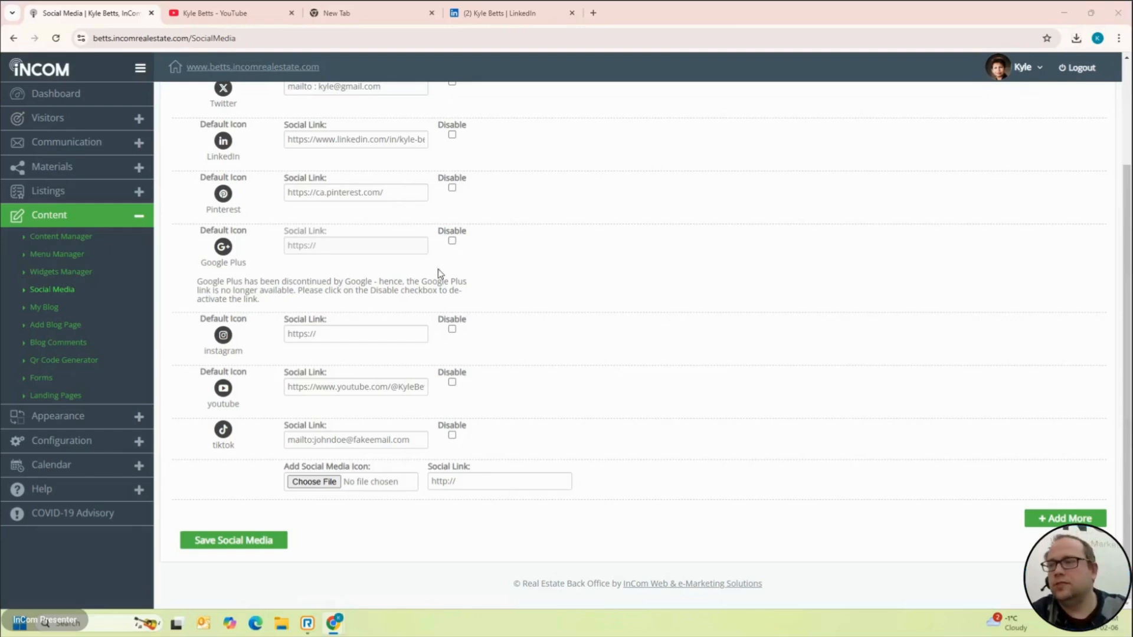
{"action": "left_click", "coordinate": [315, 483]}
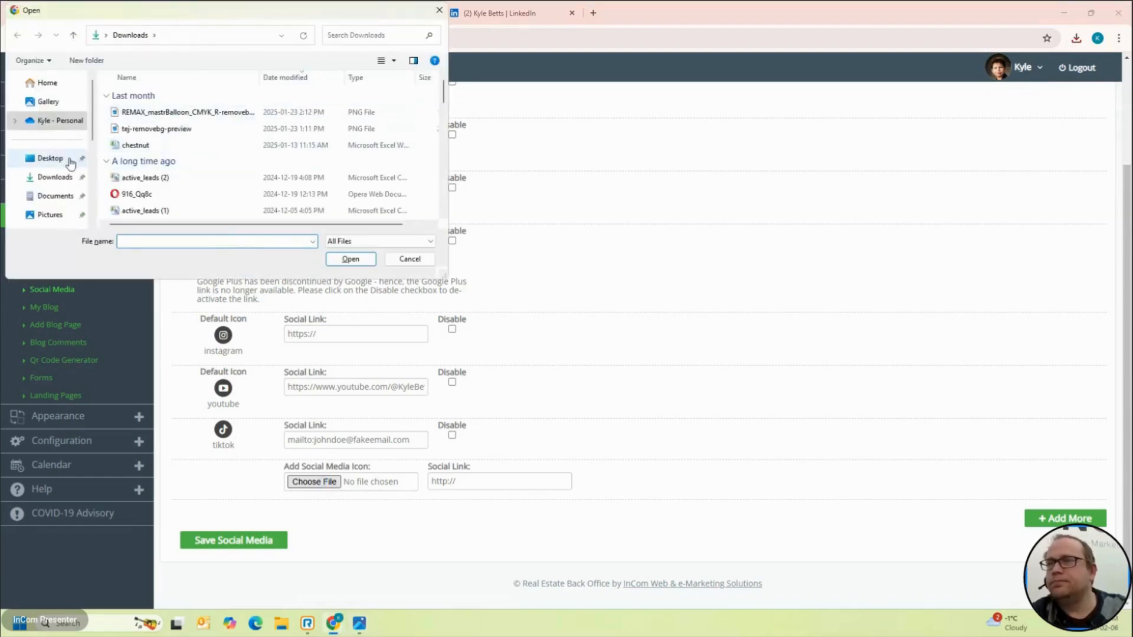
Step: Choose reddit.png from the Desktop as the custom icon image
{"action": "left_click", "coordinate": [64, 165]}
{"action": "left_click", "coordinate": [190, 108]}
{"action": "key", "text": "r"}
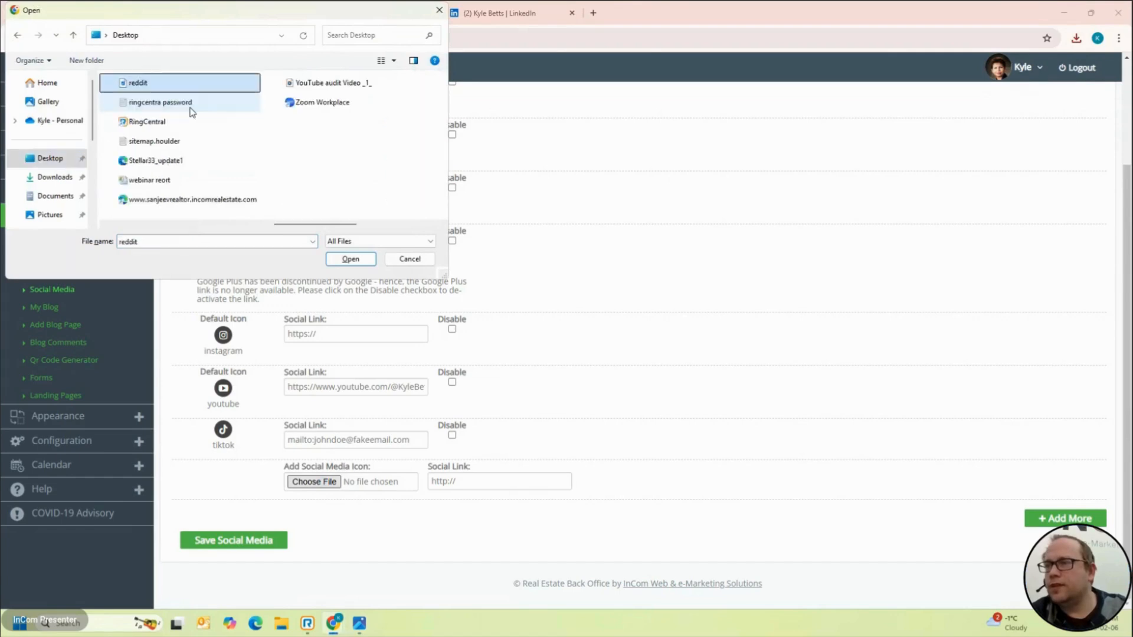
{"action": "key", "text": "Return"}
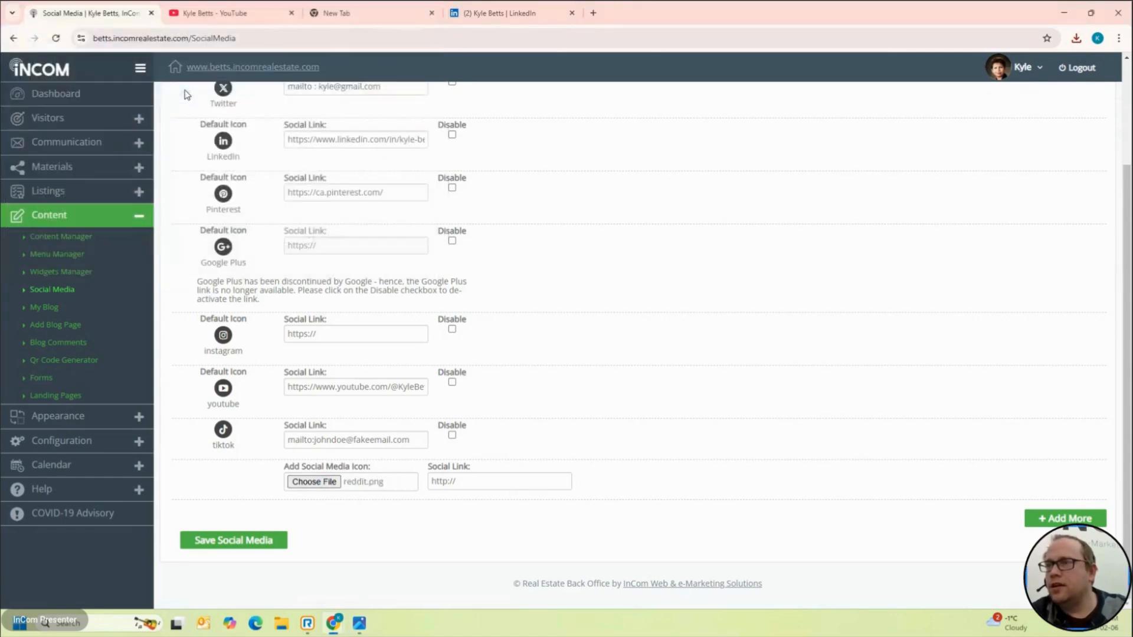
{"action": "left_click", "coordinate": [481, 475]}
{"action": "type", "text": "www.reddit.com"}
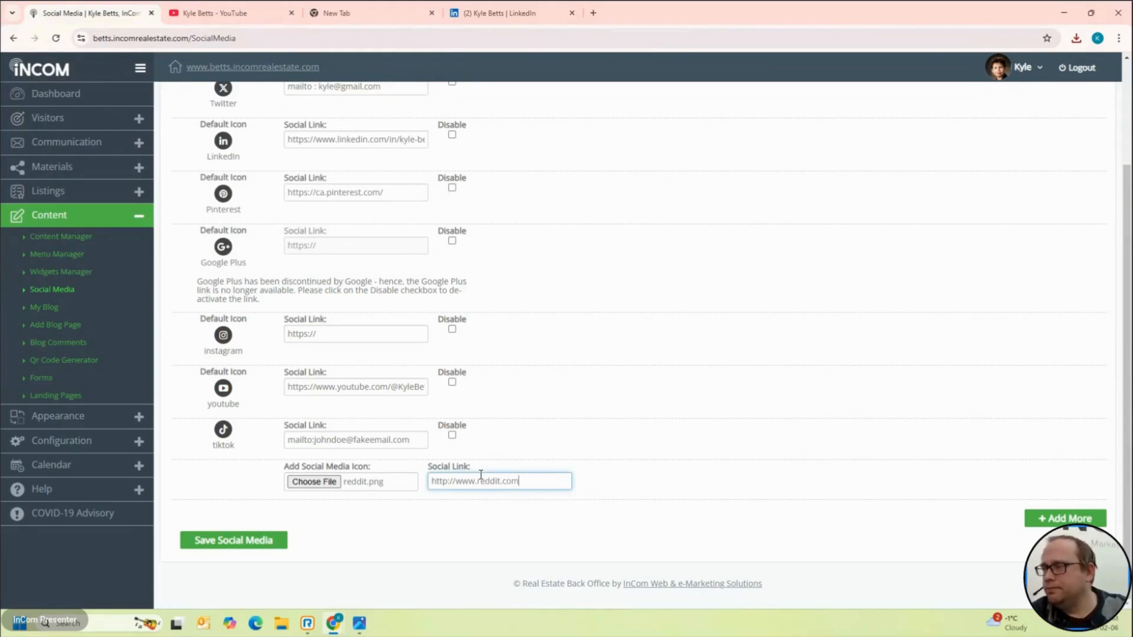
{"action": "left_click", "coordinate": [244, 543]}
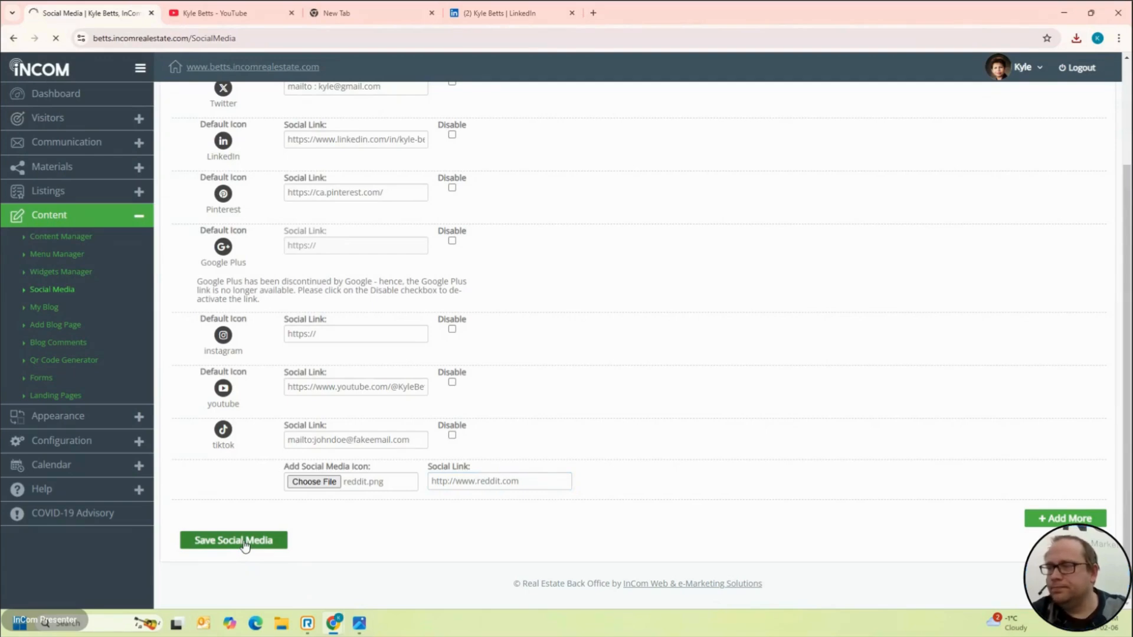
{"action": "scroll", "coordinate": [244, 541], "scroll_direction": "down", "scroll_amount": 3}
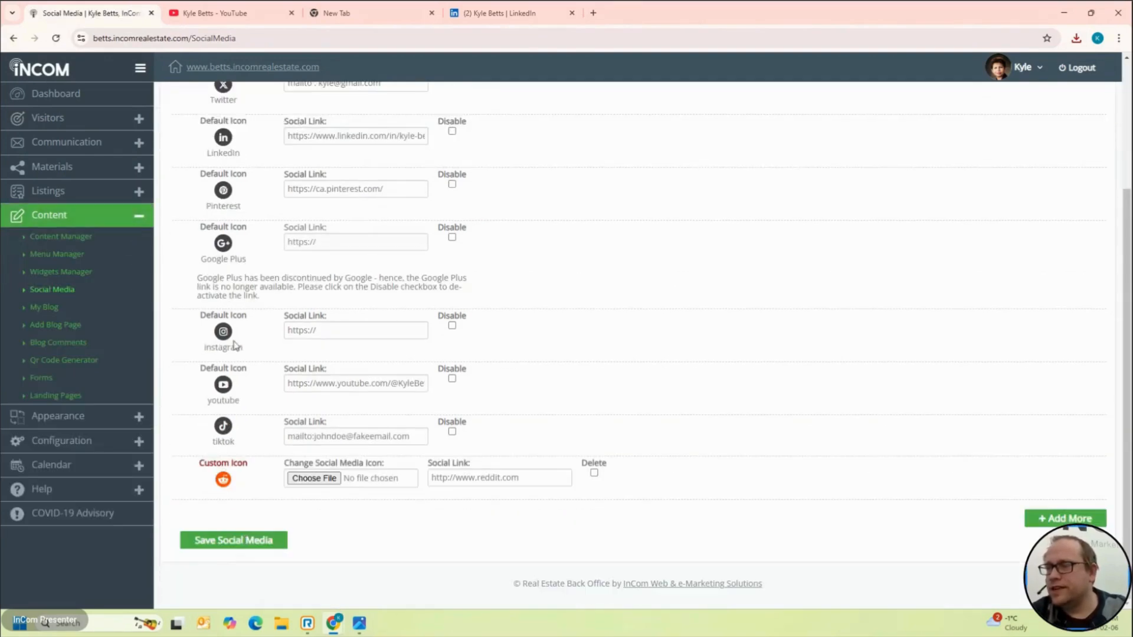
{"action": "left_click", "coordinate": [253, 67]}
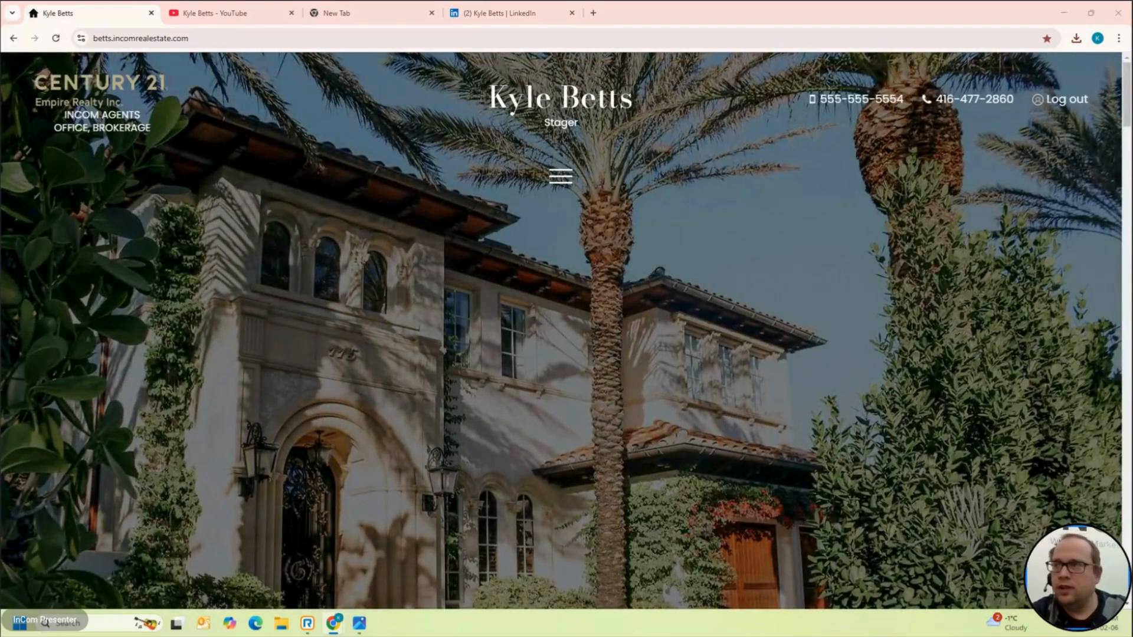
Step: Confirm the footer's orange Reddit icon opens reddit.com, close it, and return to the dashboard
{"action": "scroll", "coordinate": [664, 305], "scroll_direction": "down", "scroll_amount": 15}
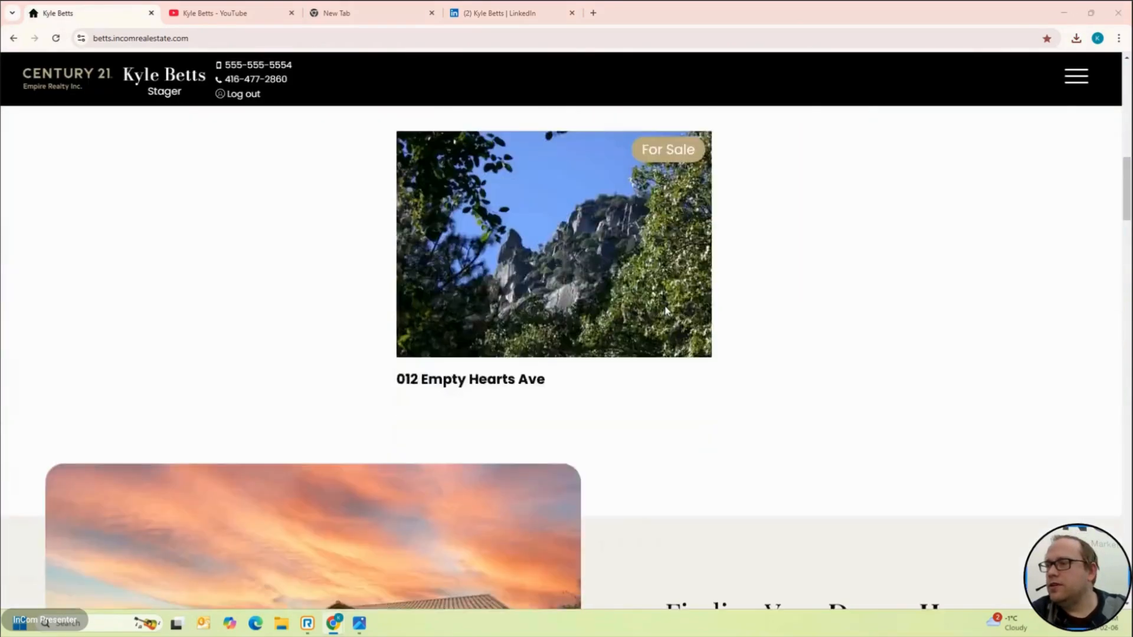
{"action": "scroll", "coordinate": [664, 305], "scroll_direction": "down", "scroll_amount": 10}
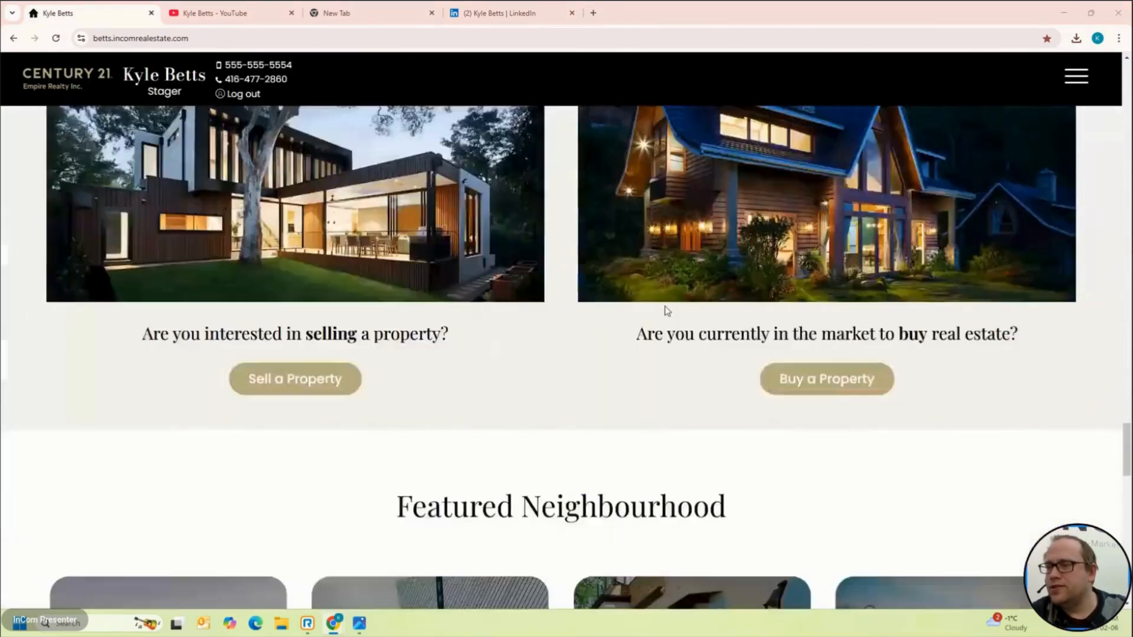
{"action": "left_click", "coordinate": [340, 388]}
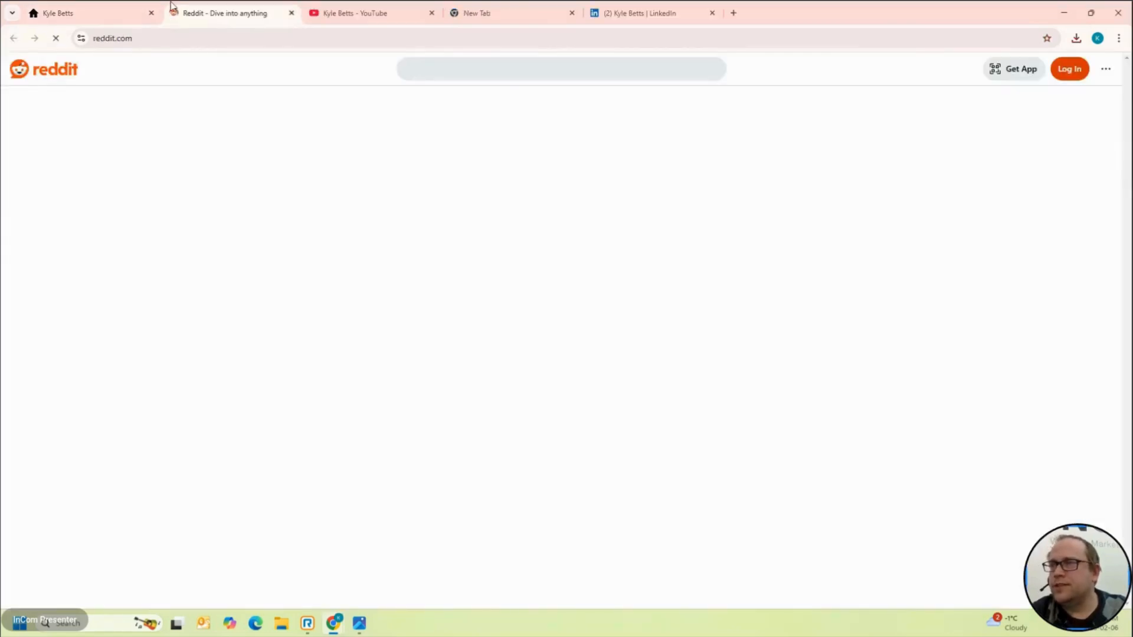
{"action": "left_click", "coordinate": [130, 7]}
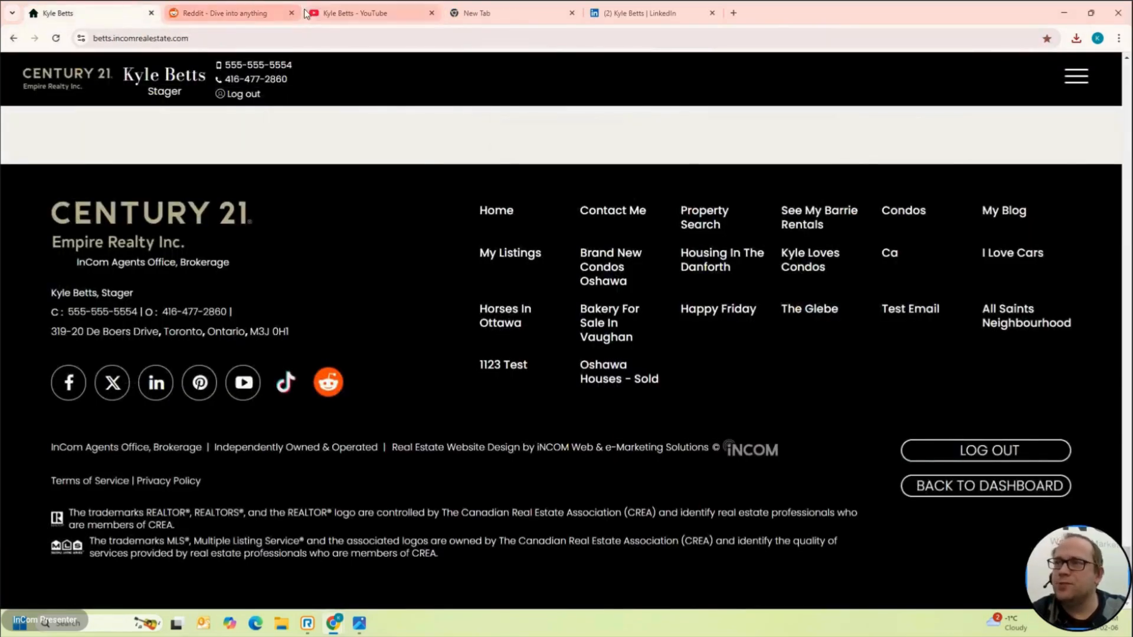
{"action": "left_click", "coordinate": [220, 13]}
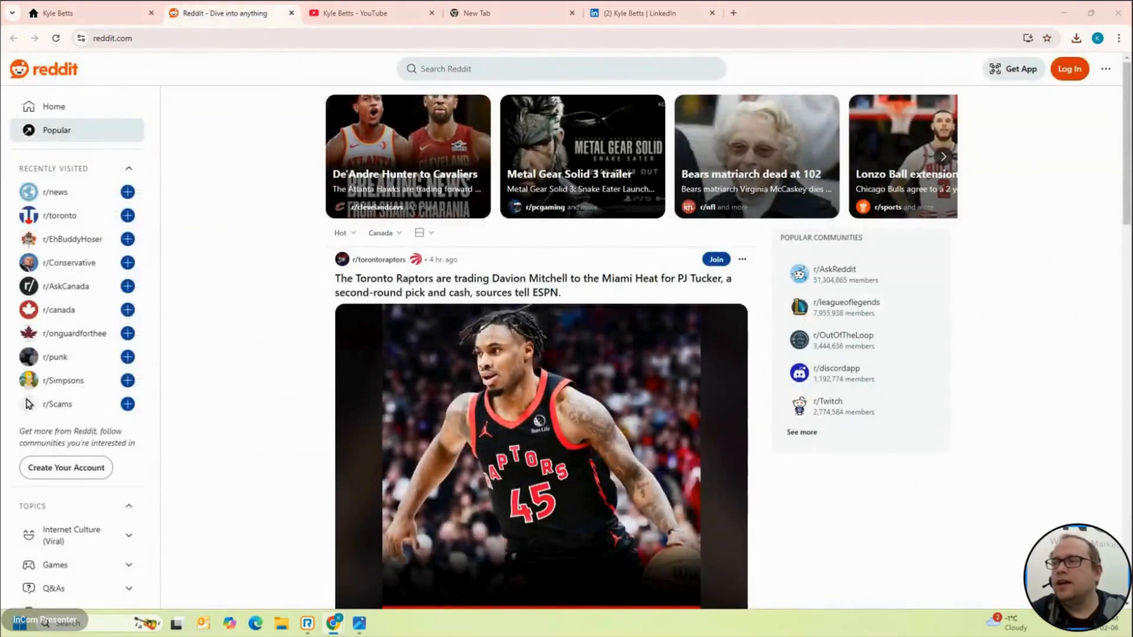
{"action": "left_click", "coordinate": [103, 8]}
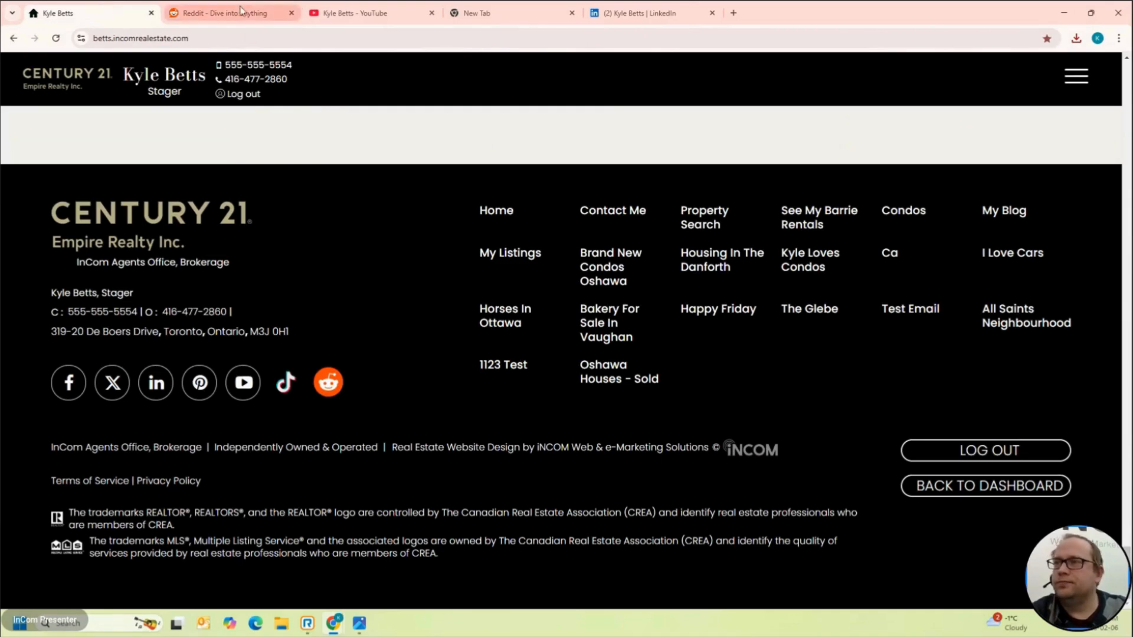
{"action": "left_click", "coordinate": [292, 13]}
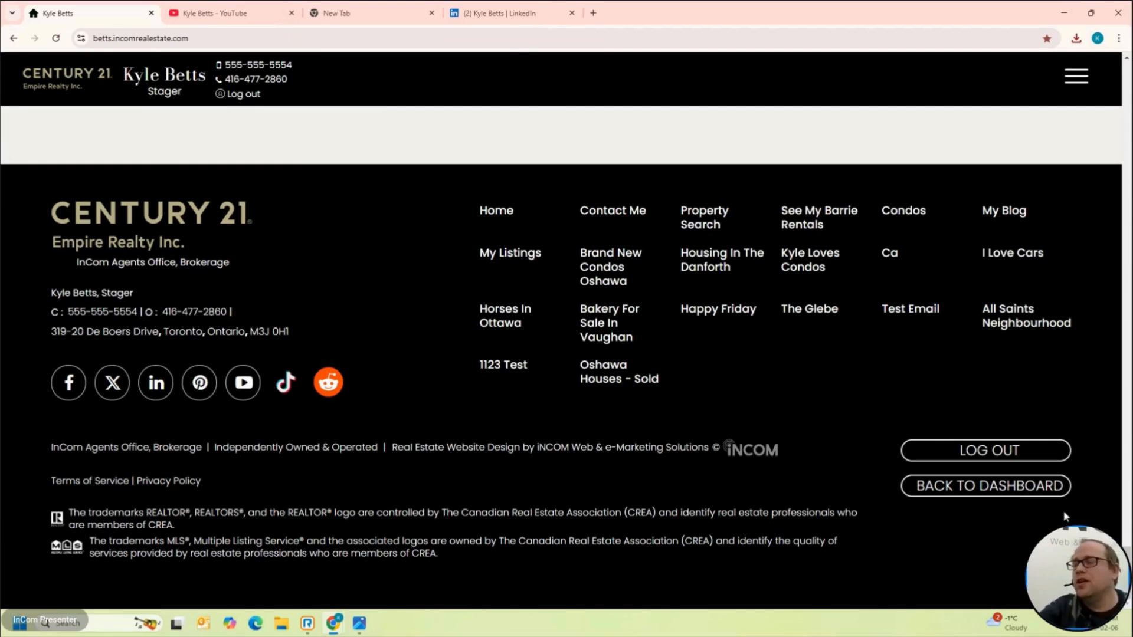
{"action": "left_click", "coordinate": [1029, 497]}
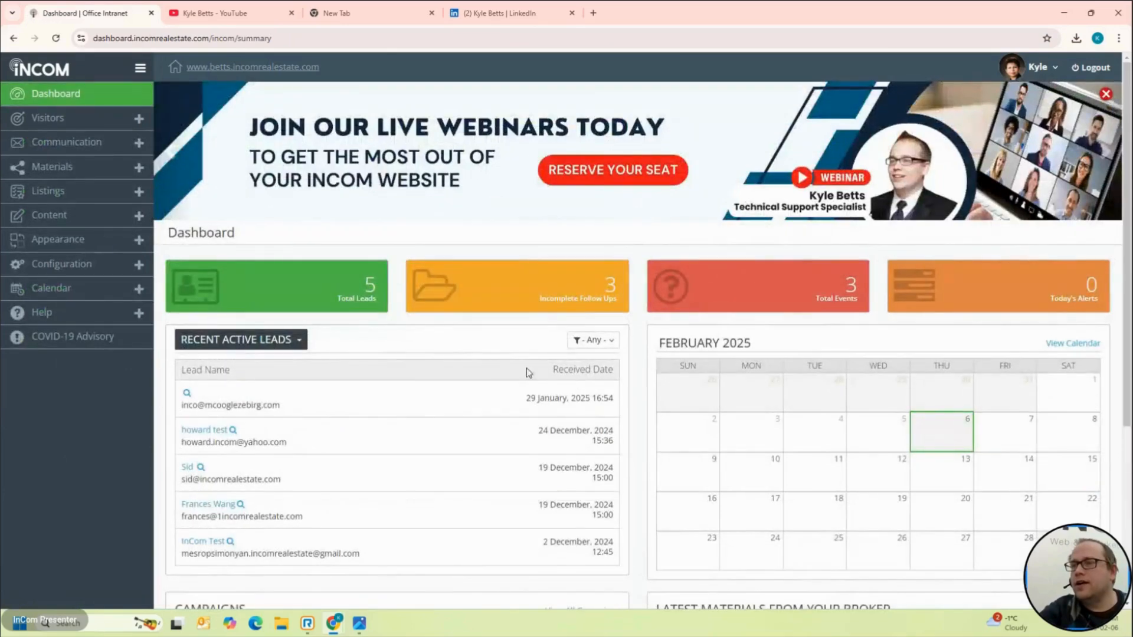
Step: Open the Help > Video Tutorial page in a new Chrome tab
{"action": "left_click", "coordinate": [57, 316]}
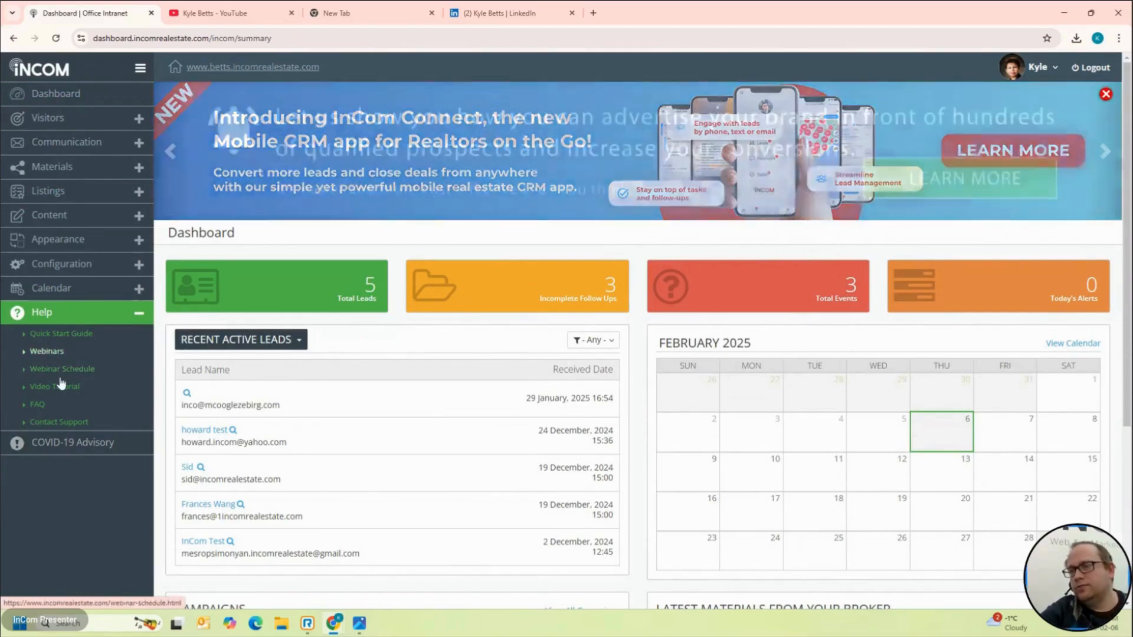
{"action": "left_click", "coordinate": [65, 390]}
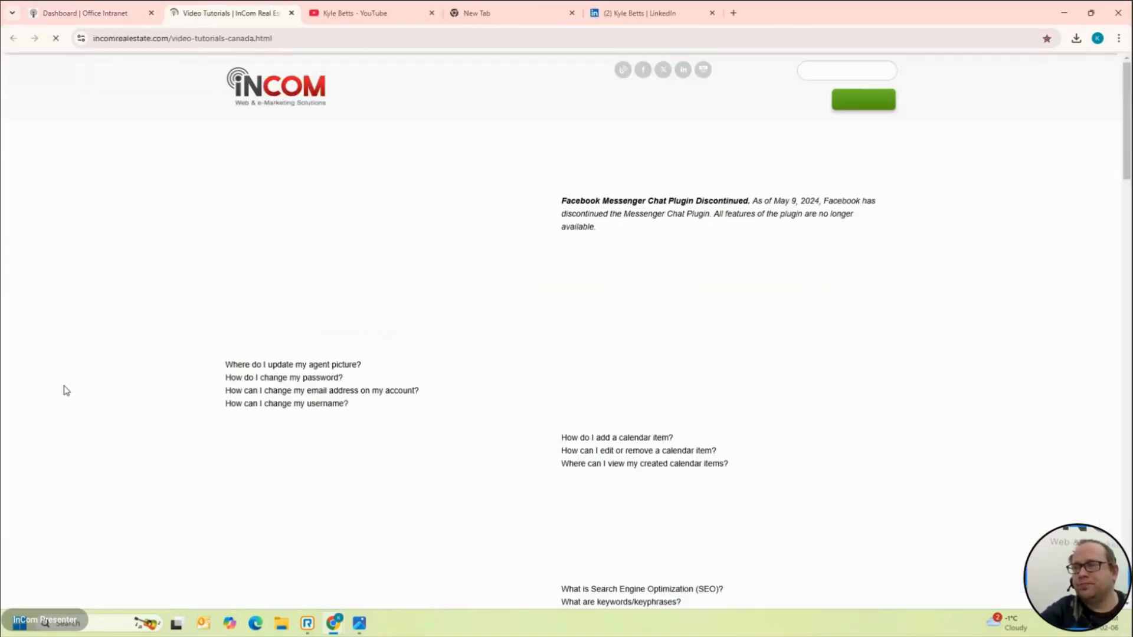
{"action": "scroll", "coordinate": [698, 543], "scroll_direction": "down", "scroll_amount": 20}
{"action": "scroll", "coordinate": [698, 544], "scroll_direction": "up", "scroll_amount": 15}
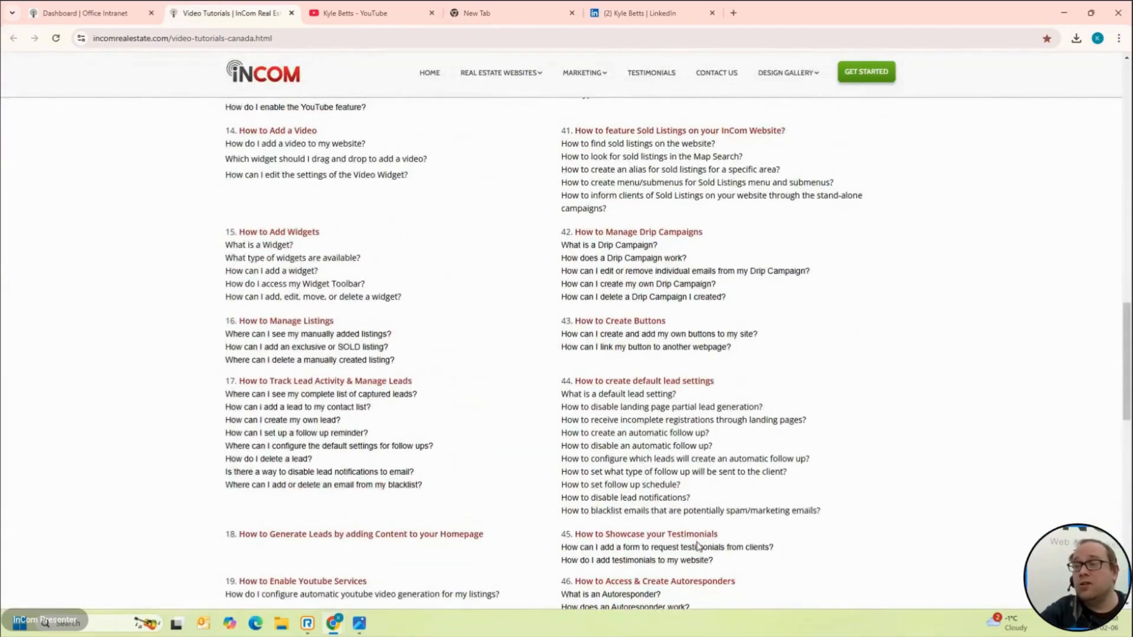
{"action": "scroll", "coordinate": [505, 450], "scroll_direction": "down", "scroll_amount": 4}
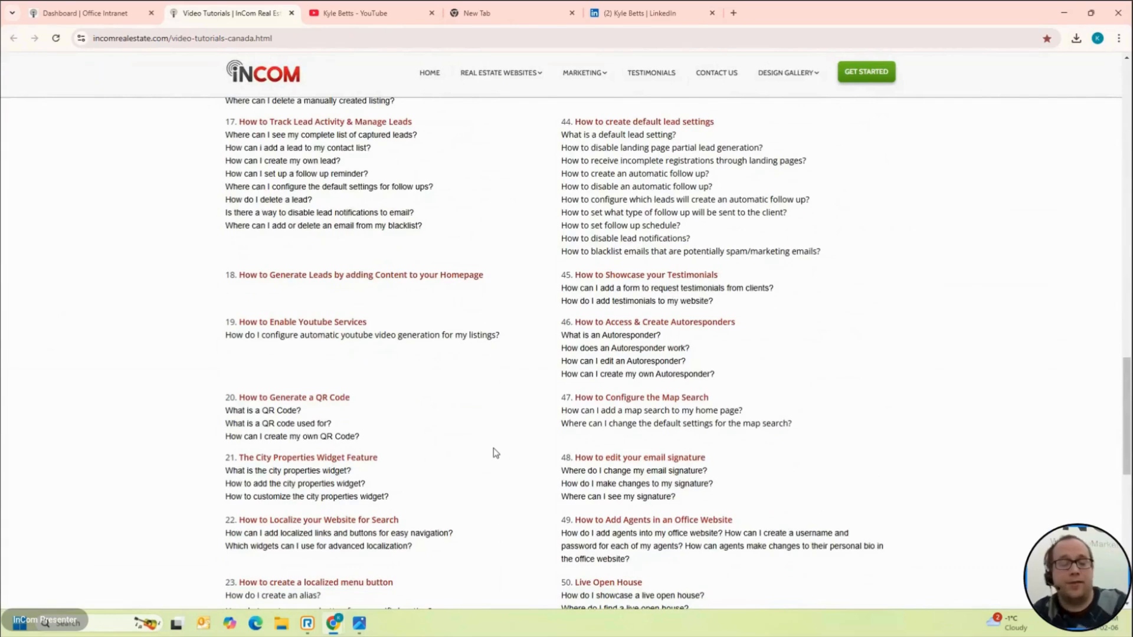
Step: Search the page for 'social' to reach tutorial 13, How to integrate Social Media
{"action": "key", "text": "ctrl+f"}
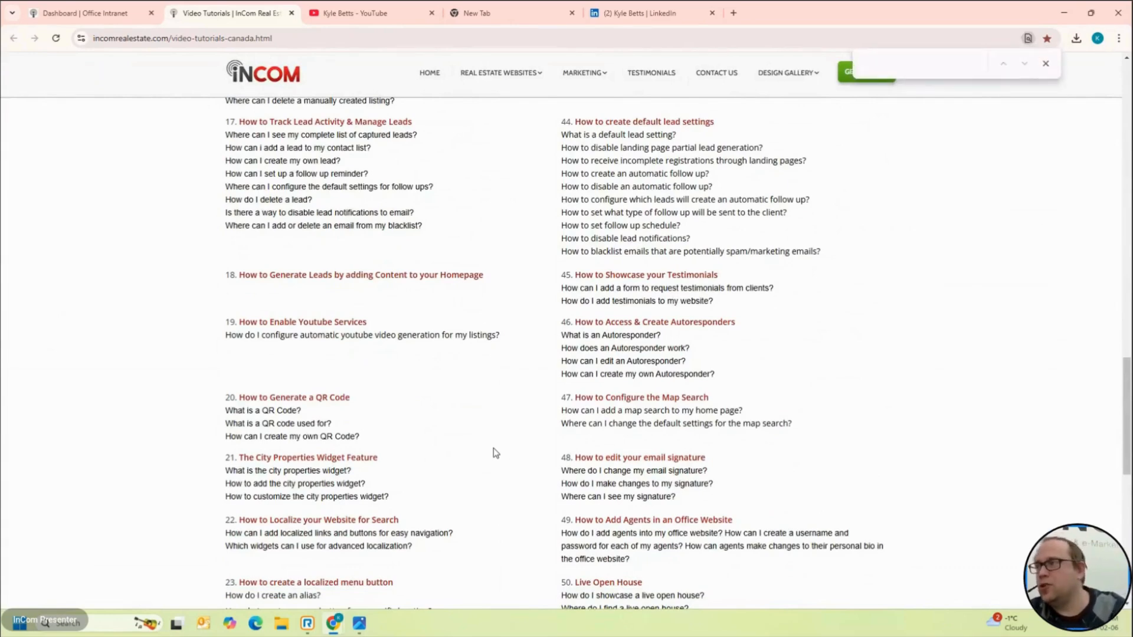
{"action": "type", "text": "s"}
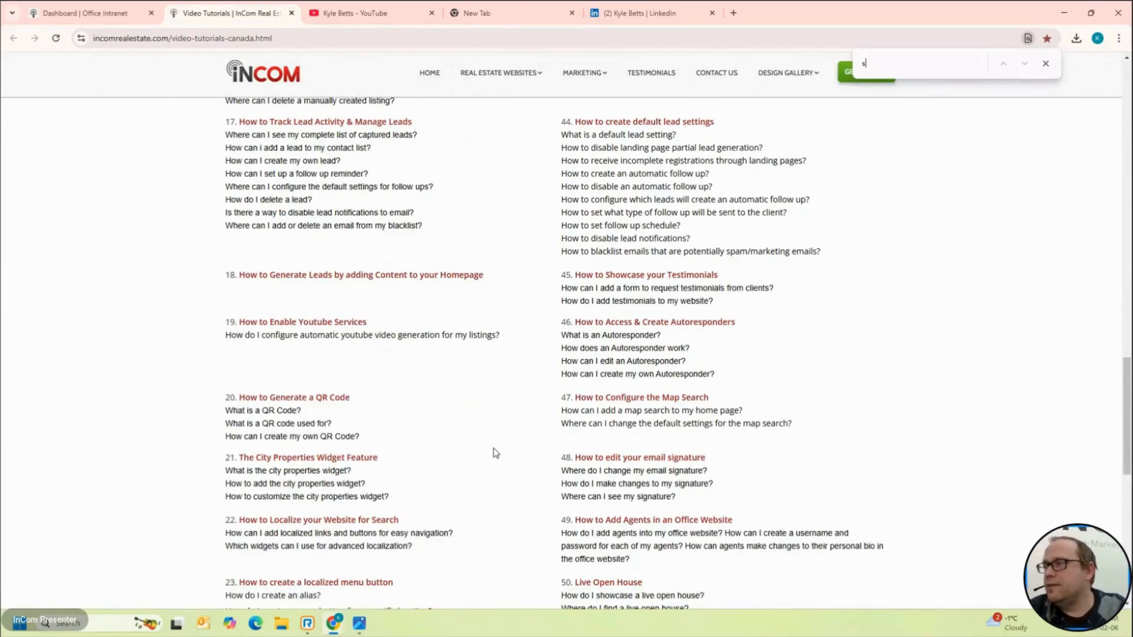
{"action": "type", "text": "ocial"}
{"action": "key", "text": "Return"}
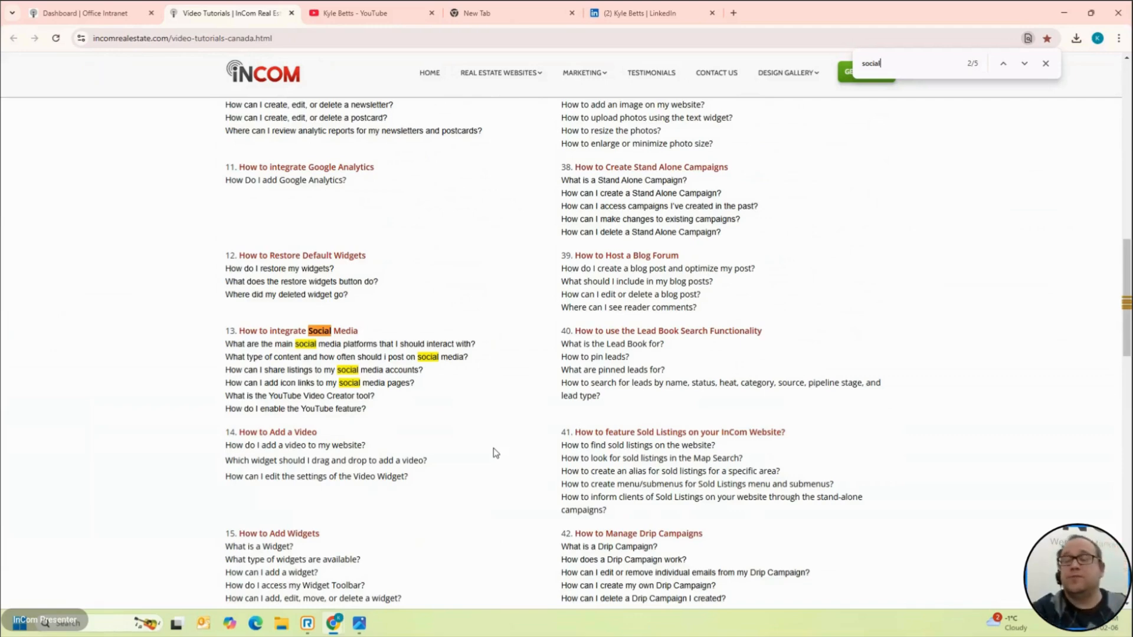
{"action": "left_click", "coordinate": [132, 6]}
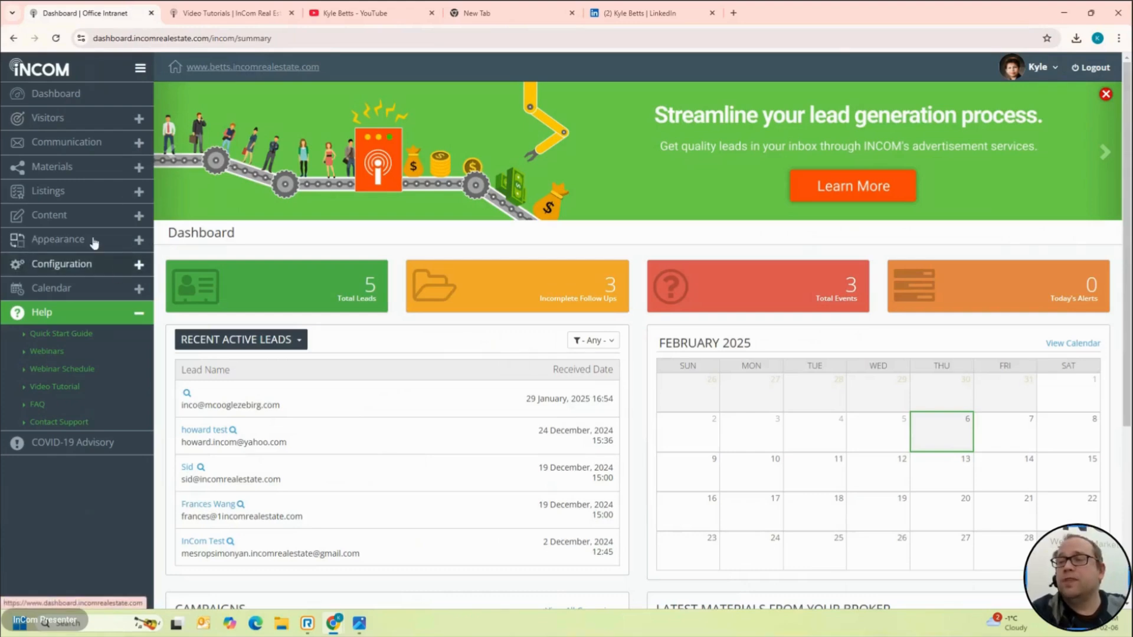
Step: Open Content > Widgets Manager and scroll down to the homepage's empty areas
{"action": "left_click", "coordinate": [69, 217]}
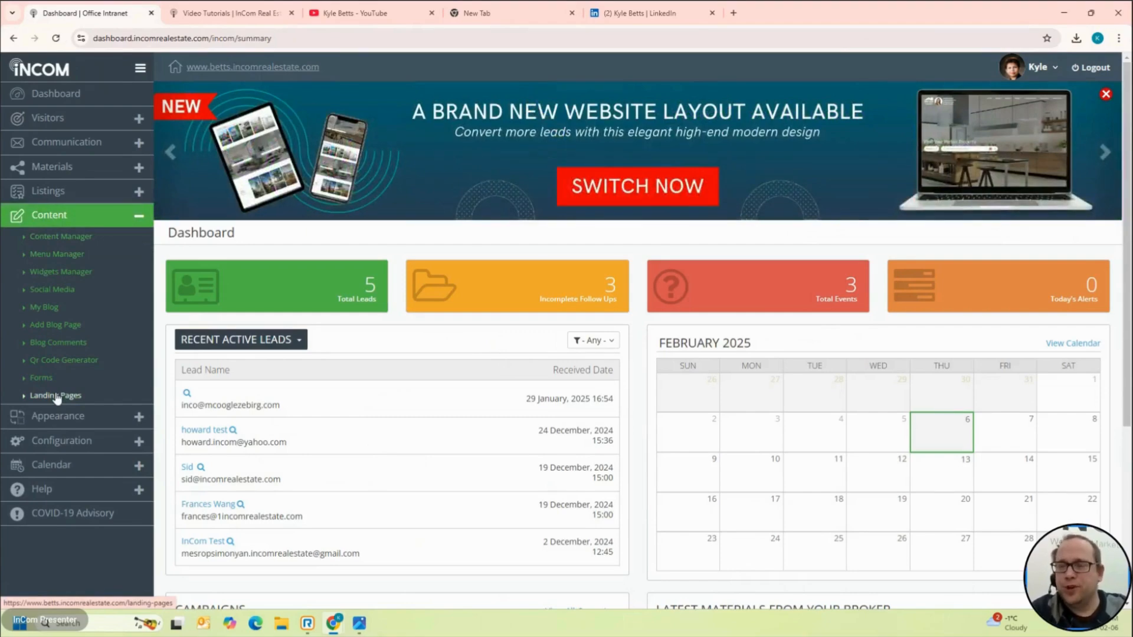
{"action": "left_click", "coordinate": [58, 196]}
{"action": "left_click", "coordinate": [66, 253]}
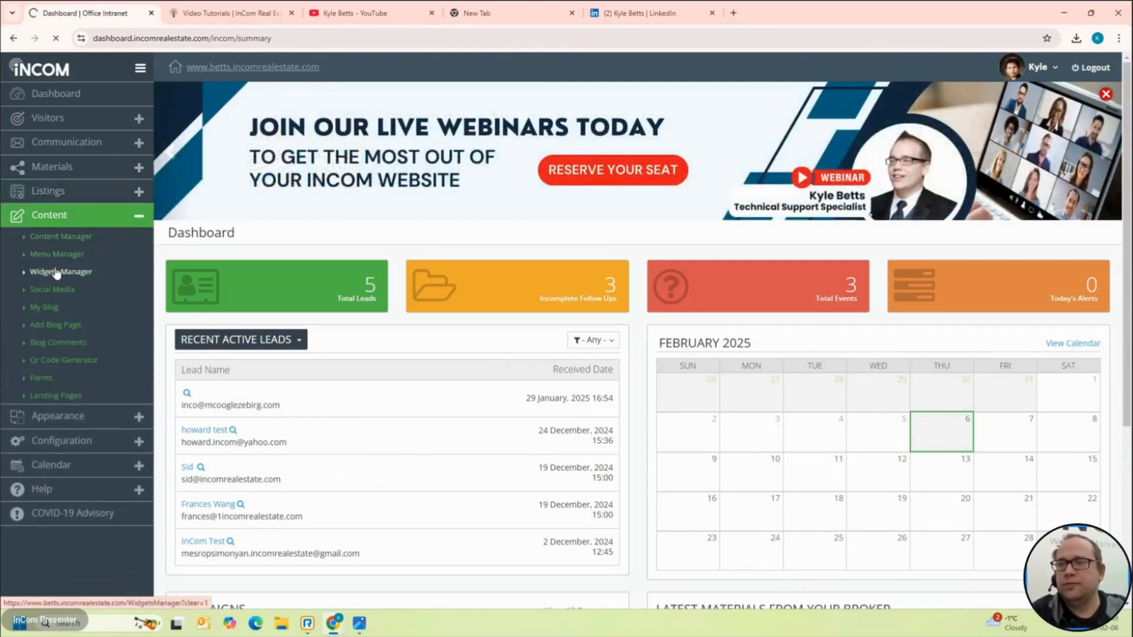
{"action": "scroll", "coordinate": [142, 453], "scroll_direction": "down", "scroll_amount": 1}
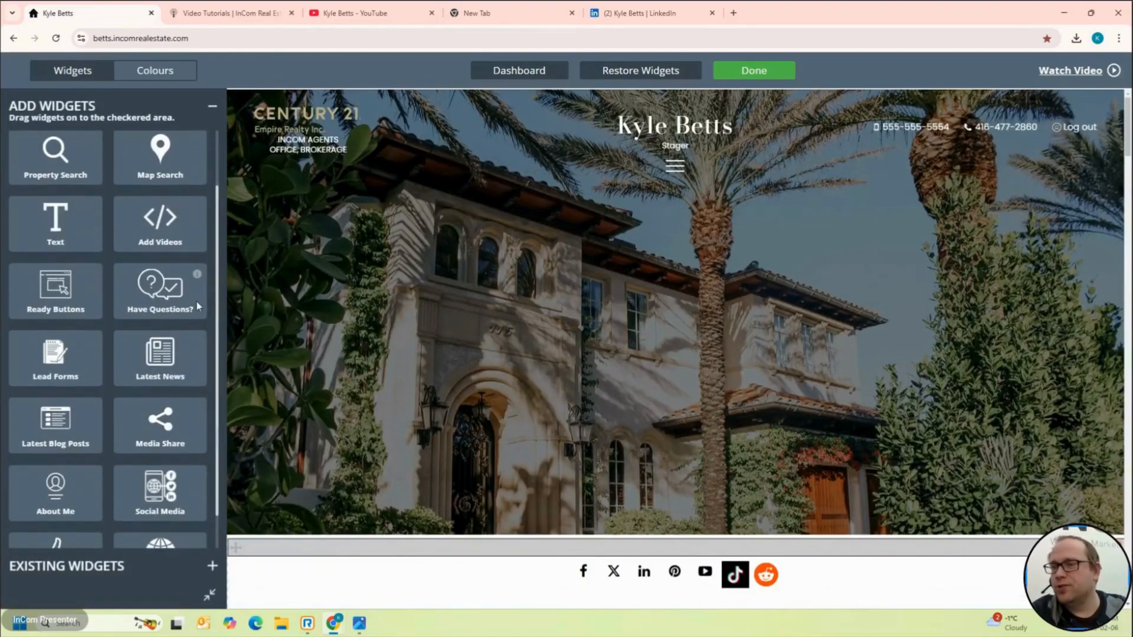
{"action": "scroll", "coordinate": [195, 300], "scroll_direction": "down", "scroll_amount": 1}
{"action": "scroll", "coordinate": [228, 298], "scroll_direction": "down", "scroll_amount": 7}
{"action": "scroll", "coordinate": [229, 303], "scroll_direction": "down", "scroll_amount": 20}
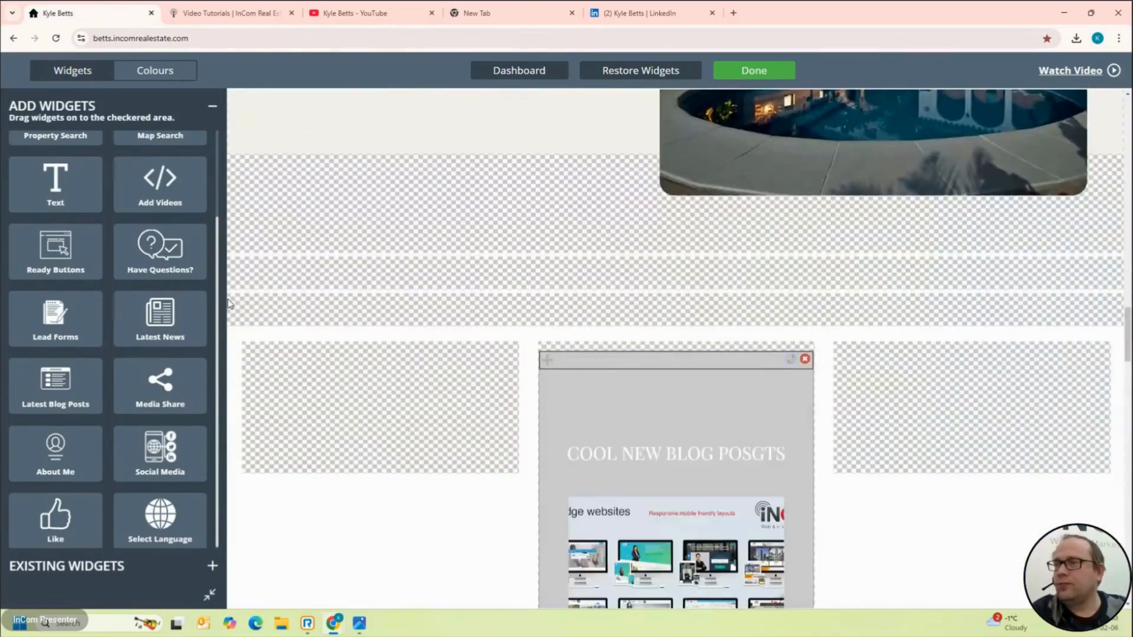
{"action": "scroll", "coordinate": [229, 303], "scroll_direction": "down", "scroll_amount": 3}
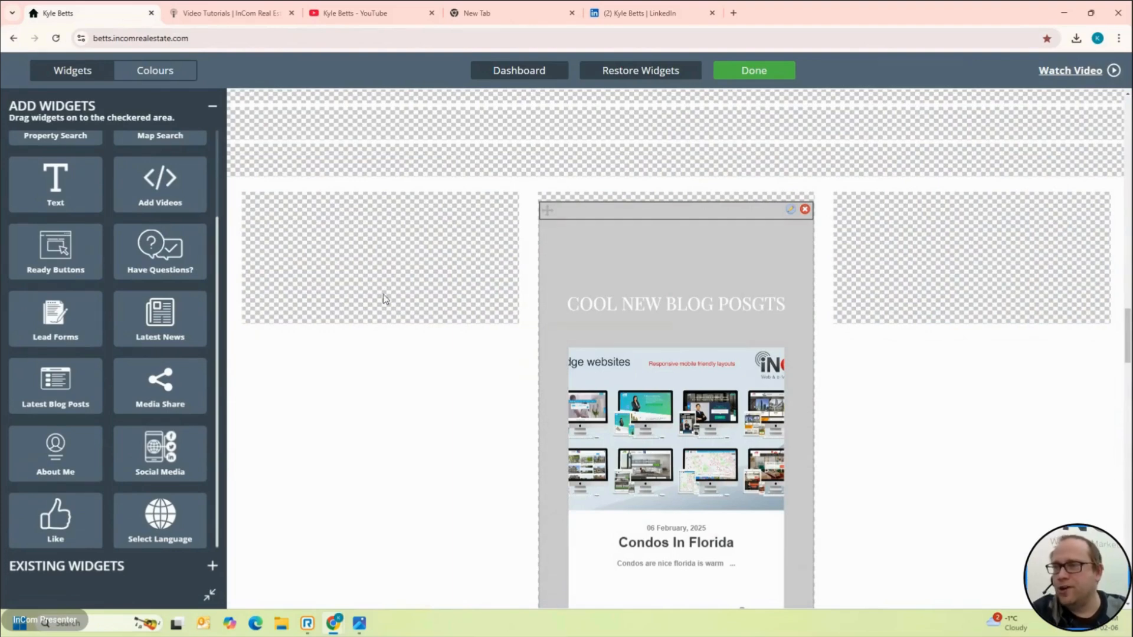
Step: Place Have Questions left and a Free Home Evaluation lead form right, then return to Dashboard
{"action": "left_click_drag", "start_coordinate": [164, 260], "coordinate": [331, 267]}
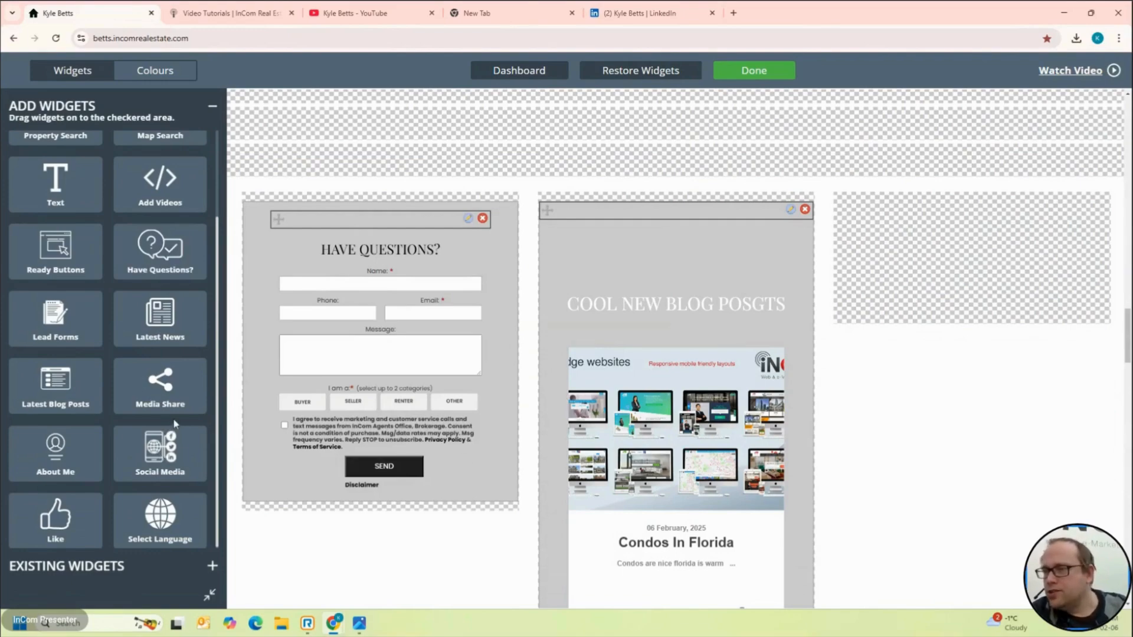
{"action": "left_click_drag", "start_coordinate": [73, 316], "coordinate": [930, 263]}
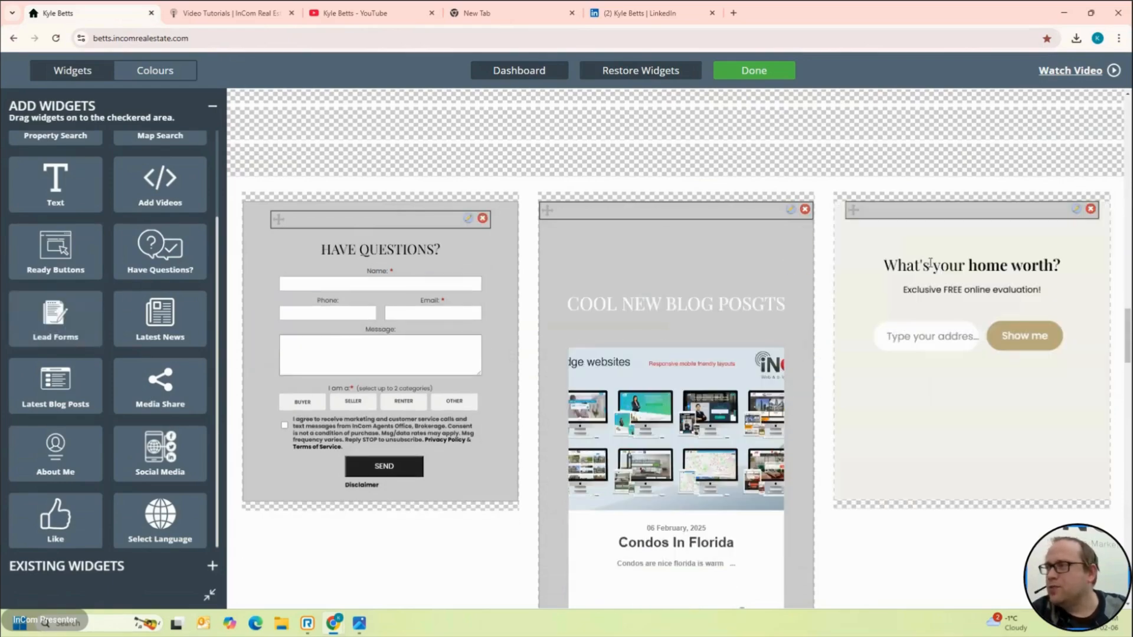
{"action": "left_click", "coordinate": [1078, 213]}
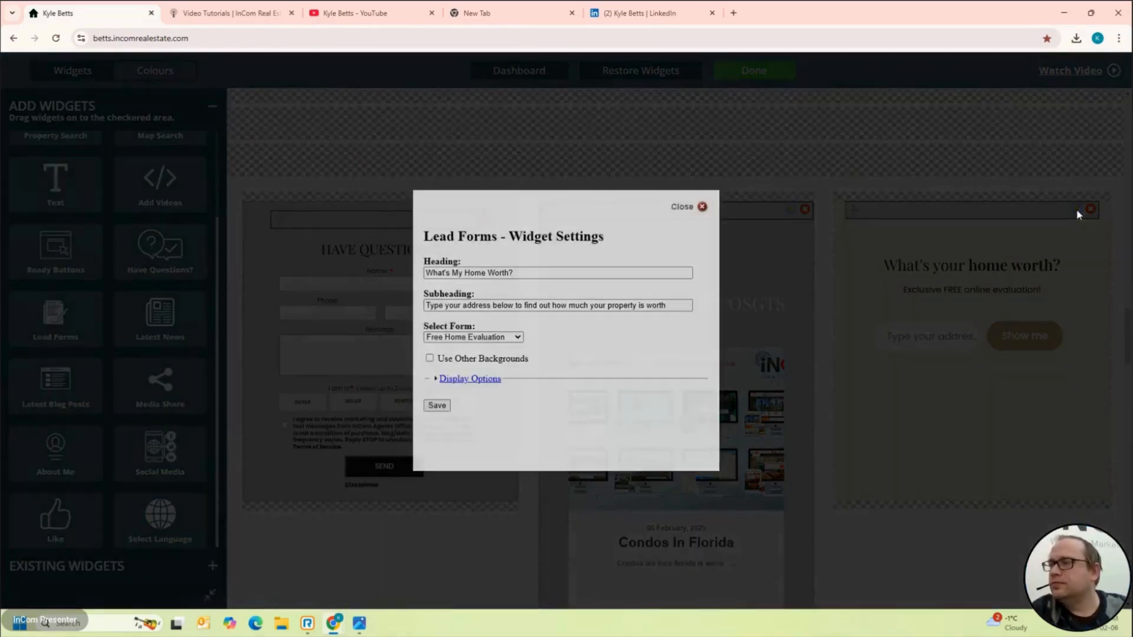
{"action": "left_click", "coordinate": [514, 336]}
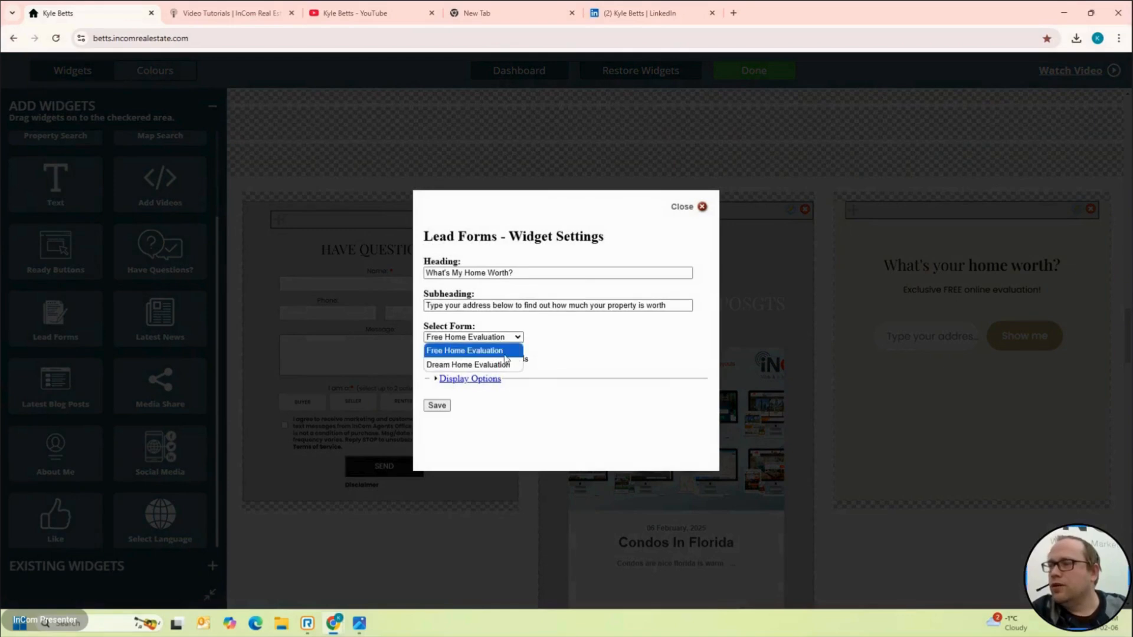
{"action": "left_click", "coordinate": [651, 344]}
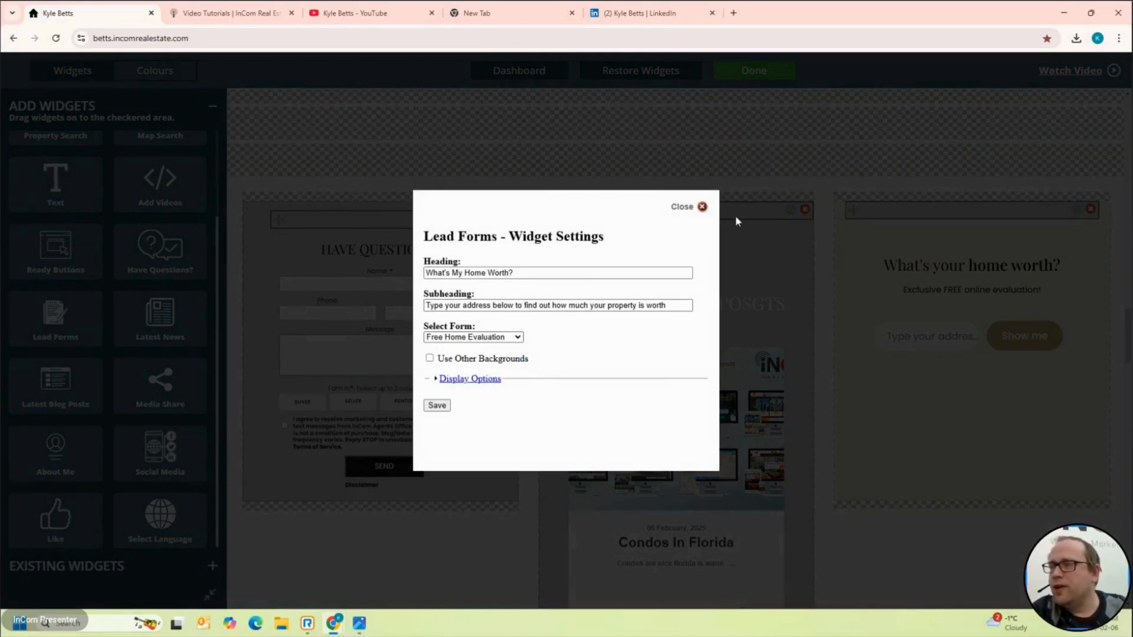
{"action": "left_click", "coordinate": [702, 207]}
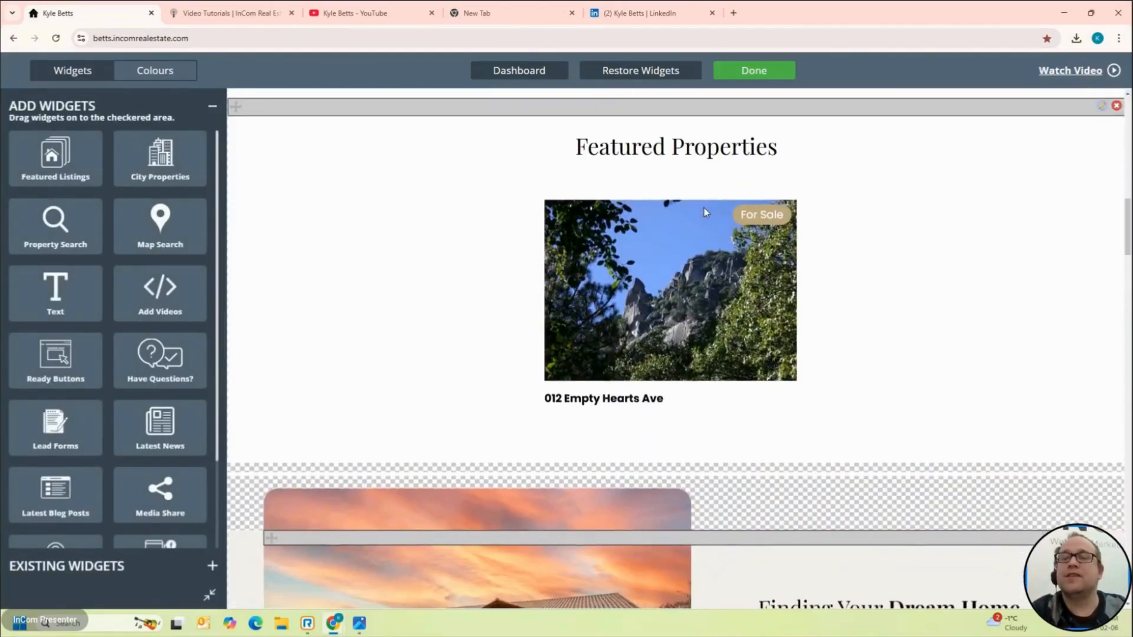
{"action": "left_click", "coordinate": [519, 71]}
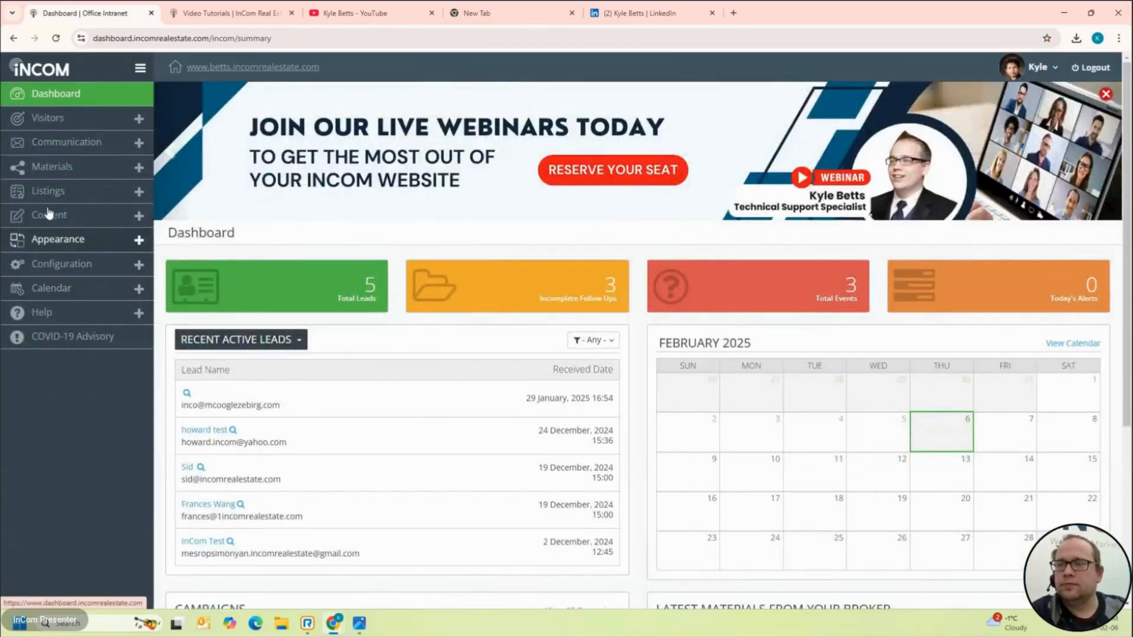
Step: Under Content > Forms, start a new webform and put the cursor in its Title field
{"action": "left_click", "coordinate": [50, 217]}
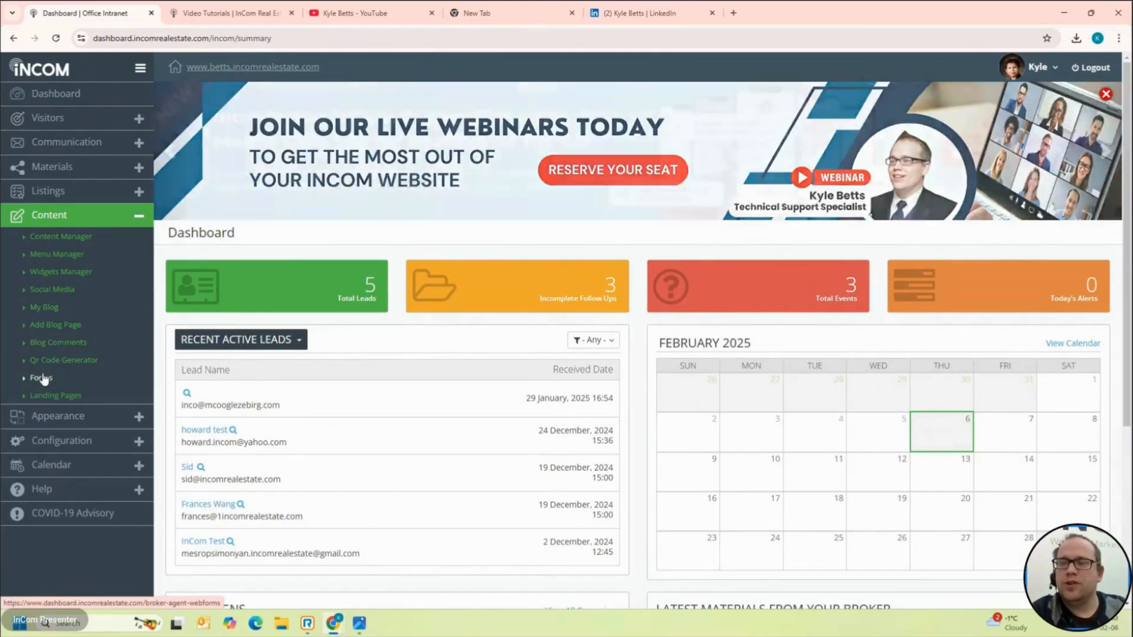
{"action": "left_click", "coordinate": [41, 378]}
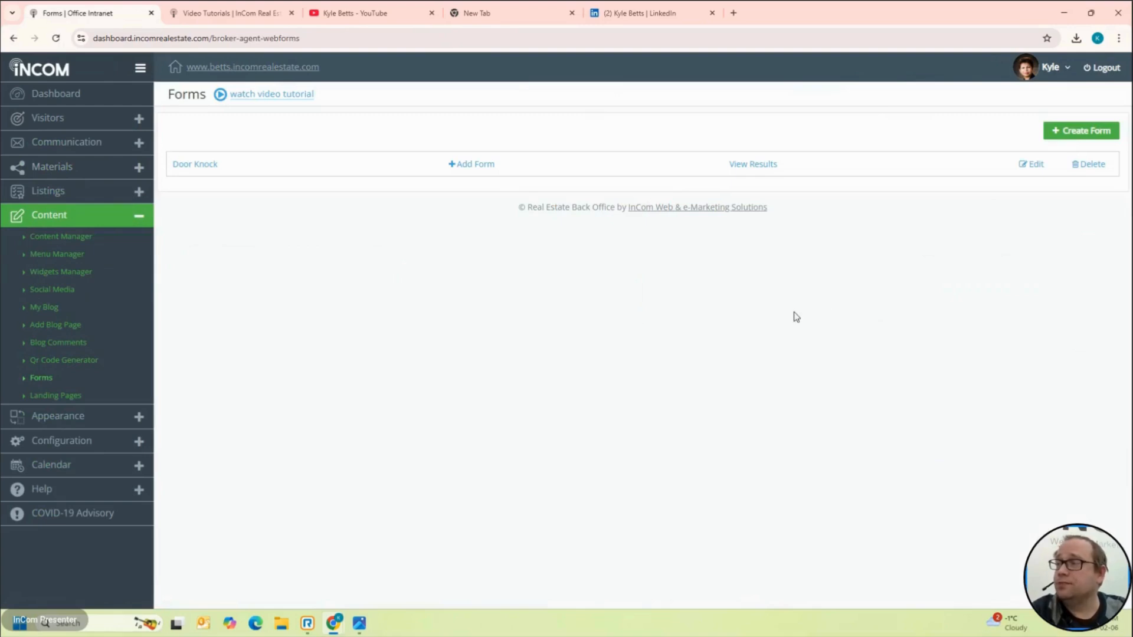
{"action": "left_click", "coordinate": [1084, 141]}
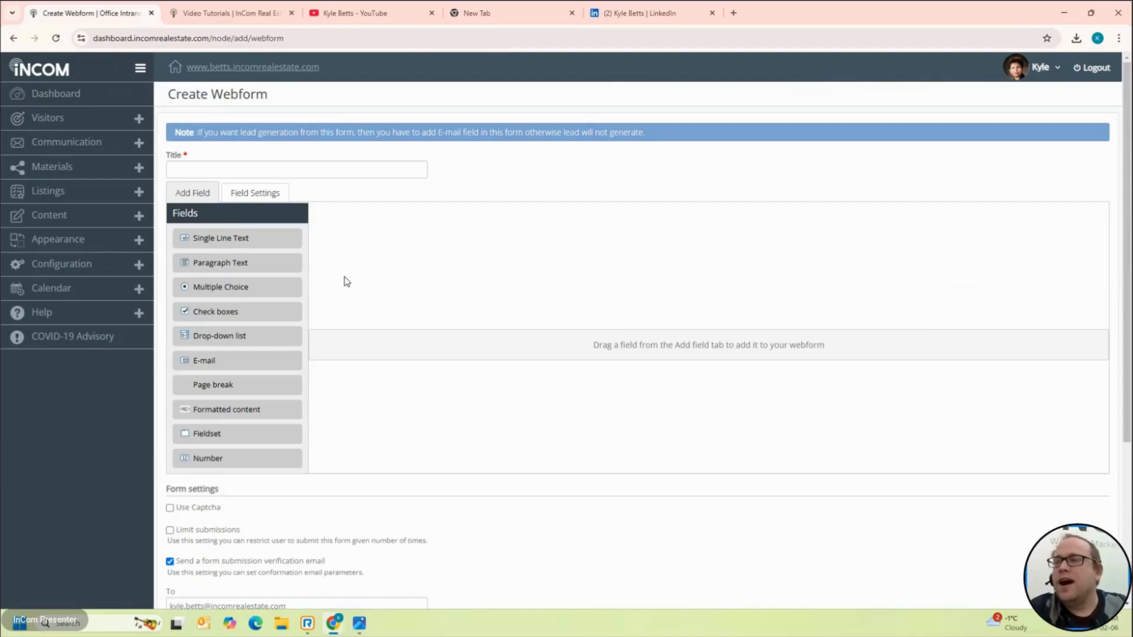
{"action": "left_click", "coordinate": [262, 167]}
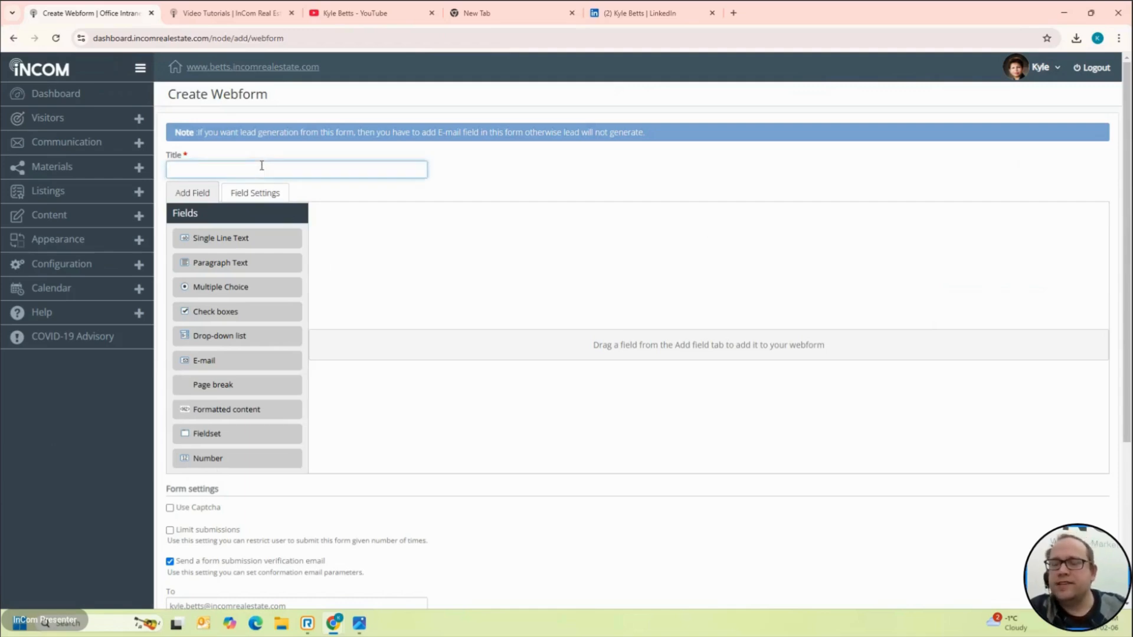
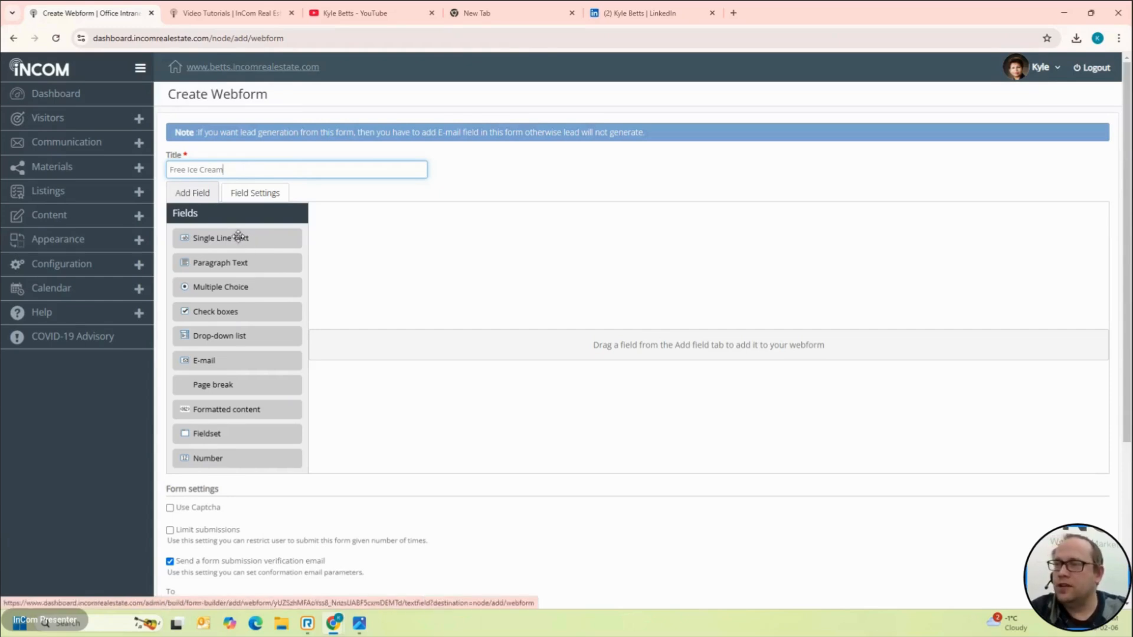
Step: Add a single-line text field labelled First Name to the Free Ice Cream form
{"action": "left_click_drag", "start_coordinate": [238, 236], "coordinate": [606, 247]}
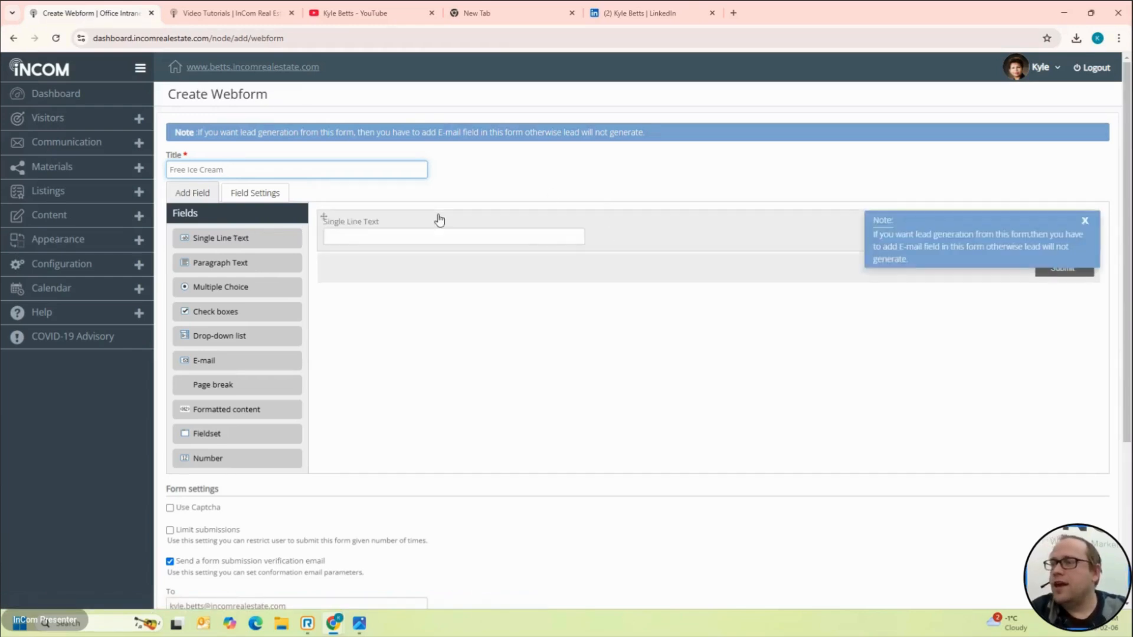
{"action": "left_click", "coordinate": [380, 224]}
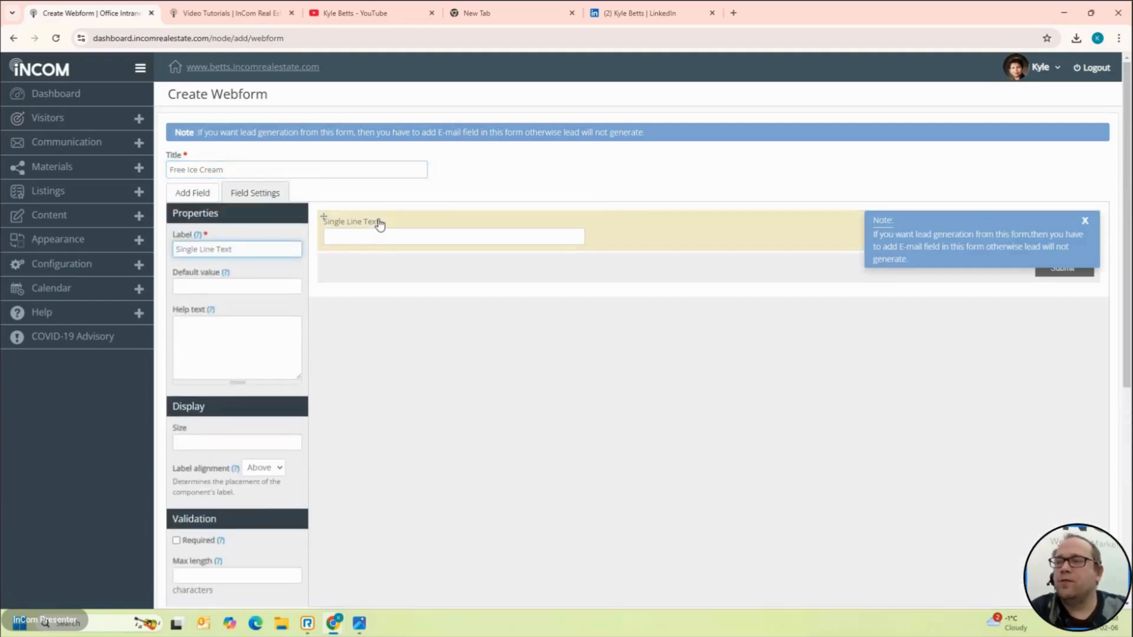
{"action": "left_click", "coordinate": [275, 252]}
{"action": "key", "text": "shift+Left"}
{"action": "key", "text": "shift+Left"}
{"action": "key", "text": "shift+Left"}
{"action": "key", "text": "shift+Left"}
{"action": "key", "text": "shift+Left"}
{"action": "key", "text": "shift+Left"}
{"action": "key", "text": "shift+Left"}
{"action": "key", "text": "shift+Left"}
{"action": "key", "text": "shift+Left"}
{"action": "key", "text": "shift+Left"}
{"action": "key", "text": "shift+Left"}
{"action": "key", "text": "shift+Left"}
{"action": "key", "text": "shift+Left"}
{"action": "key", "text": "shift+Left"}
{"action": "key", "text": "shift+Left"}
{"action": "key", "text": "shift+Left"}
{"action": "type", "text": "Fi"}
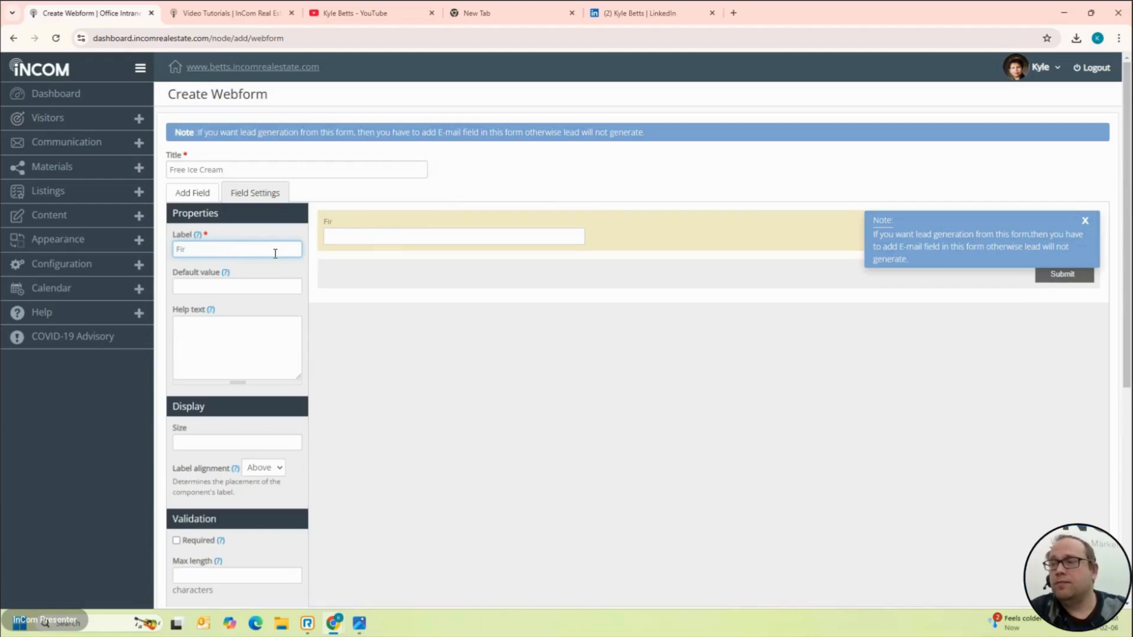
{"action": "left_click", "coordinate": [207, 198]}
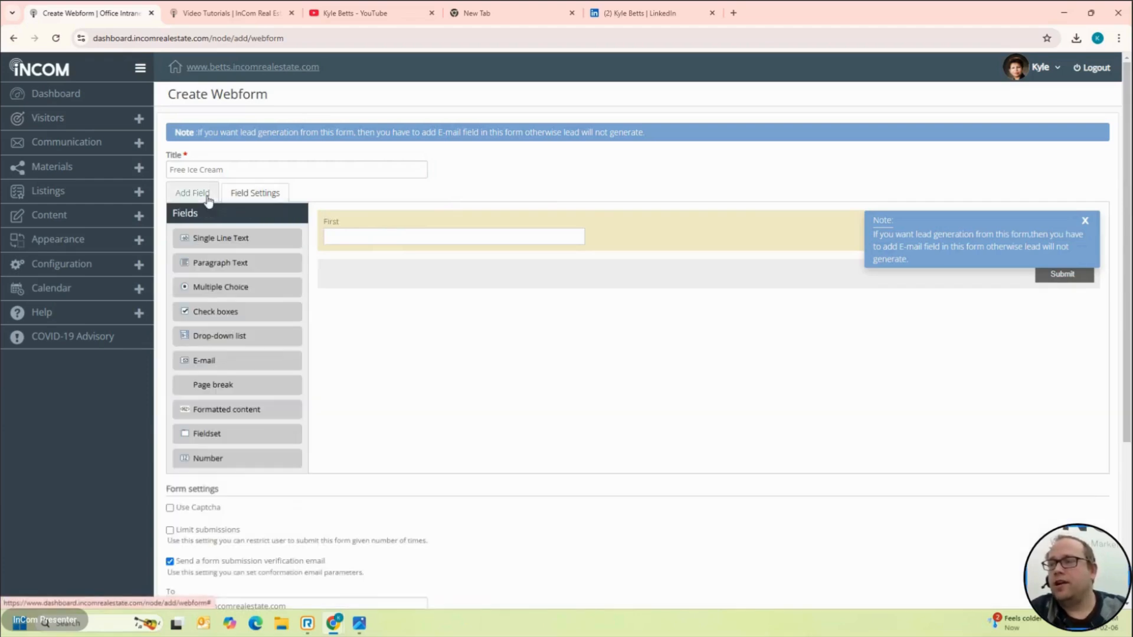
{"action": "left_click", "coordinate": [435, 225]}
{"action": "left_click", "coordinate": [251, 246]}
{"action": "type", "text": "Name"}
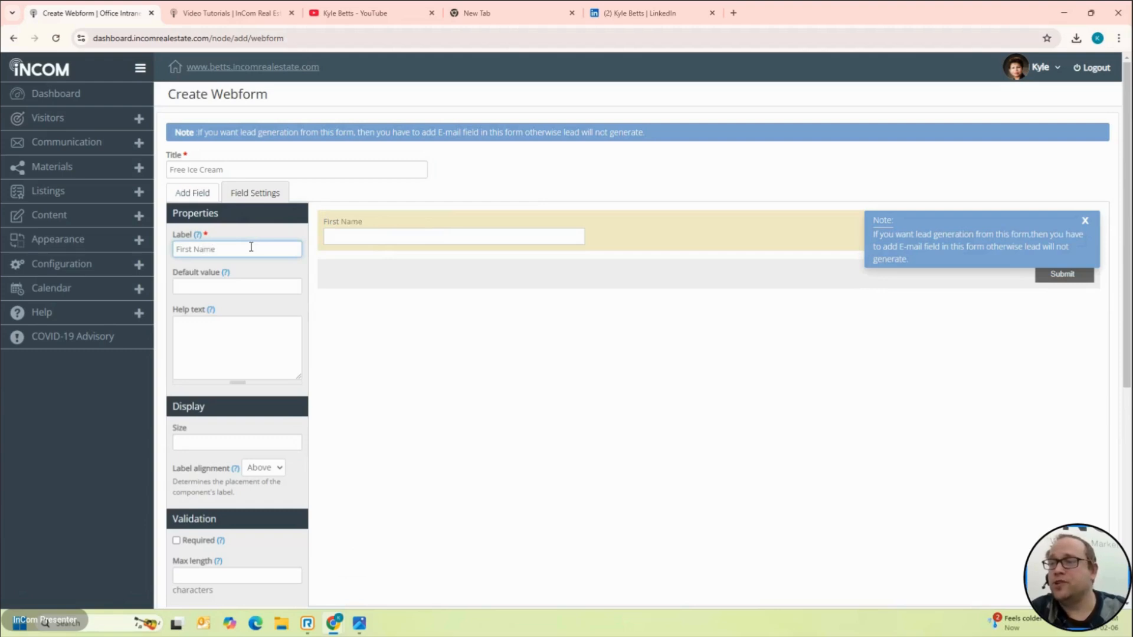
{"action": "left_click", "coordinate": [183, 195]}
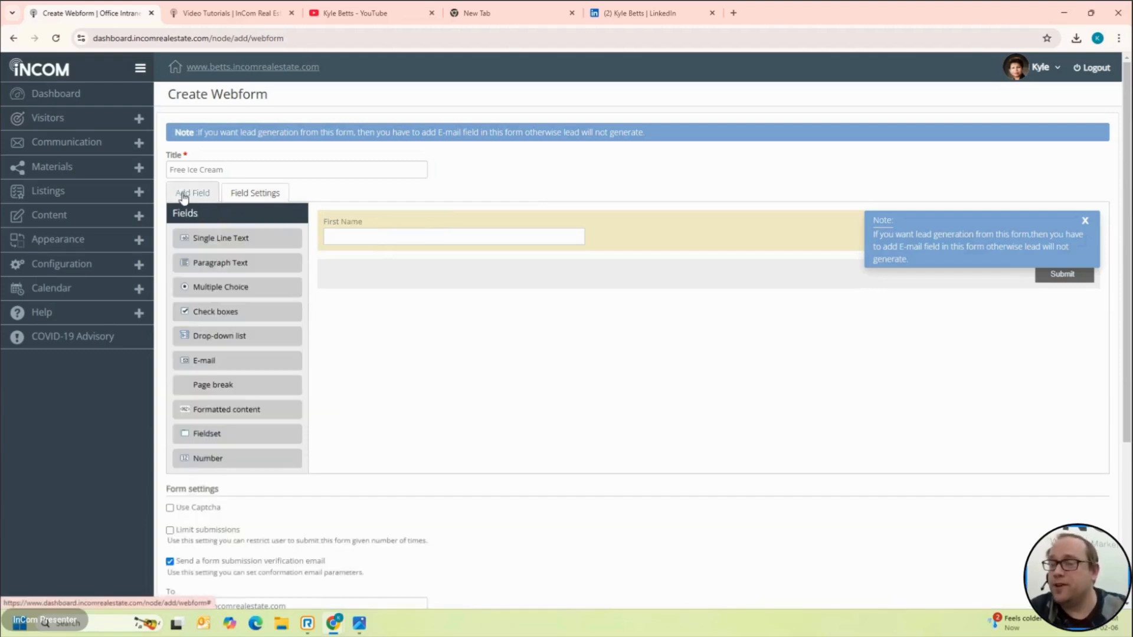
Step: Add a second single-line text field below it labelled Last Name
{"action": "left_click_drag", "start_coordinate": [222, 235], "coordinate": [387, 295]}
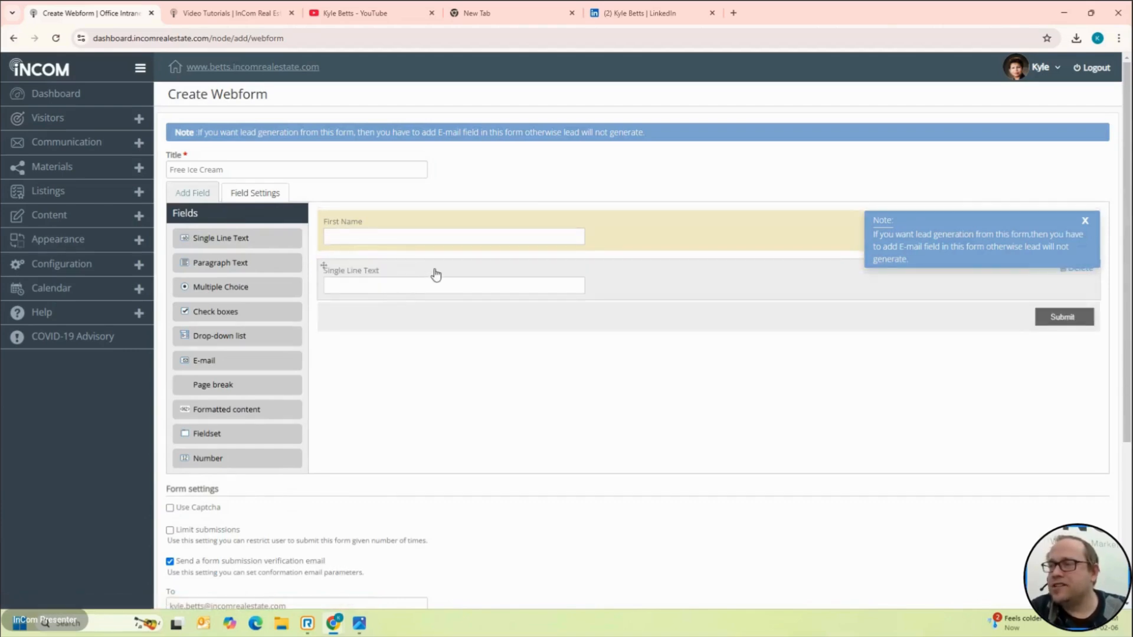
{"action": "left_click", "coordinate": [435, 274]}
{"action": "double_click", "coordinate": [252, 252]}
{"action": "triple_click", "coordinate": [252, 252]}
{"action": "type", "text": "Last Name"}
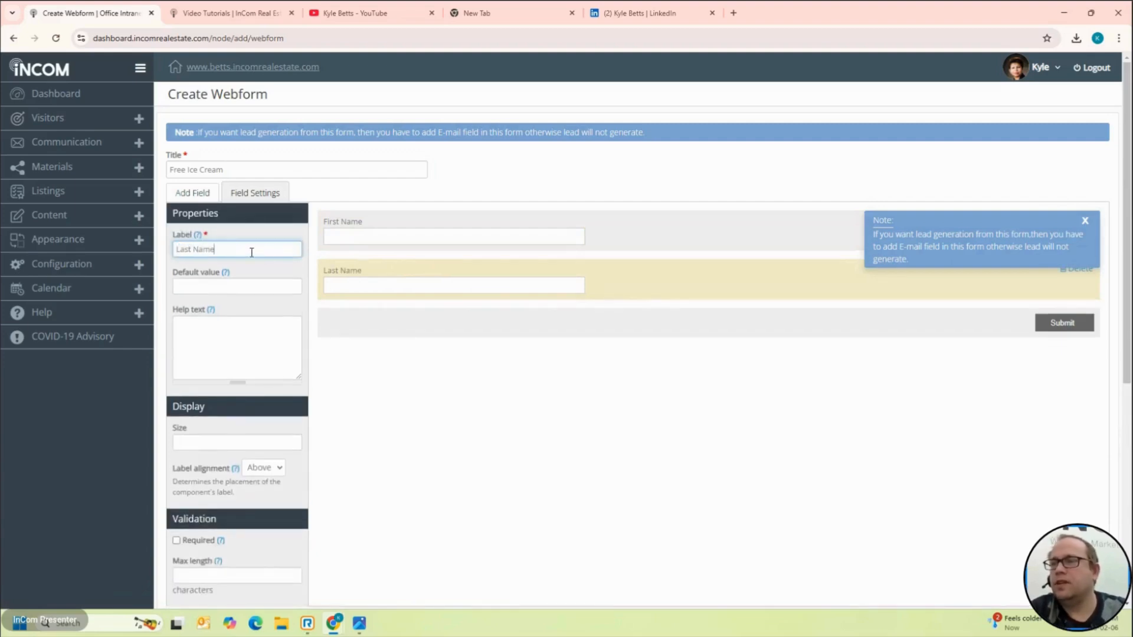
{"action": "left_click", "coordinate": [194, 194]}
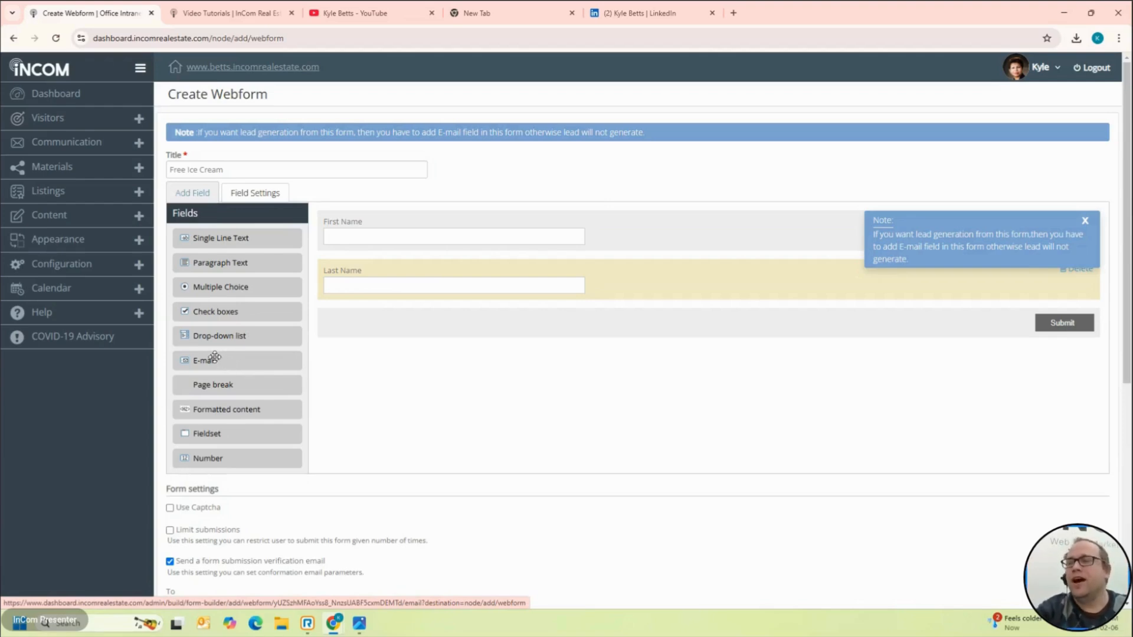
Step: Add an E-mail field and a single-line text field labelled Phone Number
{"action": "left_click_drag", "start_coordinate": [214, 360], "coordinate": [405, 396]}
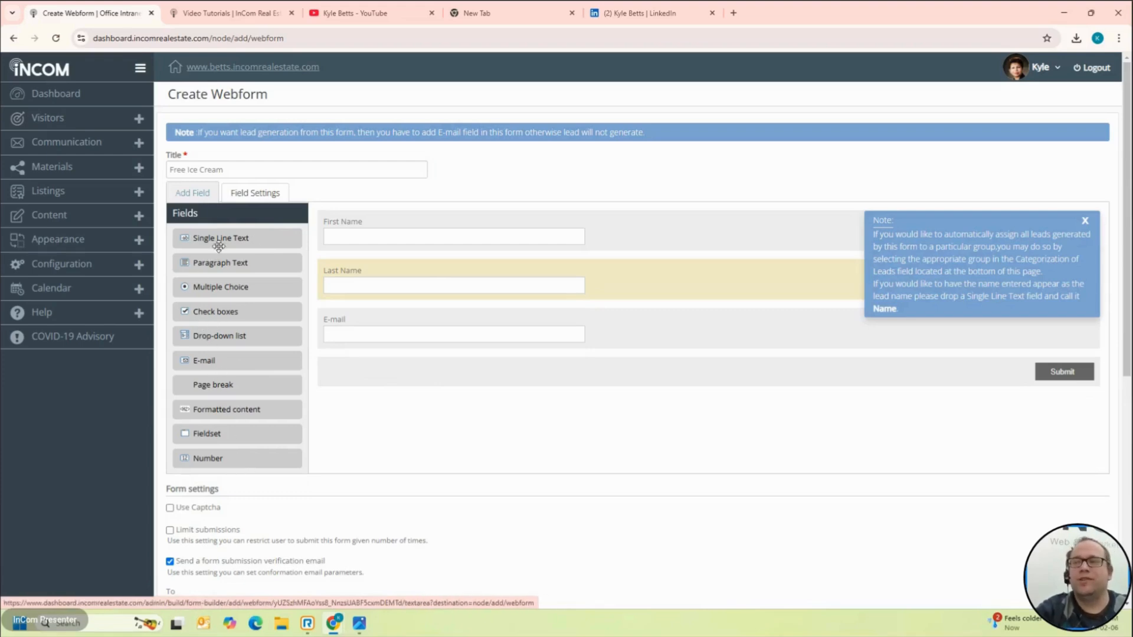
{"action": "left_click_drag", "start_coordinate": [219, 255], "coordinate": [445, 459]}
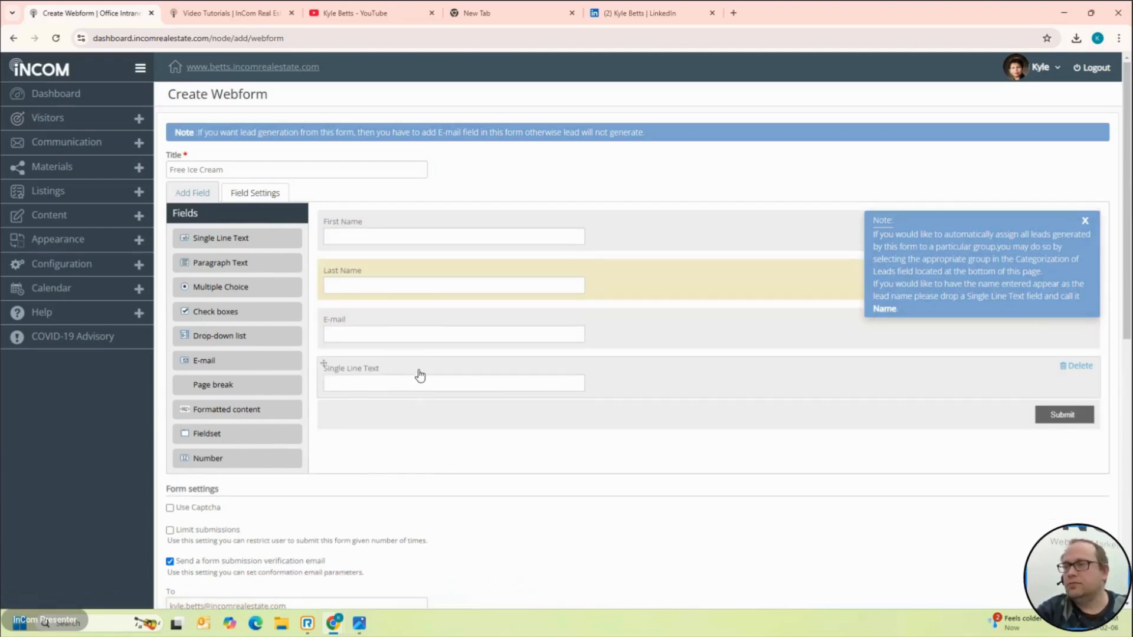
{"action": "left_click", "coordinate": [420, 375]}
{"action": "double_click", "coordinate": [239, 249]}
{"action": "key", "text": "ctrl+a"}
{"action": "type", "text": "phone Num"}
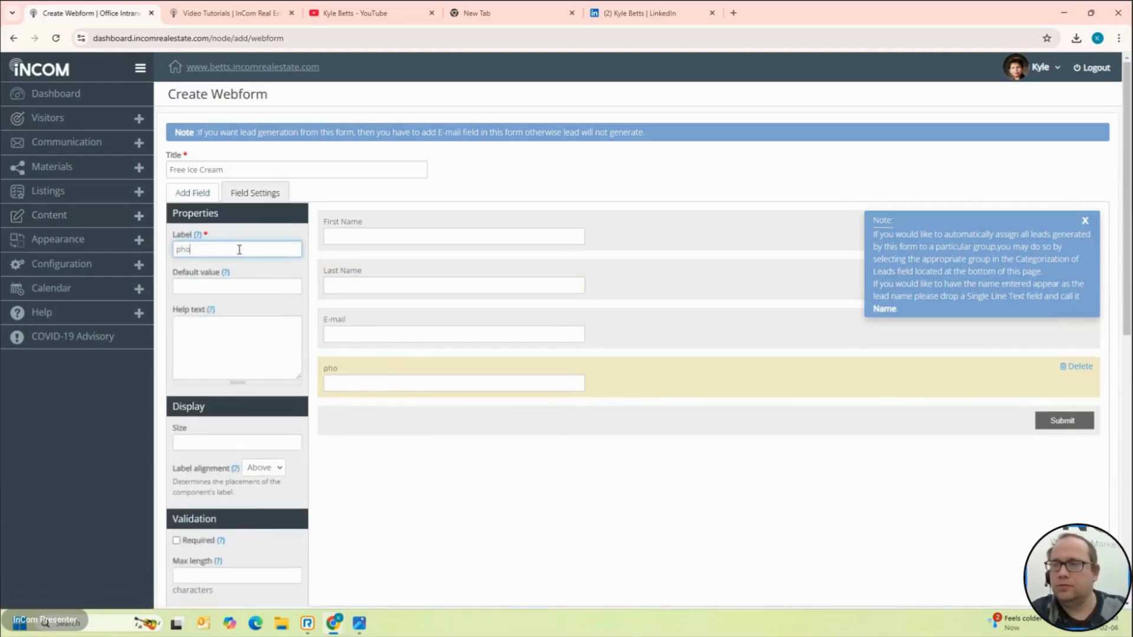
{"action": "key", "text": "BackSpace"}
{"action": "key", "text": "BackSpace"}
{"action": "key", "text": "BackSpace"}
{"action": "key", "text": "BackSpace"}
{"action": "key", "text": "BackSpace"}
{"action": "key", "text": "BackSpace"}
{"action": "type", "text": "Phone Number"}
{"action": "left_click", "coordinate": [202, 196]}
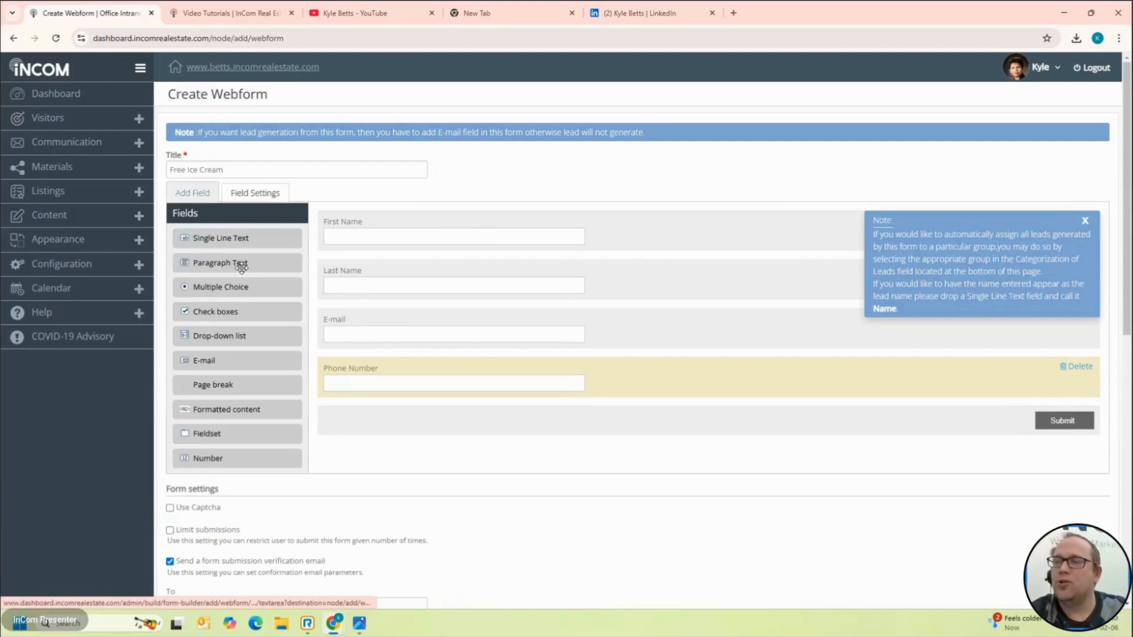
Step: Add a Paragraph Text field below Phone Number and relabel it Comments
{"action": "left_click_drag", "start_coordinate": [241, 267], "coordinate": [463, 523]}
{"action": "scroll", "coordinate": [462, 523], "scroll_direction": "down", "scroll_amount": 2}
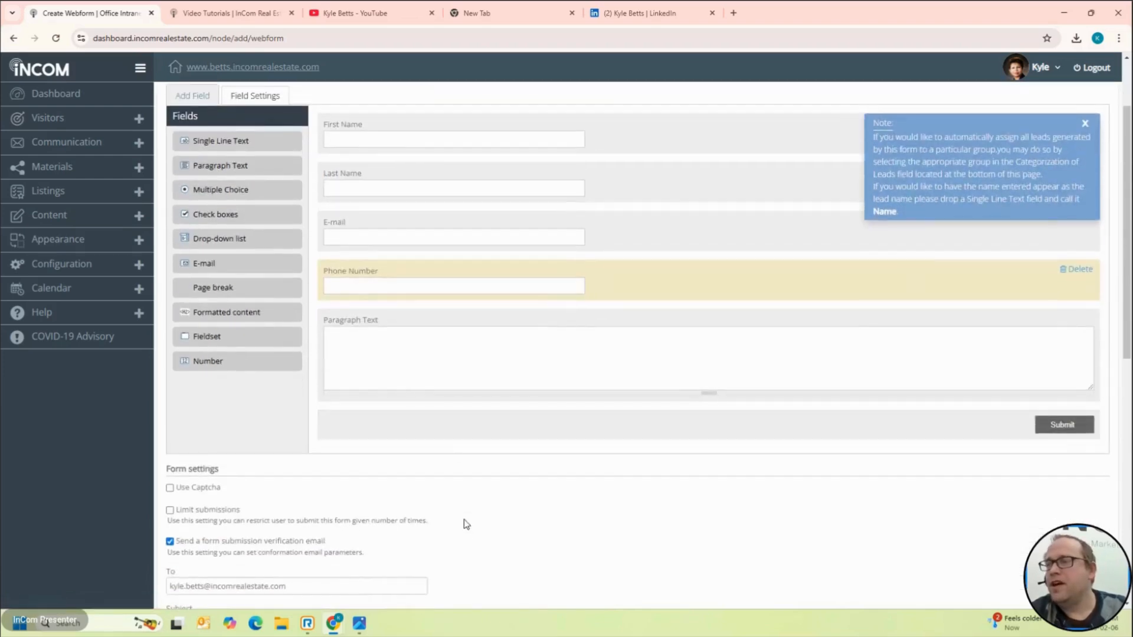
{"action": "left_click", "coordinate": [434, 324]}
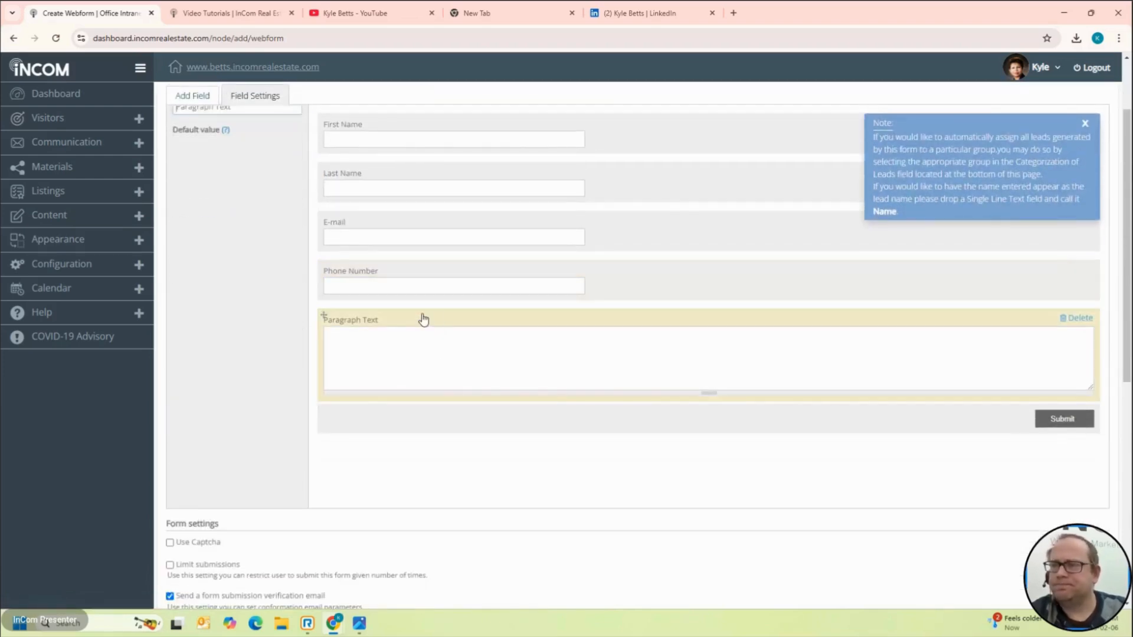
{"action": "triple_click", "coordinate": [242, 152]}
{"action": "type", "text": "Comments"}
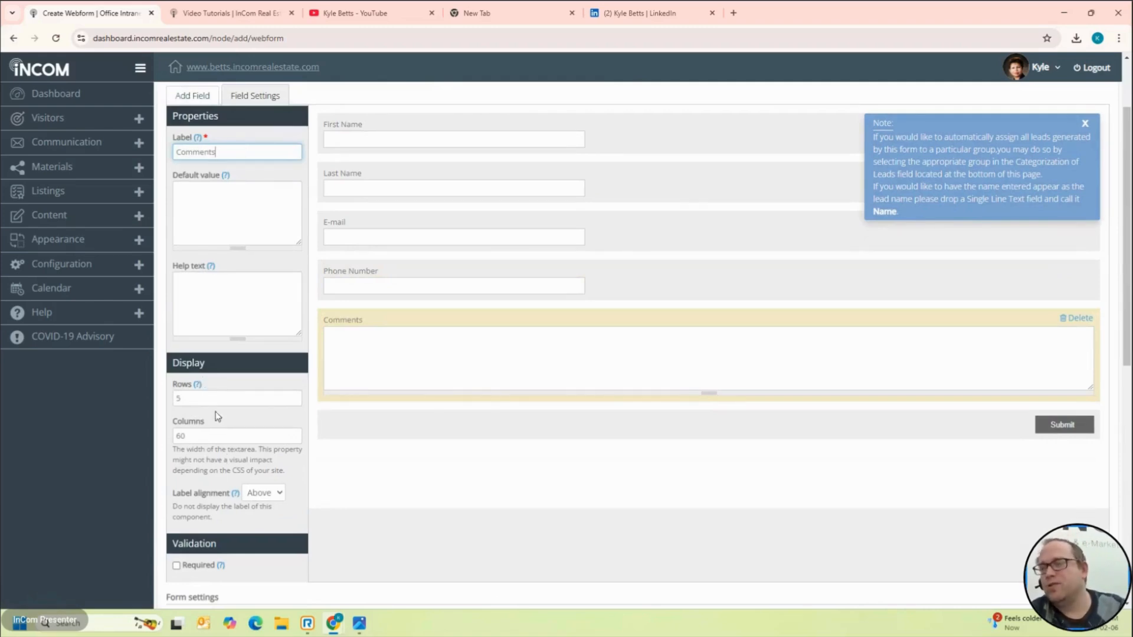
Step: Mark both the E-mail and Phone Number fields as Required
{"action": "scroll", "coordinate": [220, 425], "scroll_direction": "down", "scroll_amount": 3}
{"action": "scroll", "coordinate": [224, 440], "scroll_direction": "up", "scroll_amount": 5}
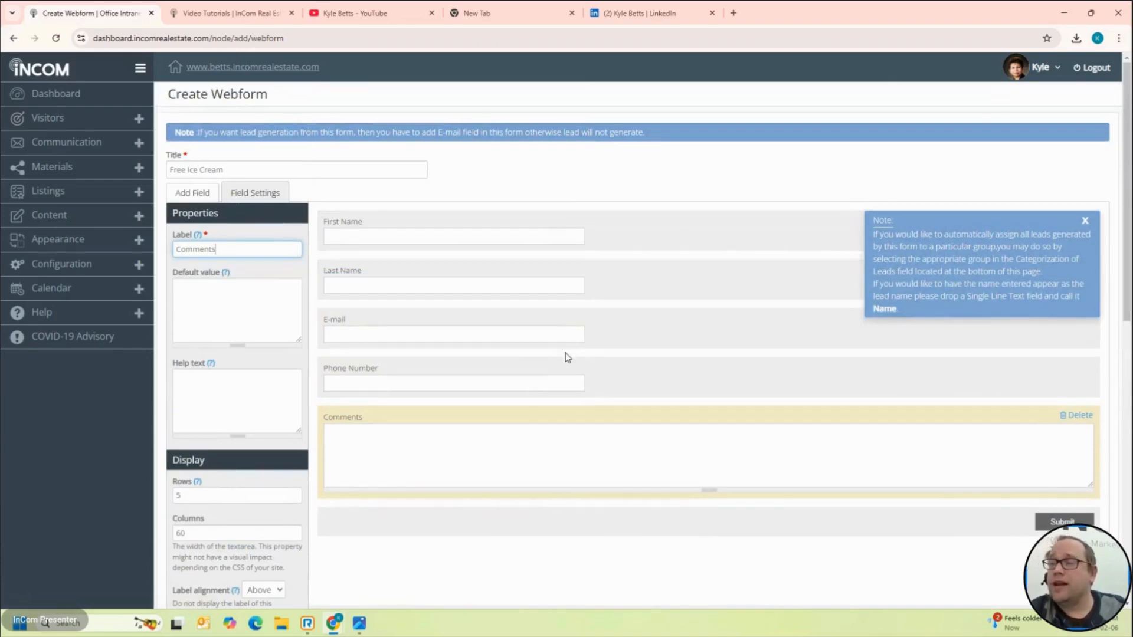
{"action": "left_click", "coordinate": [626, 333]}
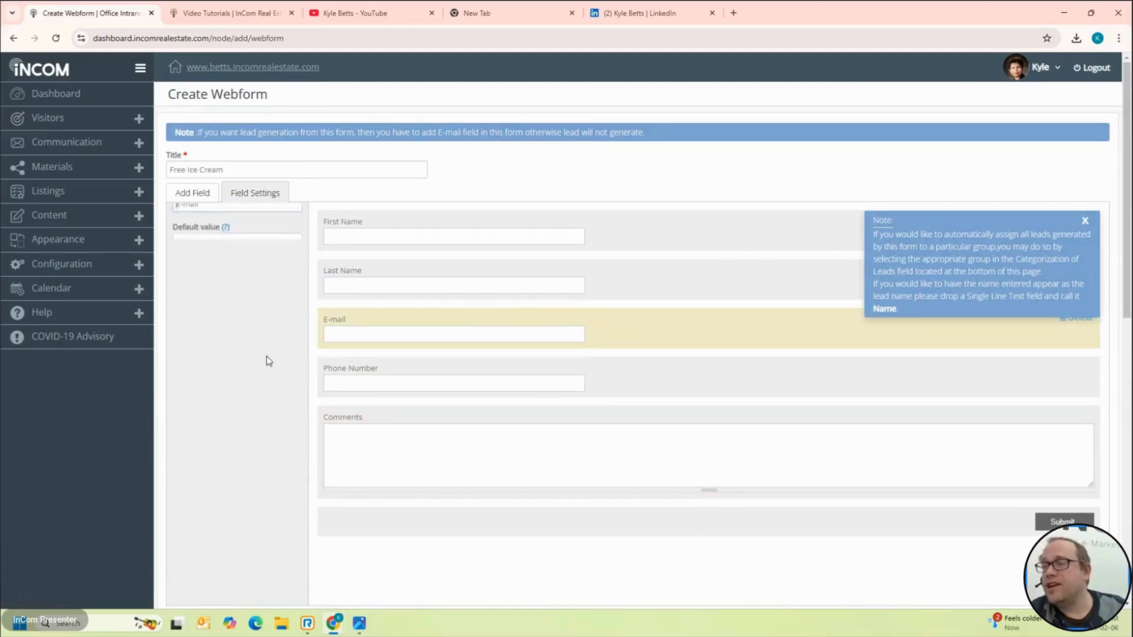
{"action": "scroll", "coordinate": [268, 356], "scroll_direction": "down", "scroll_amount": 2}
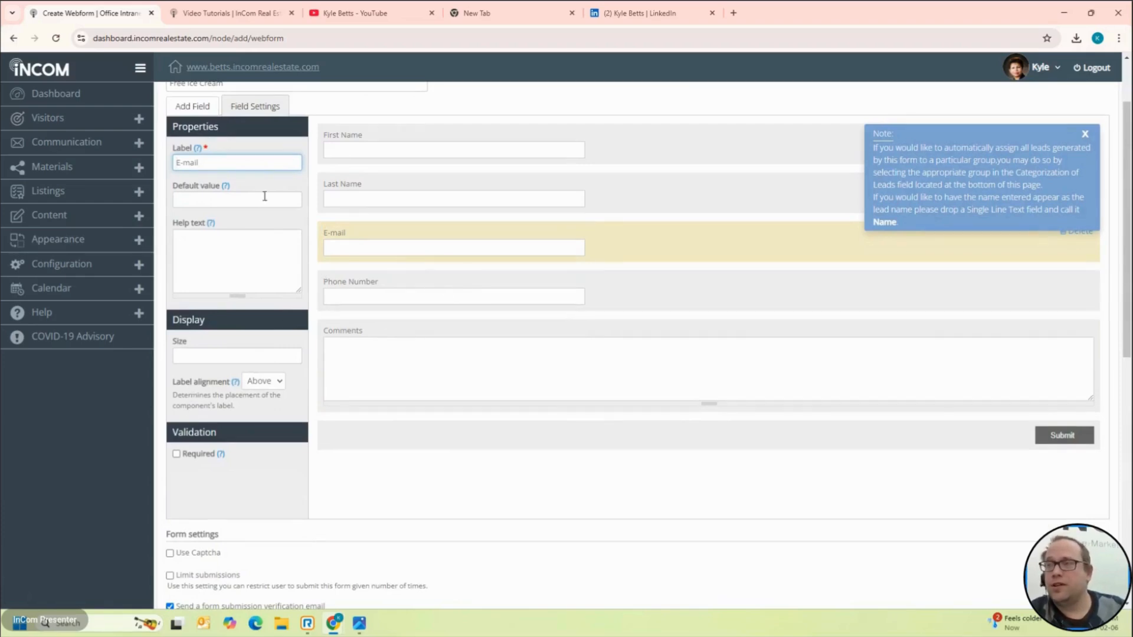
{"action": "left_click", "coordinate": [177, 455]}
{"action": "left_click", "coordinate": [647, 279]}
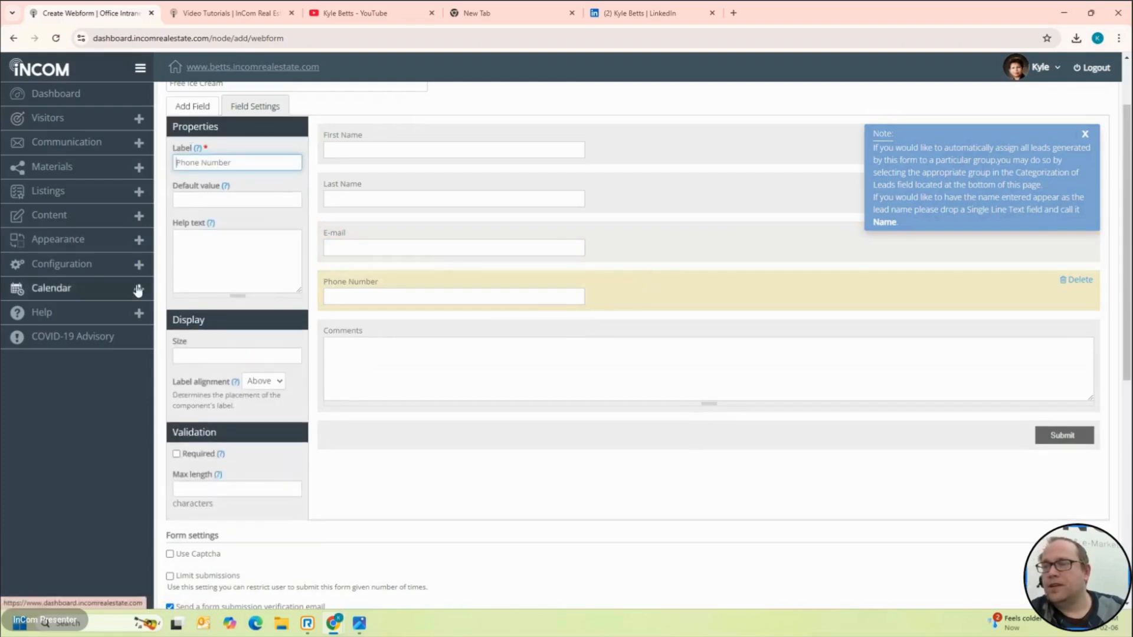
{"action": "left_click", "coordinate": [179, 455]}
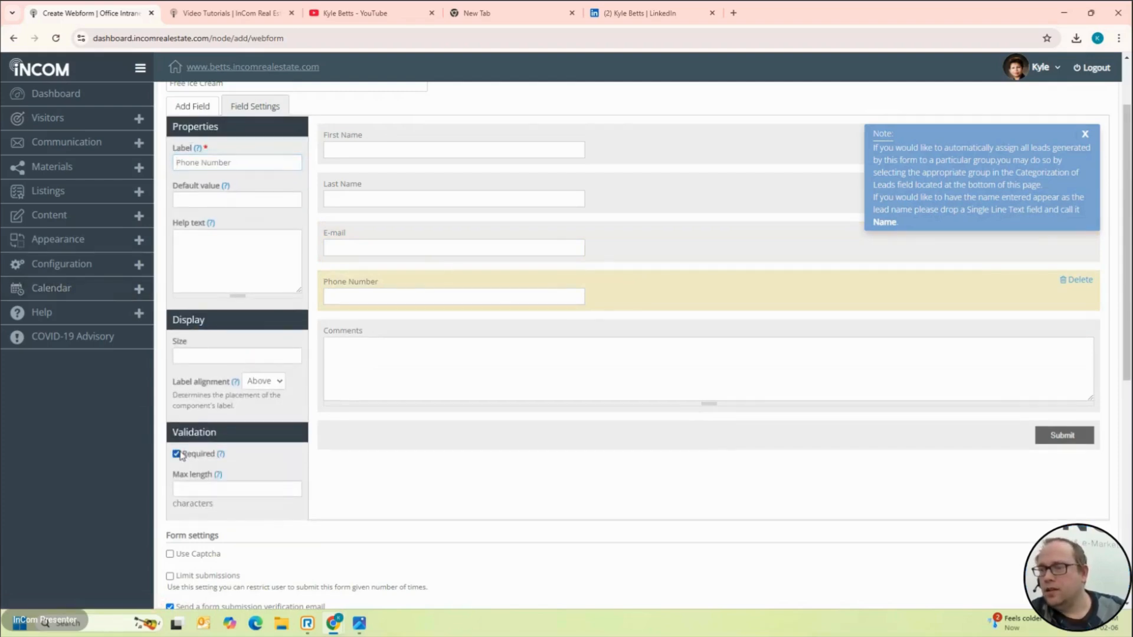
Step: Save the Free Ice Cream webform
{"action": "scroll", "coordinate": [691, 460], "scroll_direction": "down", "scroll_amount": 5}
{"action": "scroll", "coordinate": [693, 460], "scroll_direction": "down", "scroll_amount": 2}
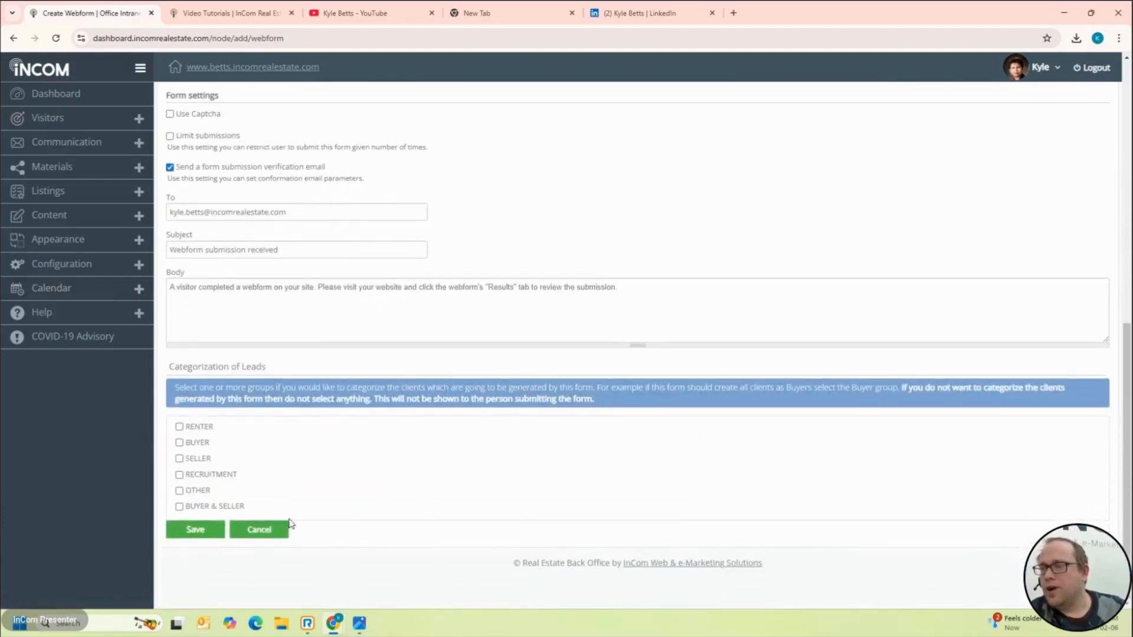
{"action": "left_click", "coordinate": [182, 534]}
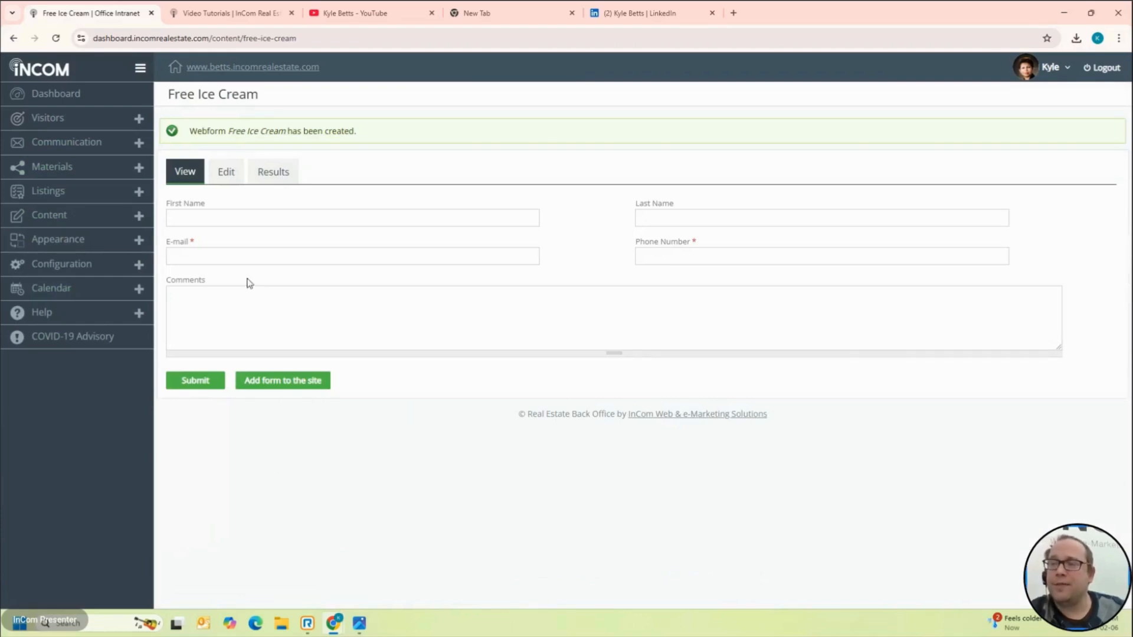
Step: Check the preview's asterisks on the required E-mail and Phone Number fields
{"action": "triple_click", "coordinate": [193, 246]}
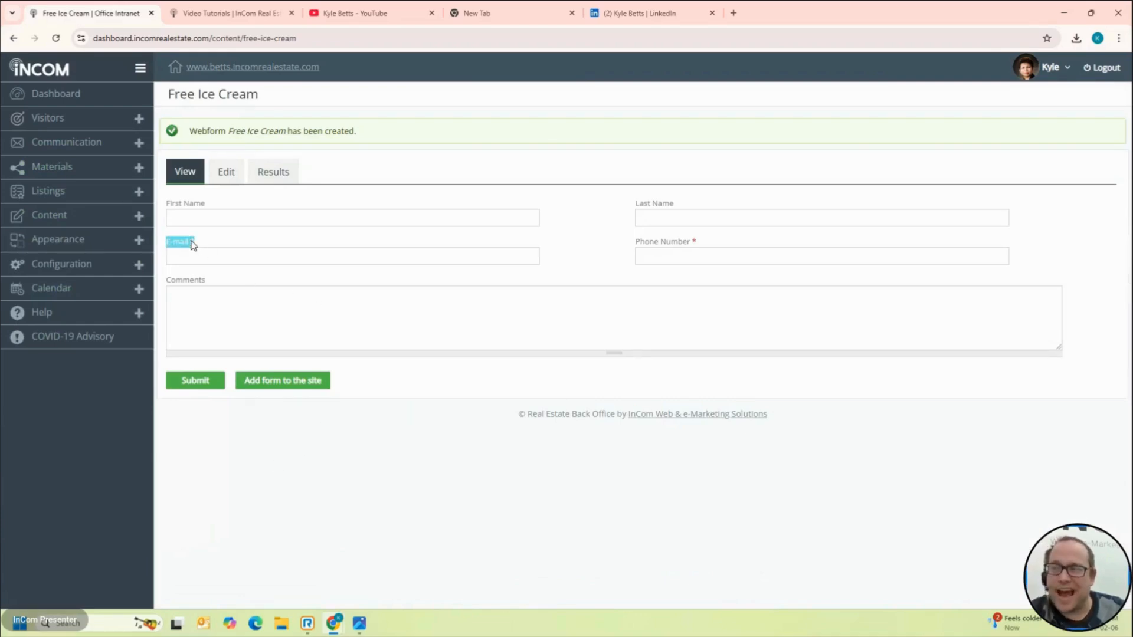
{"action": "left_click", "coordinate": [193, 245]}
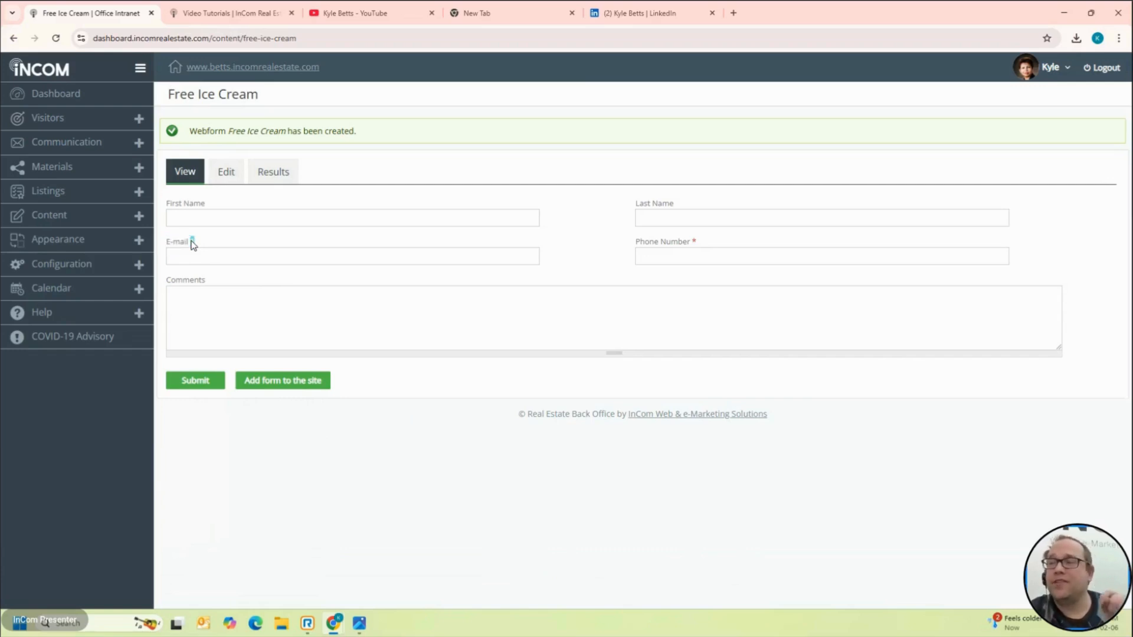
{"action": "left_click", "coordinate": [745, 254]}
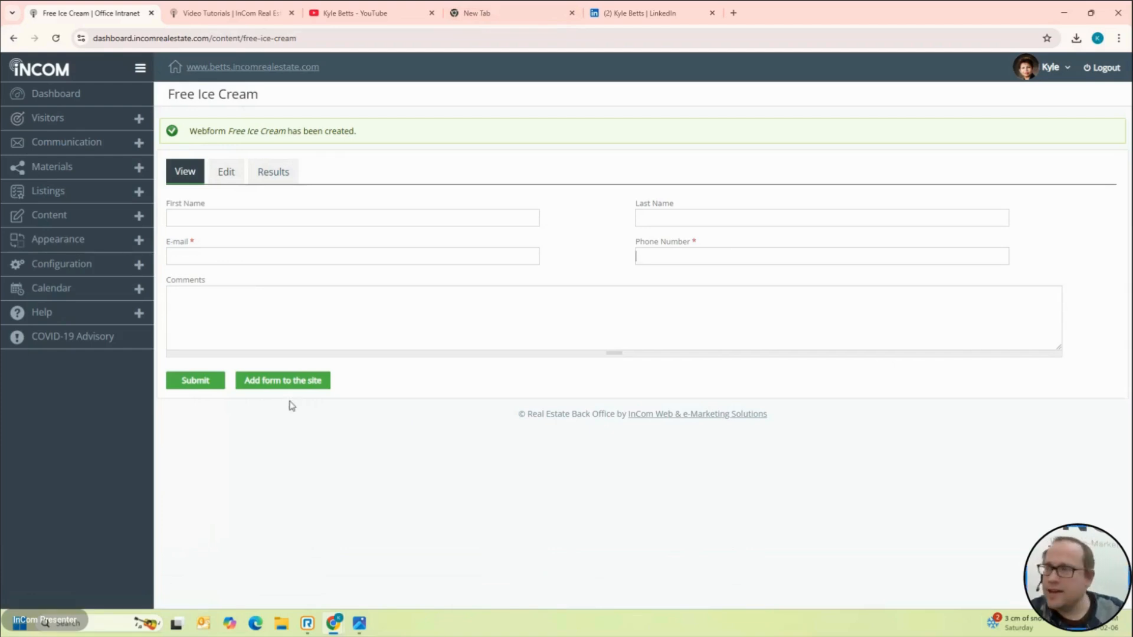
Step: Add a Number field above Comments labelled 'Number of houses to buy'
{"action": "left_click", "coordinate": [222, 172]}
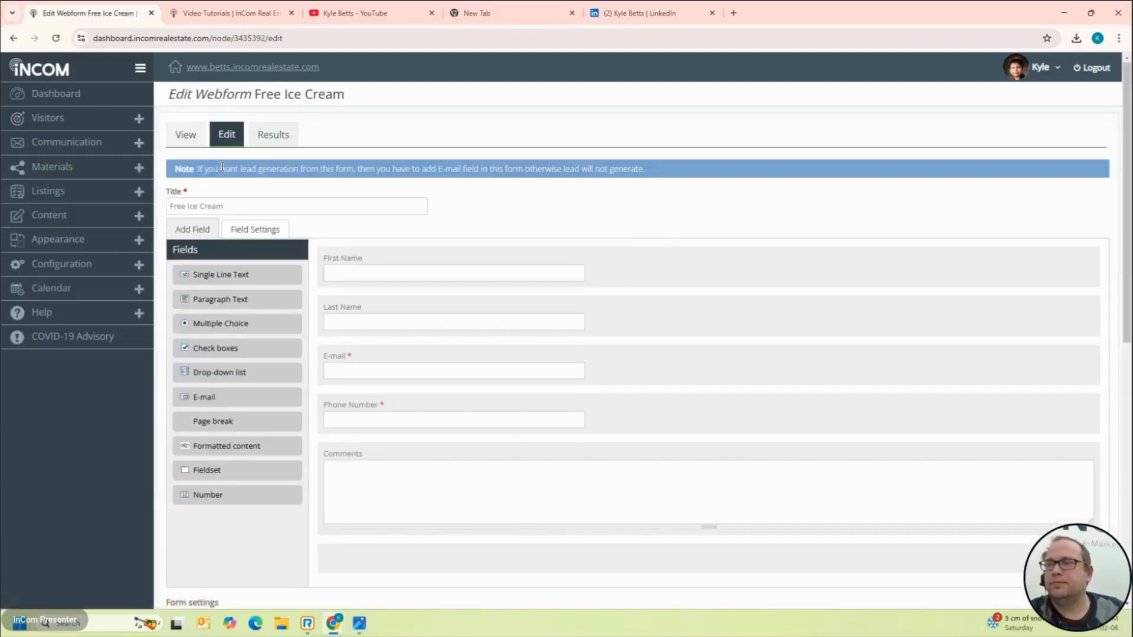
{"action": "scroll", "coordinate": [446, 281], "scroll_direction": "down", "scroll_amount": 5}
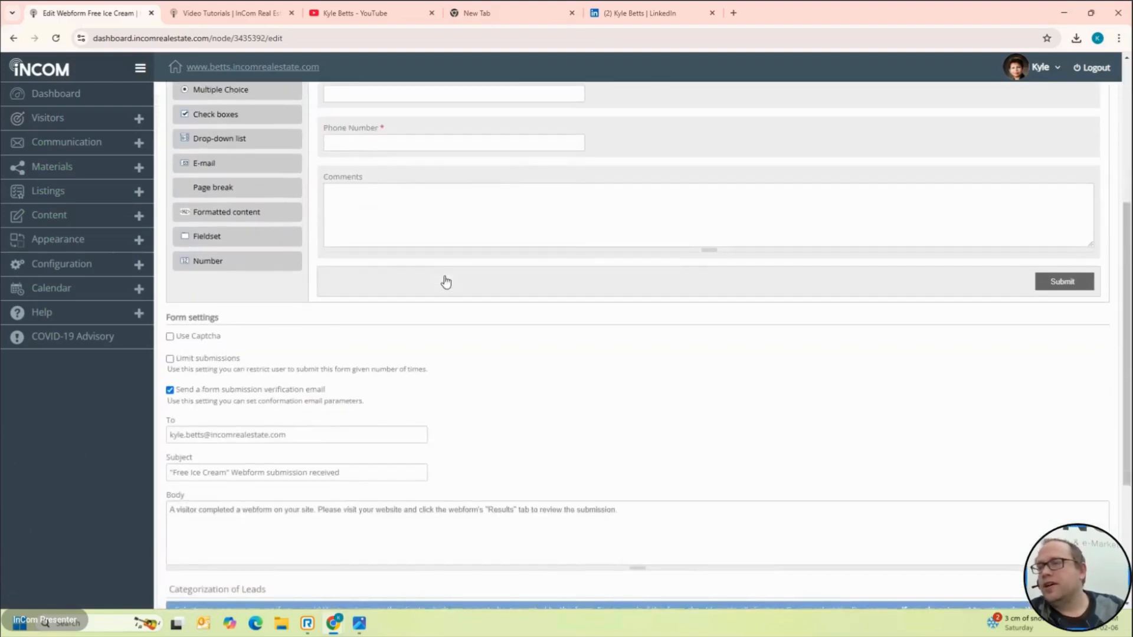
{"action": "scroll", "coordinate": [445, 280], "scroll_direction": "up", "scroll_amount": 3}
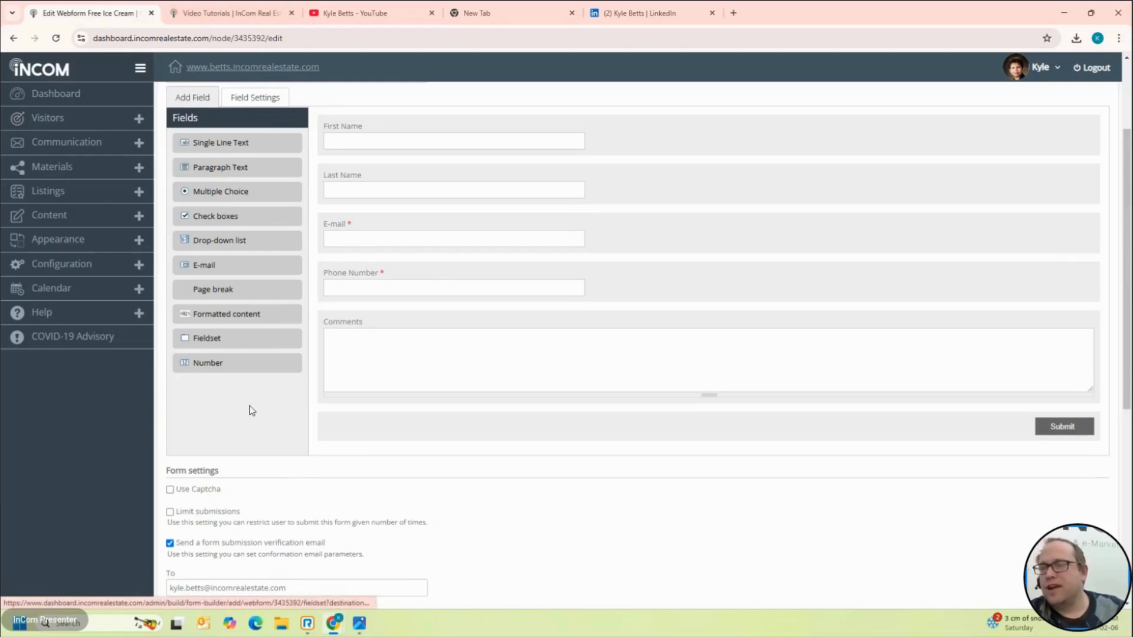
{"action": "left_click_drag", "start_coordinate": [249, 367], "coordinate": [389, 427]}
{"action": "left_click", "coordinate": [387, 324]}
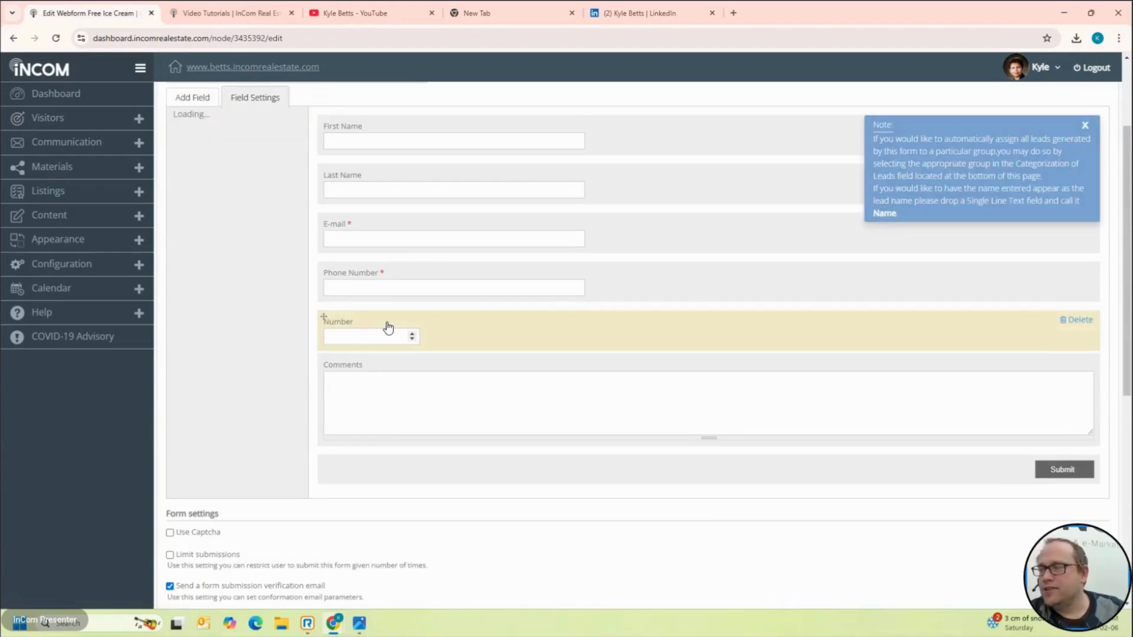
{"action": "double_click", "coordinate": [206, 154]}
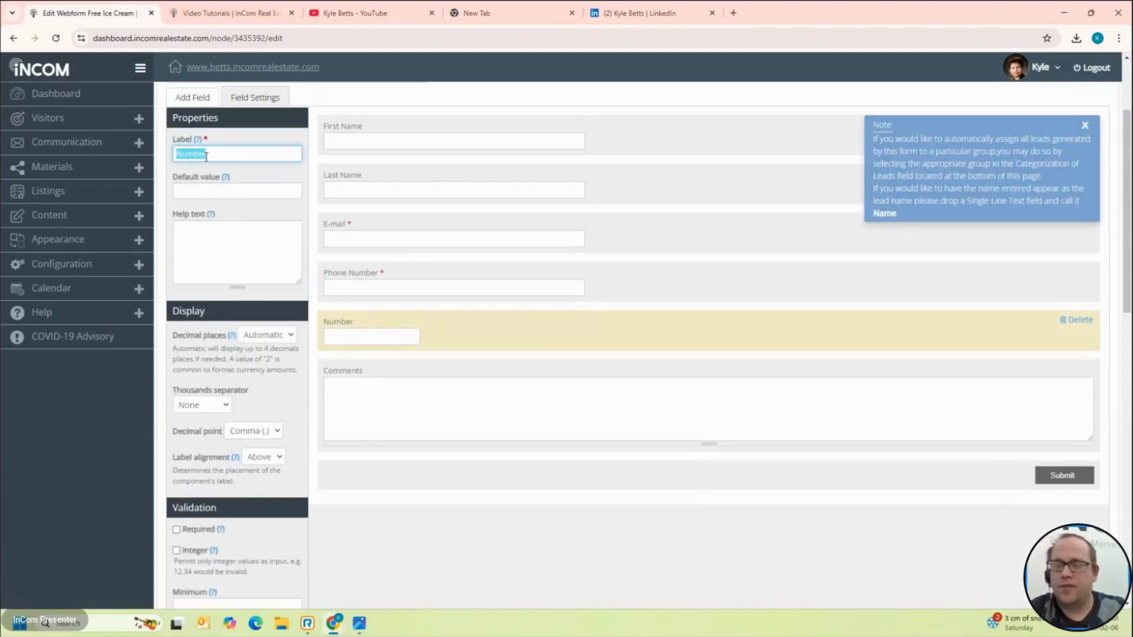
{"action": "type", "text": "Number o"}
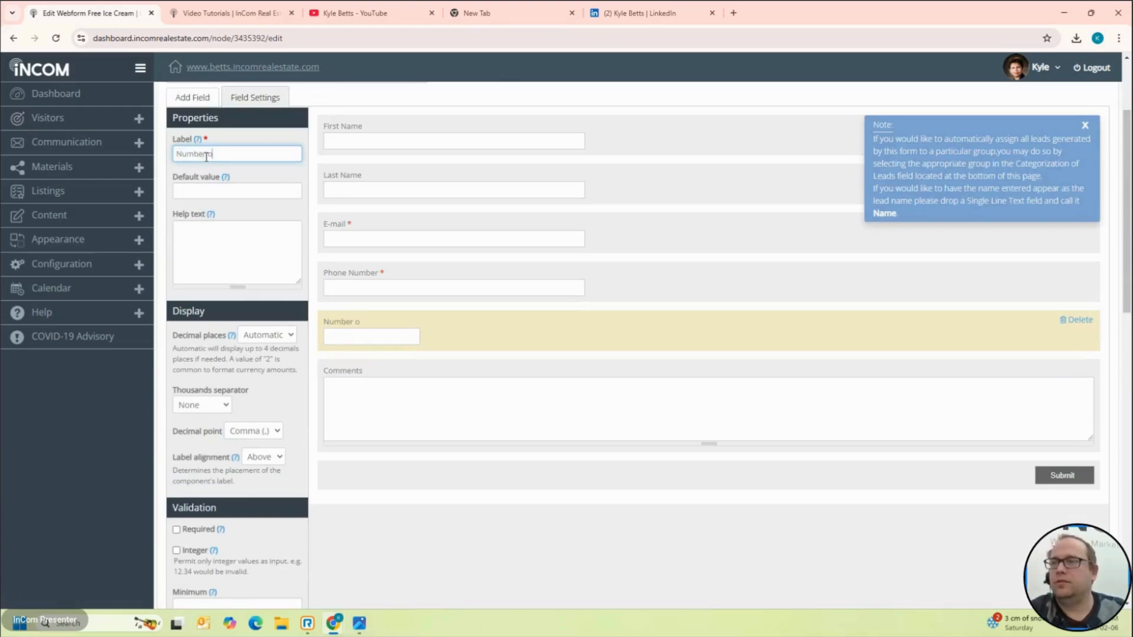
{"action": "type", "text": "f houses to buy"}
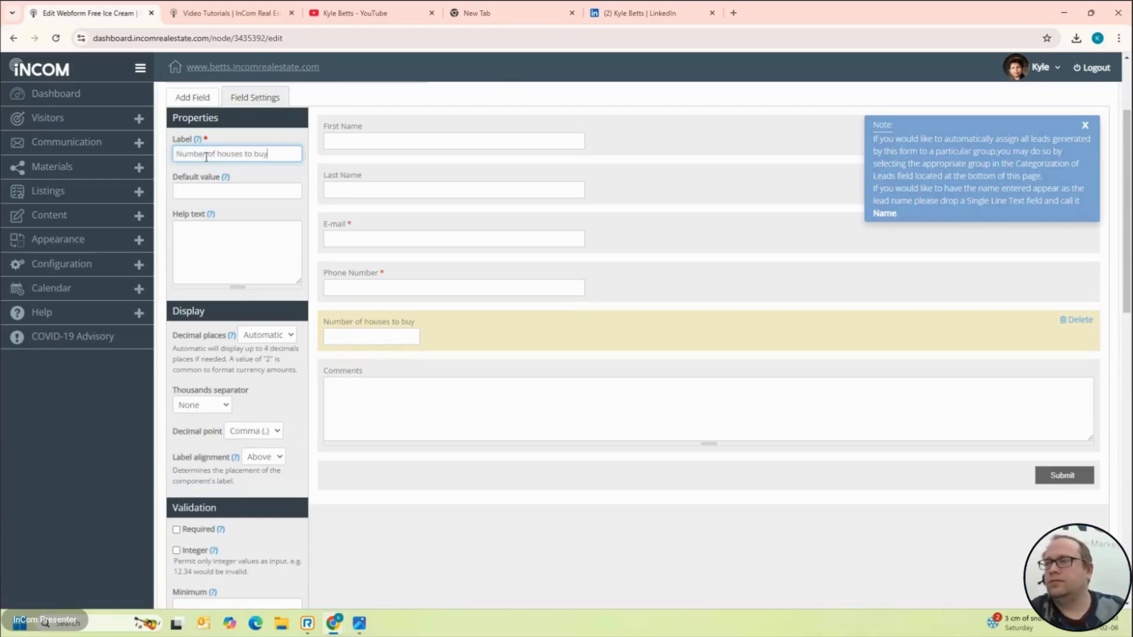
Step: Save the updated Free Ice Cream webform
{"action": "scroll", "coordinate": [334, 344], "scroll_direction": "down", "scroll_amount": 15}
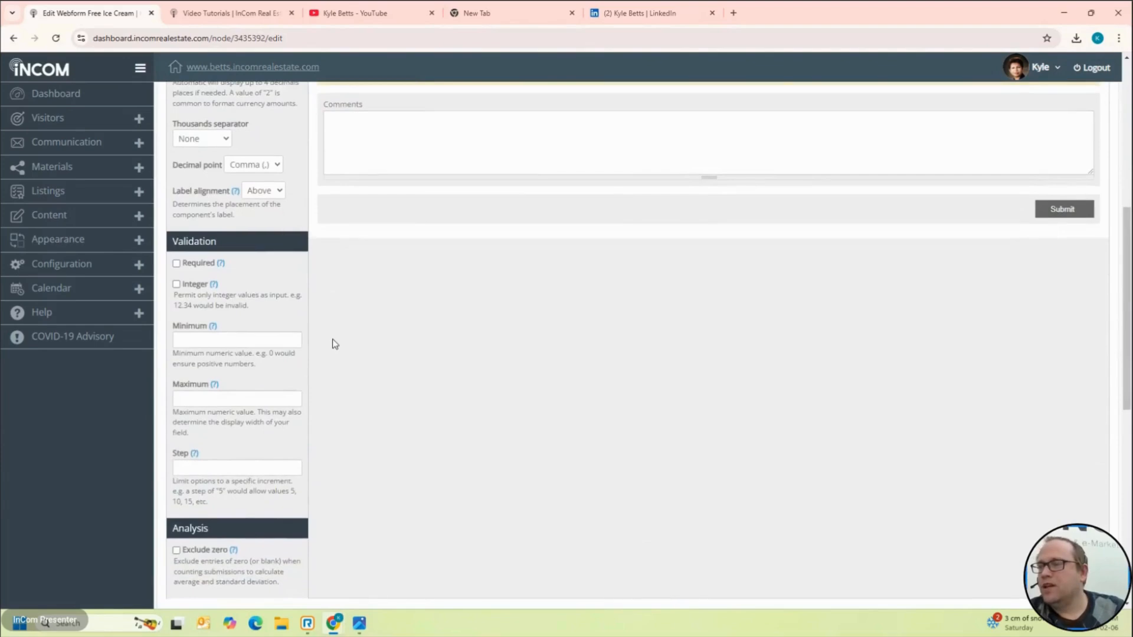
{"action": "scroll", "coordinate": [331, 341], "scroll_direction": "up", "scroll_amount": 1}
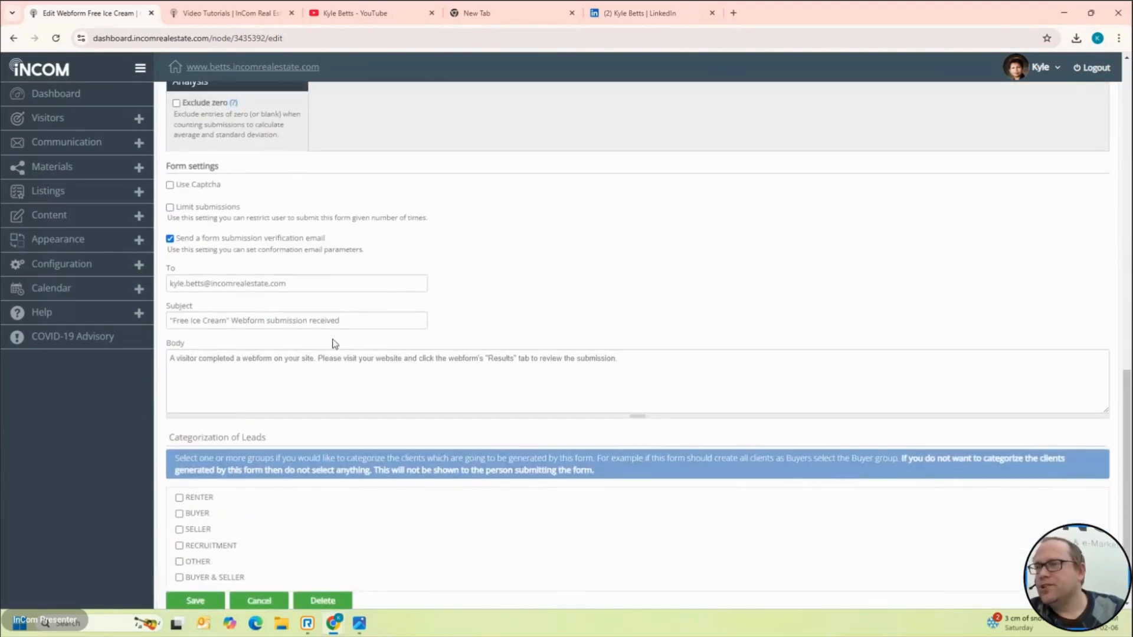
{"action": "scroll", "coordinate": [279, 183], "scroll_direction": "up", "scroll_amount": 4}
{"action": "scroll", "coordinate": [279, 184], "scroll_direction": "up", "scroll_amount": 2}
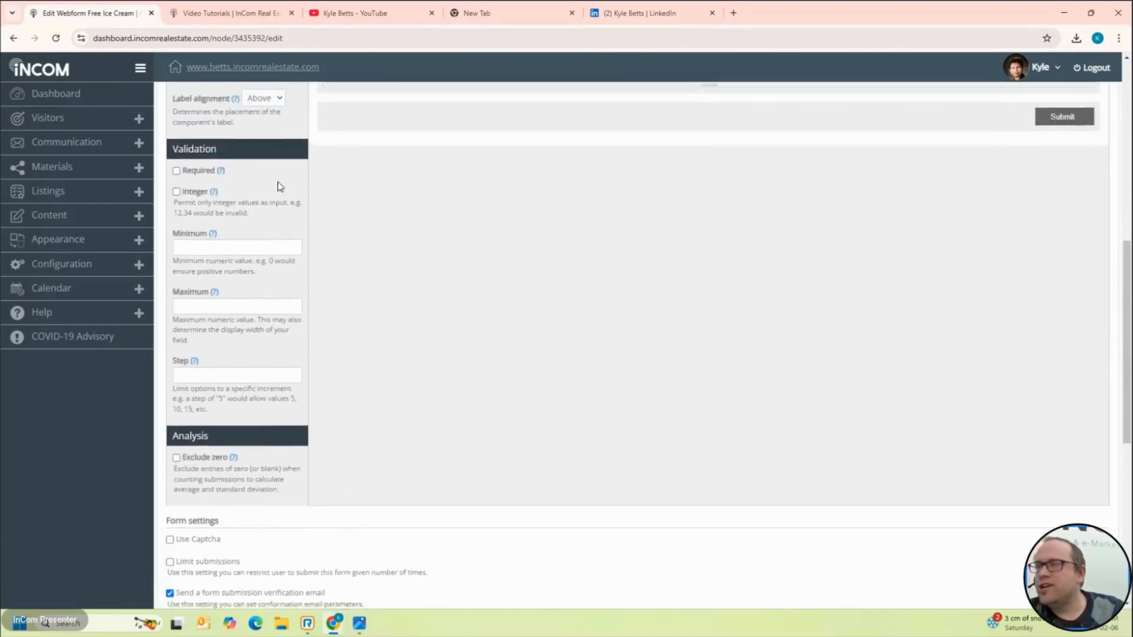
{"action": "scroll", "coordinate": [279, 185], "scroll_direction": "down", "scroll_amount": 7}
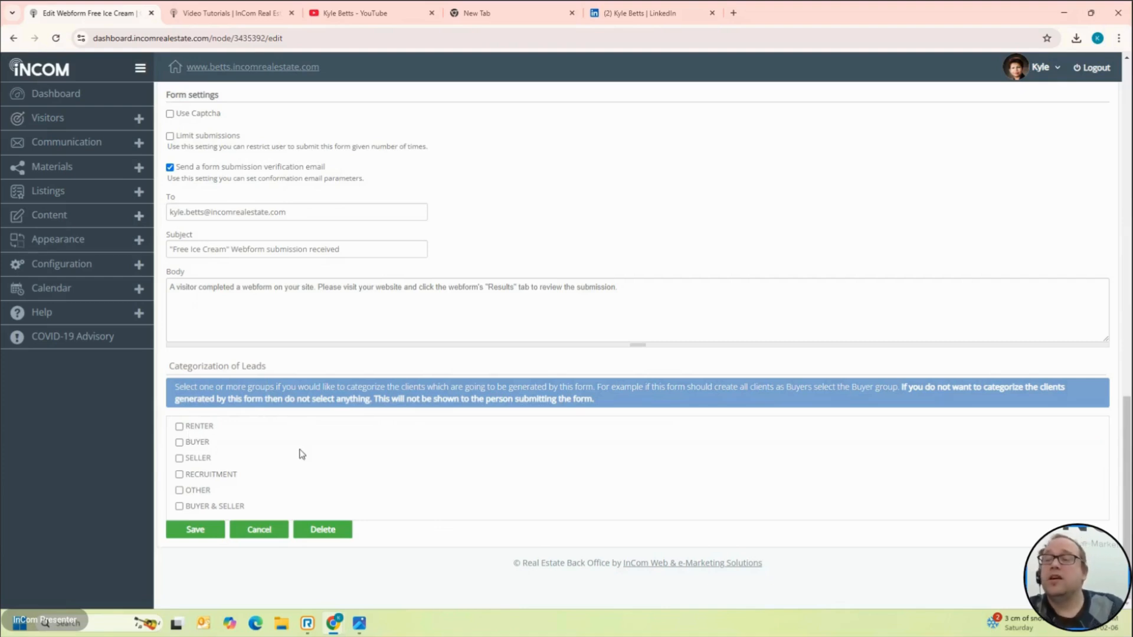
{"action": "left_click", "coordinate": [195, 529]}
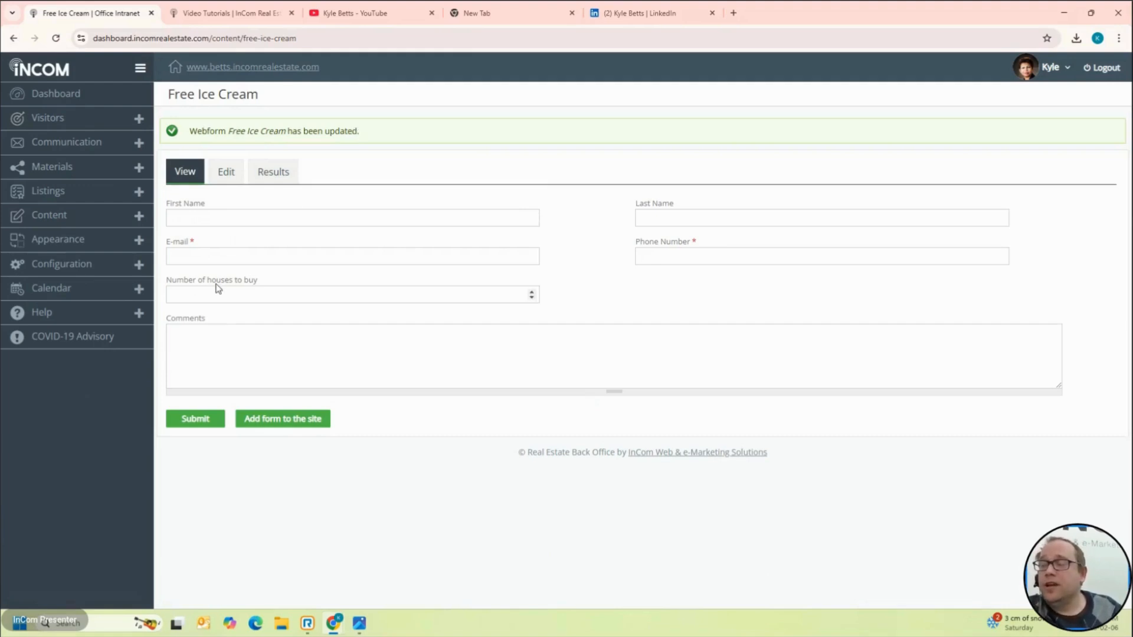
Step: Choose 'Add form to the site' for the Free Ice Cream form
{"action": "left_click", "coordinate": [295, 426]}
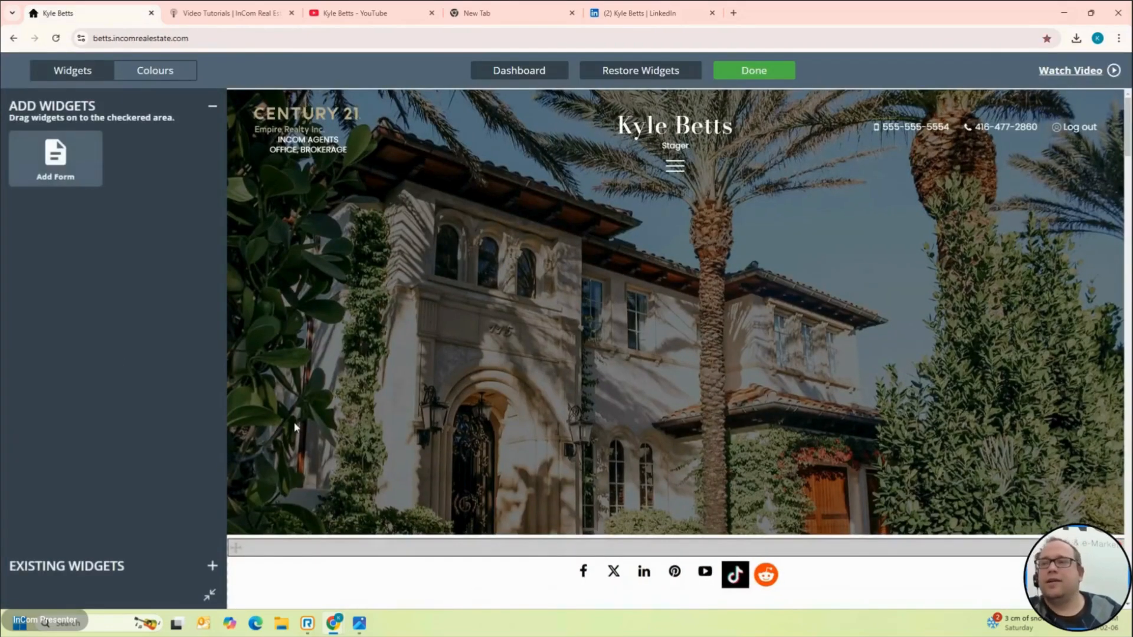
Step: Scroll the homepage and open the I Love Cars page from the footer
{"action": "scroll", "coordinate": [581, 512], "scroll_direction": "down", "scroll_amount": 5}
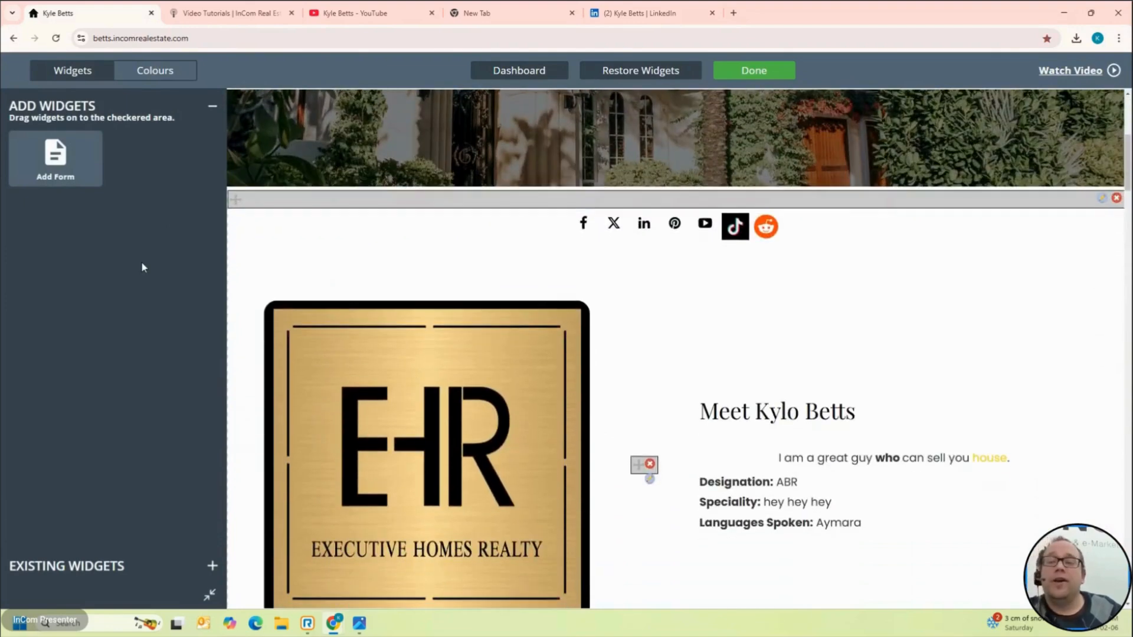
{"action": "scroll", "coordinate": [283, 256], "scroll_direction": "down", "scroll_amount": 2}
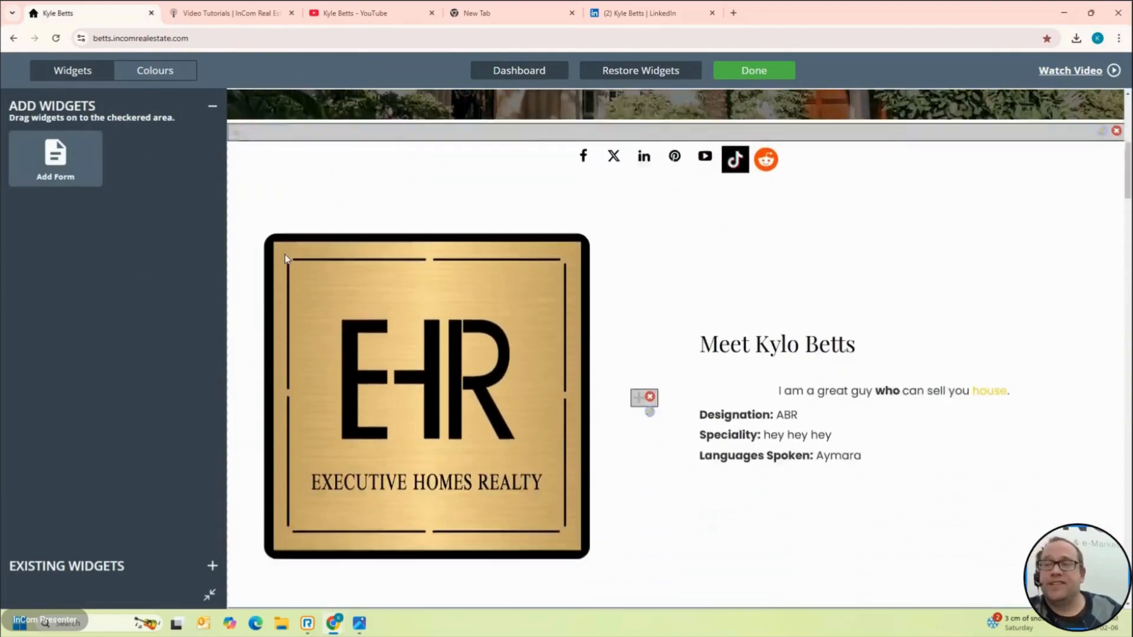
{"action": "scroll", "coordinate": [285, 258], "scroll_direction": "down", "scroll_amount": 12}
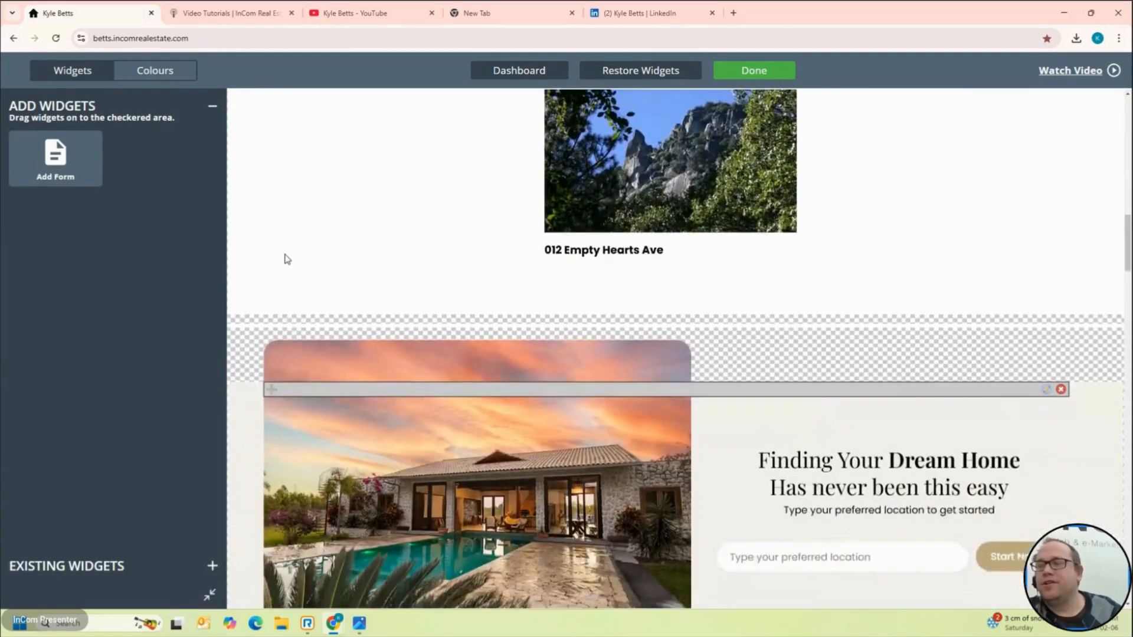
{"action": "scroll", "coordinate": [286, 258], "scroll_direction": "down", "scroll_amount": 15}
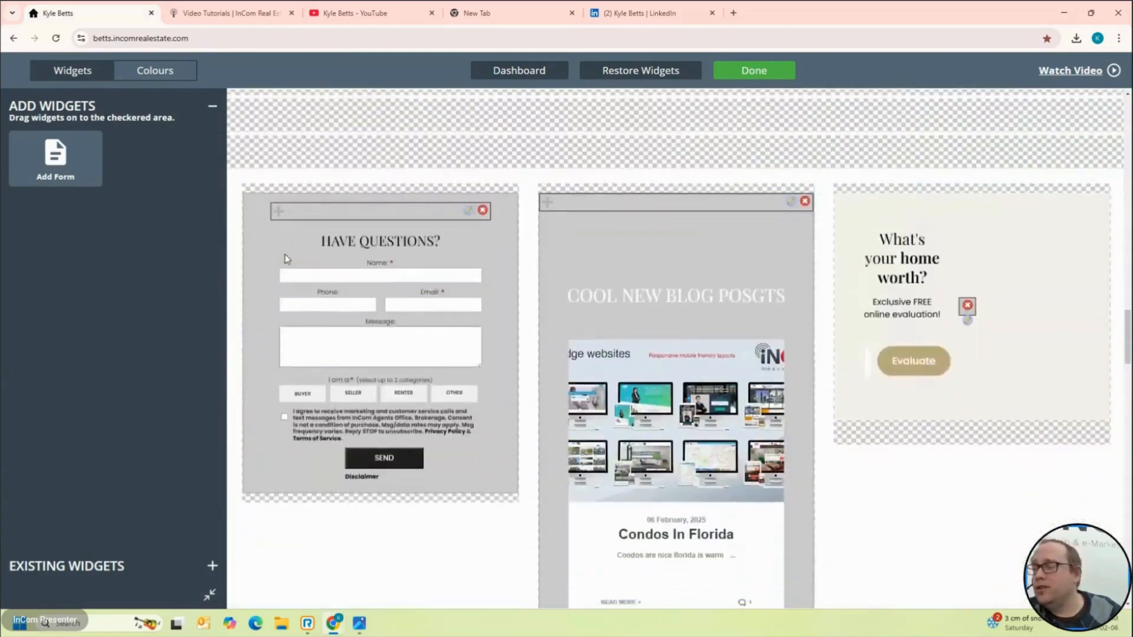
{"action": "scroll", "coordinate": [285, 258], "scroll_direction": "down", "scroll_amount": 10}
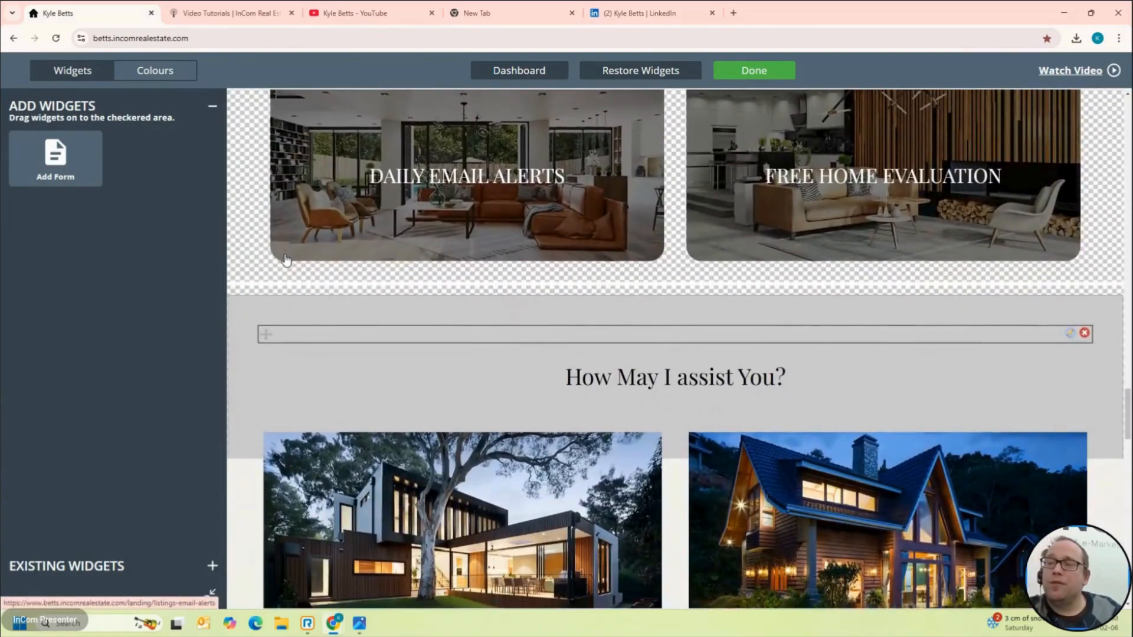
{"action": "scroll", "coordinate": [299, 283], "scroll_direction": "down", "scroll_amount": 8}
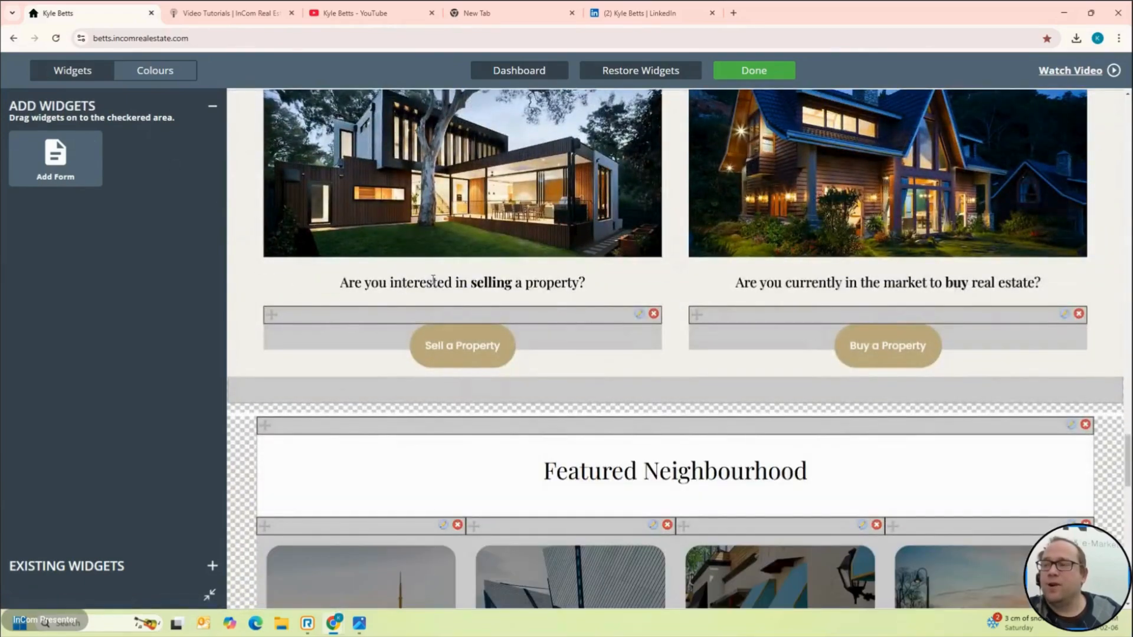
{"action": "scroll", "coordinate": [433, 280], "scroll_direction": "down", "scroll_amount": 6}
{"action": "scroll", "coordinate": [432, 282], "scroll_direction": "up", "scroll_amount": 10}
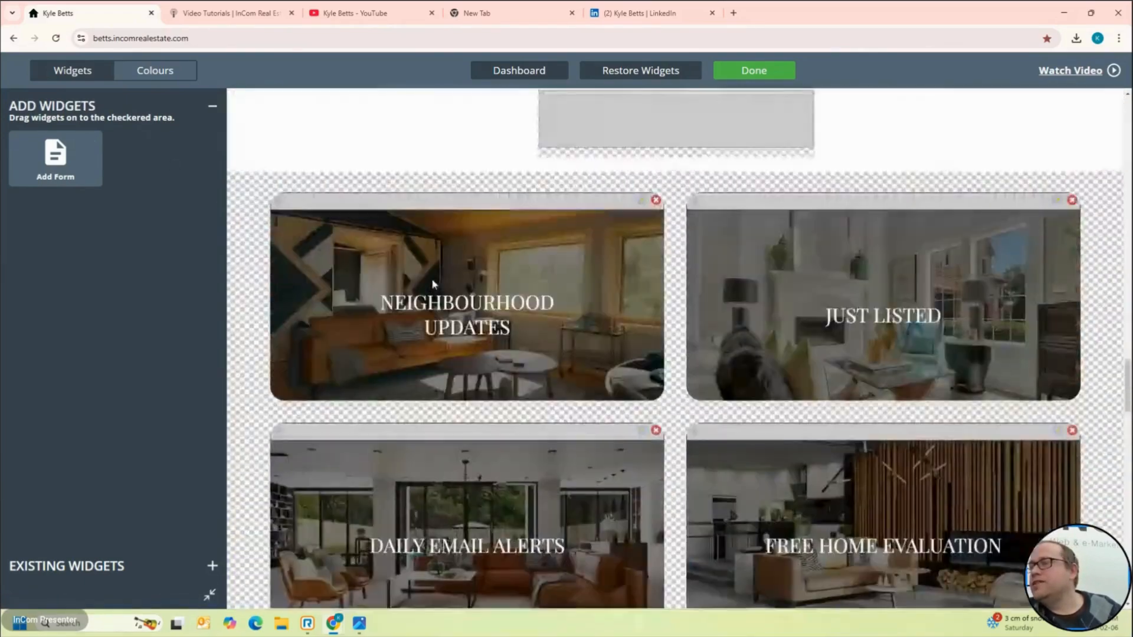
{"action": "scroll", "coordinate": [433, 284], "scroll_direction": "down", "scroll_amount": 12}
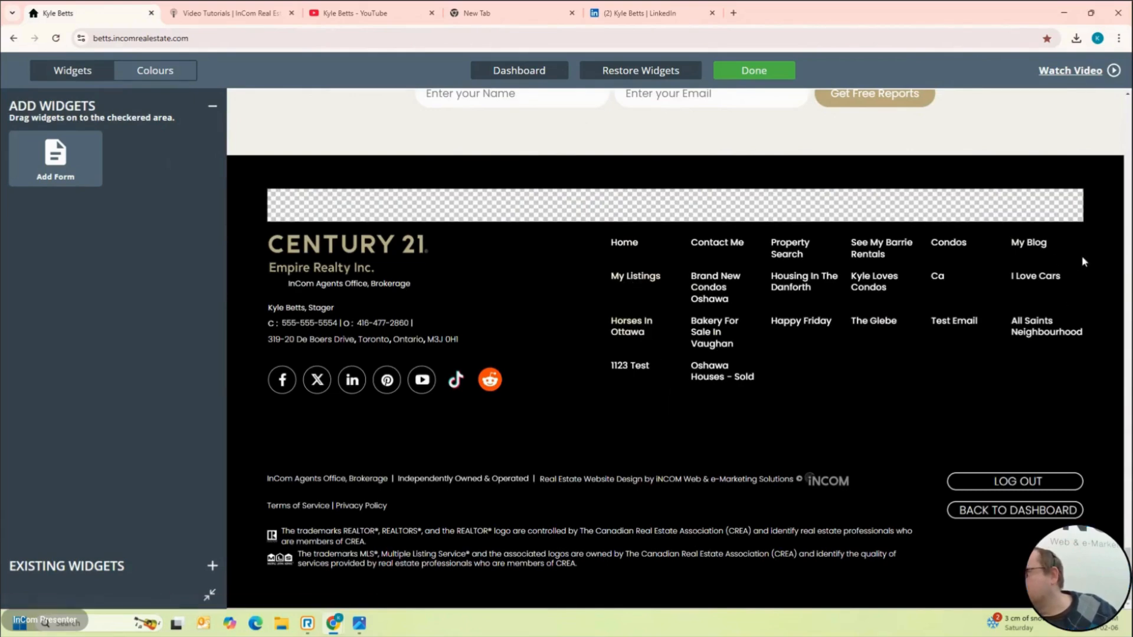
{"action": "left_click", "coordinate": [1032, 278]}
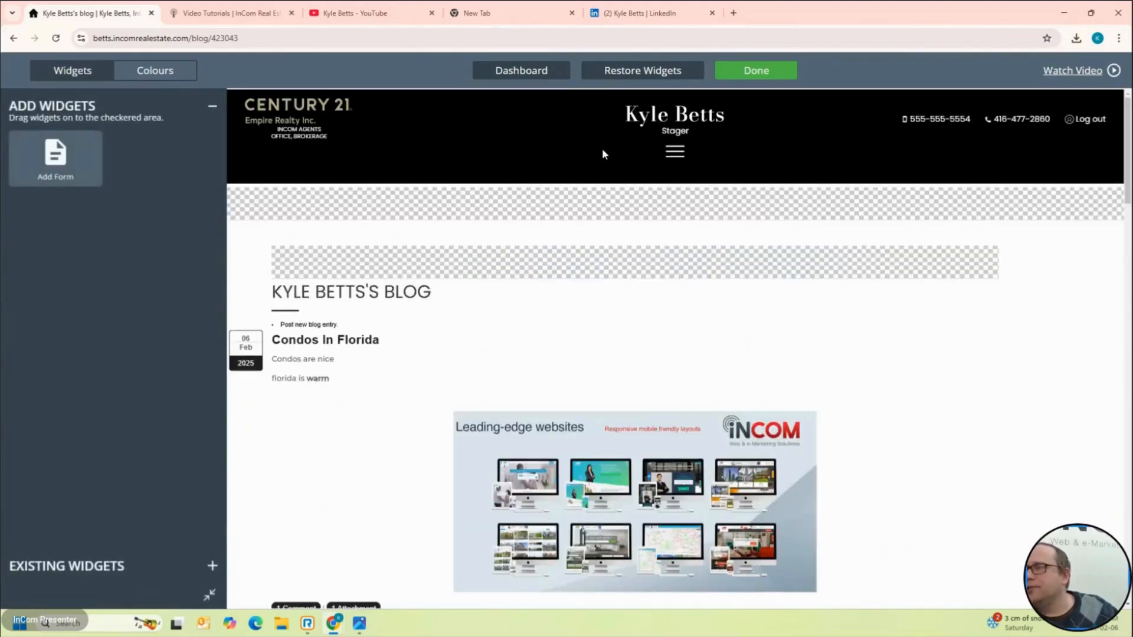
Step: Use the hamburger menu to reach the Housing In The Danforth page
{"action": "left_click", "coordinate": [674, 151]}
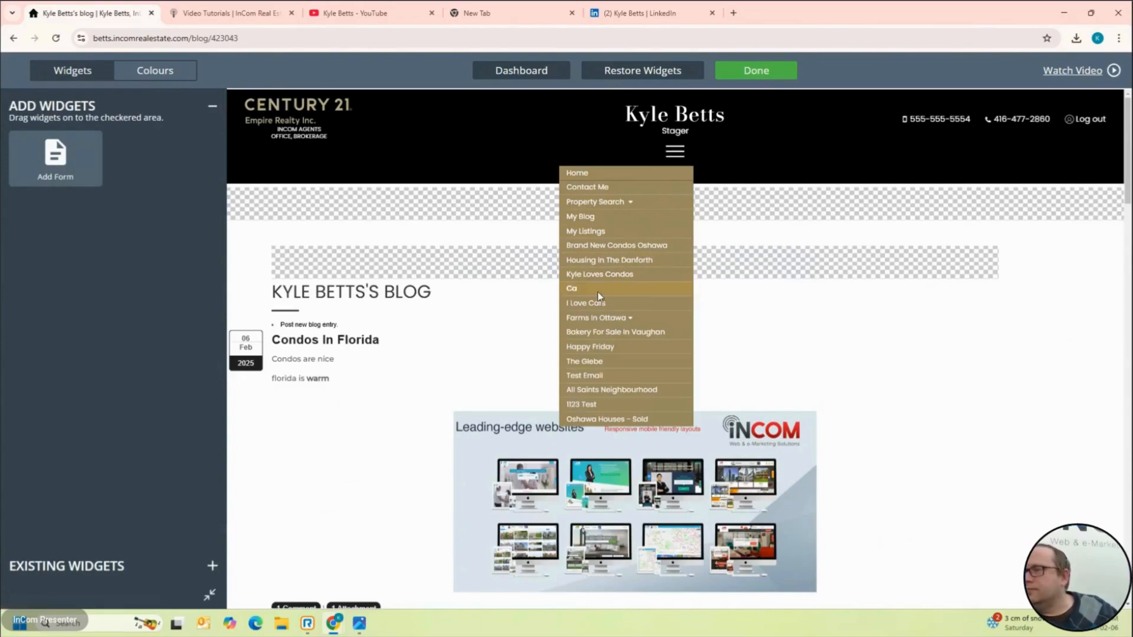
{"action": "left_click", "coordinate": [575, 293]}
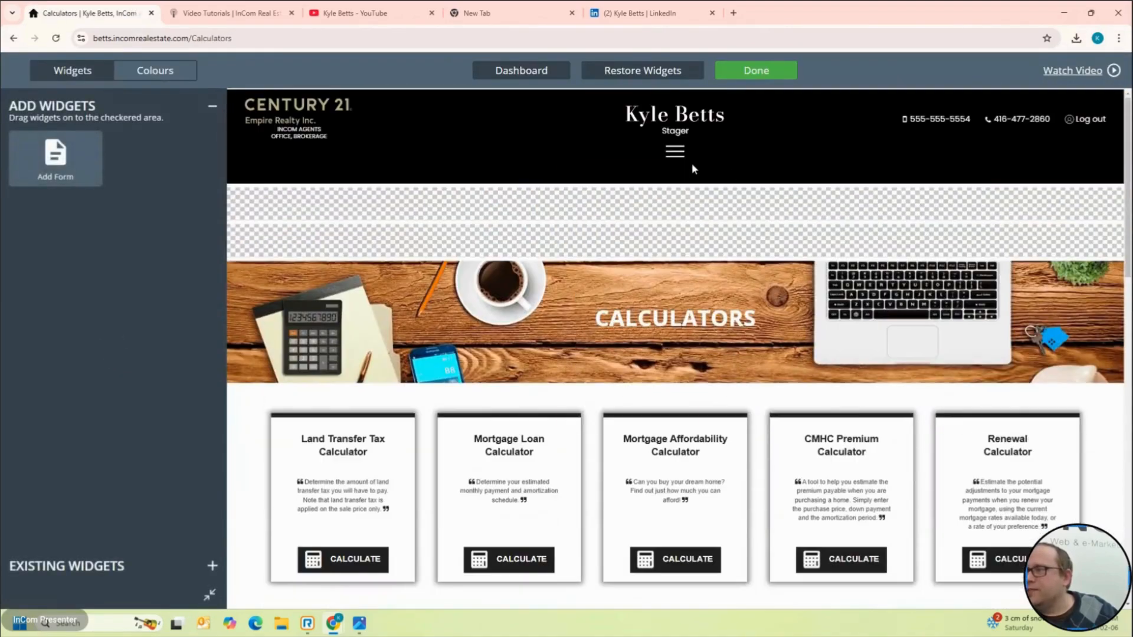
{"action": "mouse_move", "coordinate": [691, 163]}
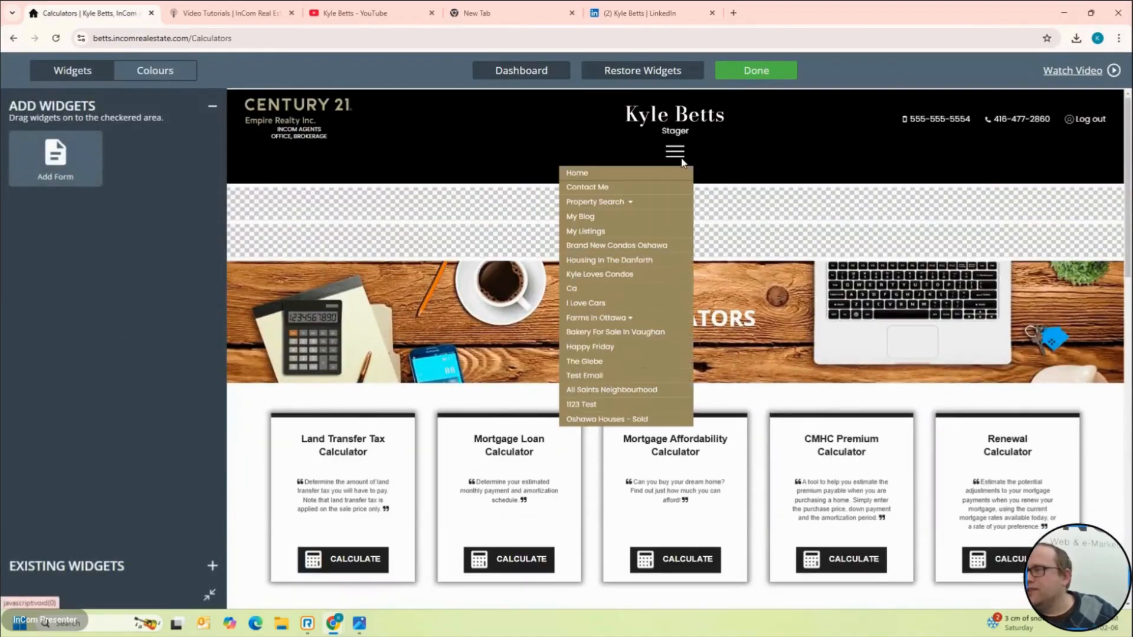
{"action": "left_click", "coordinate": [626, 265]}
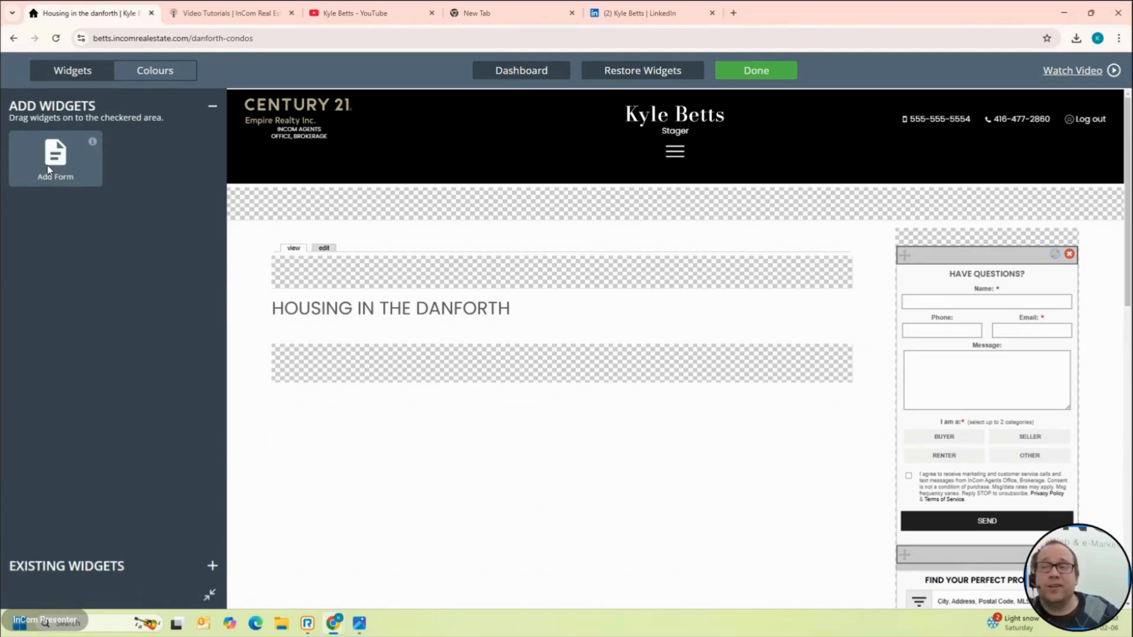
Step: Drop the Add Form widget below the Housing In The Danforth title and exit widget editing
{"action": "left_click_drag", "start_coordinate": [48, 168], "coordinate": [344, 399]}
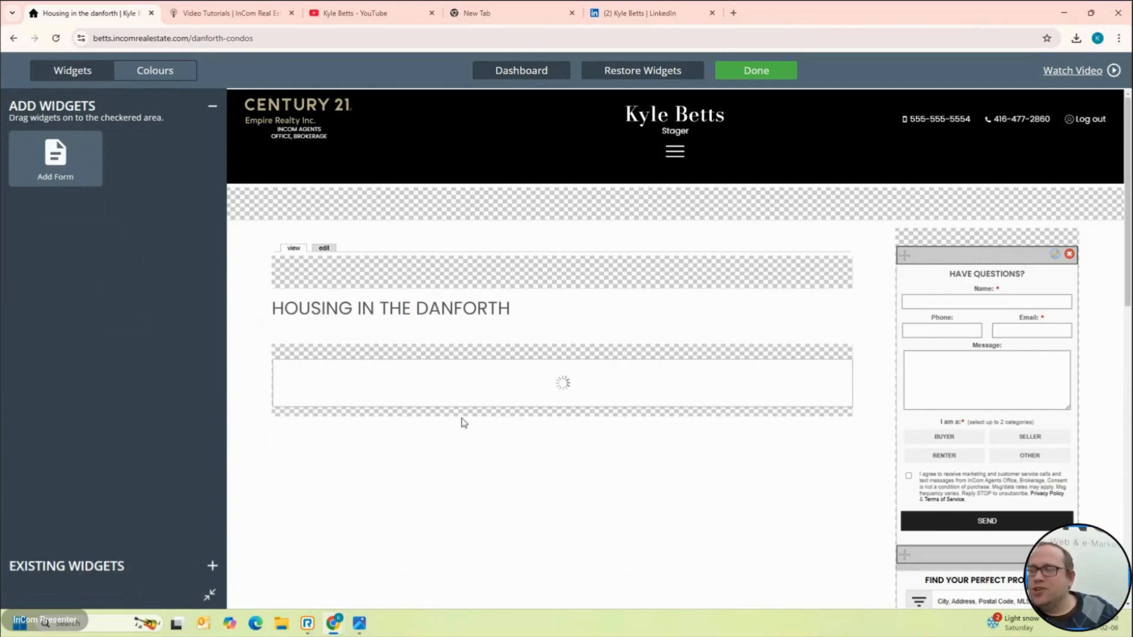
{"action": "scroll", "coordinate": [571, 430], "scroll_direction": "down", "scroll_amount": 3}
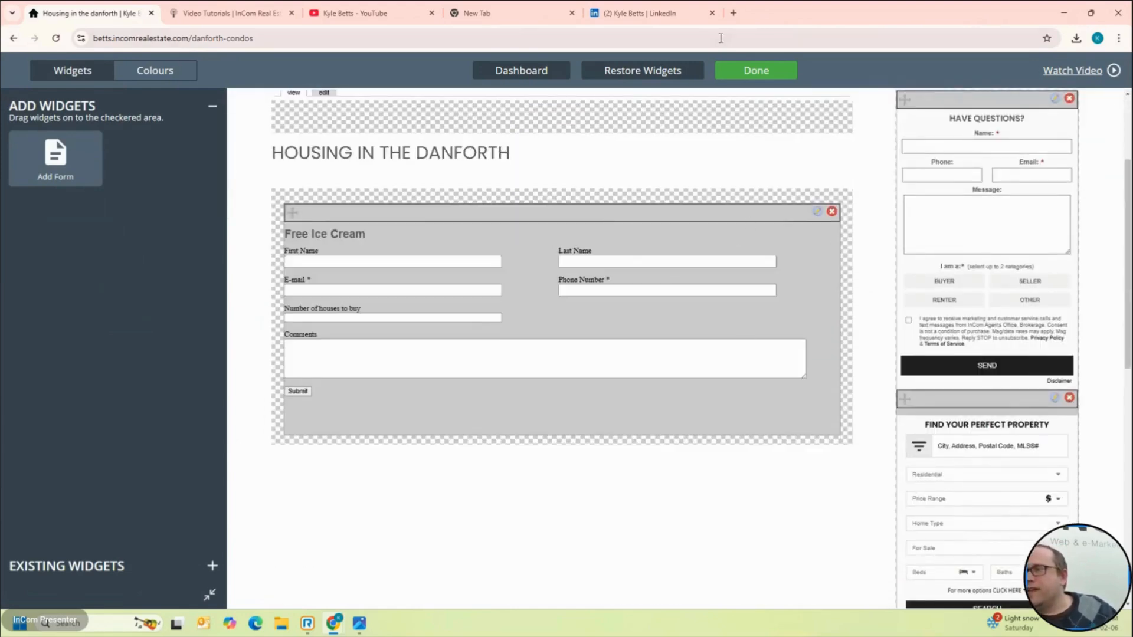
{"action": "left_click", "coordinate": [756, 70]}
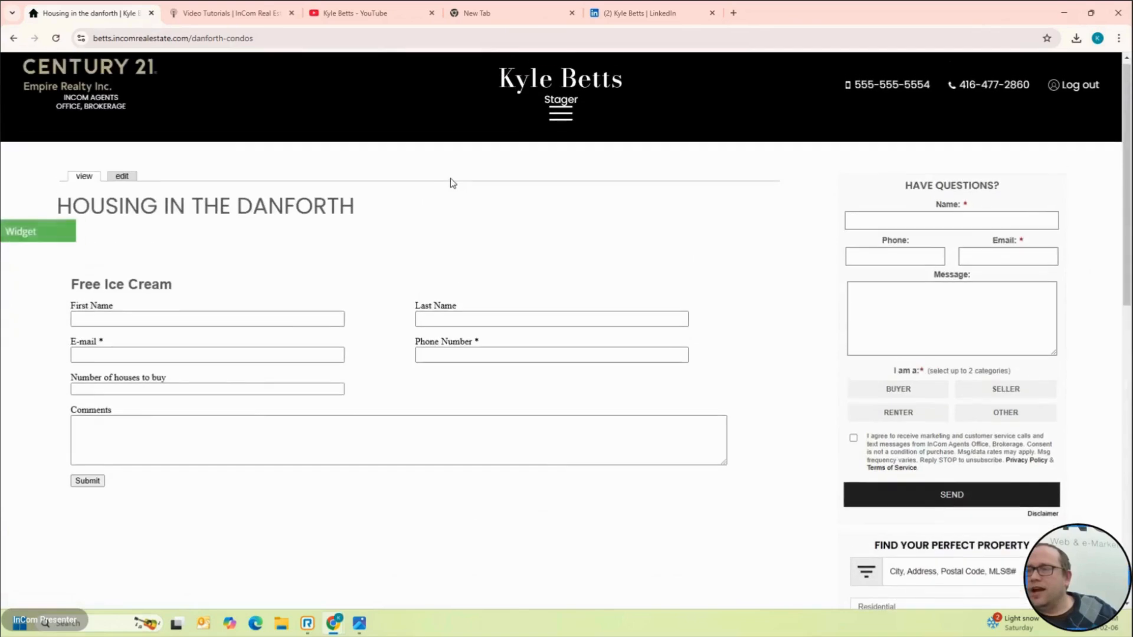
Step: Fill in the test entry's first and last name, e-mail and phone number
{"action": "left_click", "coordinate": [204, 312]}
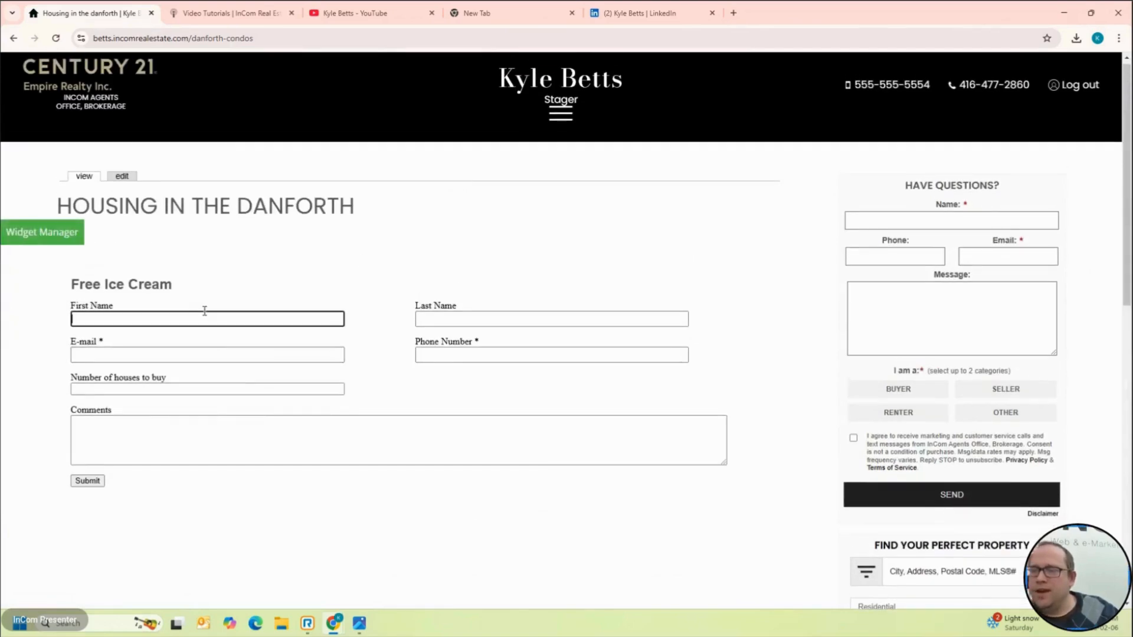
{"action": "key", "text": "Tab"}
{"action": "type", "text": "betts"}
{"action": "key", "text": "Tab"}
{"action": "key", "text": "Tab"}
{"action": "type", "text": "416-555+8878"}
{"action": "key", "text": "Tab"}
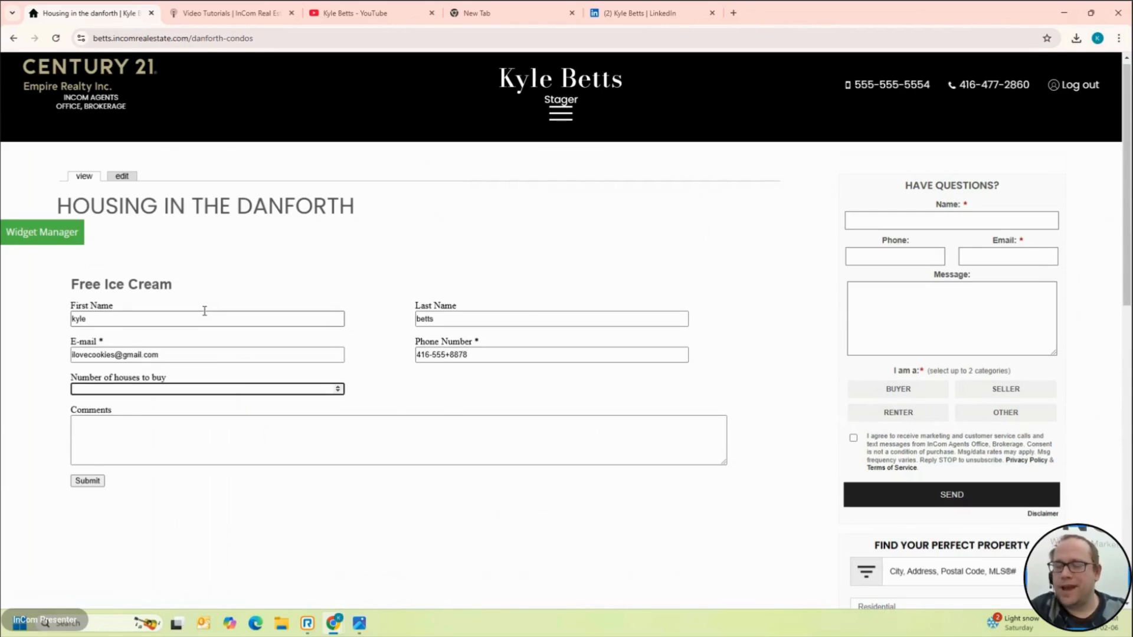
Step: Add the comment 'I love buying houses' and submit the test entry
{"action": "left_click", "coordinate": [236, 430]}
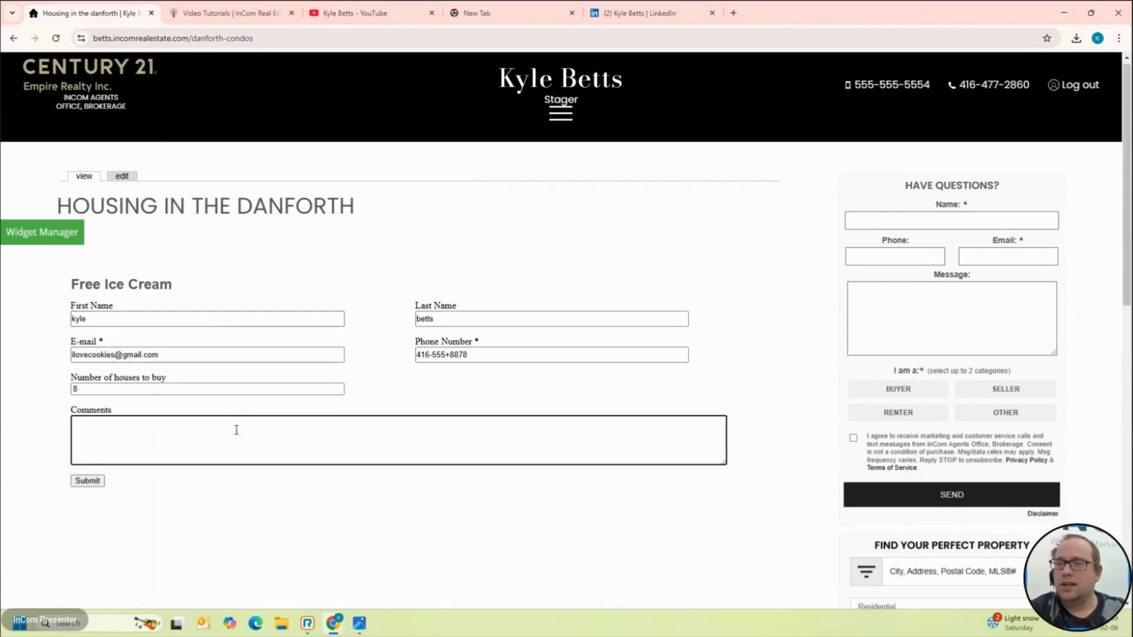
{"action": "type", "text": "I love buy"}
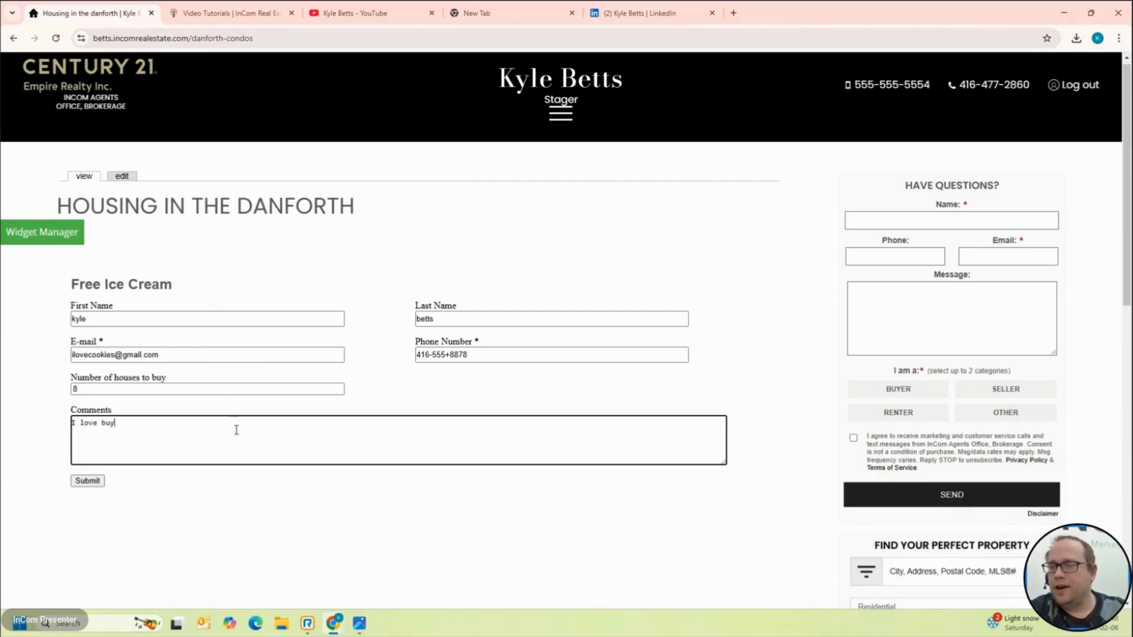
{"action": "type", "text": "ing houses"}
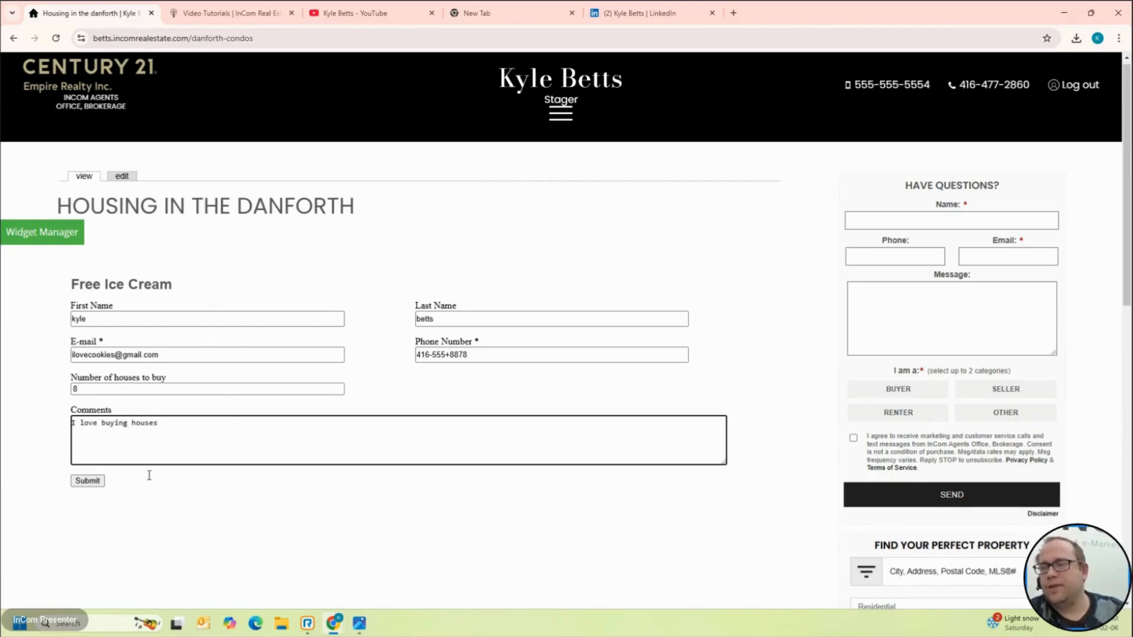
{"action": "left_click", "coordinate": [91, 484]}
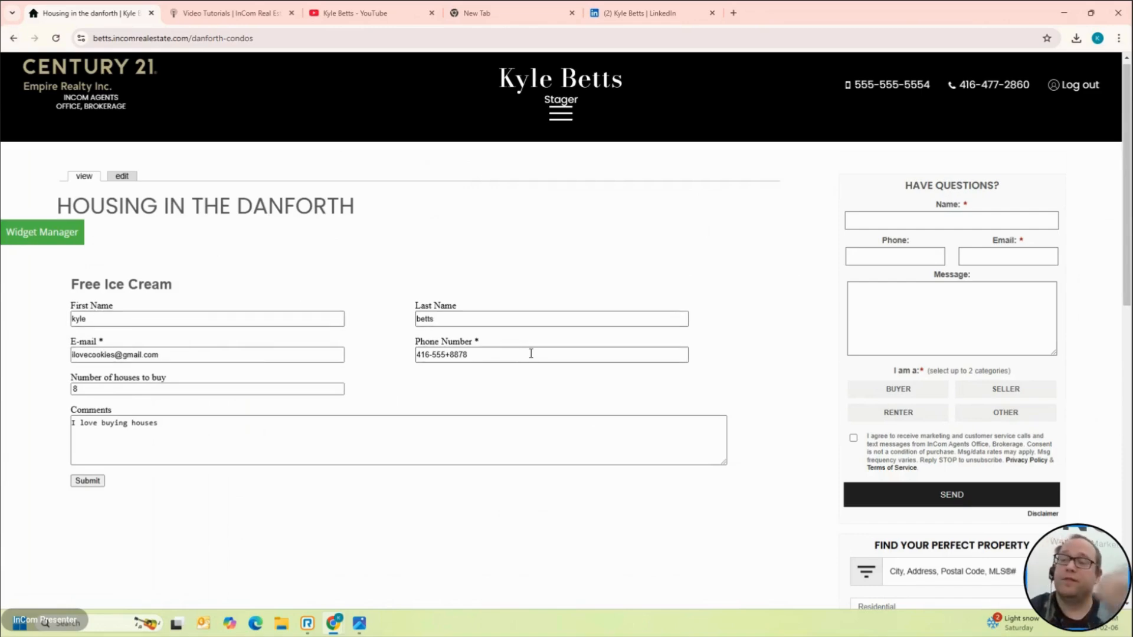
{"action": "left_click", "coordinate": [87, 481]}
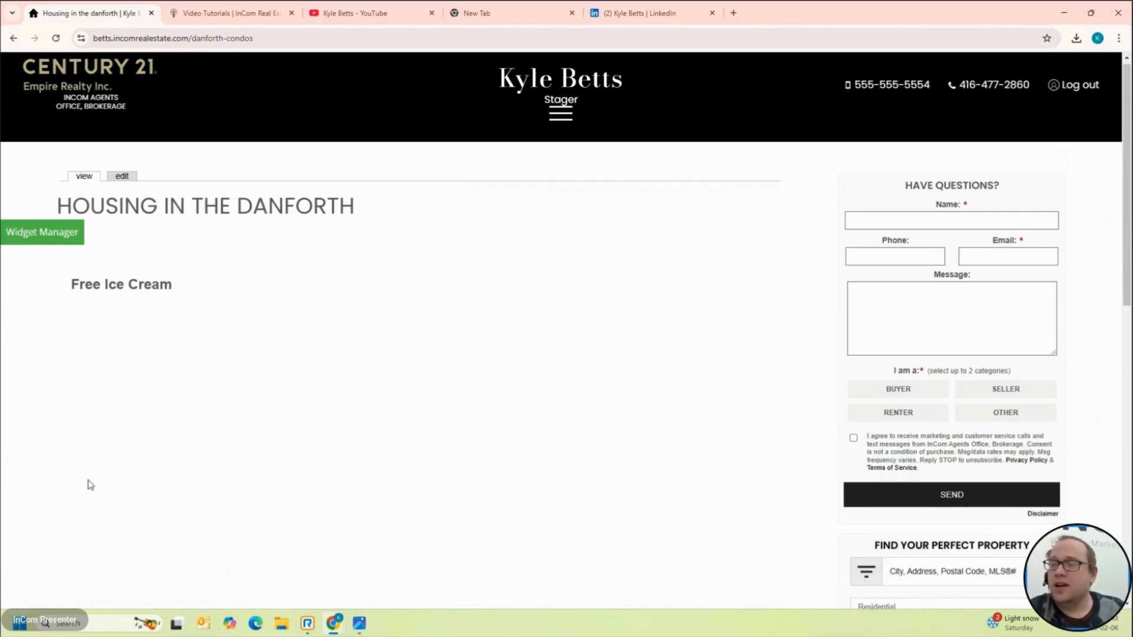
{"action": "scroll", "coordinate": [89, 481], "scroll_direction": "down", "scroll_amount": 6}
{"action": "scroll", "coordinate": [89, 480], "scroll_direction": "down", "scroll_amount": 4}
{"action": "scroll", "coordinate": [88, 479], "scroll_direction": "up", "scroll_amount": 12}
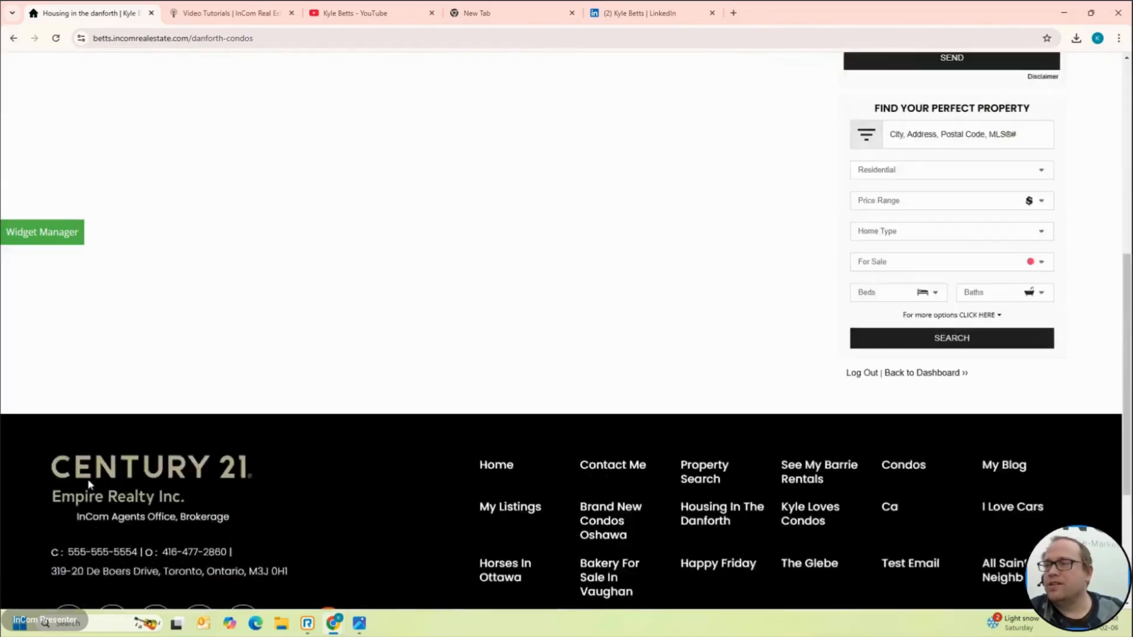
{"action": "scroll", "coordinate": [732, 499], "scroll_direction": "down", "scroll_amount": 12}
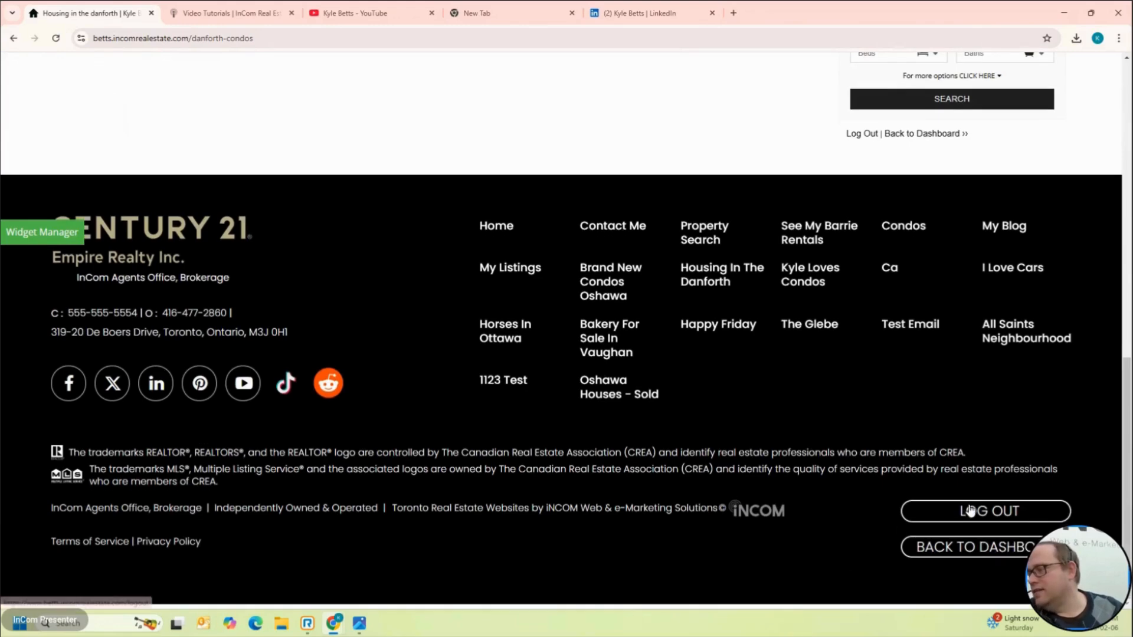
Step: Return to the dashboard and open the newest lead in the Lead Book
{"action": "left_click", "coordinate": [994, 548]}
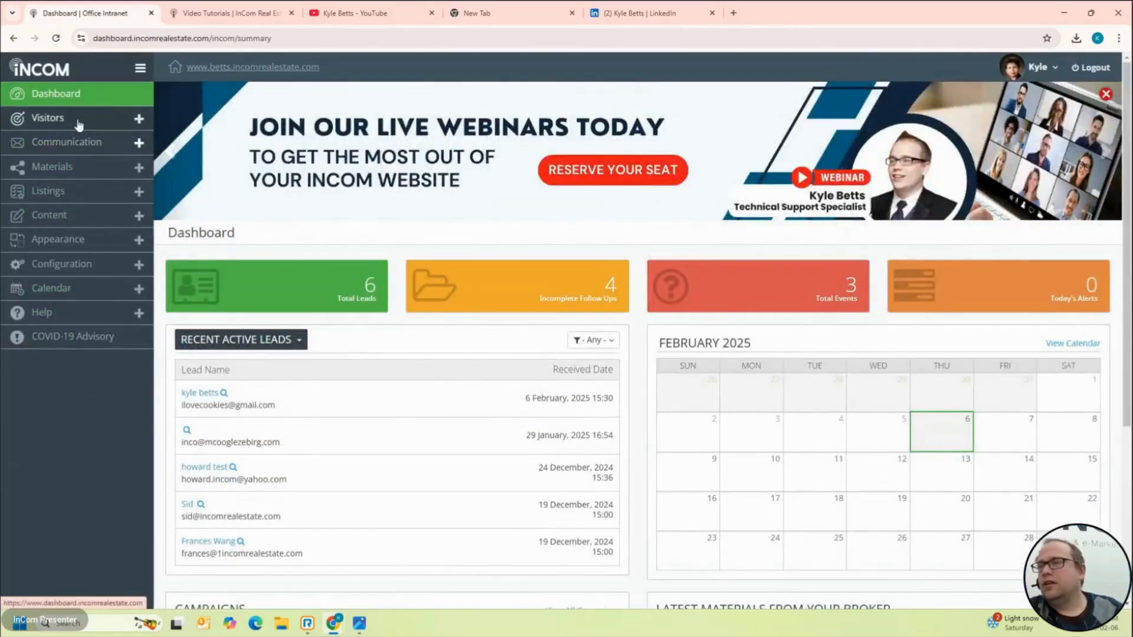
{"action": "left_click", "coordinate": [74, 119]}
{"action": "left_click", "coordinate": [57, 140]}
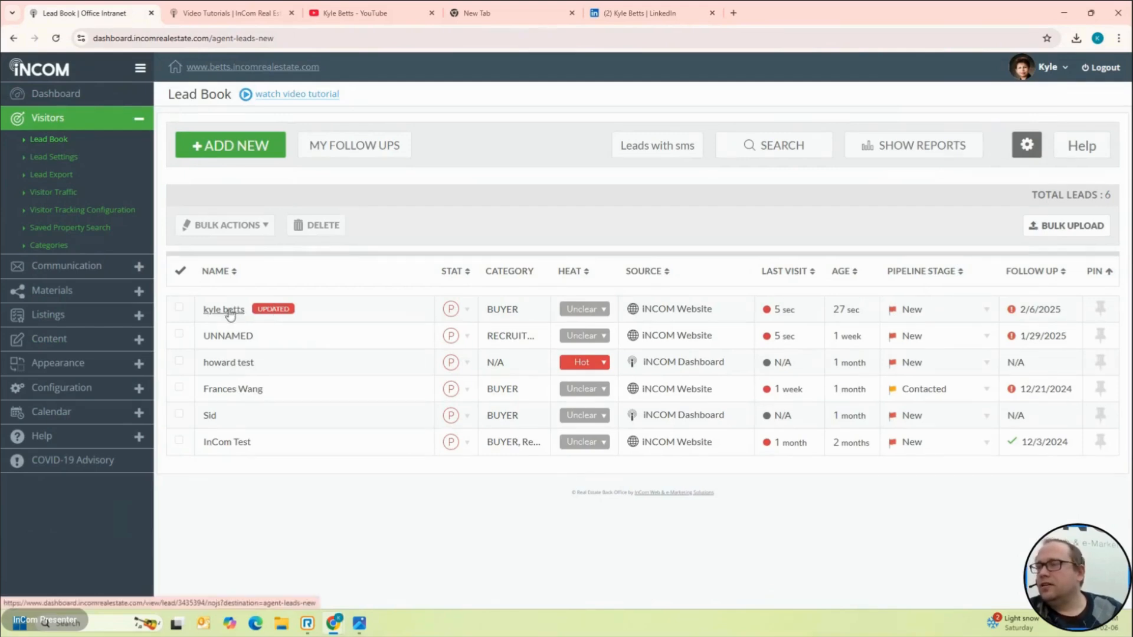
{"action": "left_click", "coordinate": [224, 309]}
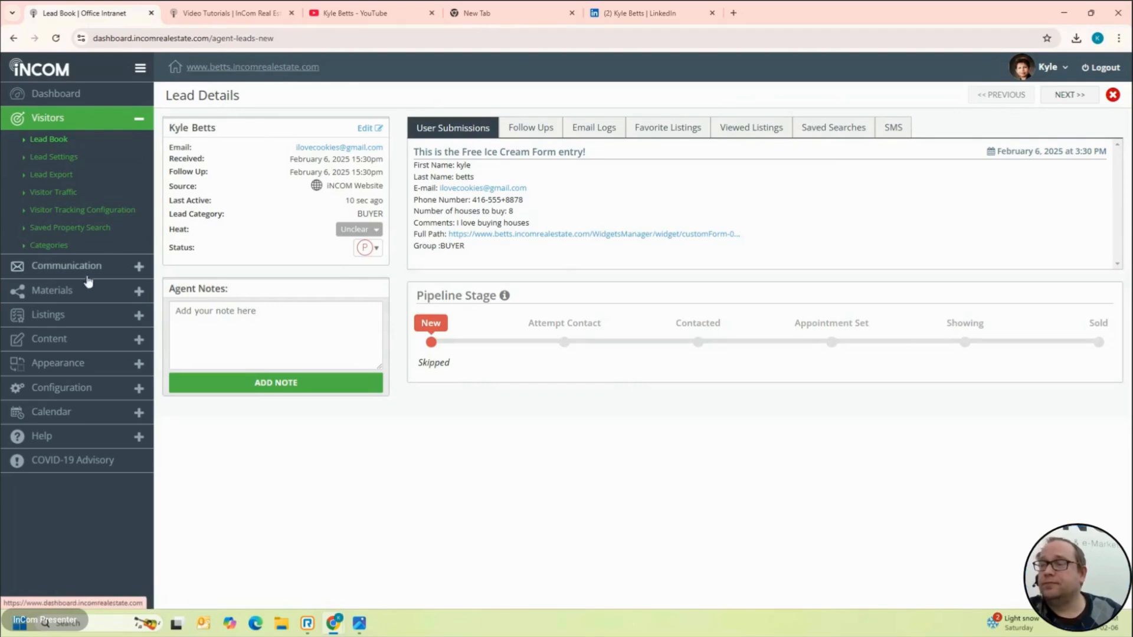
Step: Go to Content Manager under the Content menu
{"action": "left_click", "coordinate": [106, 273]}
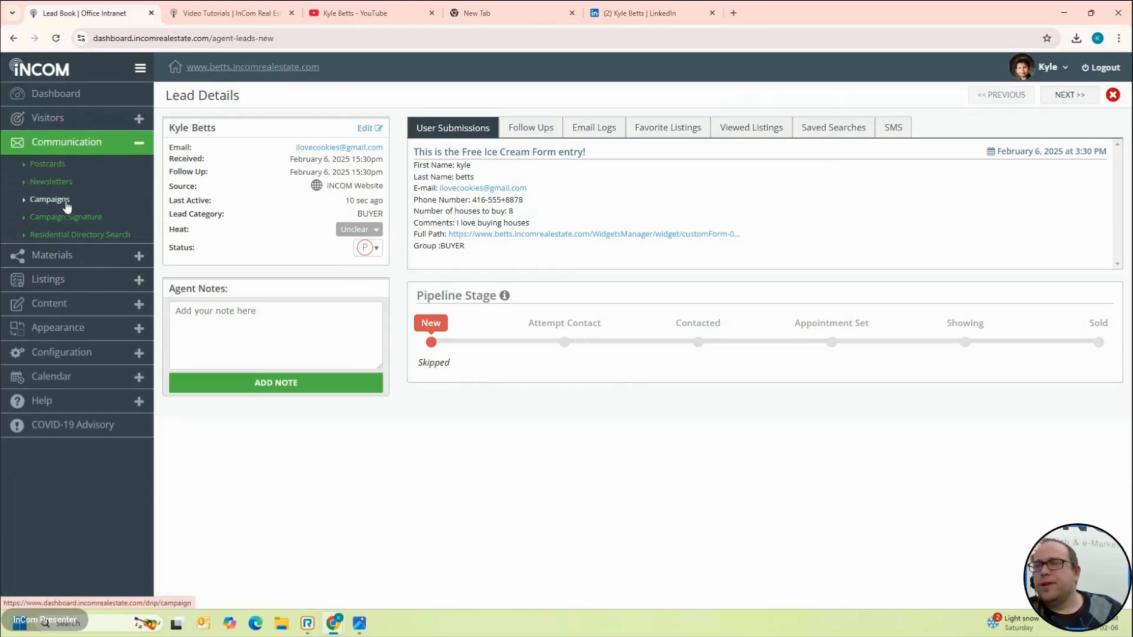
{"action": "left_click", "coordinate": [102, 314]}
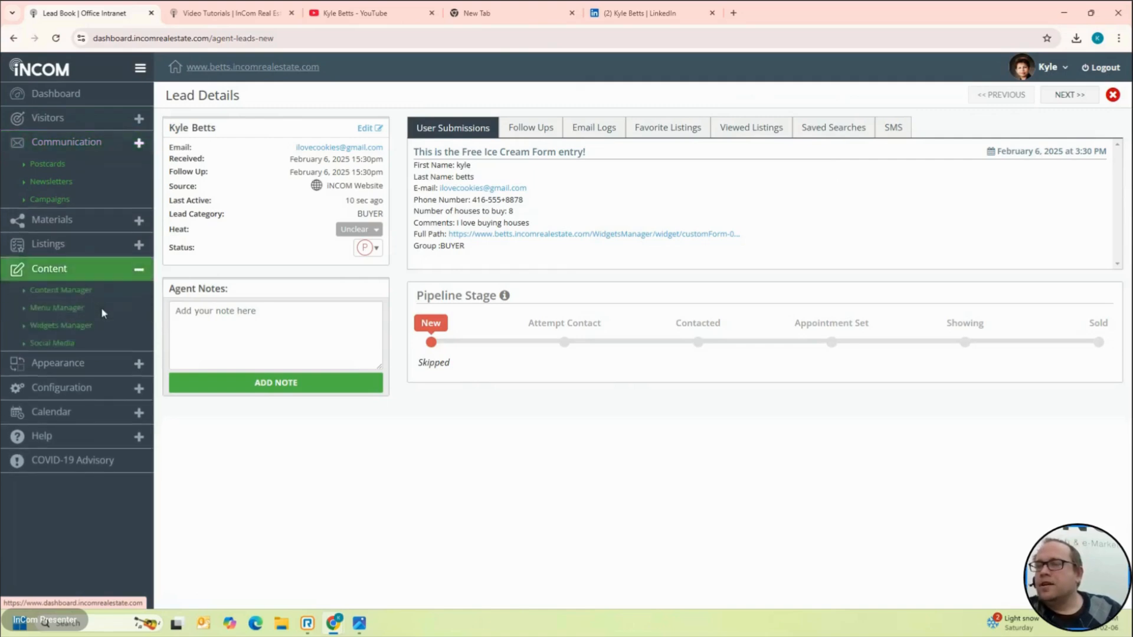
{"action": "left_click", "coordinate": [76, 238]}
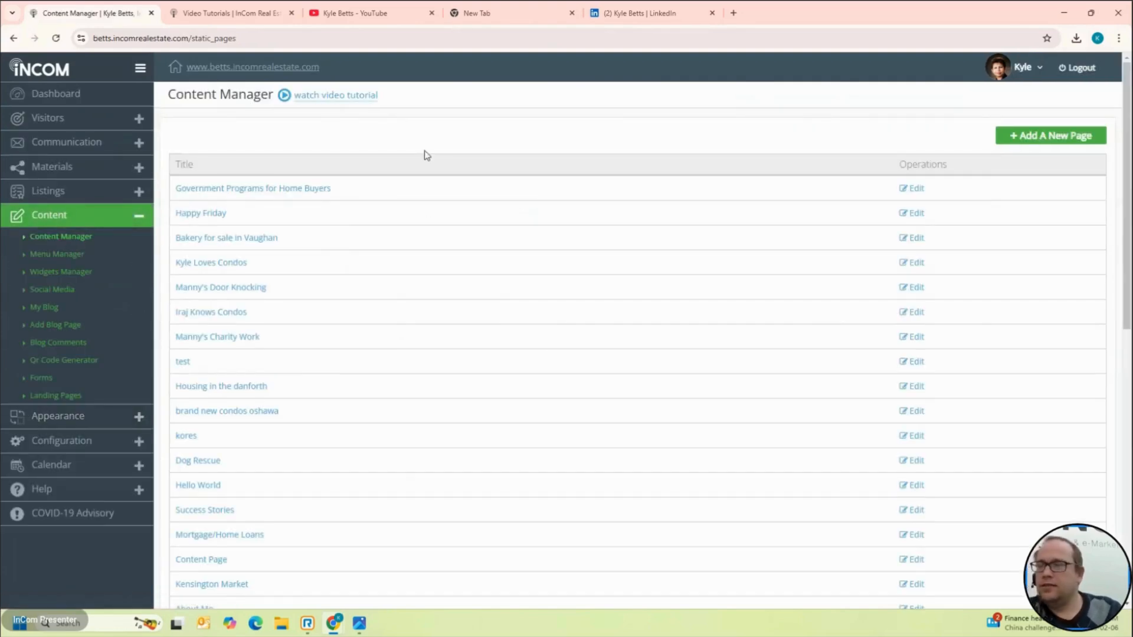
Step: Search the page list for 'danfor', open the live Housing in the Danforth page, and select its web address
{"action": "key", "text": "ctrl+f"}
{"action": "type", "text": "danfor"}
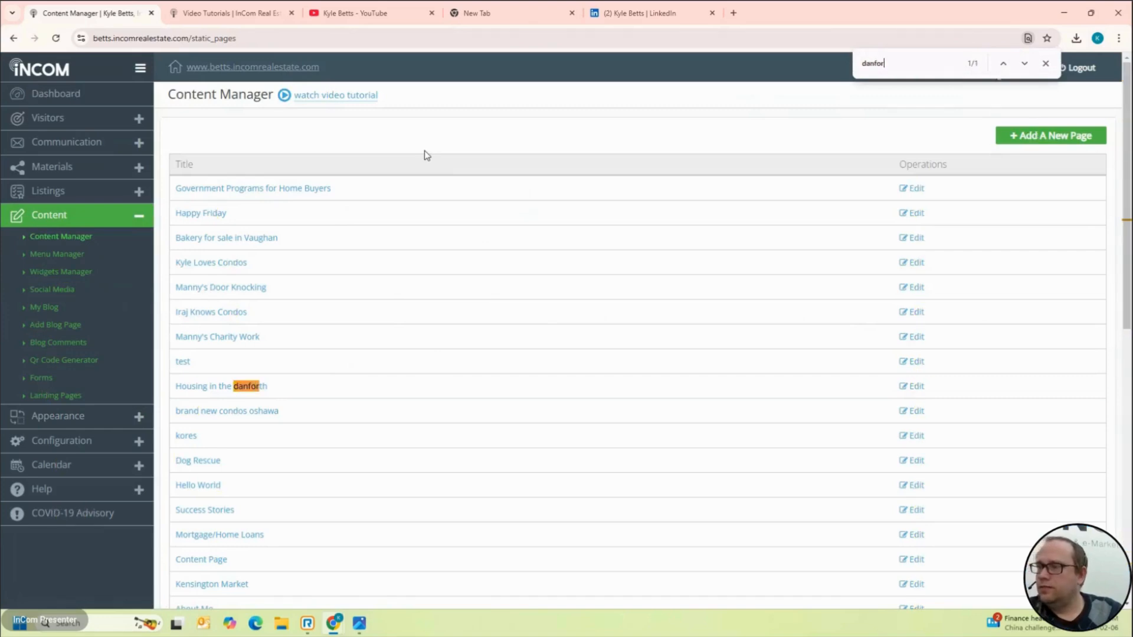
{"action": "left_click", "coordinate": [227, 385]}
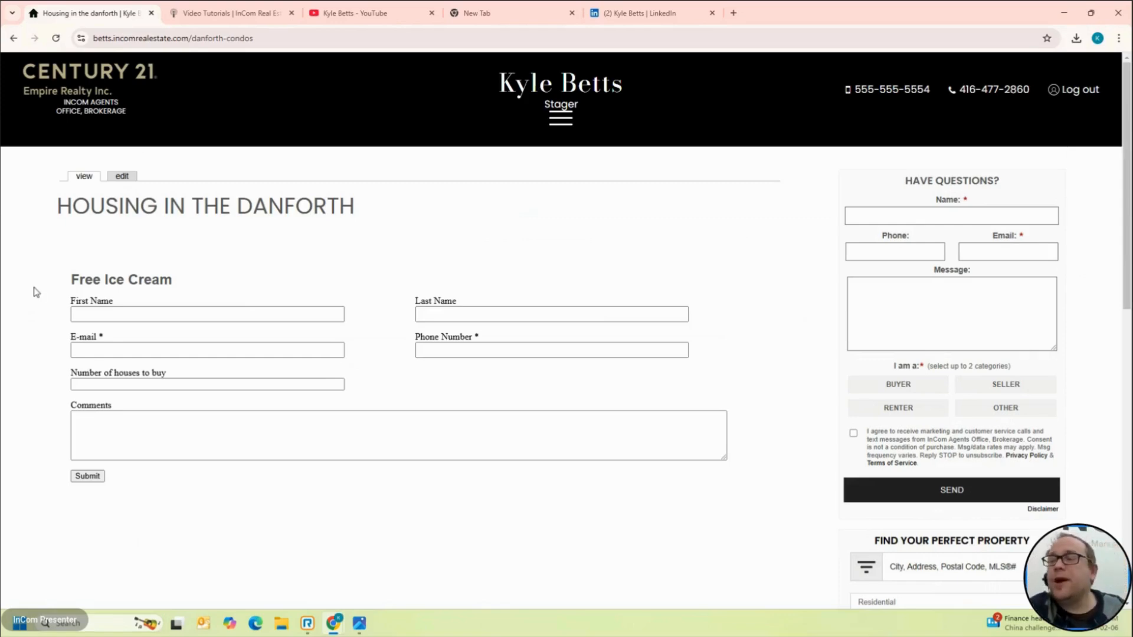
{"action": "scroll", "coordinate": [33, 290], "scroll_direction": "down", "scroll_amount": 10}
{"action": "scroll", "coordinate": [34, 292], "scroll_direction": "up", "scroll_amount": 10}
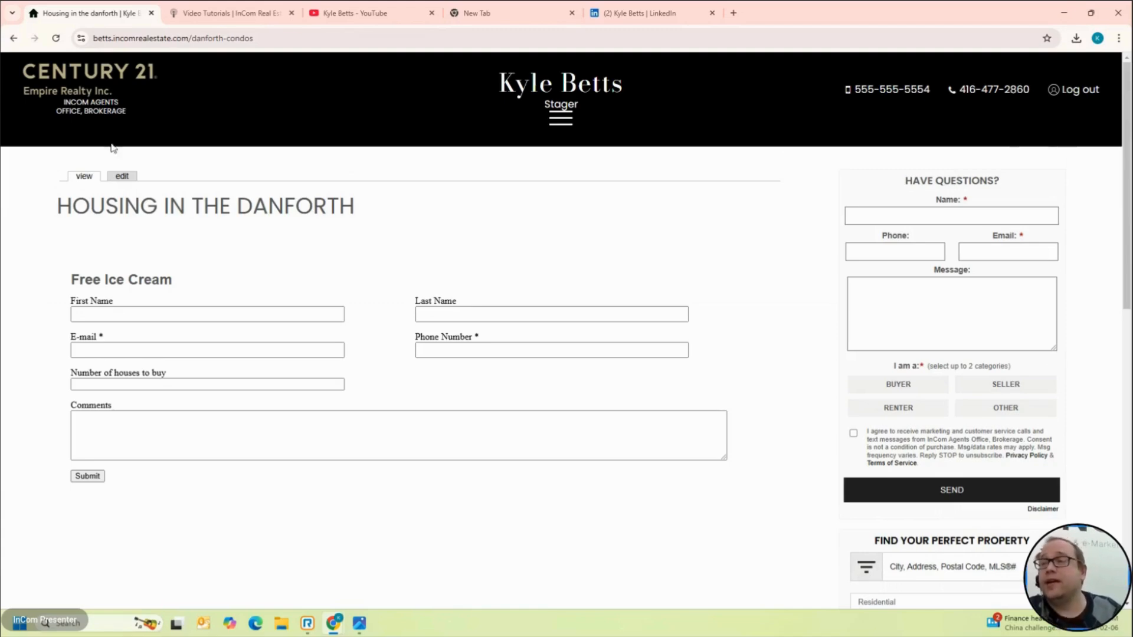
{"action": "left_click", "coordinate": [252, 39]}
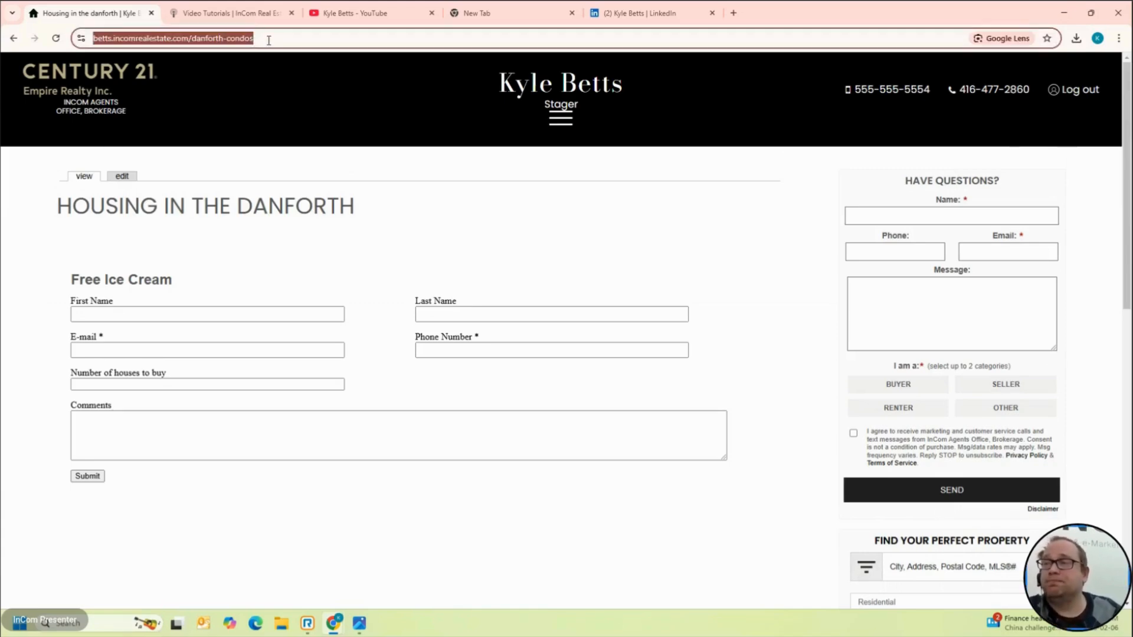
Step: Copy the /danforth-condos page URL and go to Content > Qr Code Generator
{"action": "right_click", "coordinate": [268, 40]}
{"action": "left_click", "coordinate": [365, 151]}
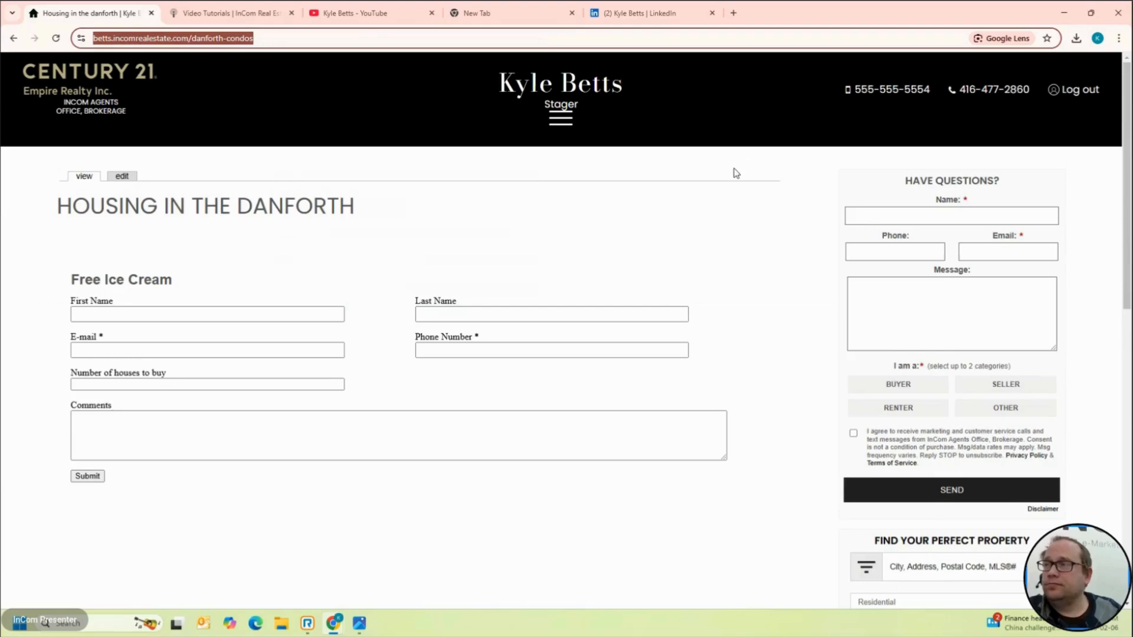
{"action": "scroll", "coordinate": [736, 173], "scroll_direction": "down", "scroll_amount": 15}
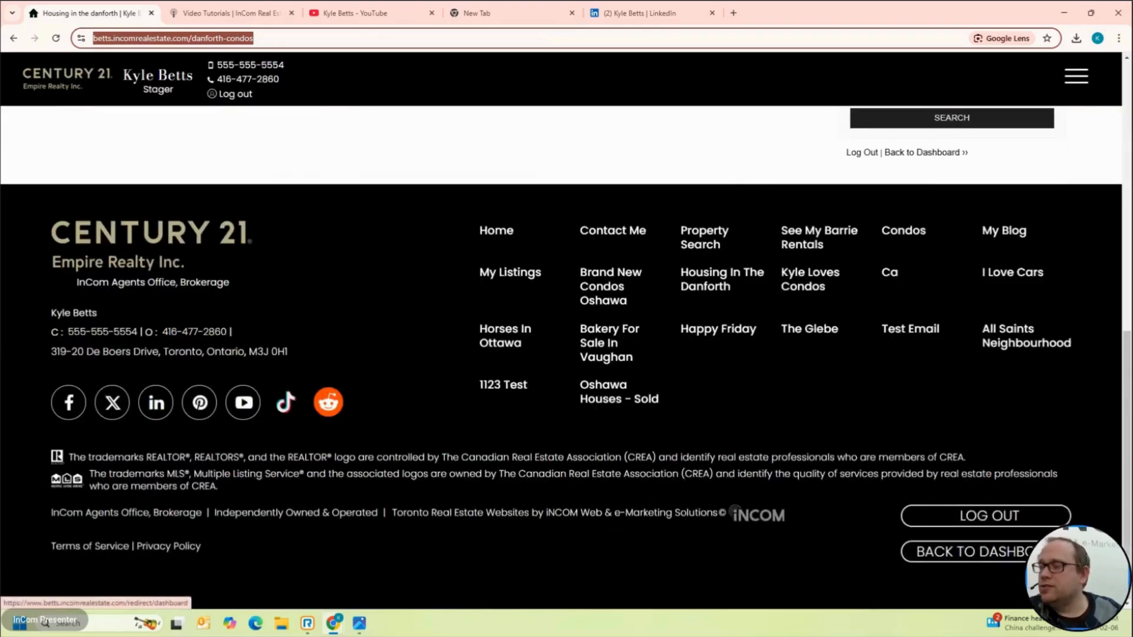
{"action": "left_click", "coordinate": [1045, 552]}
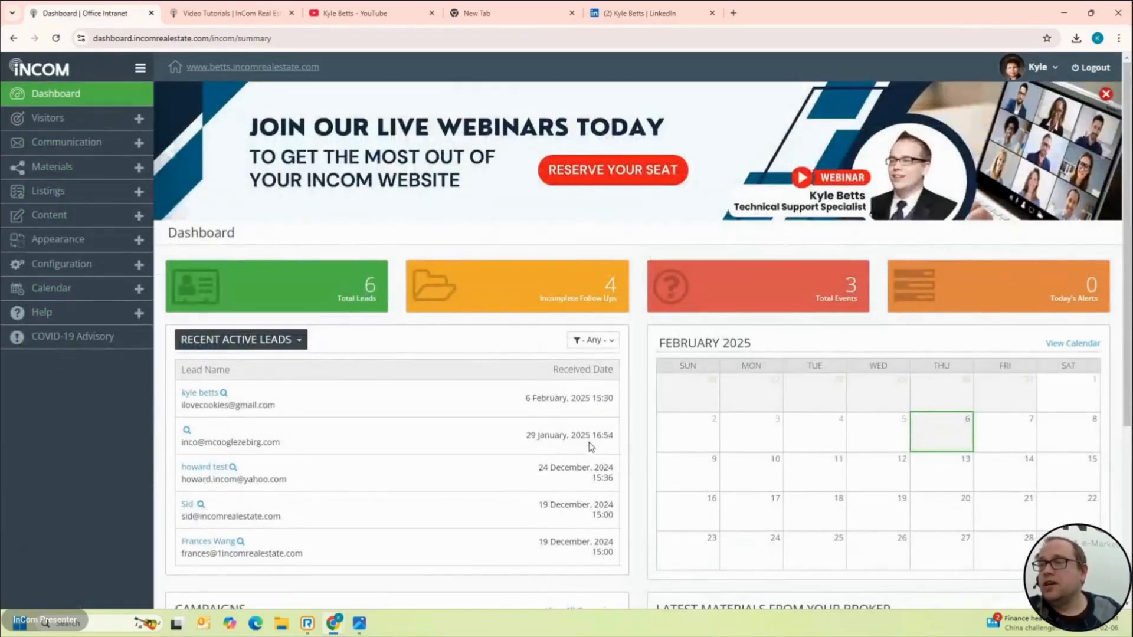
{"action": "left_click", "coordinate": [91, 223]}
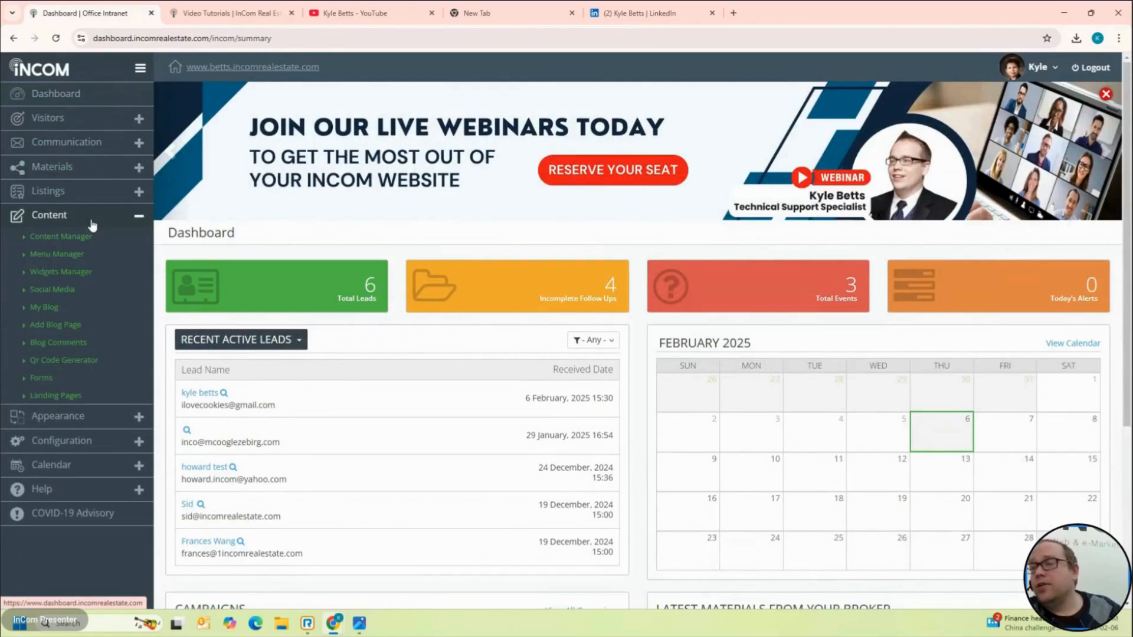
{"action": "left_click", "coordinate": [66, 362]}
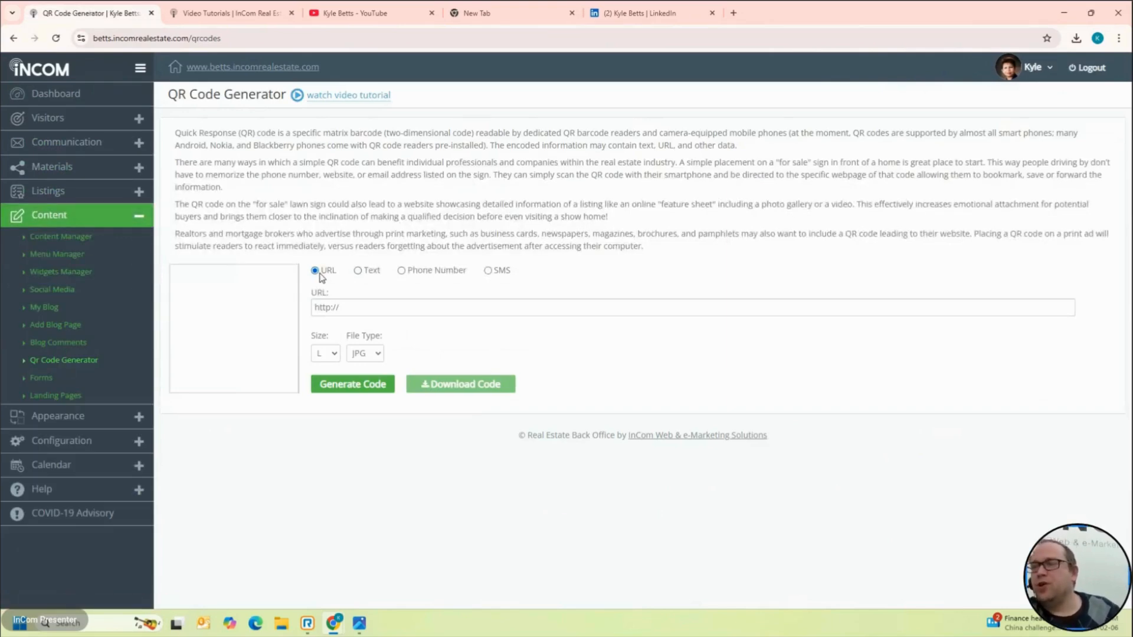
Step: Generate a URL-type QR code for the pasted danforth-condos address as an XL PNG
{"action": "left_click", "coordinate": [390, 307]}
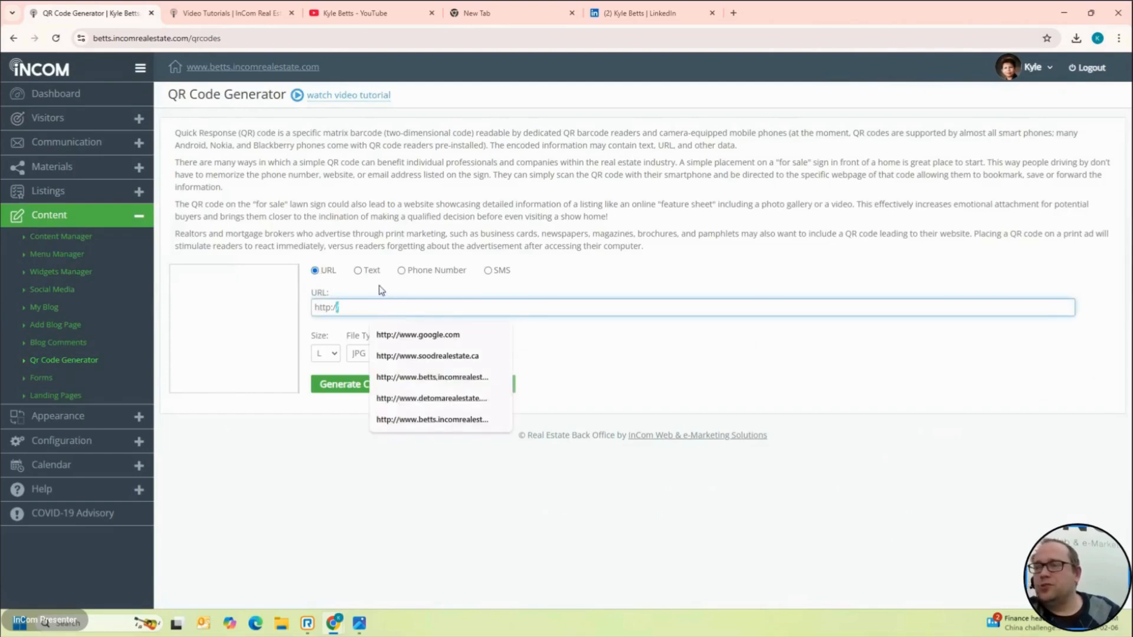
{"action": "left_click", "coordinate": [436, 270]}
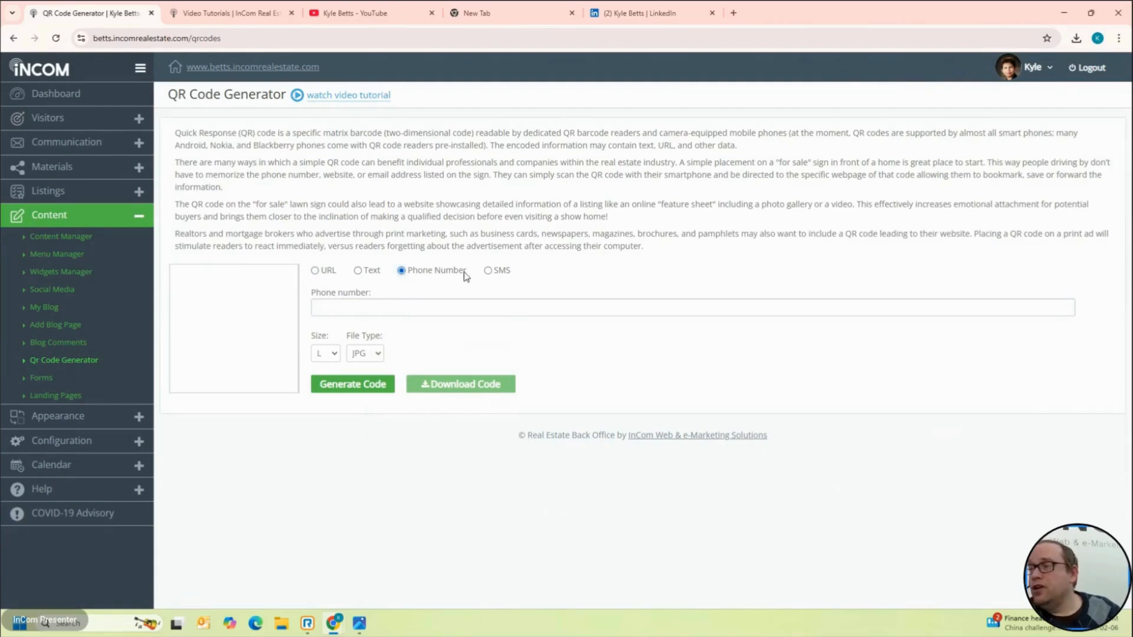
{"action": "left_click", "coordinate": [324, 275]}
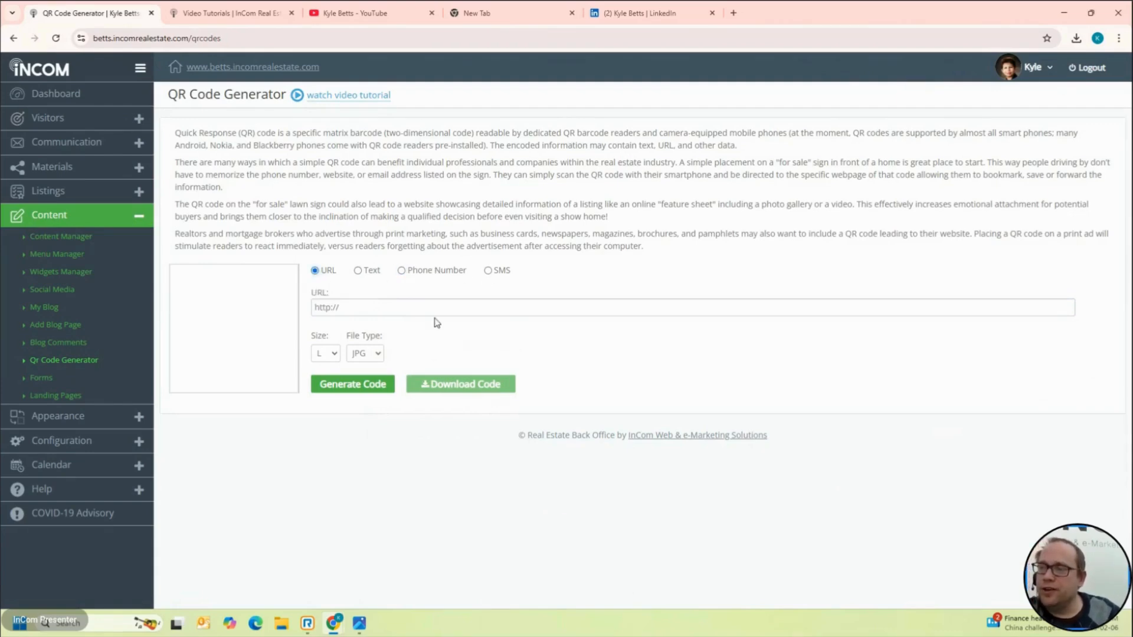
{"action": "triple_click", "coordinate": [433, 308]}
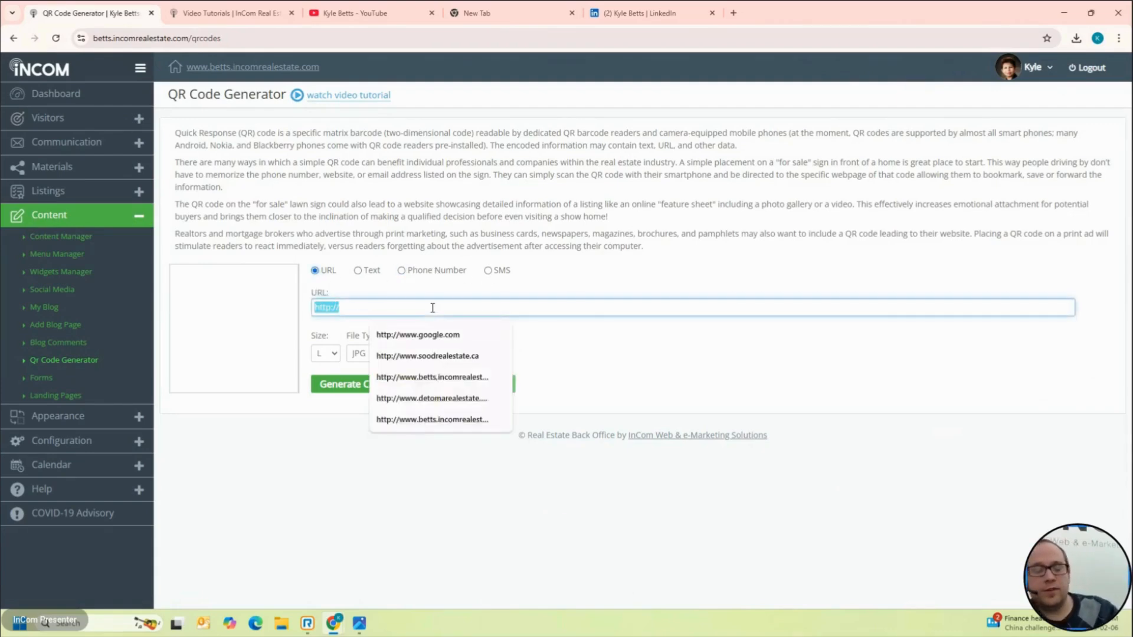
{"action": "key", "text": "ctrl+v"}
{"action": "left_click", "coordinate": [760, 426]}
{"action": "left_click", "coordinate": [375, 354]}
{"action": "left_click", "coordinate": [364, 387]}
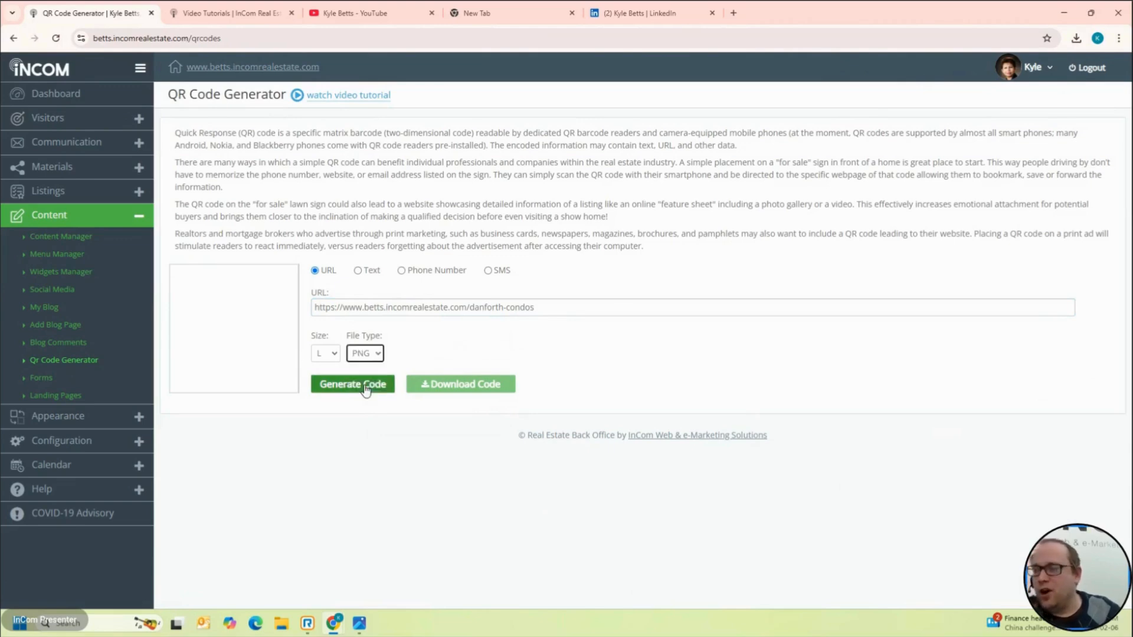
{"action": "left_click", "coordinate": [331, 354]}
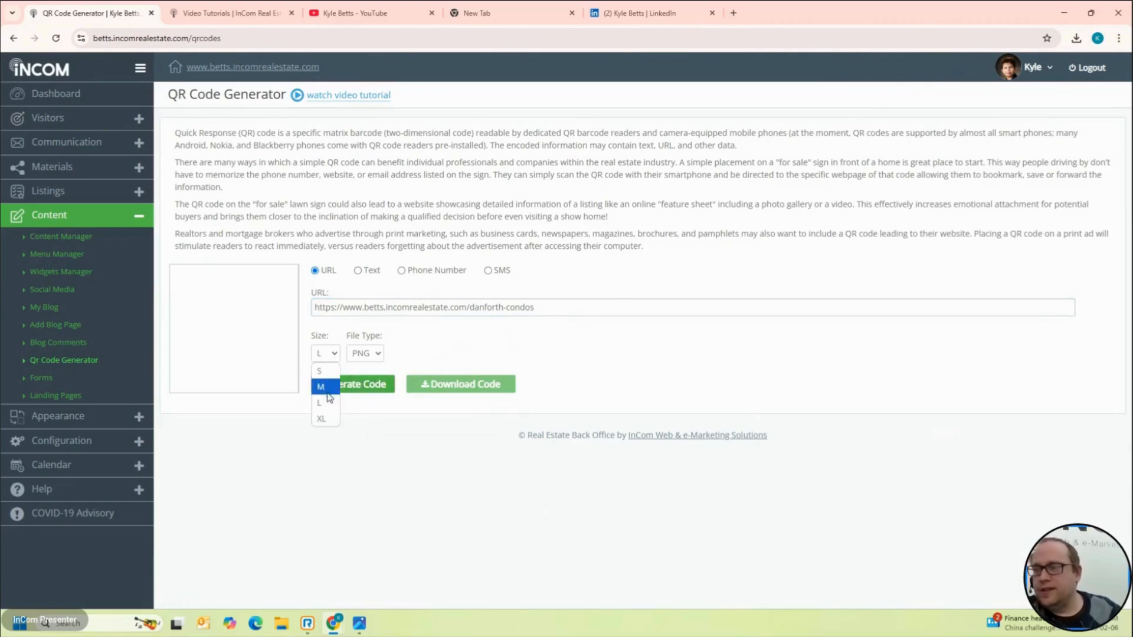
{"action": "left_click", "coordinate": [325, 418]}
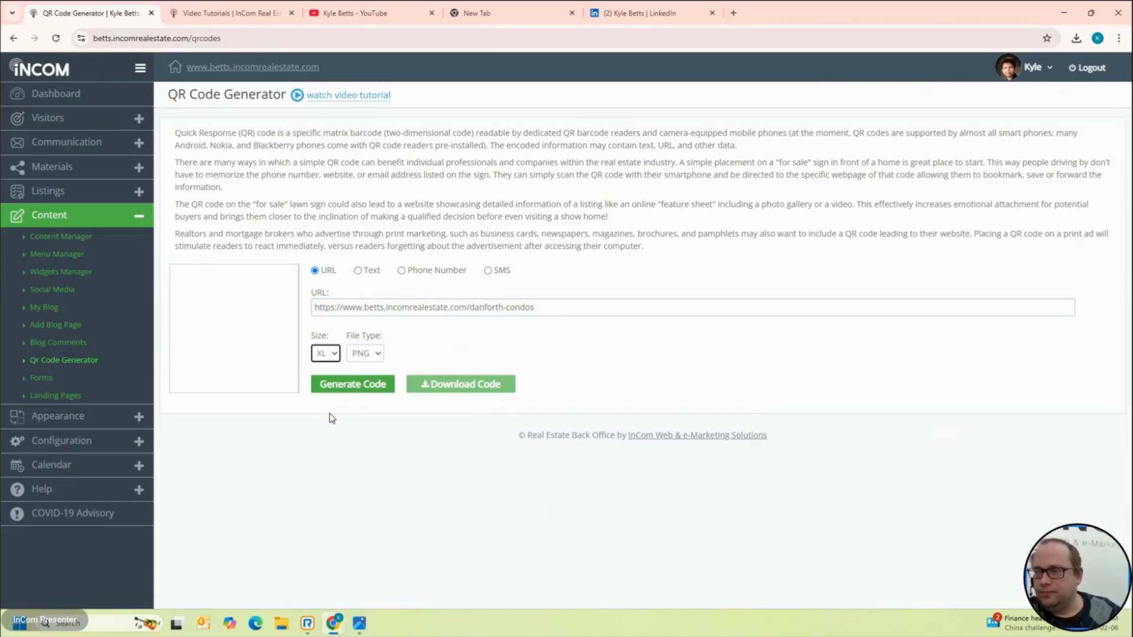
{"action": "left_click", "coordinate": [368, 391]}
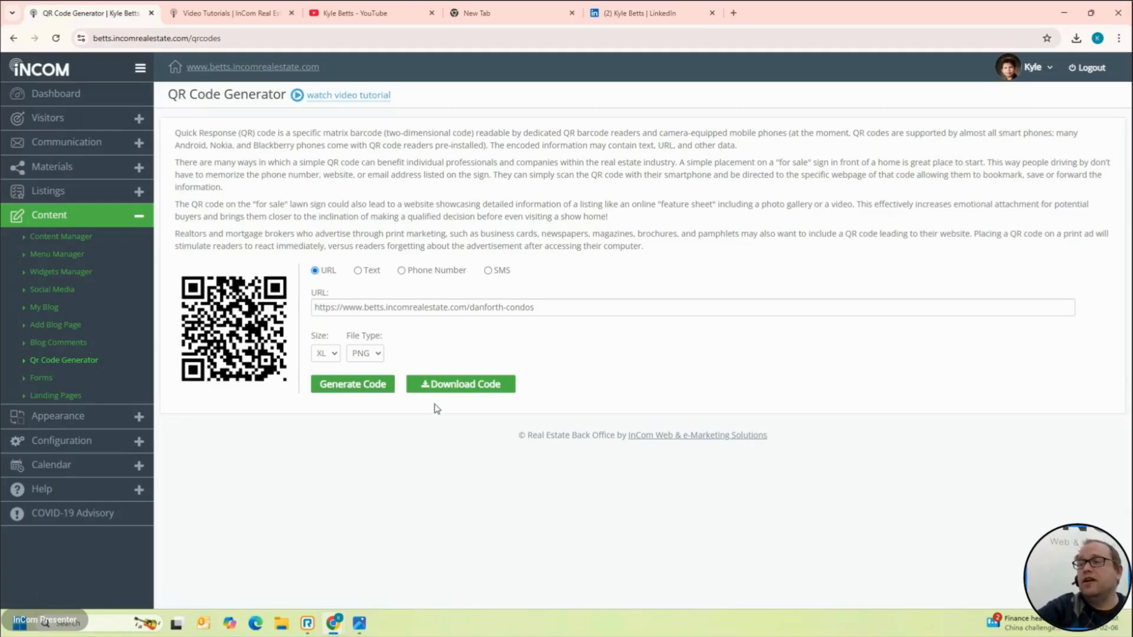
Step: Save the QR code image as qr_code.png and dock its viewer to the left half
{"action": "right_click", "coordinate": [206, 341]}
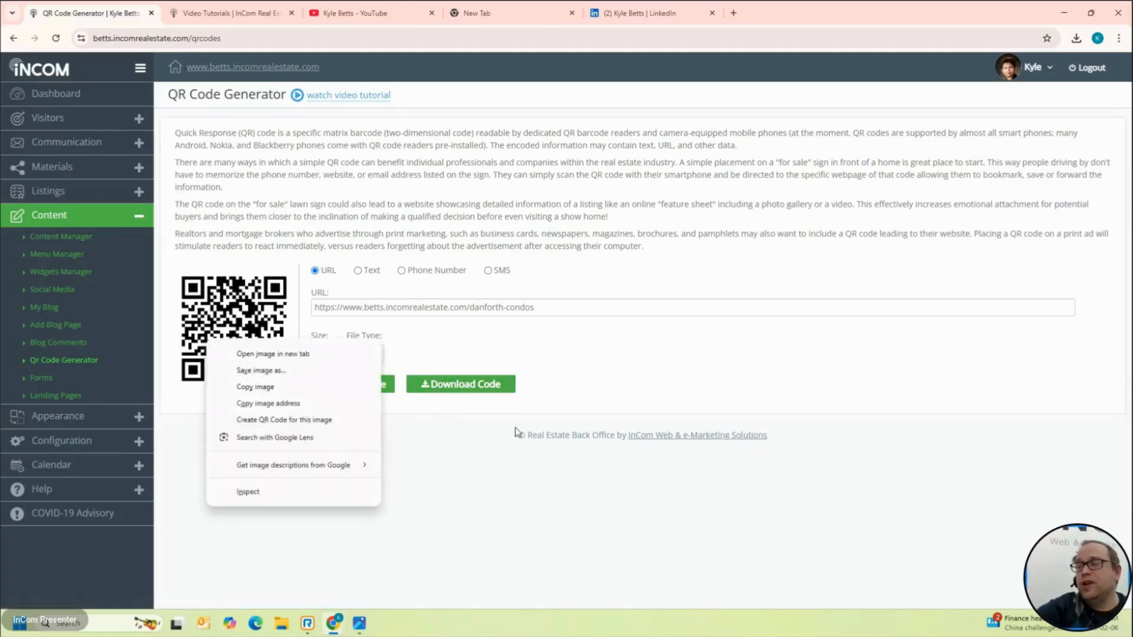
{"action": "left_click", "coordinate": [471, 383]}
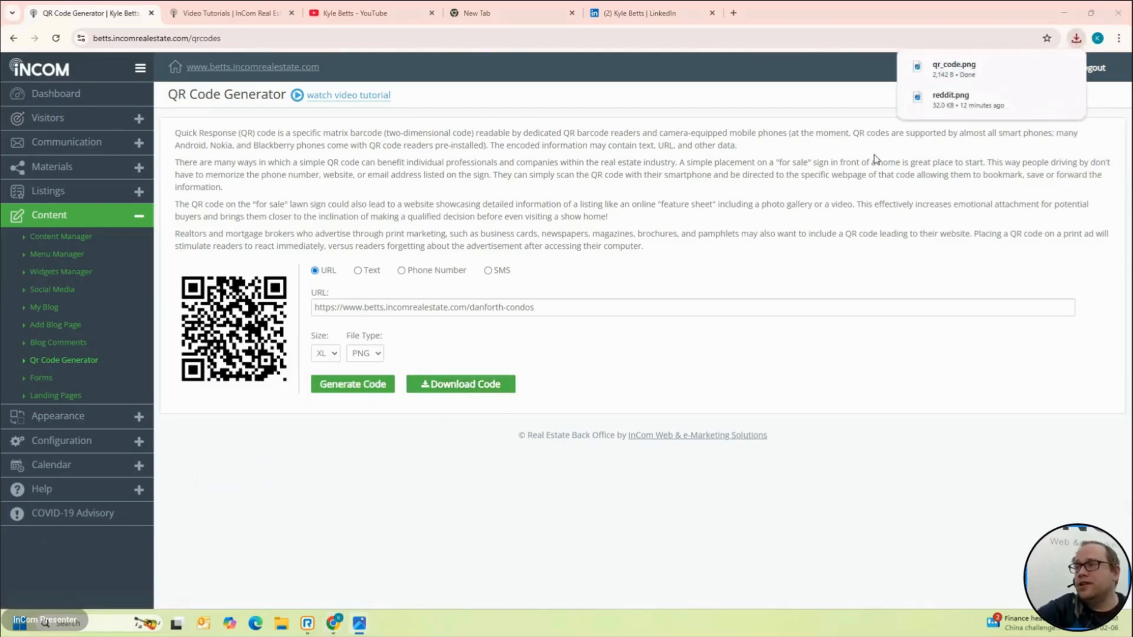
{"action": "left_click_drag", "start_coordinate": [12, 112], "coordinate": [13, 112]}
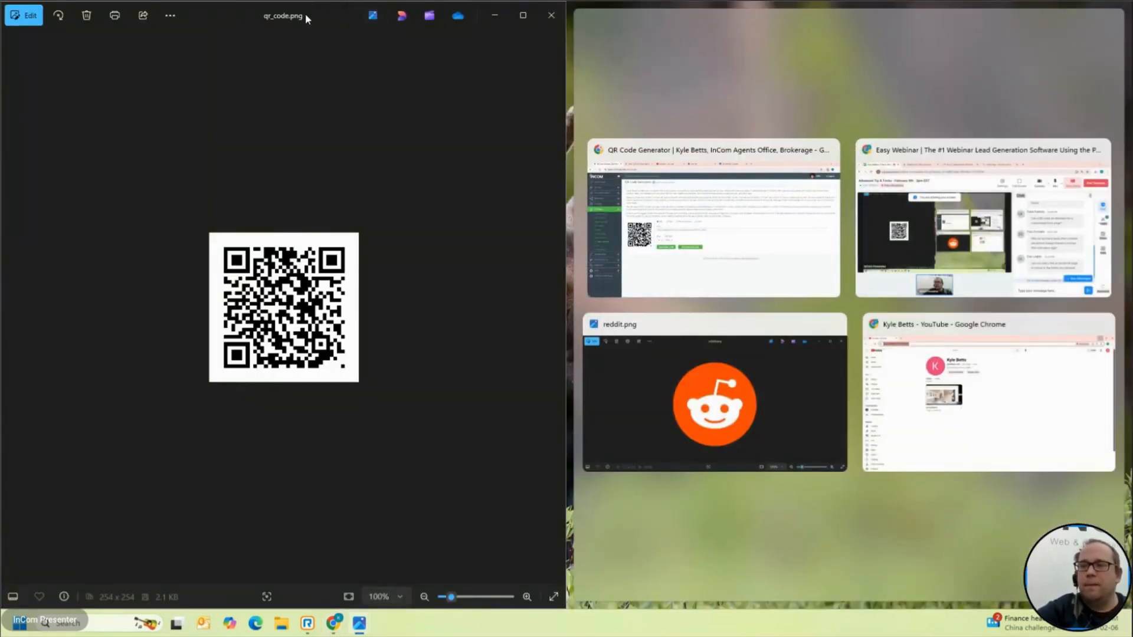
Step: Float the qr_code.png Photos viewer over Chrome, then close it
{"action": "left_click_drag", "start_coordinate": [306, 13], "coordinate": [505, 126]}
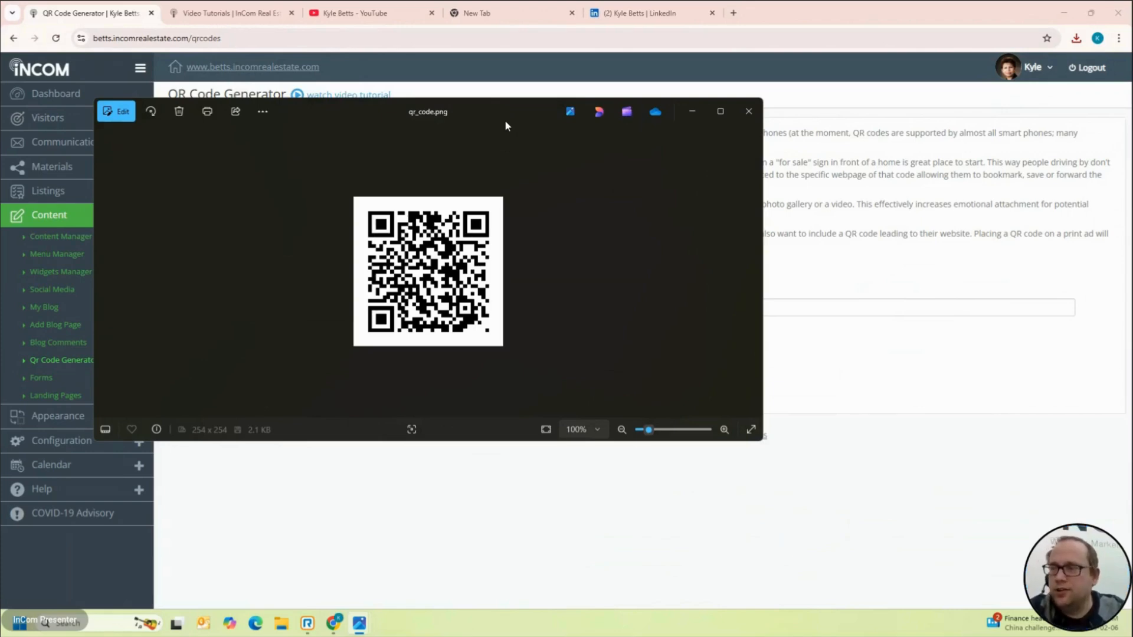
{"action": "left_click", "coordinate": [686, 512]}
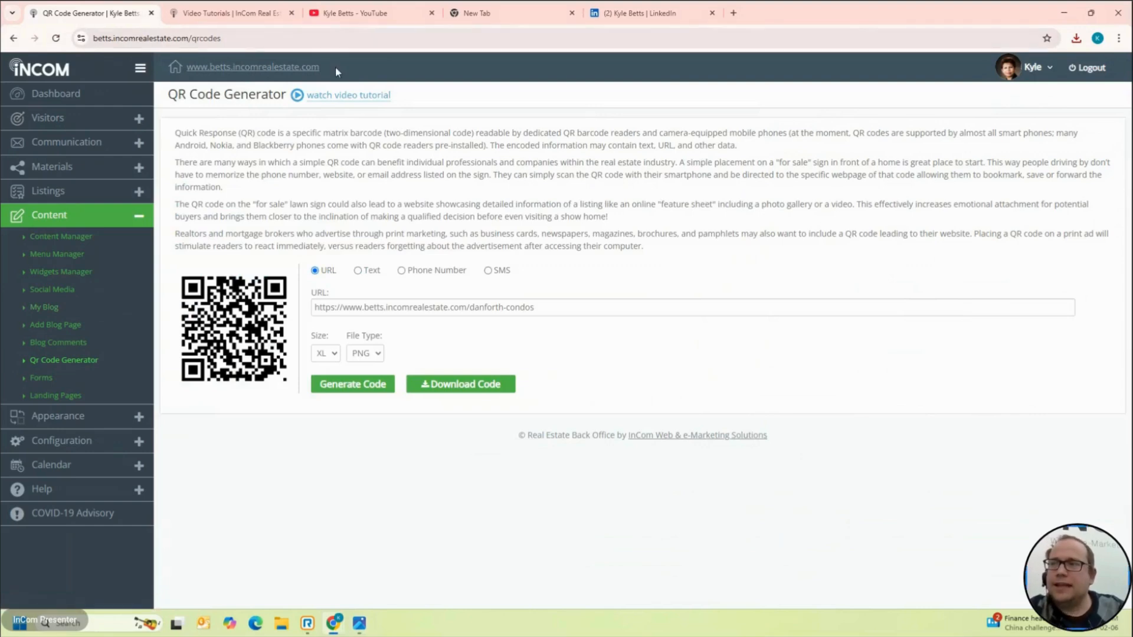
{"action": "left_click", "coordinate": [266, 70]}
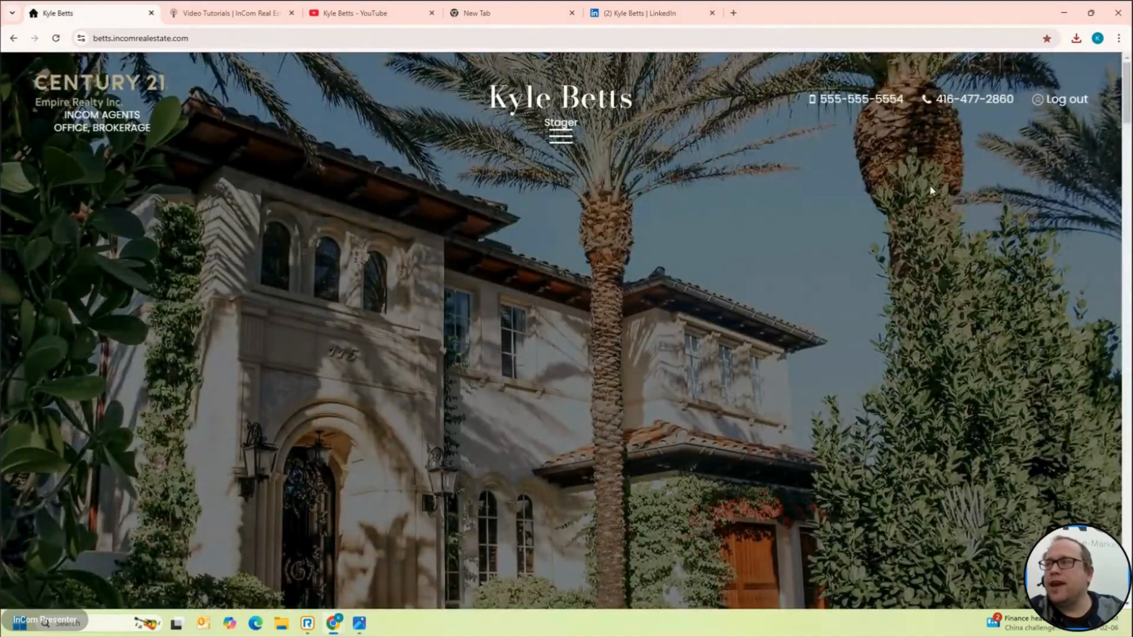
{"action": "scroll", "coordinate": [932, 190], "scroll_direction": "down", "scroll_amount": 5}
{"action": "scroll", "coordinate": [931, 187], "scroll_direction": "down", "scroll_amount": 5}
{"action": "scroll", "coordinate": [588, 378], "scroll_direction": "down", "scroll_amount": 6}
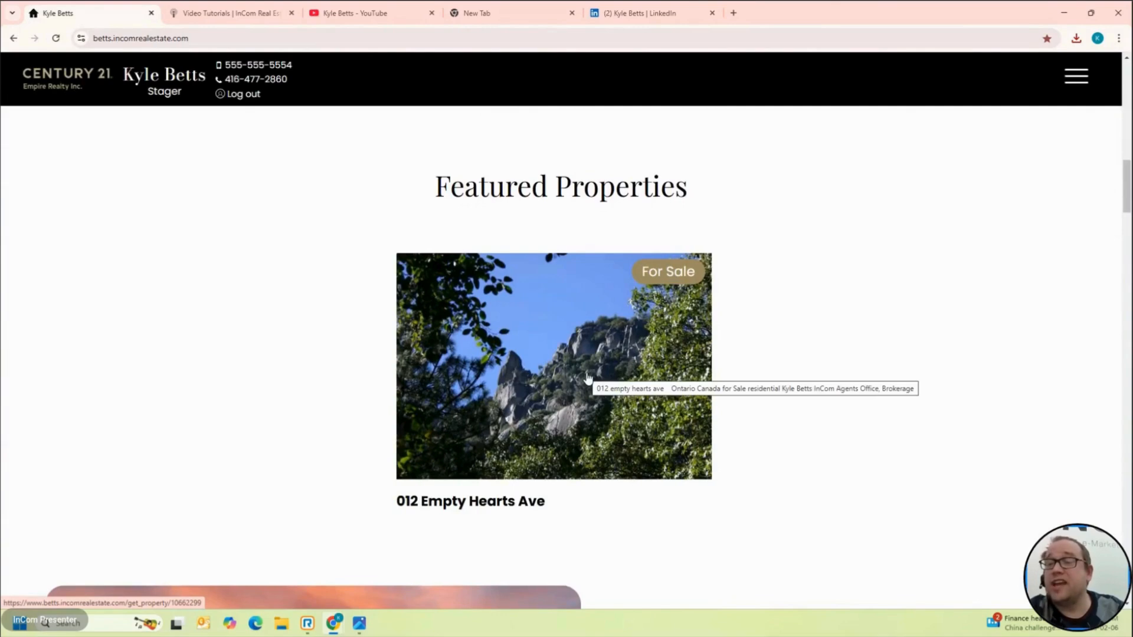
{"action": "left_click", "coordinate": [594, 409]}
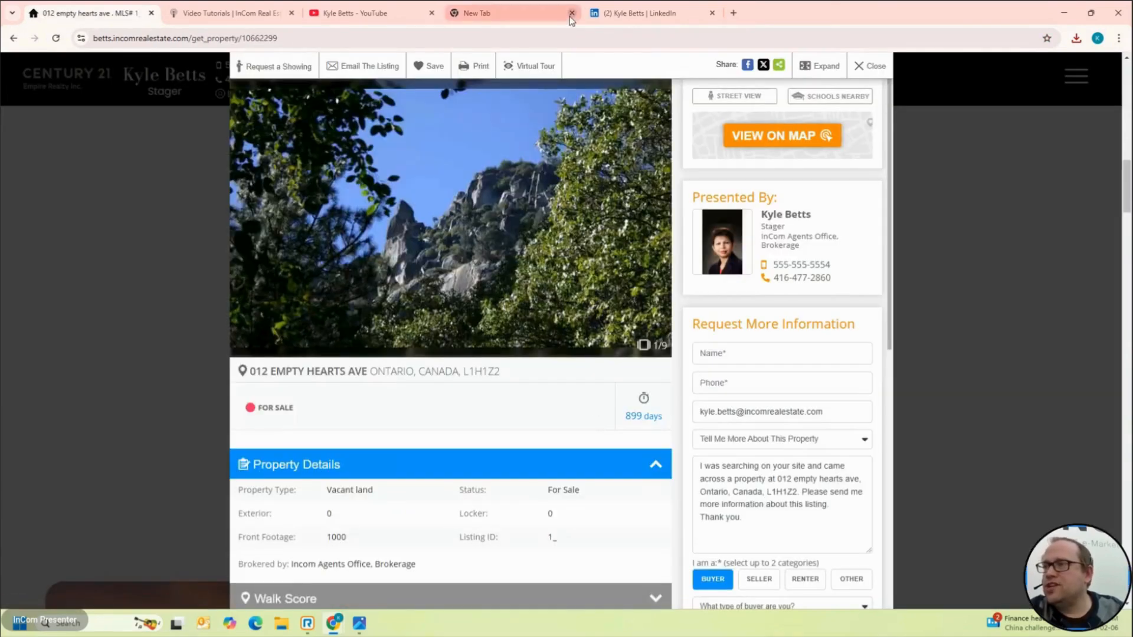
{"action": "left_click", "coordinate": [567, 38]}
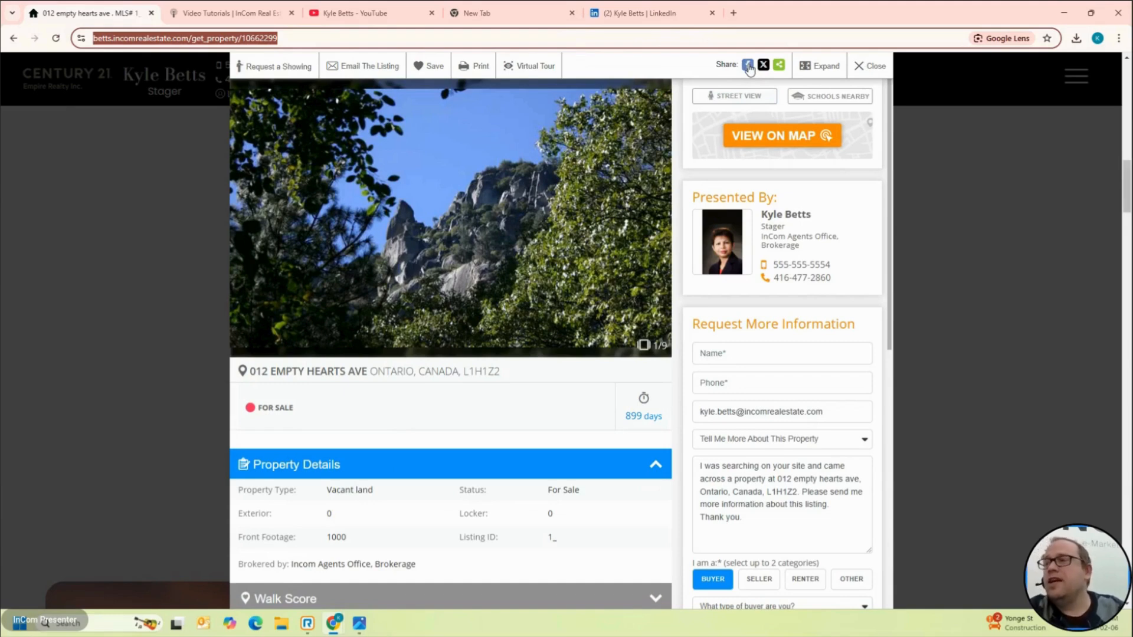
{"action": "left_click", "coordinate": [508, 40]}
{"action": "key", "text": "ctrl+c"}
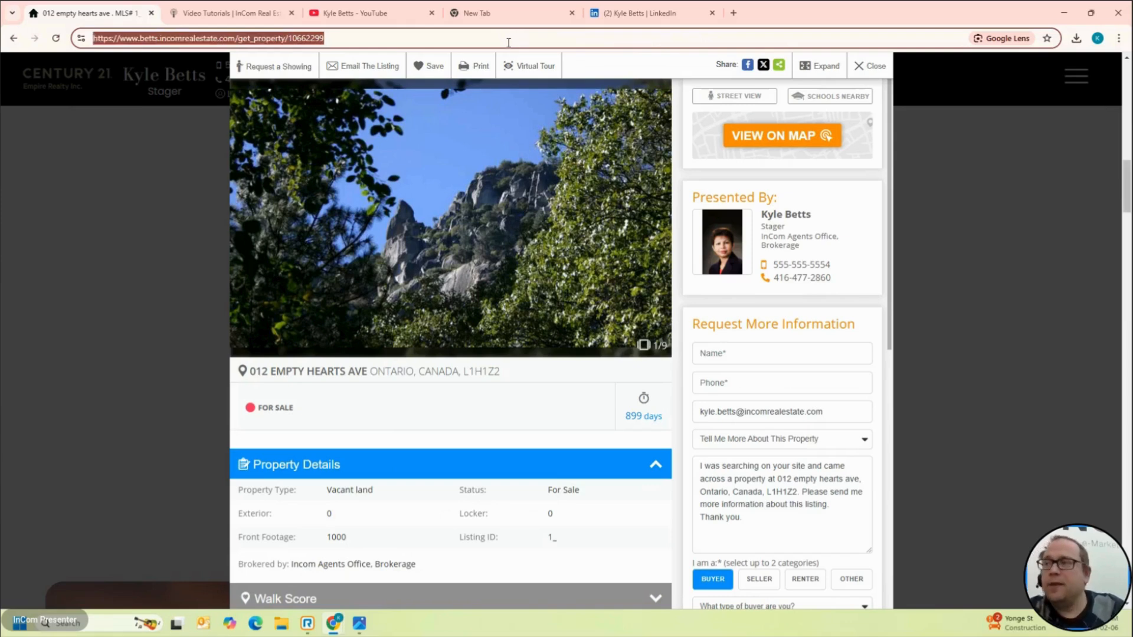
{"action": "left_click", "coordinate": [649, 13]}
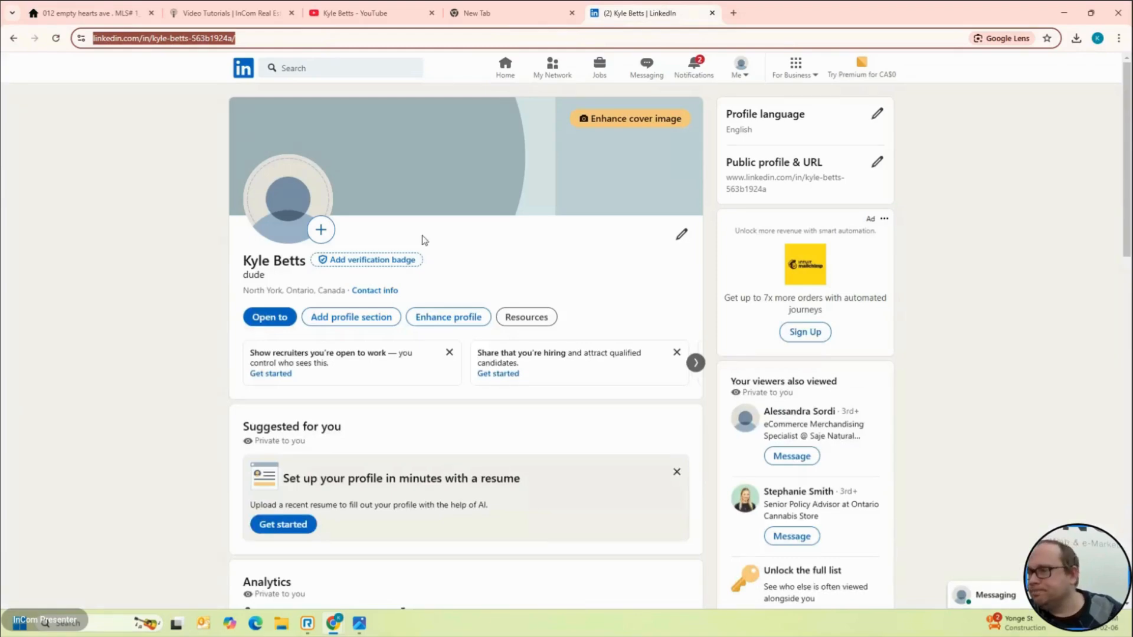
Step: Publish a LinkedIn post with the listing link and the caption 'I've shared to facebook'
{"action": "scroll", "coordinate": [422, 240], "scroll_direction": "down", "scroll_amount": 12}
{"action": "scroll", "coordinate": [384, 417], "scroll_direction": "down", "scroll_amount": 4}
{"action": "scroll", "coordinate": [384, 418], "scroll_direction": "up", "scroll_amount": 16}
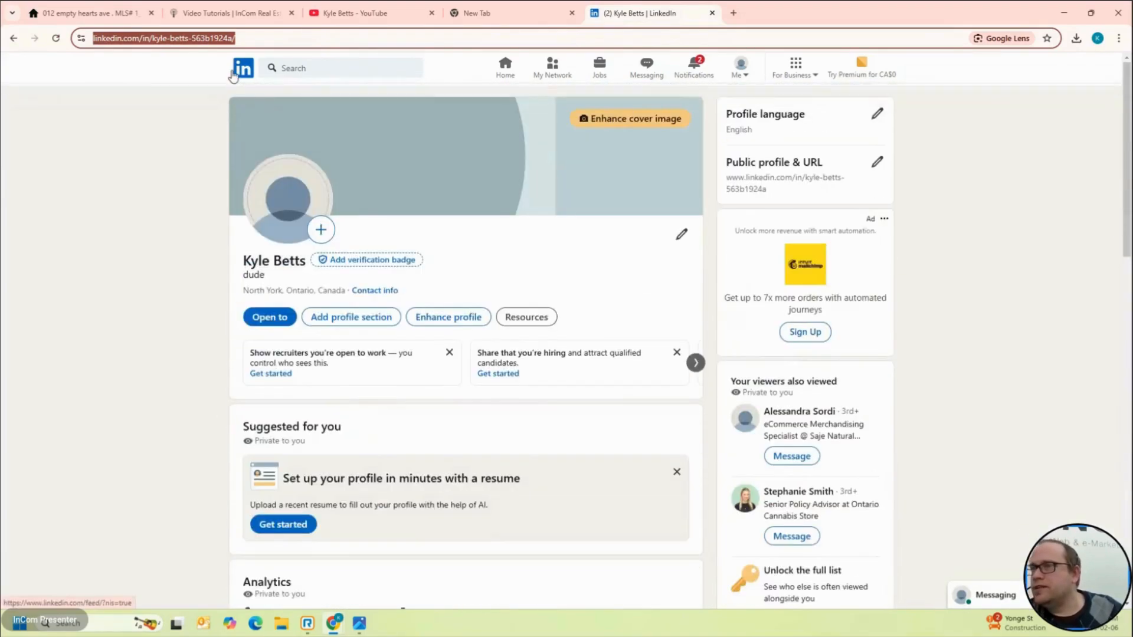
{"action": "left_click", "coordinate": [234, 76]}
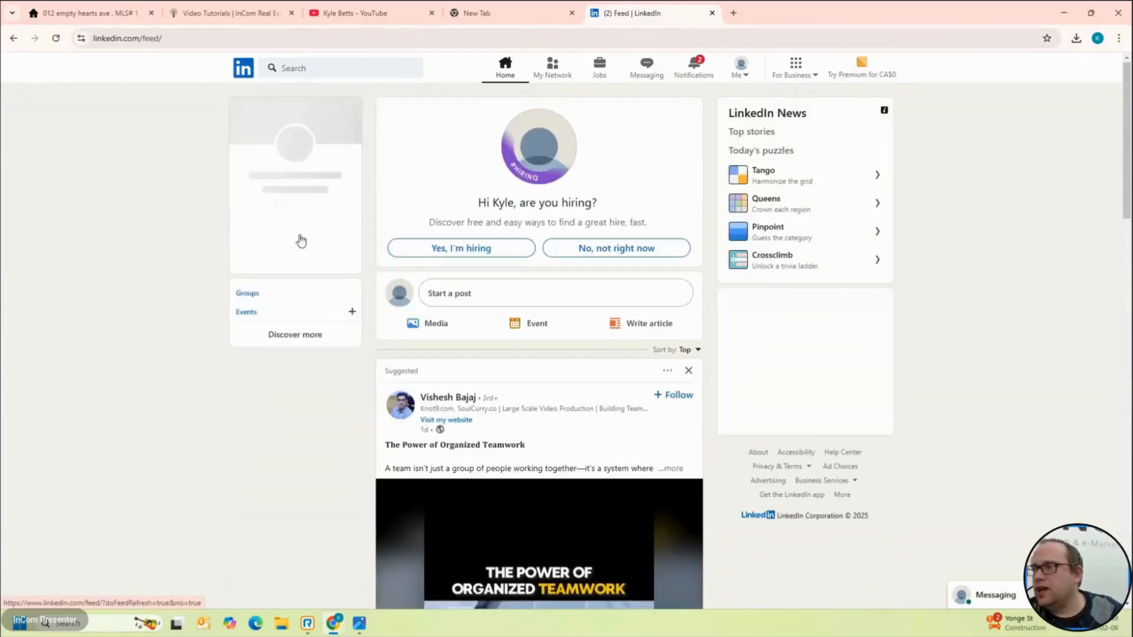
{"action": "left_click", "coordinate": [510, 296]}
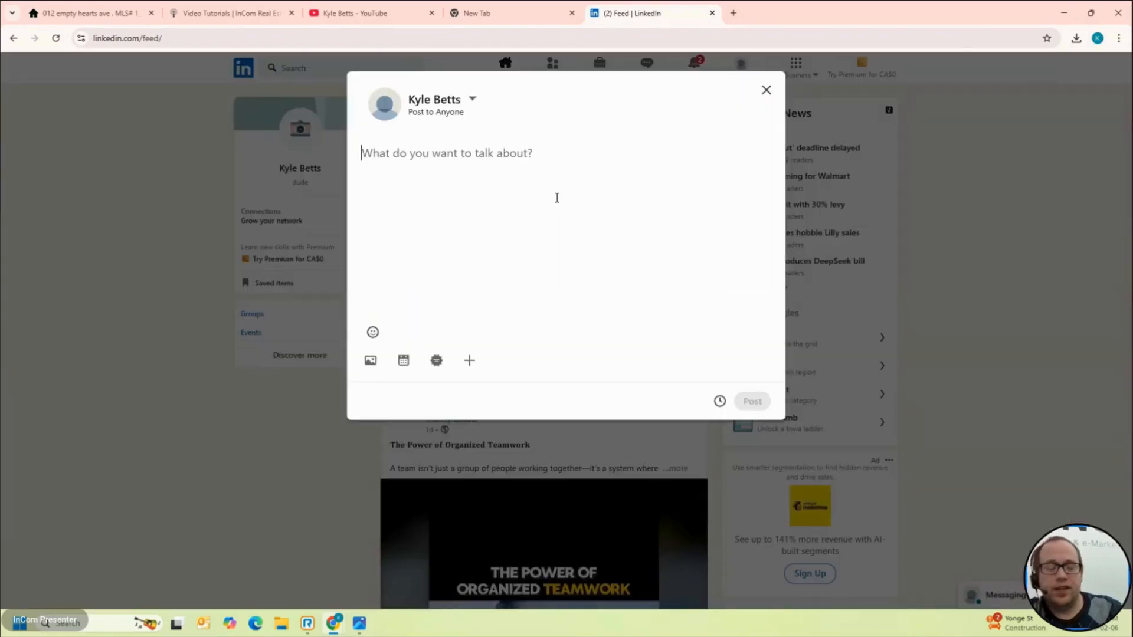
{"action": "key", "text": "ctrl+v"}
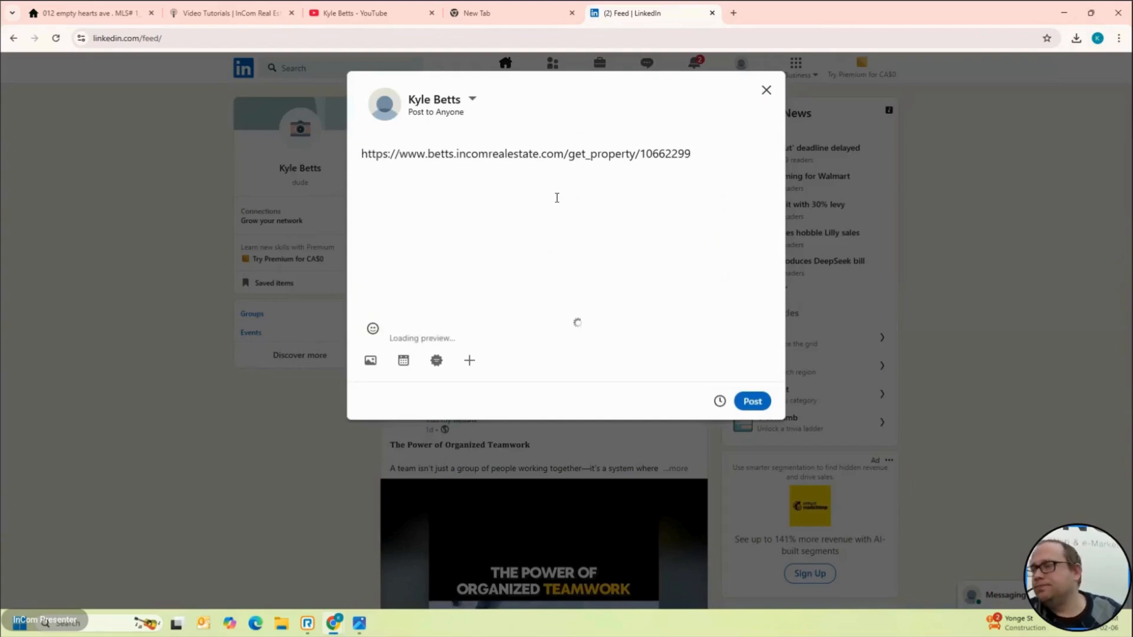
{"action": "key", "text": "Return"}
{"action": "type", "text": "I've shared to face"}
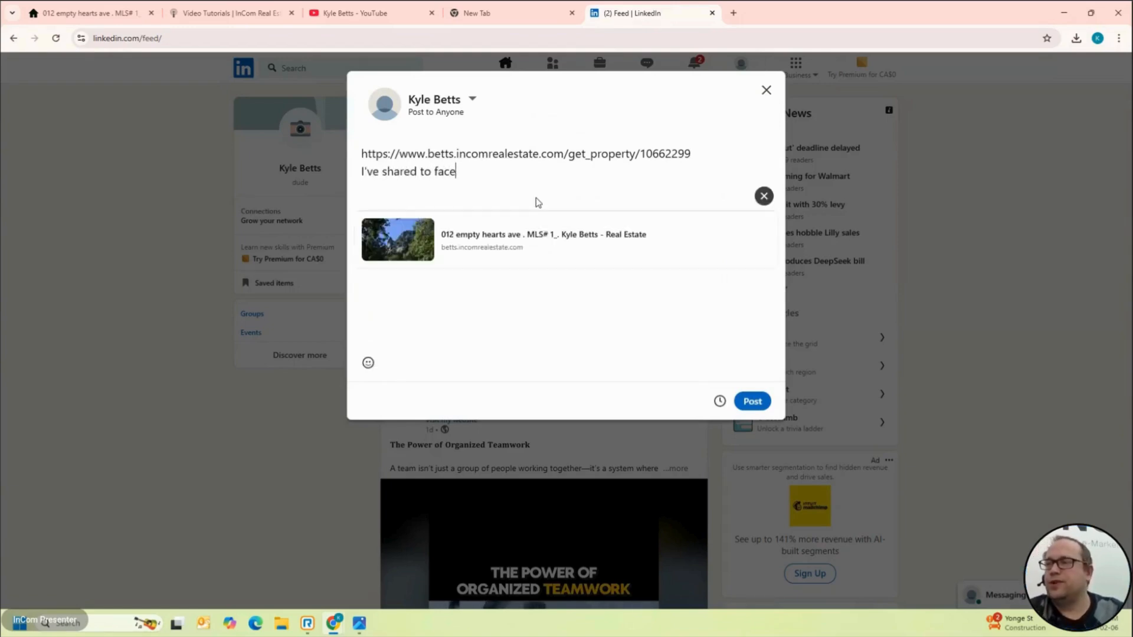
{"action": "type", "text": "book"}
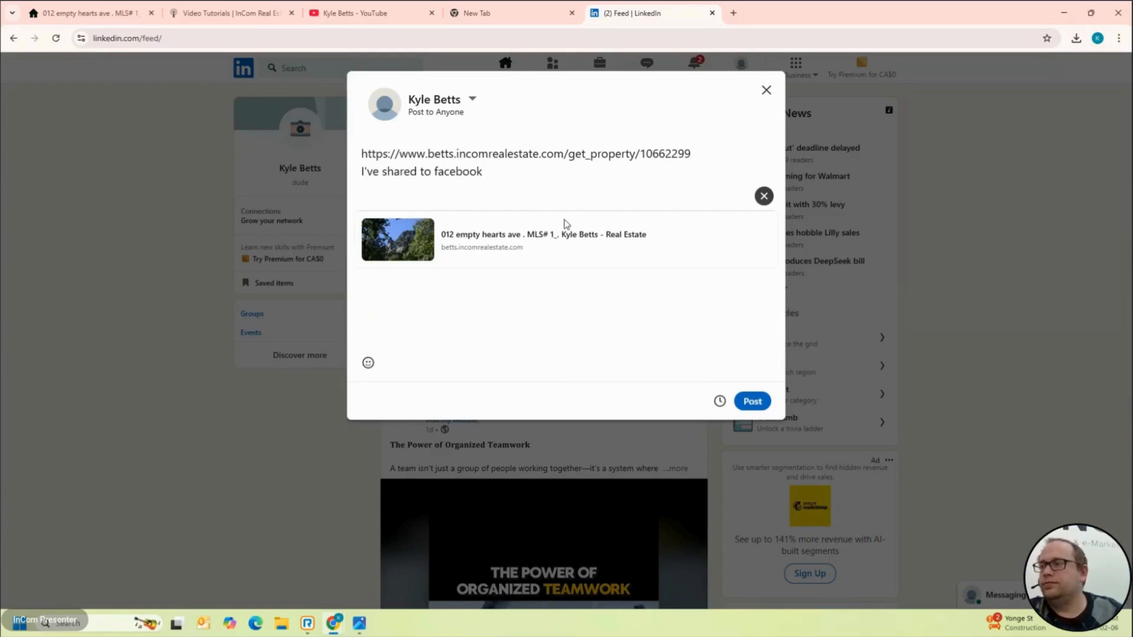
{"action": "left_click", "coordinate": [752, 395]}
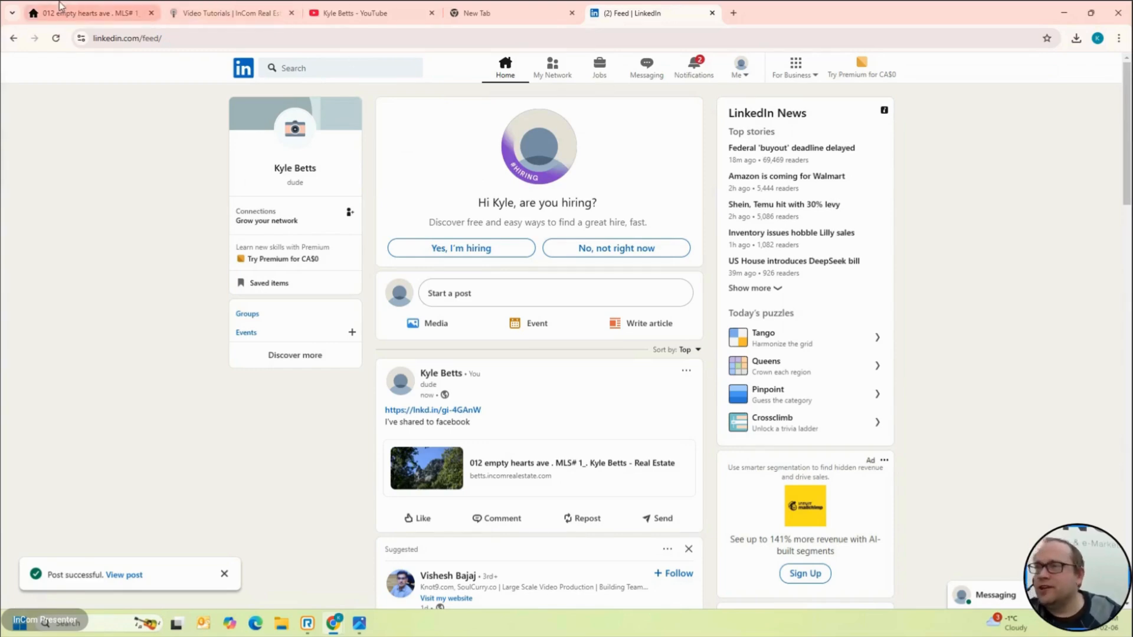
{"action": "left_click", "coordinate": [89, 13]}
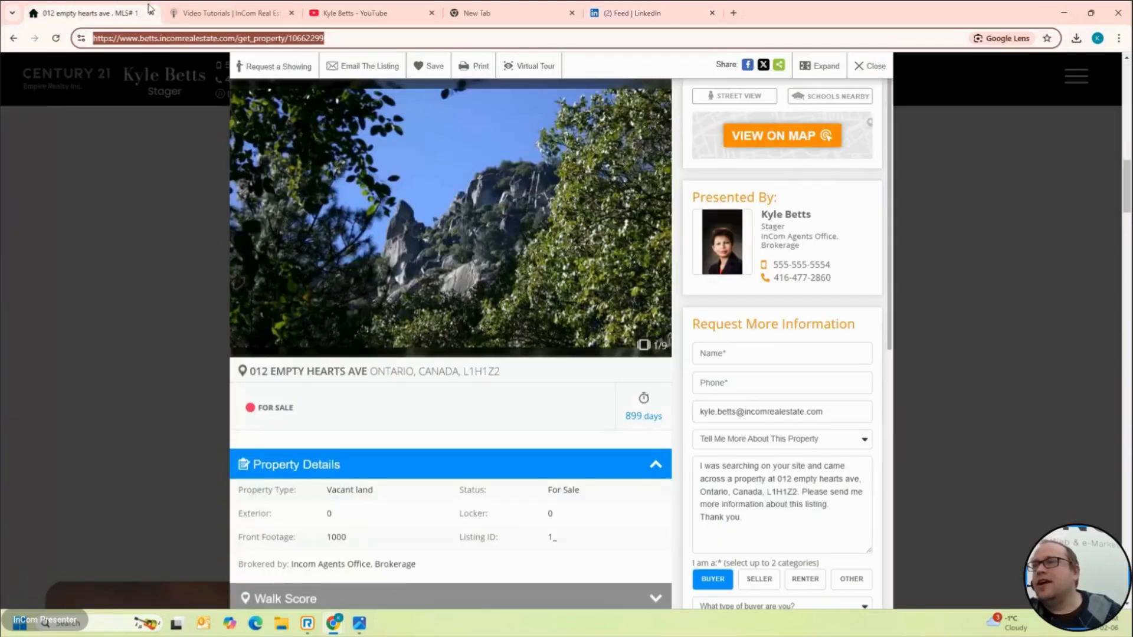
Step: Close the property details overlay and return to the back-office dashboard via the footer link
{"action": "left_click", "coordinate": [268, 8]}
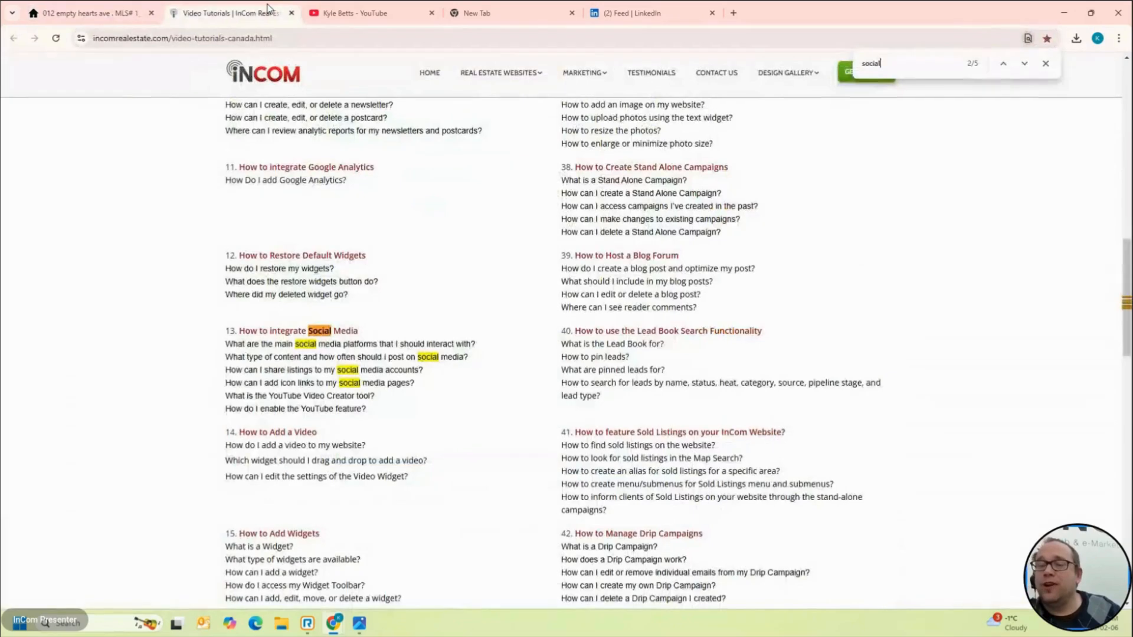
{"action": "left_click", "coordinate": [49, 6]}
{"action": "left_click", "coordinate": [247, 12]}
{"action": "scroll", "coordinate": [343, 318], "scroll_direction": "up", "scroll_amount": 15}
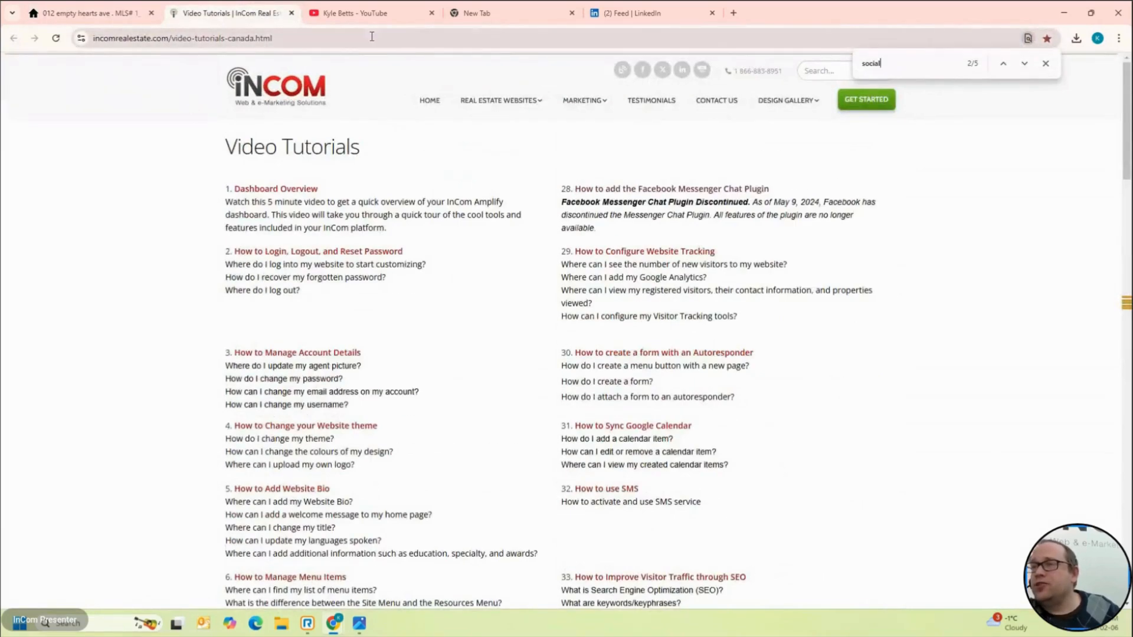
{"action": "left_click", "coordinate": [83, 12]}
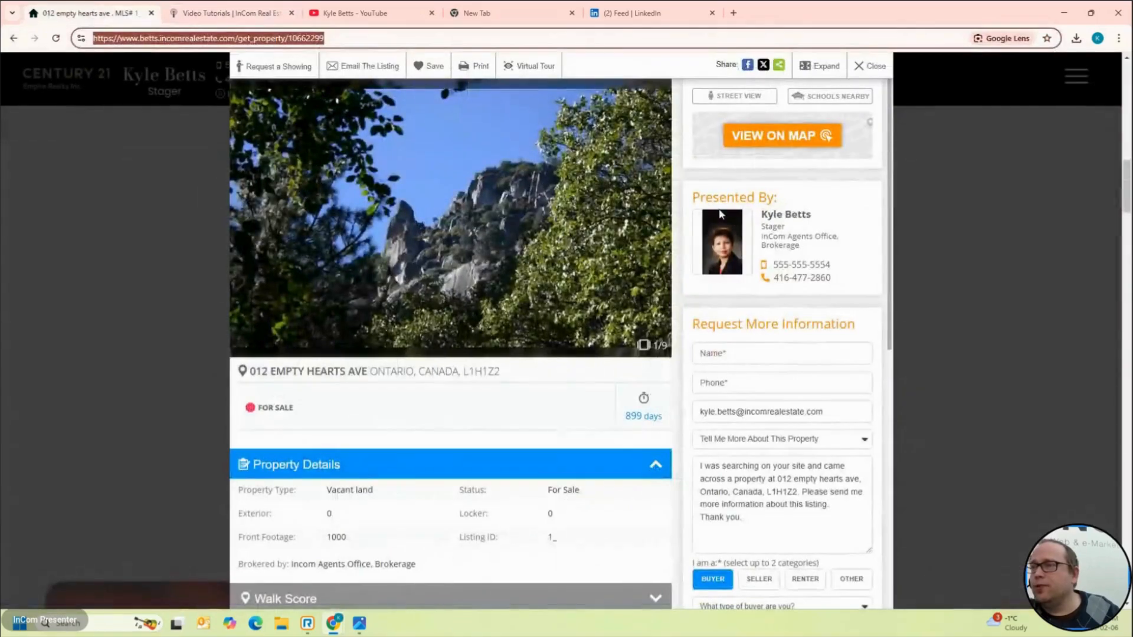
{"action": "left_click", "coordinate": [870, 65]}
{"action": "scroll", "coordinate": [633, 208], "scroll_direction": "down", "scroll_amount": 2}
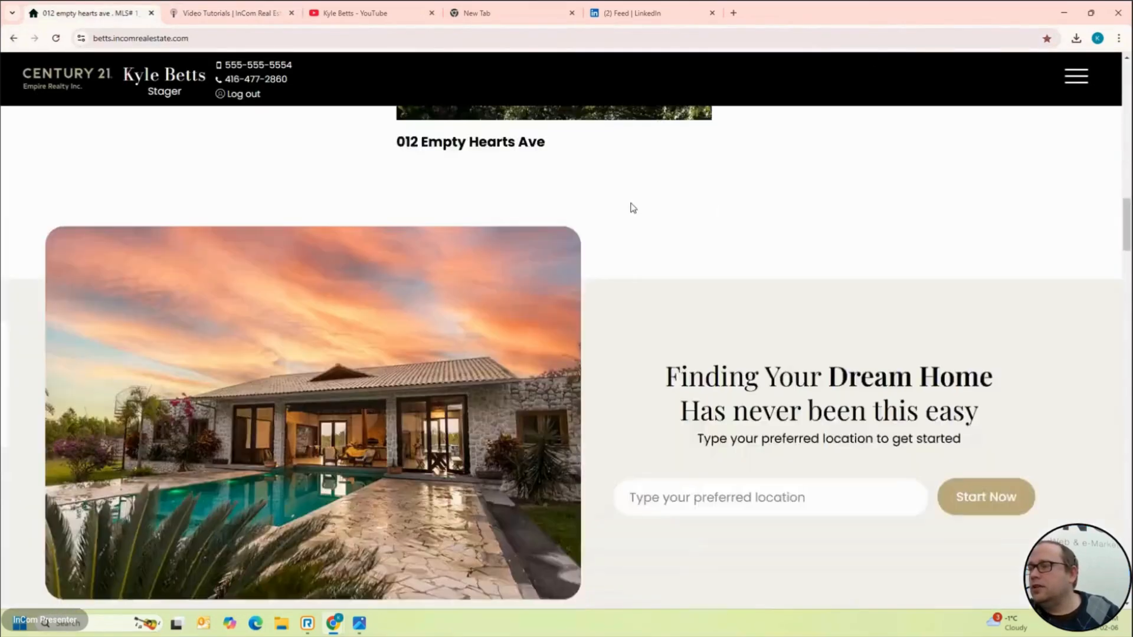
{"action": "scroll", "coordinate": [631, 205], "scroll_direction": "down", "scroll_amount": 20}
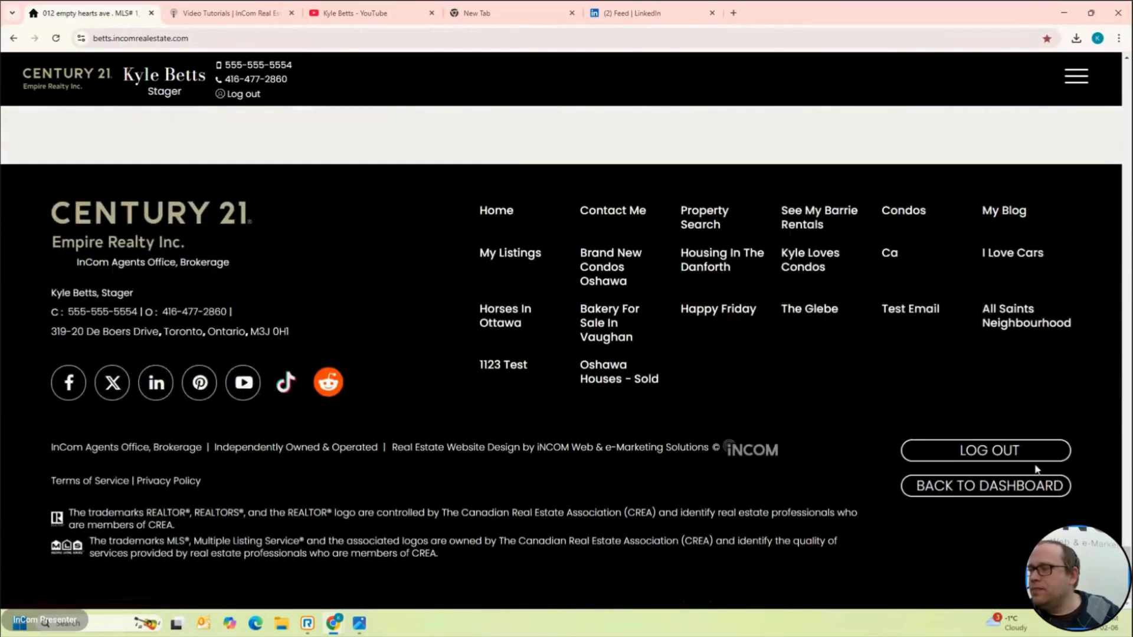
{"action": "left_click", "coordinate": [990, 498]}
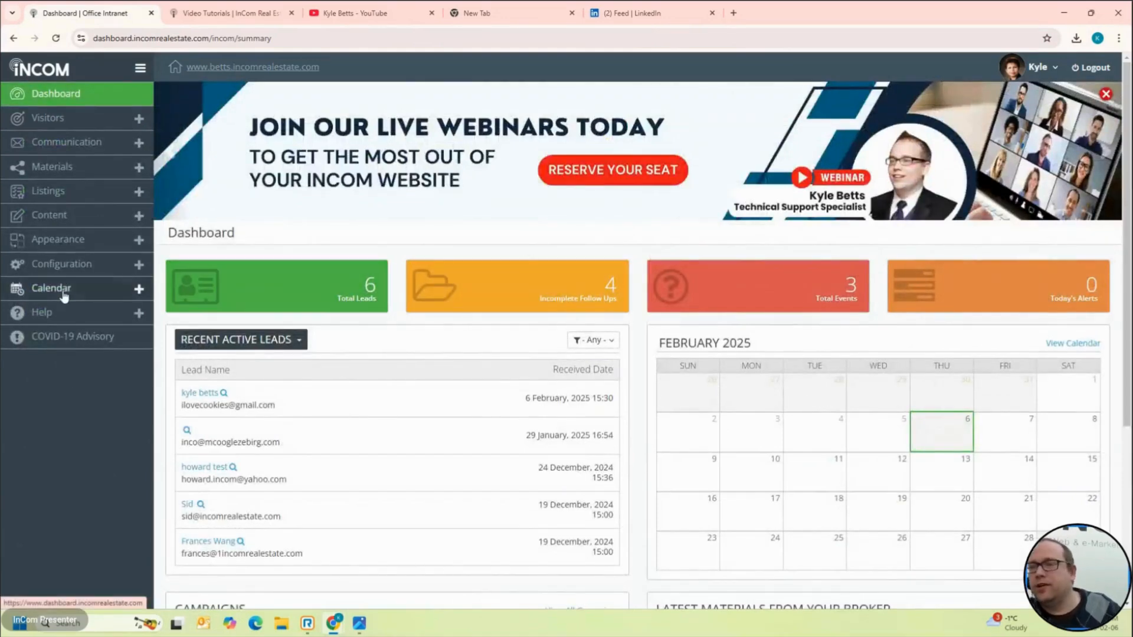
Step: Expand Help, open Video Tutorial in a new tab, browse it, and return to the Dashboard
{"action": "left_click", "coordinate": [65, 312]}
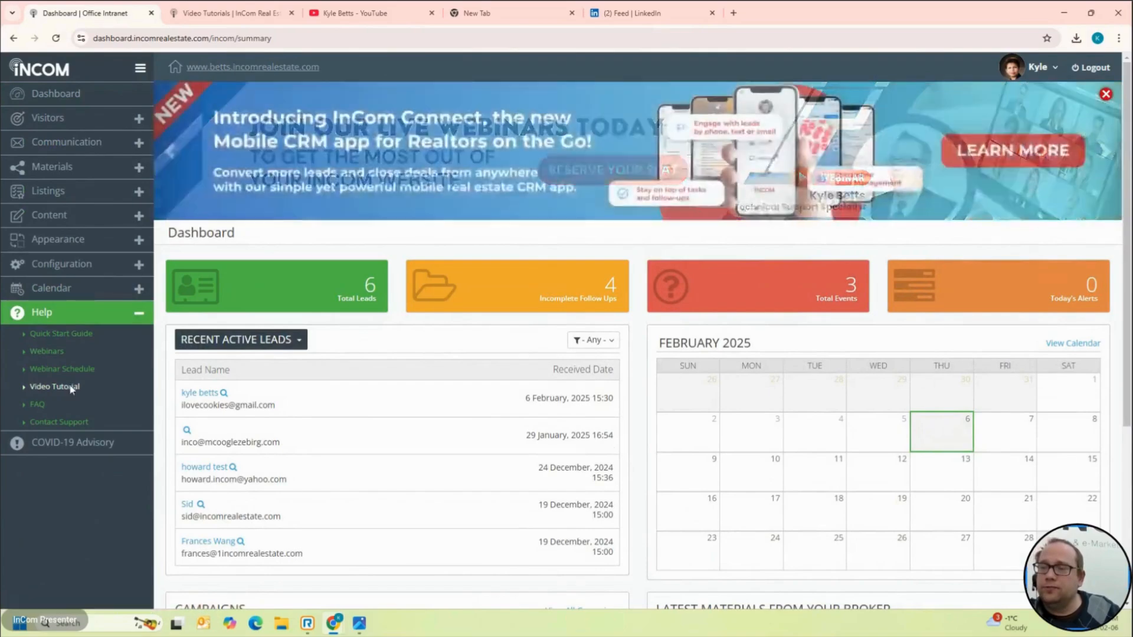
{"action": "left_click", "coordinate": [71, 388]}
{"action": "scroll", "coordinate": [234, 258], "scroll_direction": "down", "scroll_amount": 8}
{"action": "scroll", "coordinate": [234, 261], "scroll_direction": "down", "scroll_amount": 15}
{"action": "scroll", "coordinate": [235, 263], "scroll_direction": "up", "scroll_amount": 13}
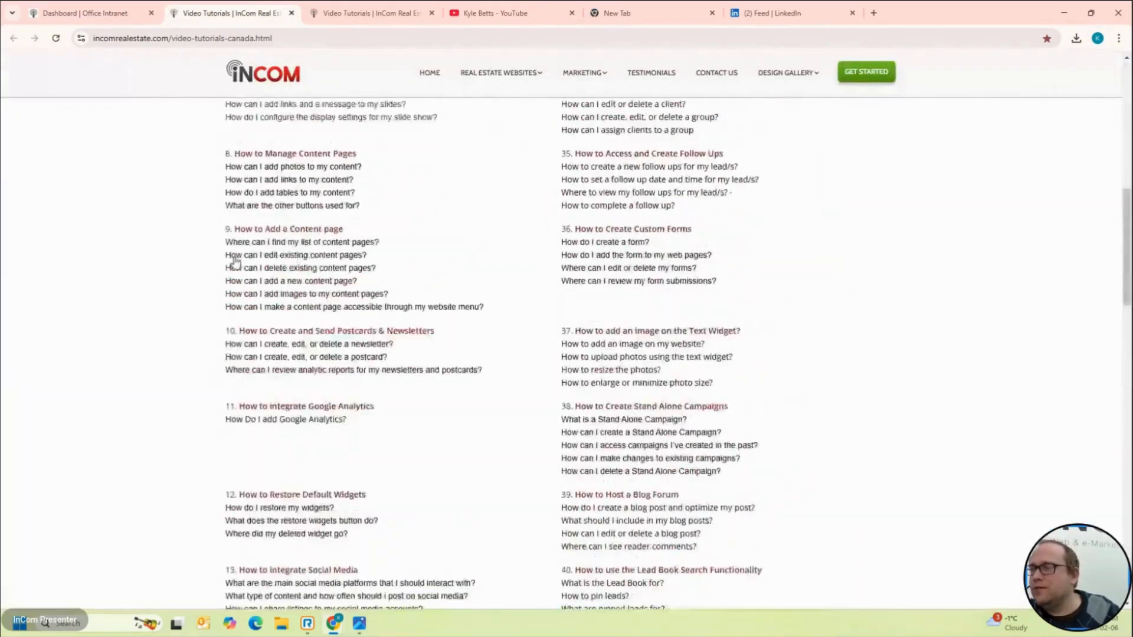
{"action": "scroll", "coordinate": [234, 262], "scroll_direction": "down", "scroll_amount": 12}
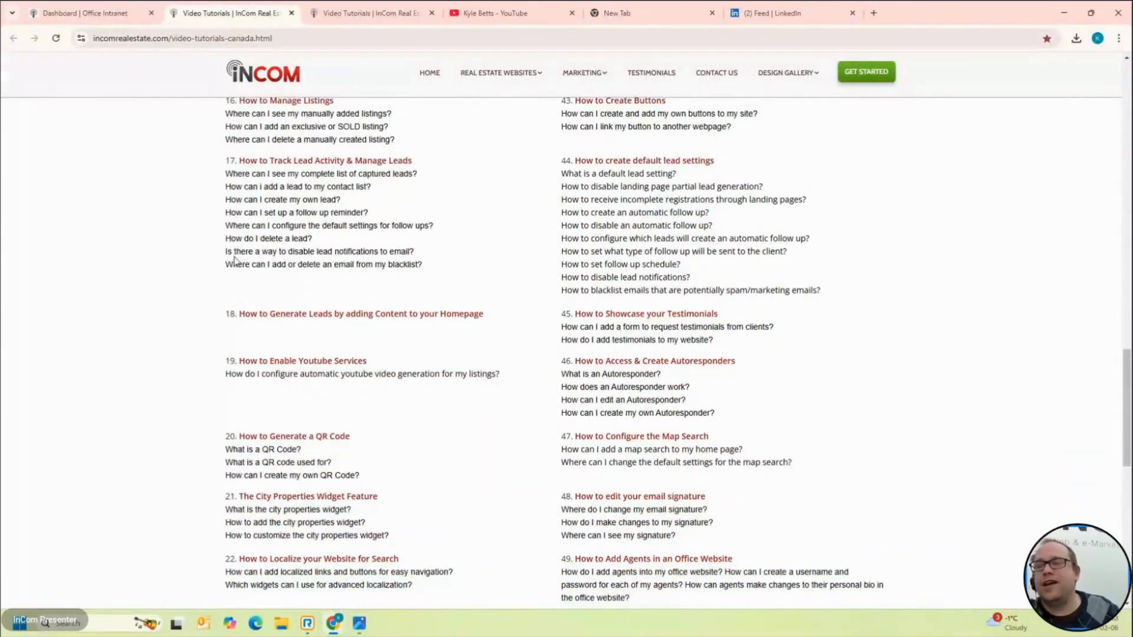
{"action": "scroll", "coordinate": [235, 260], "scroll_direction": "down", "scroll_amount": 10}
{"action": "scroll", "coordinate": [725, 367], "scroll_direction": "up", "scroll_amount": 20}
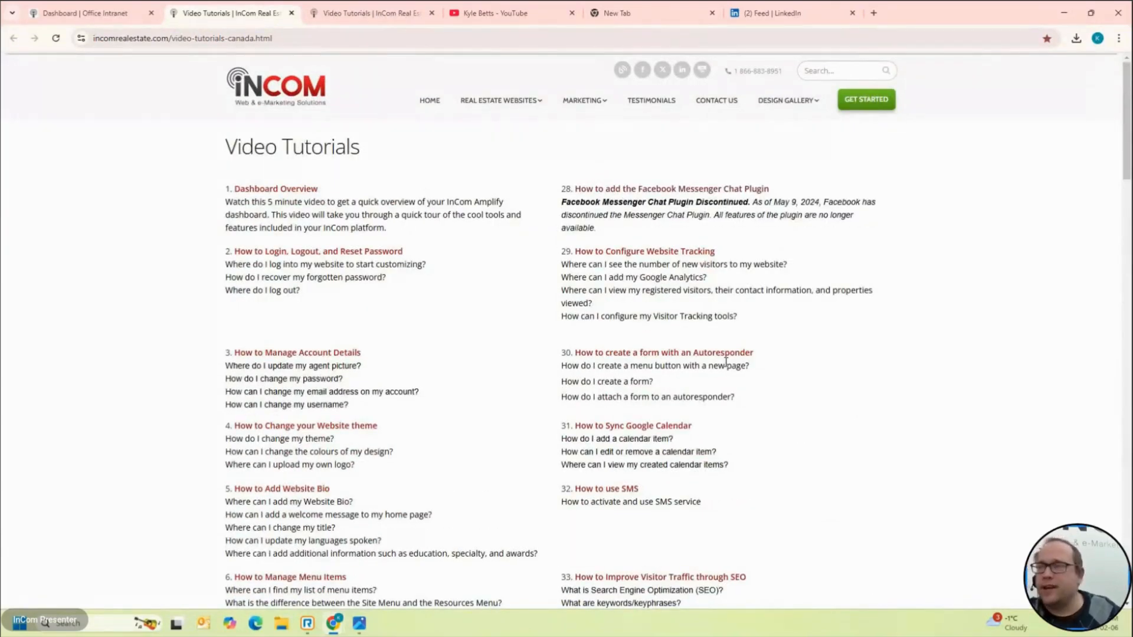
{"action": "left_click", "coordinate": [95, 8]}
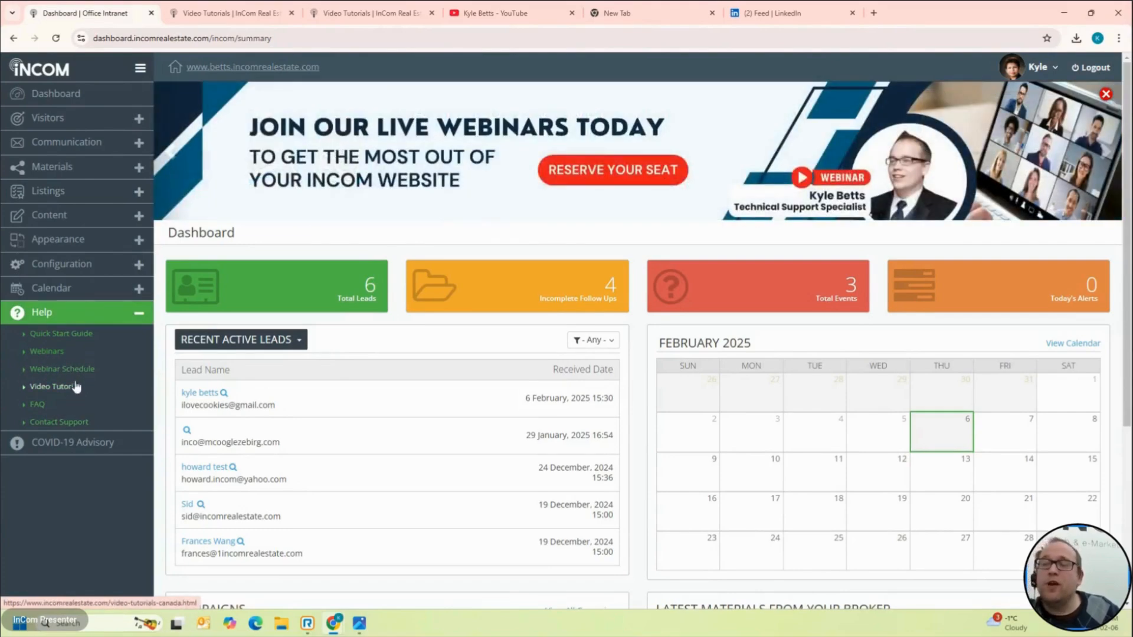
Step: Open Help > Webinars and browse the Appearance, Lead Management, SEO and Add-ons webinars
{"action": "left_click", "coordinate": [43, 354]}
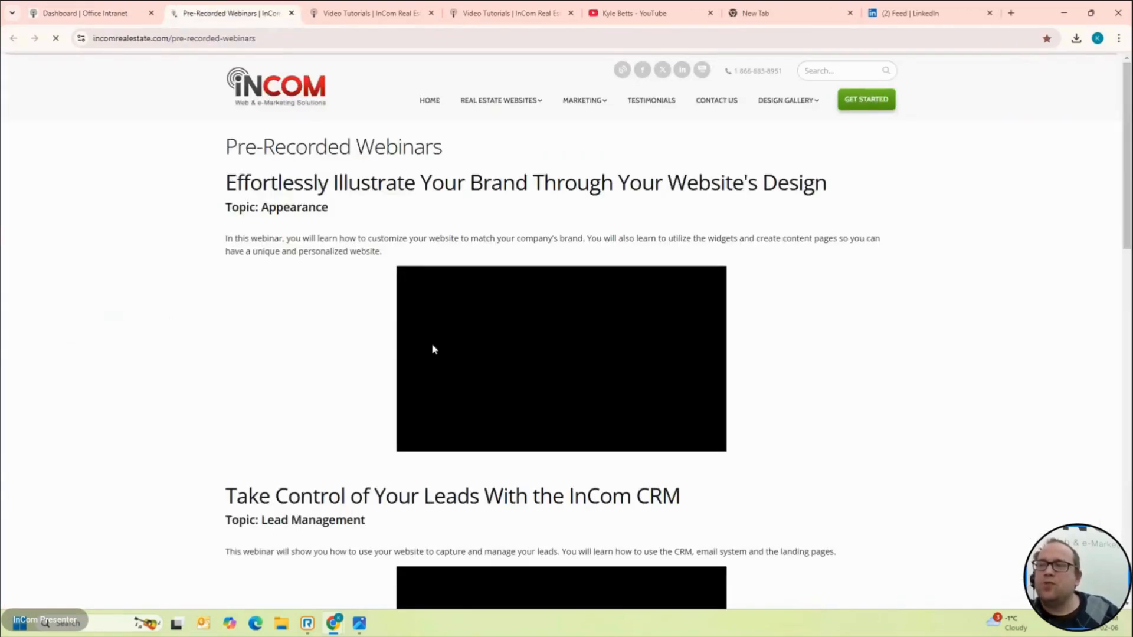
{"action": "scroll", "coordinate": [432, 348], "scroll_direction": "down", "scroll_amount": 1}
{"action": "scroll", "coordinate": [433, 348], "scroll_direction": "down", "scroll_amount": 2}
{"action": "scroll", "coordinate": [432, 348], "scroll_direction": "up", "scroll_amount": 3}
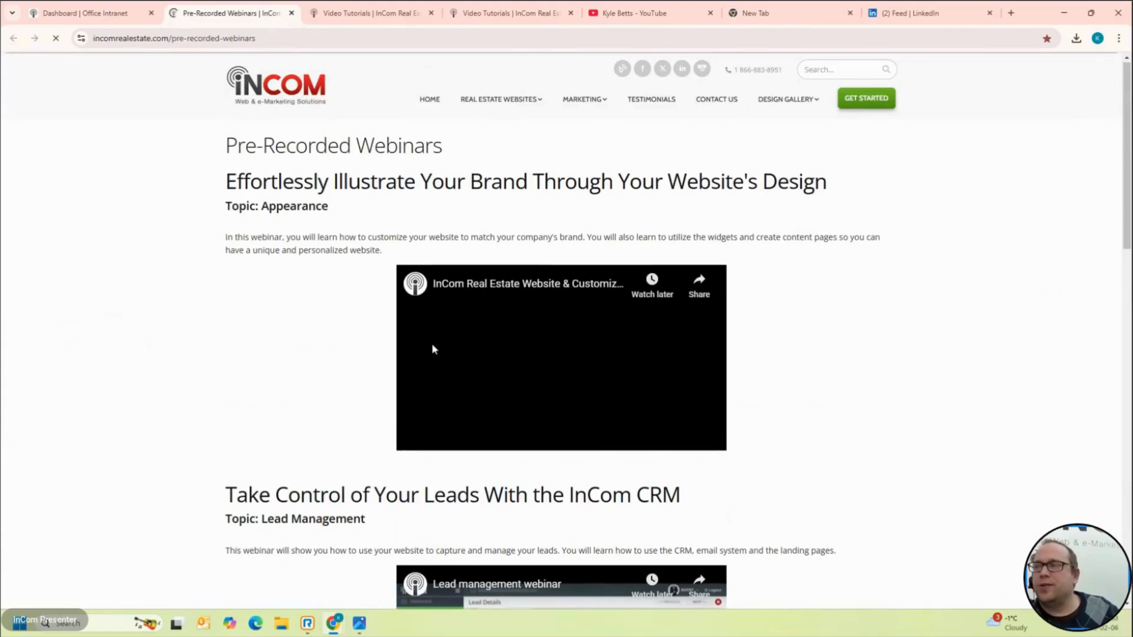
{"action": "double_click", "coordinate": [768, 186]}
{"action": "scroll", "coordinate": [767, 187], "scroll_direction": "down", "scroll_amount": 6}
{"action": "scroll", "coordinate": [720, 245], "scroll_direction": "up", "scroll_amount": 1}
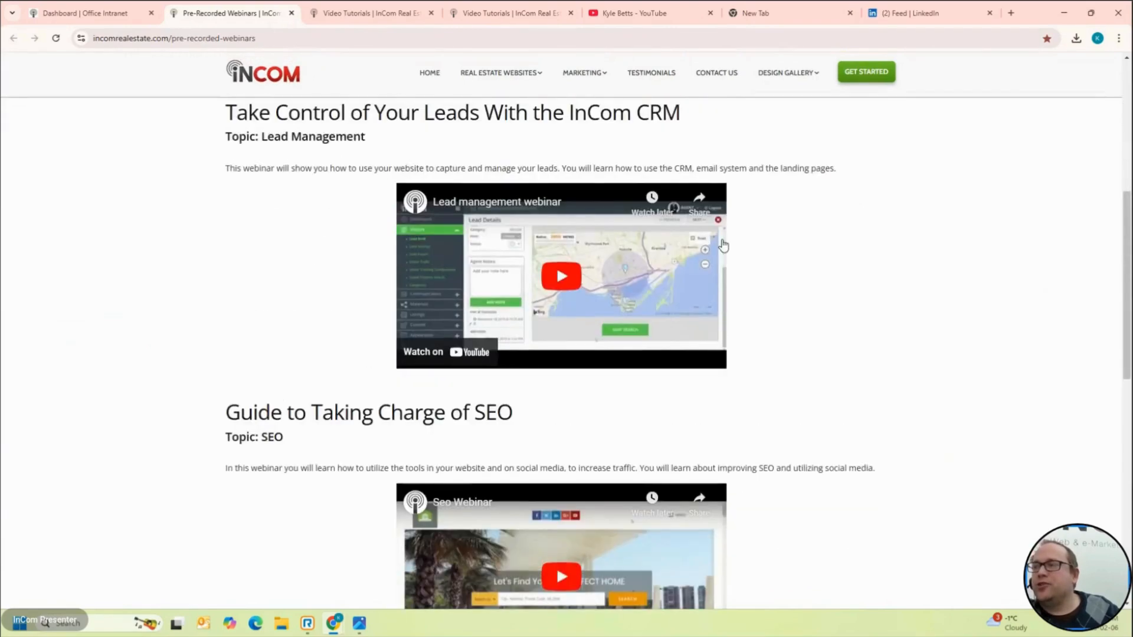
{"action": "scroll", "coordinate": [749, 322], "scroll_direction": "down", "scroll_amount": 8}
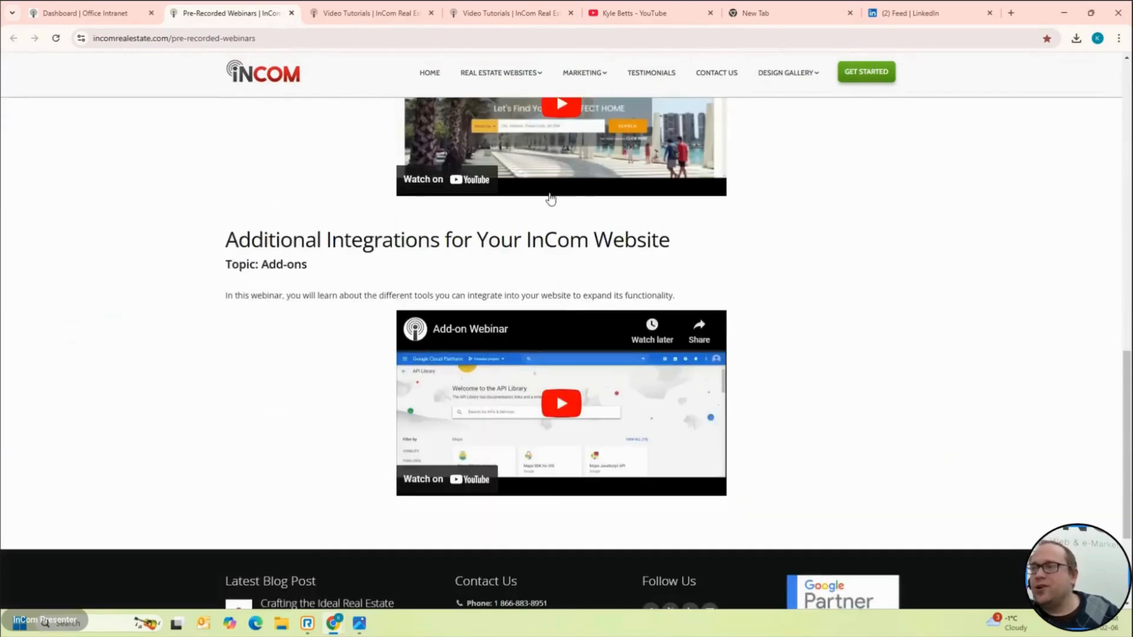
{"action": "scroll", "coordinate": [551, 199], "scroll_direction": "up", "scroll_amount": 4}
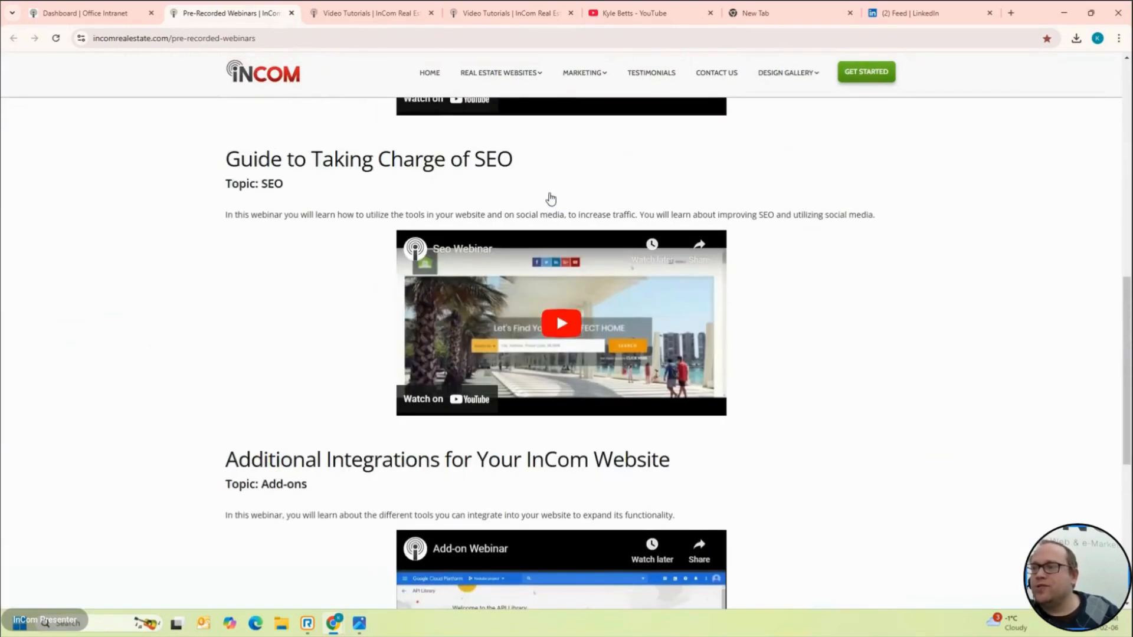
{"action": "triple_click", "coordinate": [496, 150]}
{"action": "scroll", "coordinate": [745, 402], "scroll_direction": "down", "scroll_amount": 6}
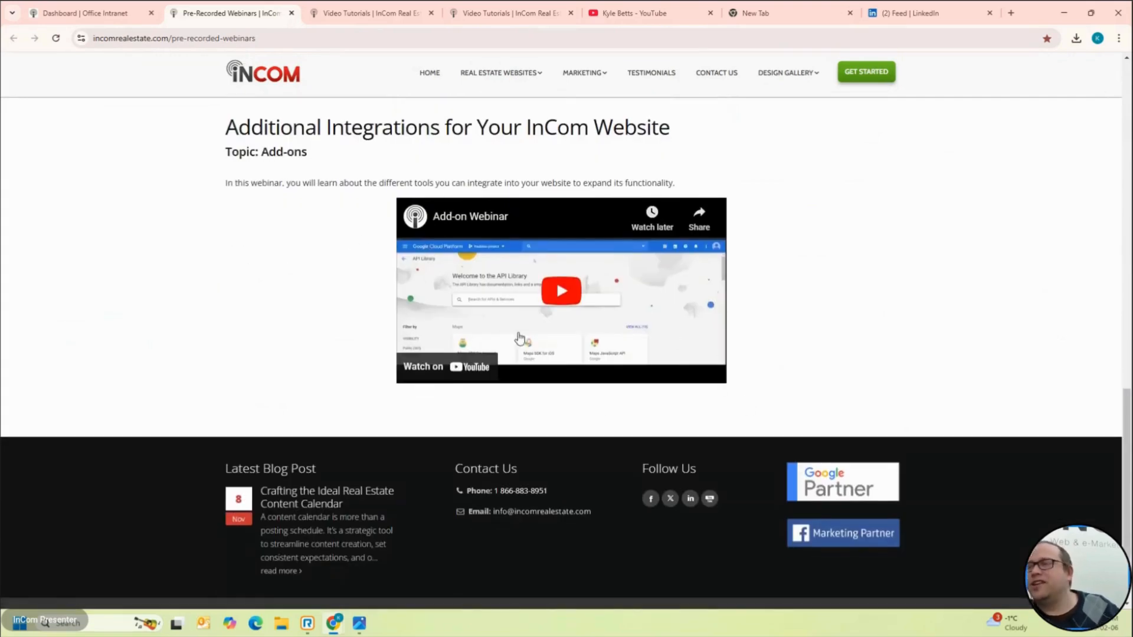
{"action": "left_click", "coordinate": [136, 8]}
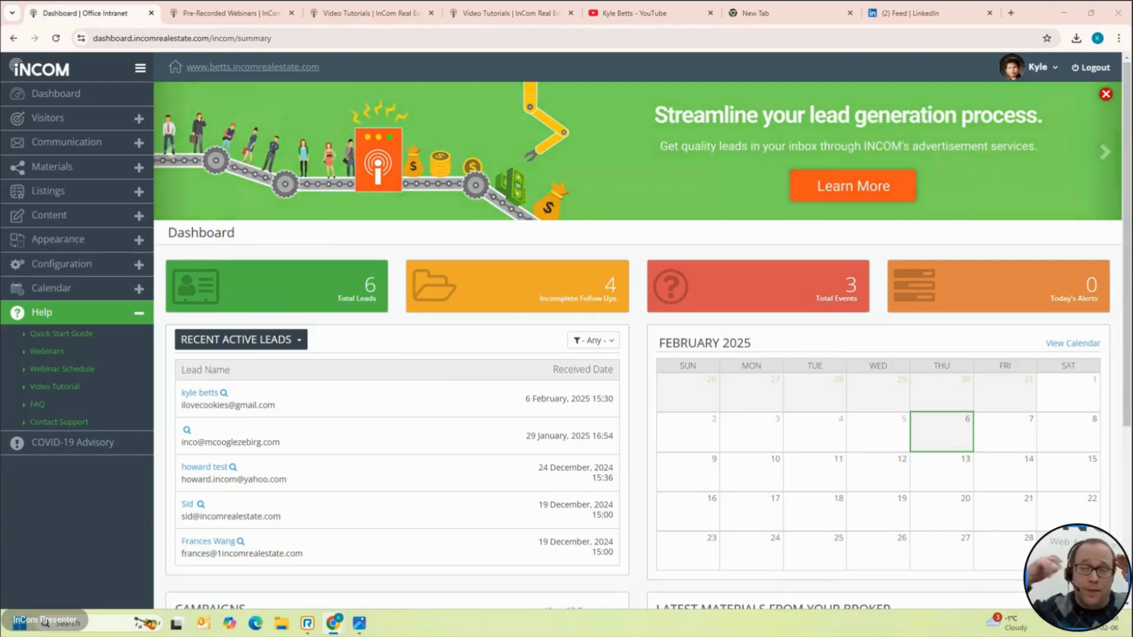
Step: Go to the content pages list and start adding a new page
{"action": "left_click", "coordinate": [80, 217]}
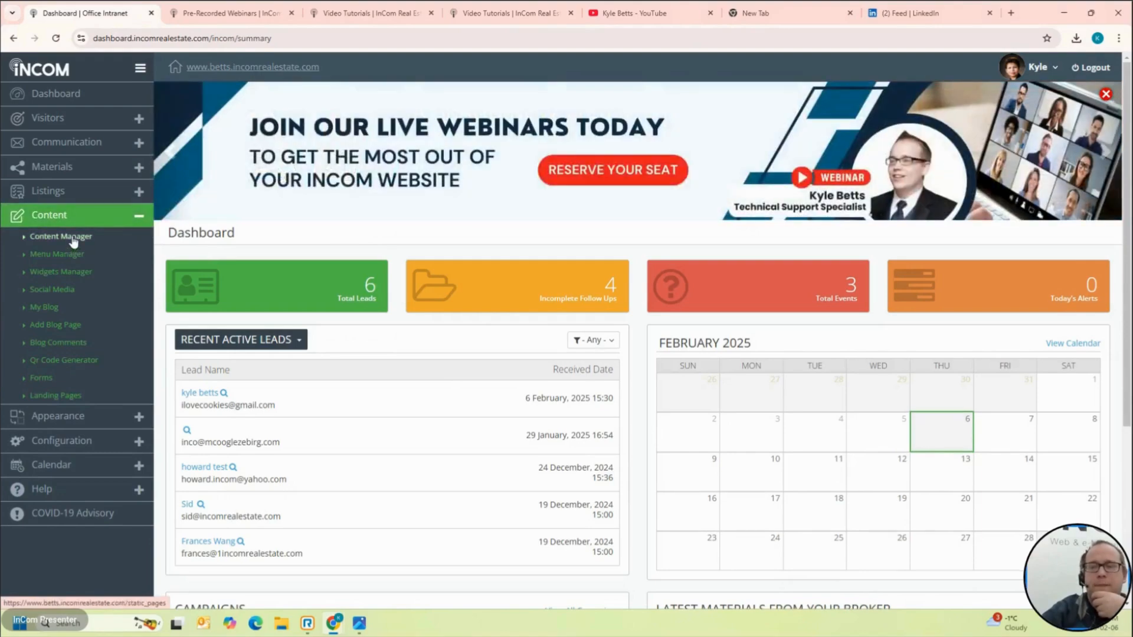
{"action": "left_click", "coordinate": [73, 239]}
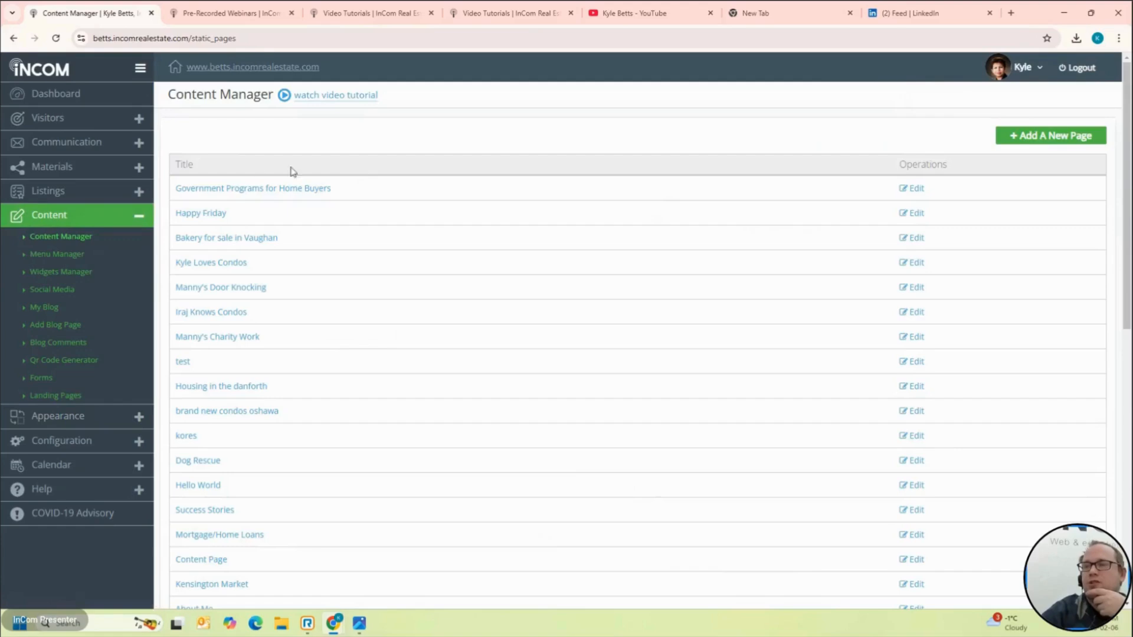
{"action": "scroll", "coordinate": [260, 233], "scroll_direction": "down", "scroll_amount": 13}
{"action": "scroll", "coordinate": [261, 232], "scroll_direction": "up", "scroll_amount": 13}
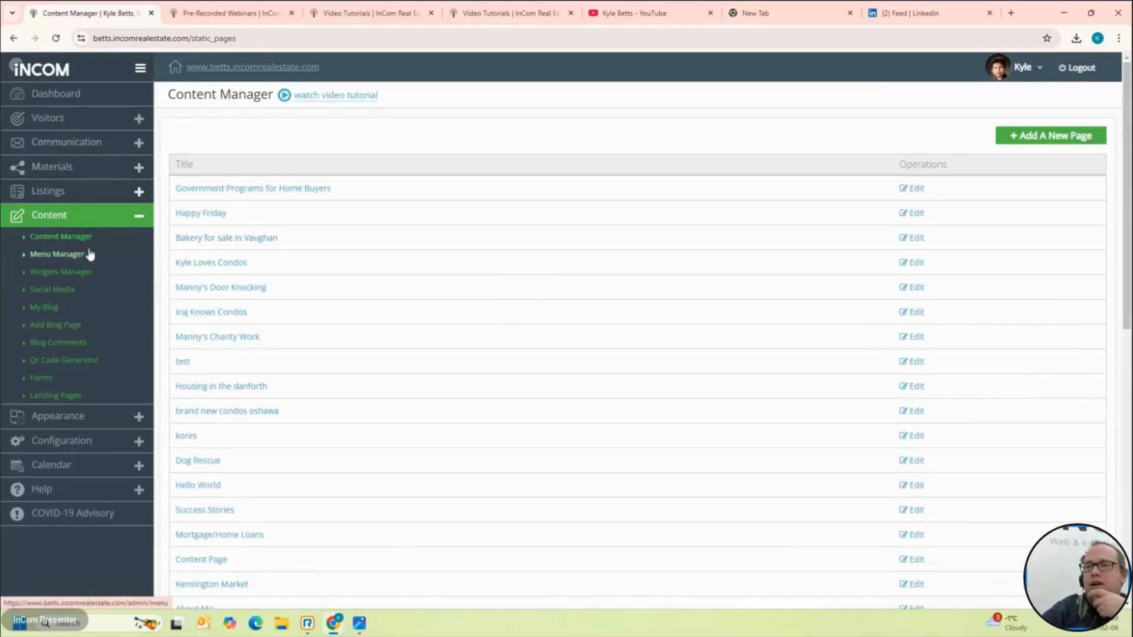
{"action": "left_click", "coordinate": [1043, 142]}
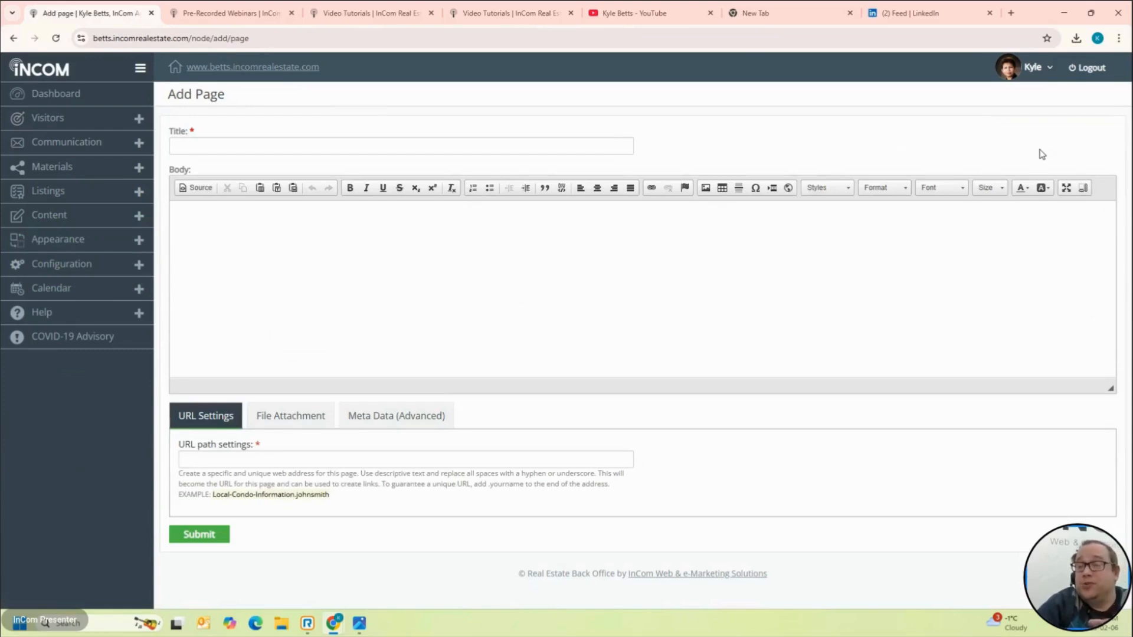
Step: Fill in title 'I love snow', some body text and URL path 'ilovesnow', then submit
{"action": "left_click", "coordinate": [308, 148]}
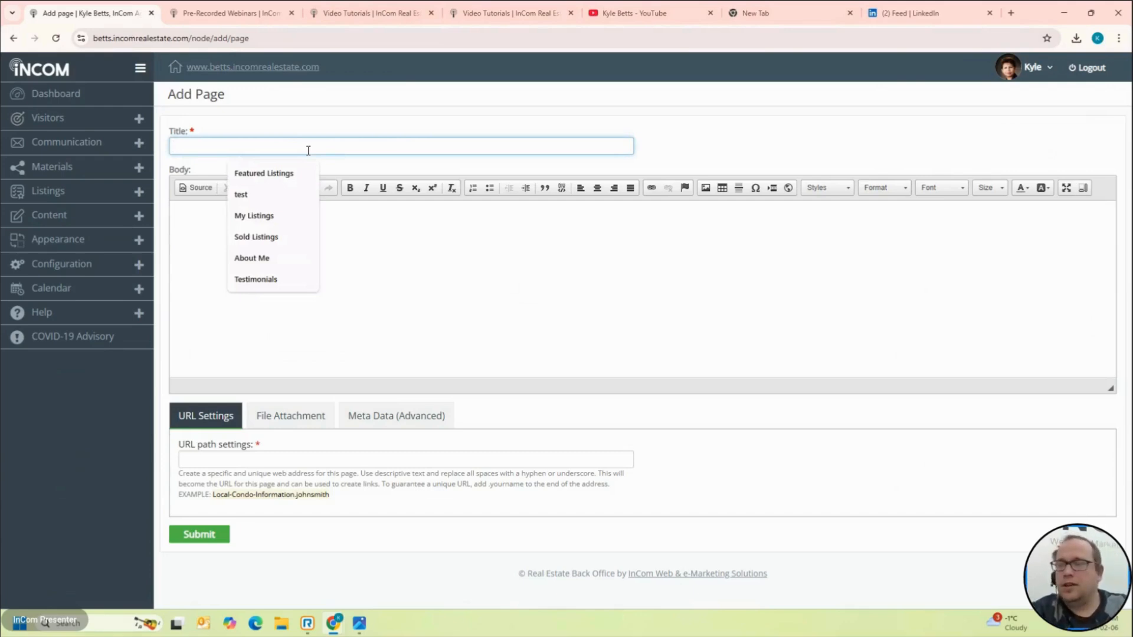
{"action": "type", "text": "I love snow"}
{"action": "left_click", "coordinate": [321, 213]}
{"action": "type", "text": "ijoadljfwelljwfe"}
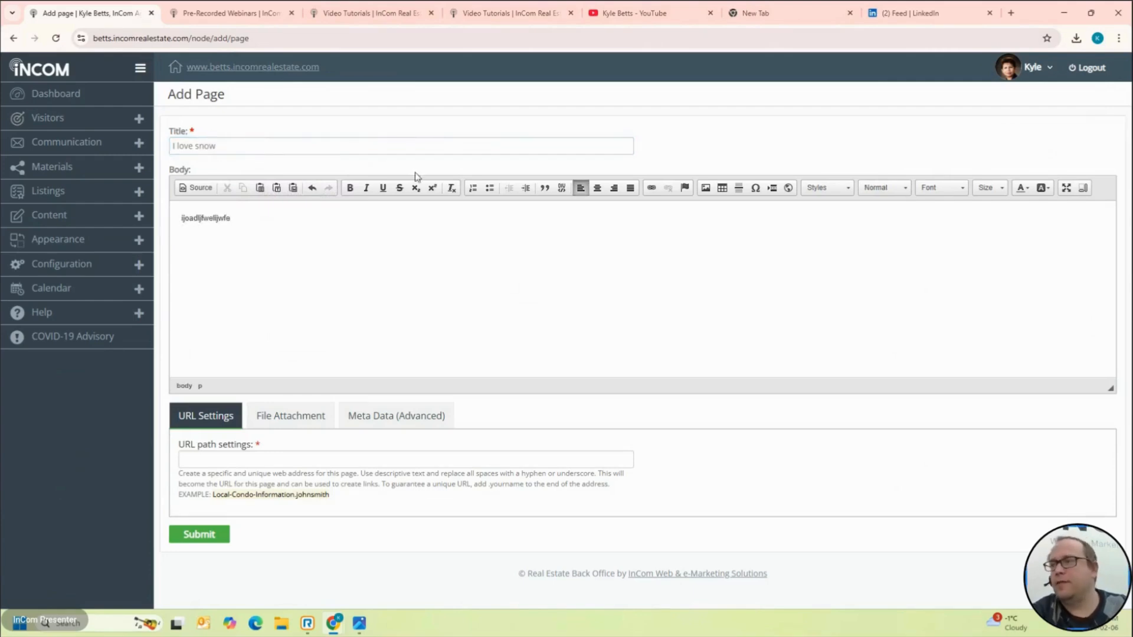
{"action": "left_click", "coordinate": [707, 188]}
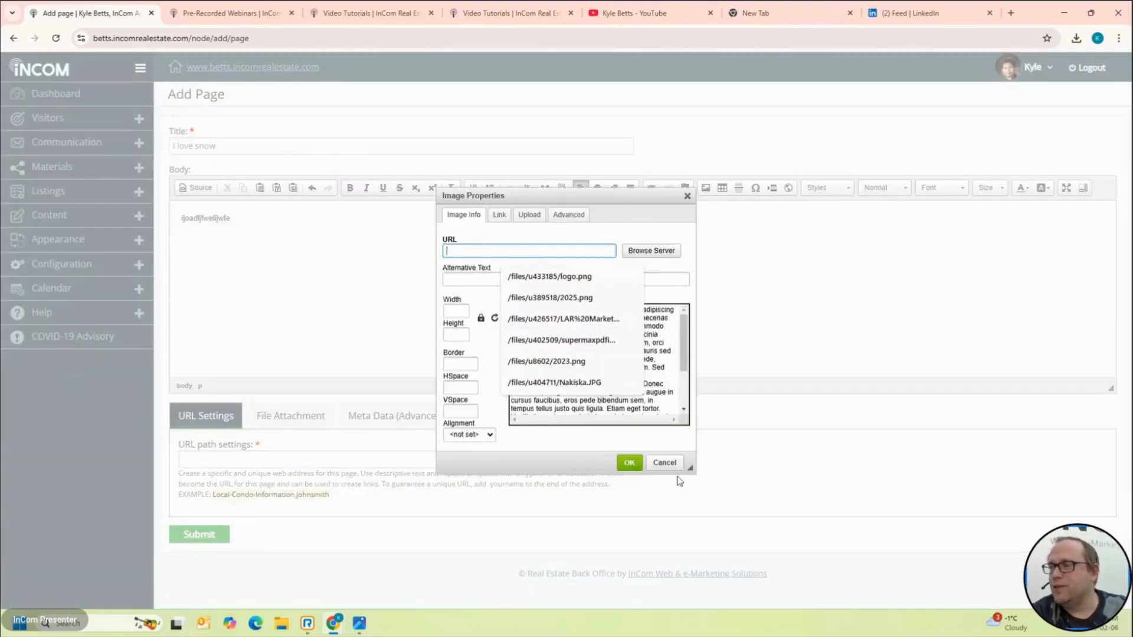
{"action": "left_click", "coordinate": [665, 463]}
{"action": "left_click", "coordinate": [585, 460]}
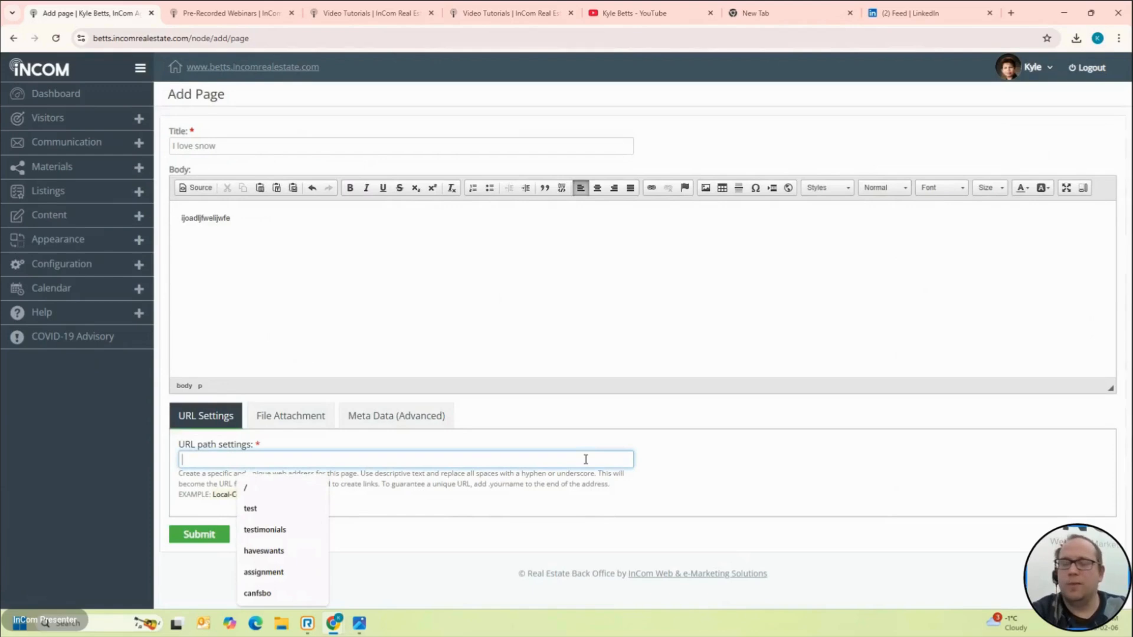
{"action": "type", "text": "i"}
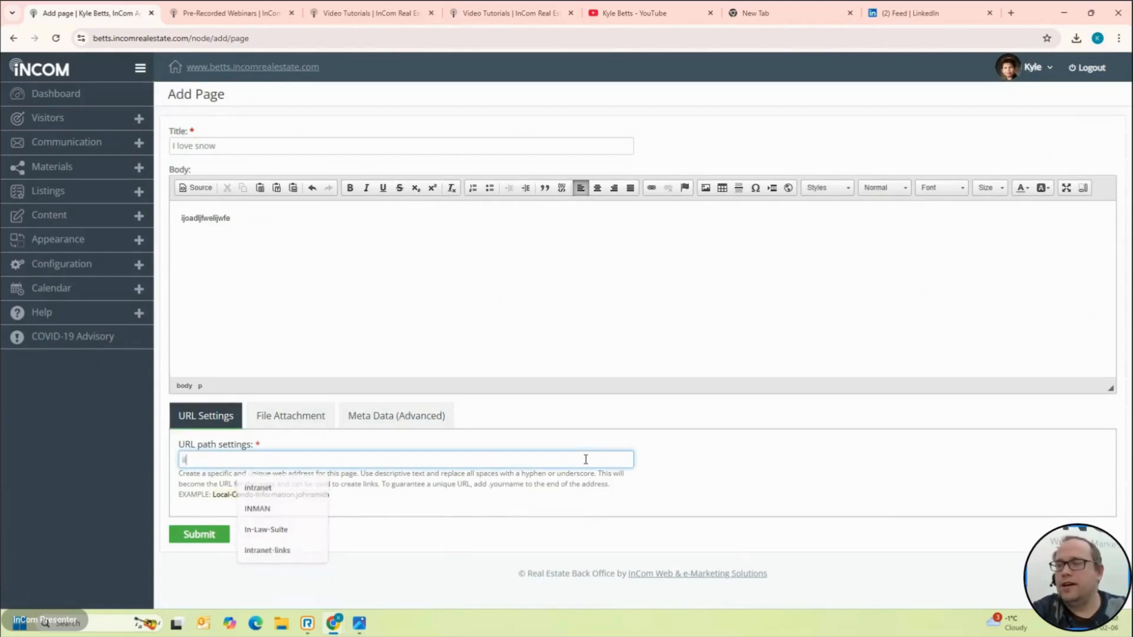
{"action": "type", "text": "lovesnow"}
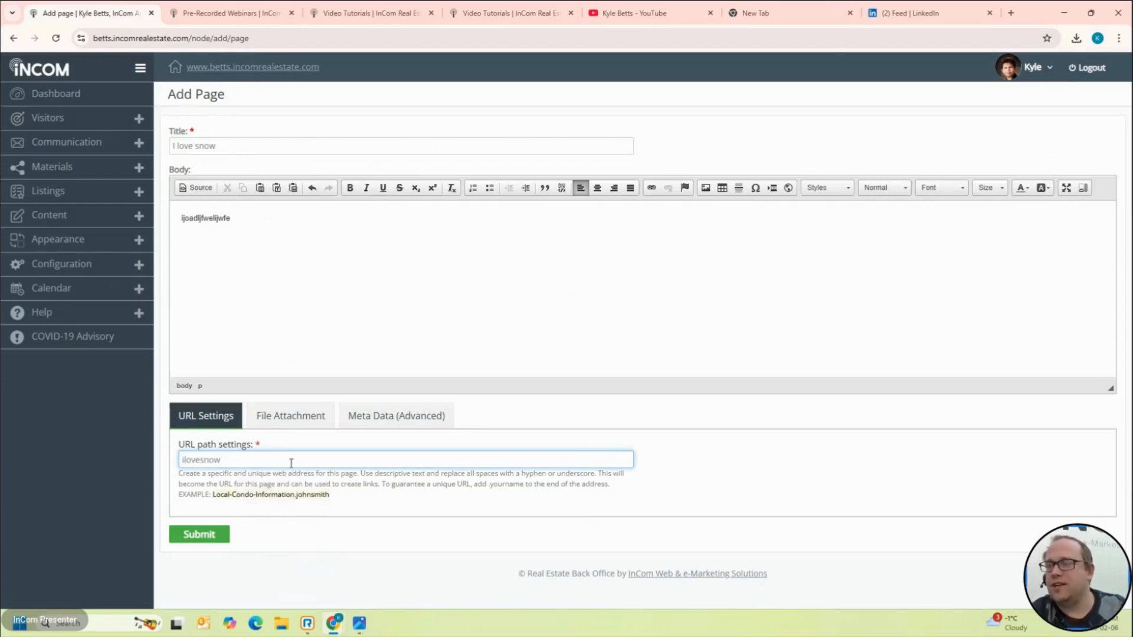
{"action": "left_click", "coordinate": [213, 537]}
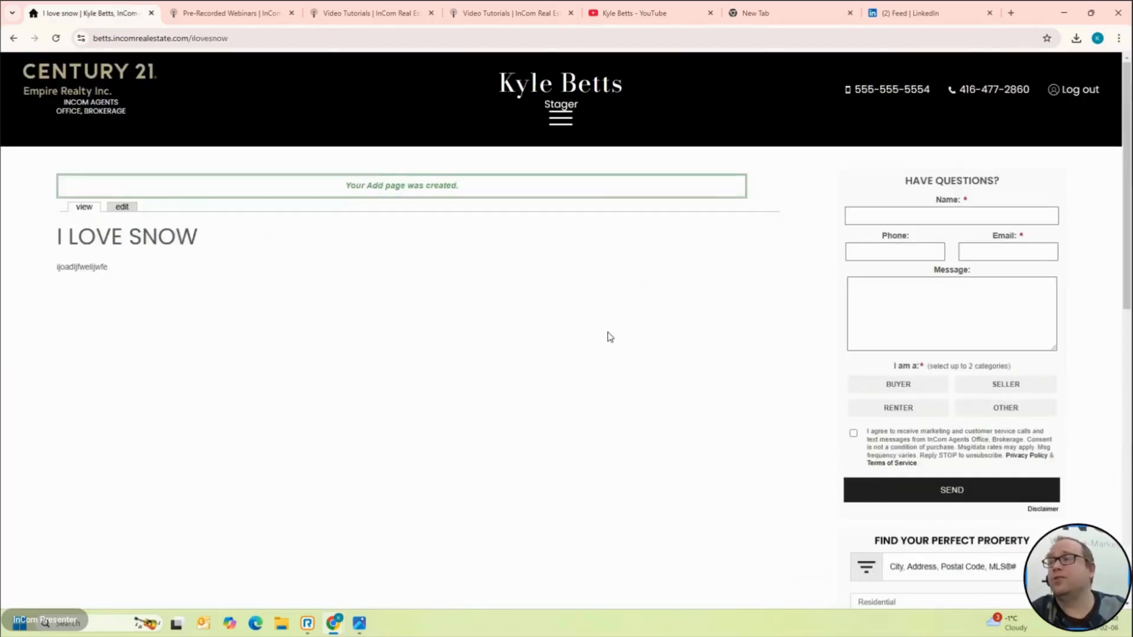
Step: Check the live I love snow page, go back to the dashboard from its footer, and expand Content
{"action": "left_click", "coordinate": [564, 119]}
{"action": "left_click", "coordinate": [564, 119]}
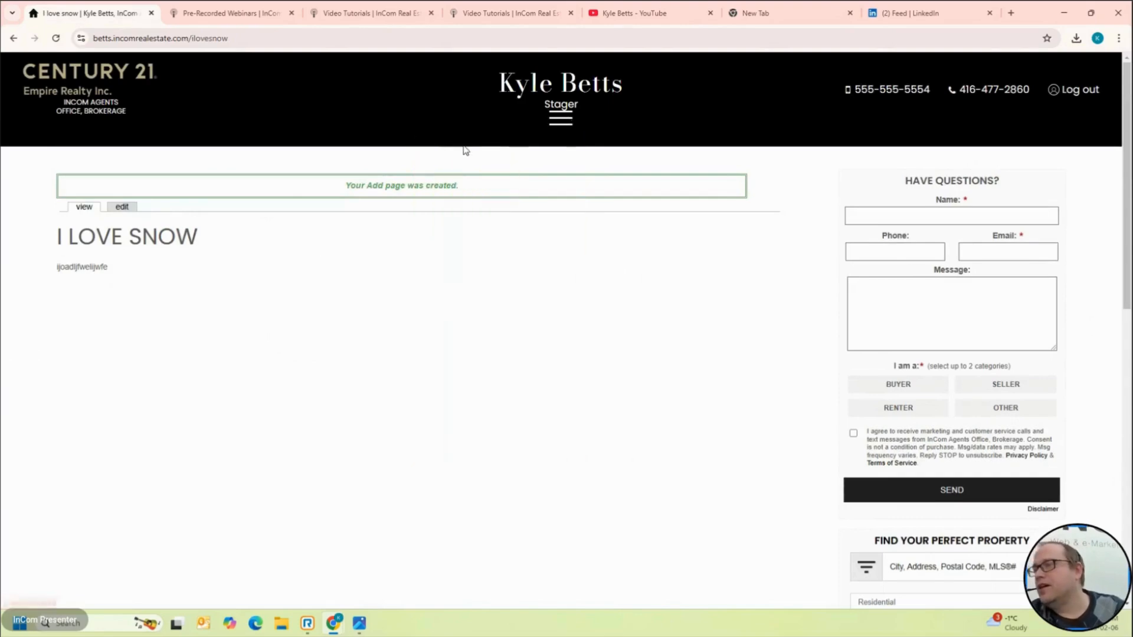
{"action": "scroll", "coordinate": [615, 402], "scroll_direction": "down", "scroll_amount": 5}
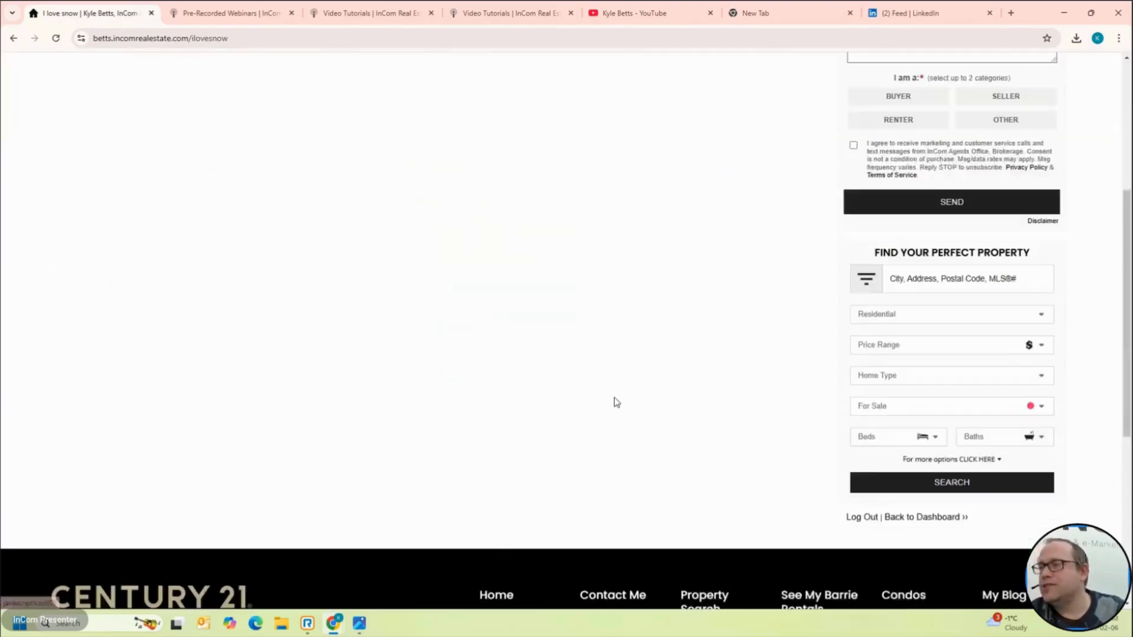
{"action": "scroll", "coordinate": [615, 402], "scroll_direction": "down", "scroll_amount": 6}
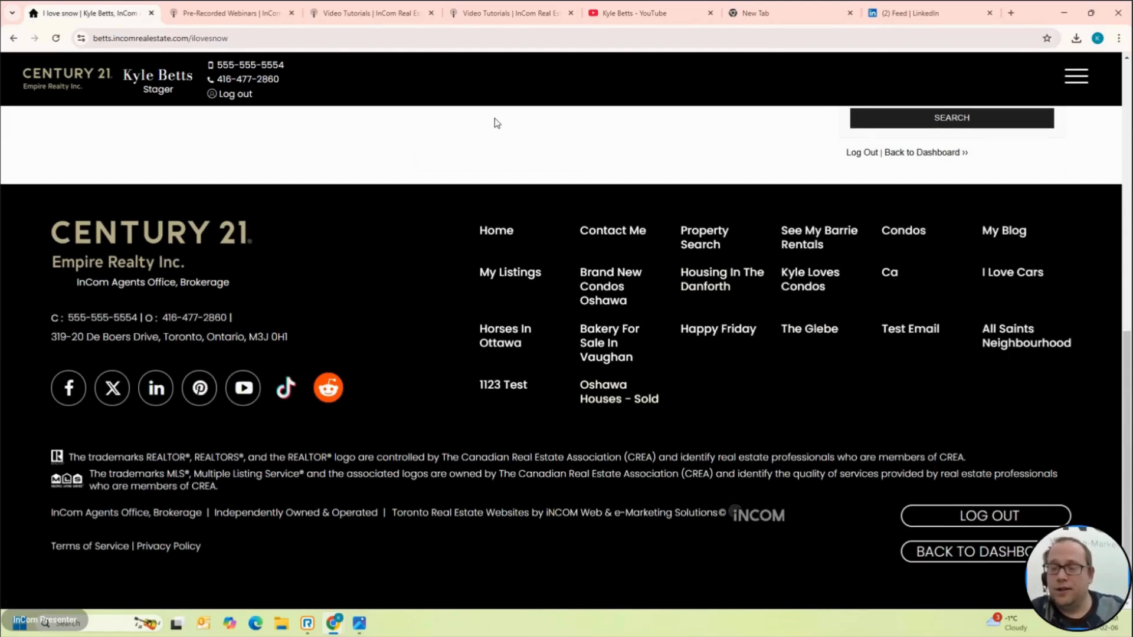
{"action": "left_click", "coordinate": [968, 550]}
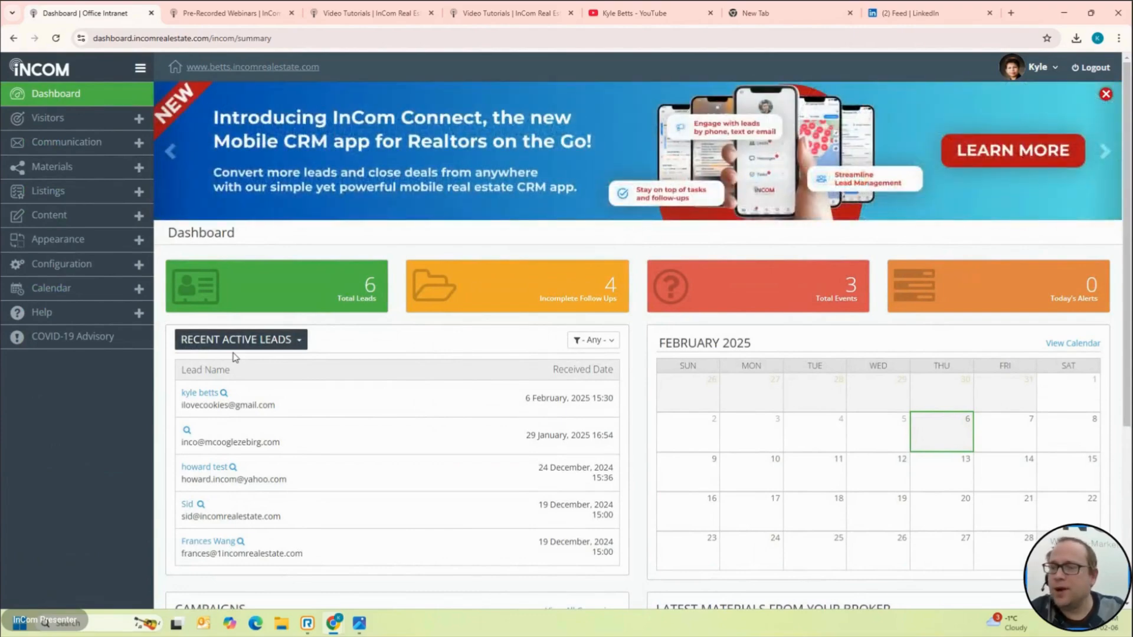
{"action": "left_click", "coordinate": [50, 214]}
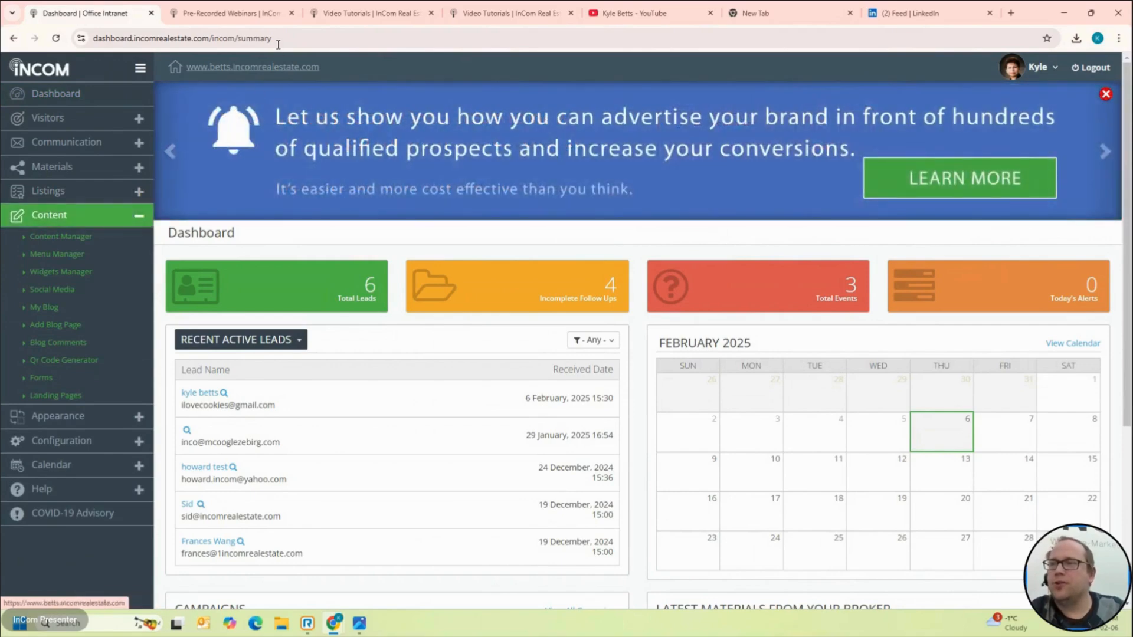
{"action": "left_click", "coordinate": [277, 63]}
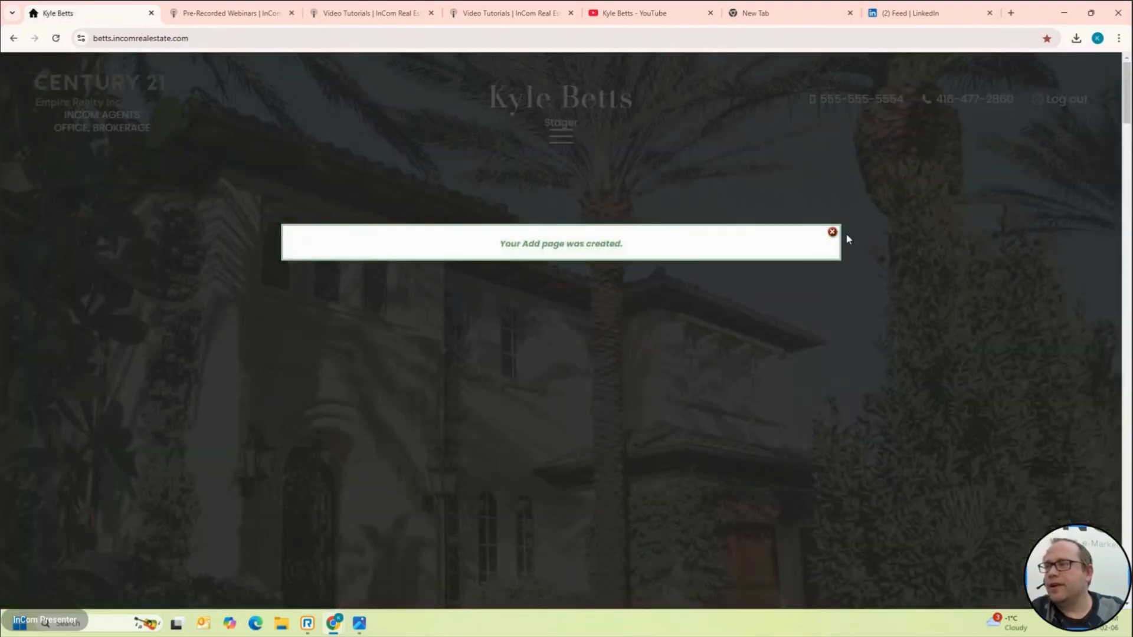
{"action": "left_click", "coordinate": [833, 231]}
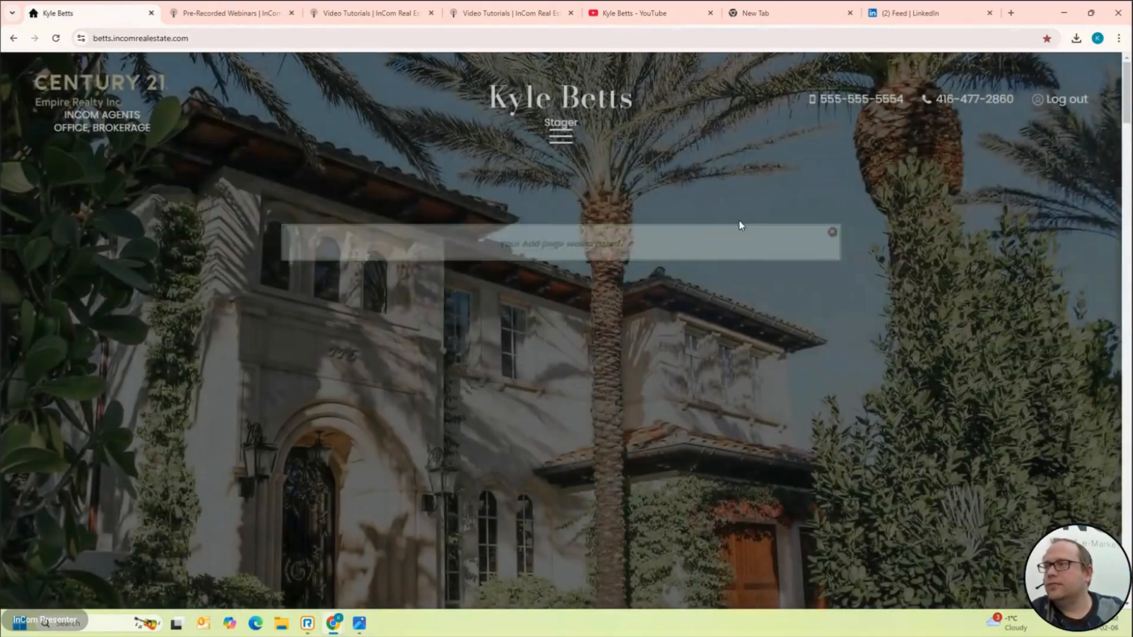
{"action": "left_click", "coordinate": [570, 141]}
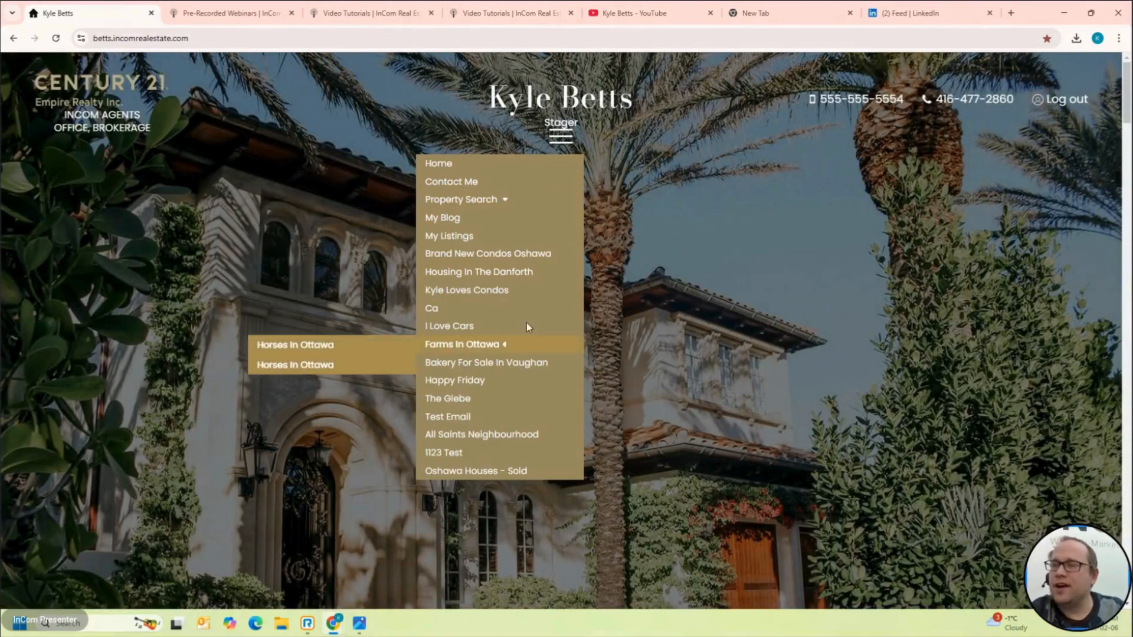
{"action": "scroll", "coordinate": [519, 515], "scroll_direction": "down", "scroll_amount": 20}
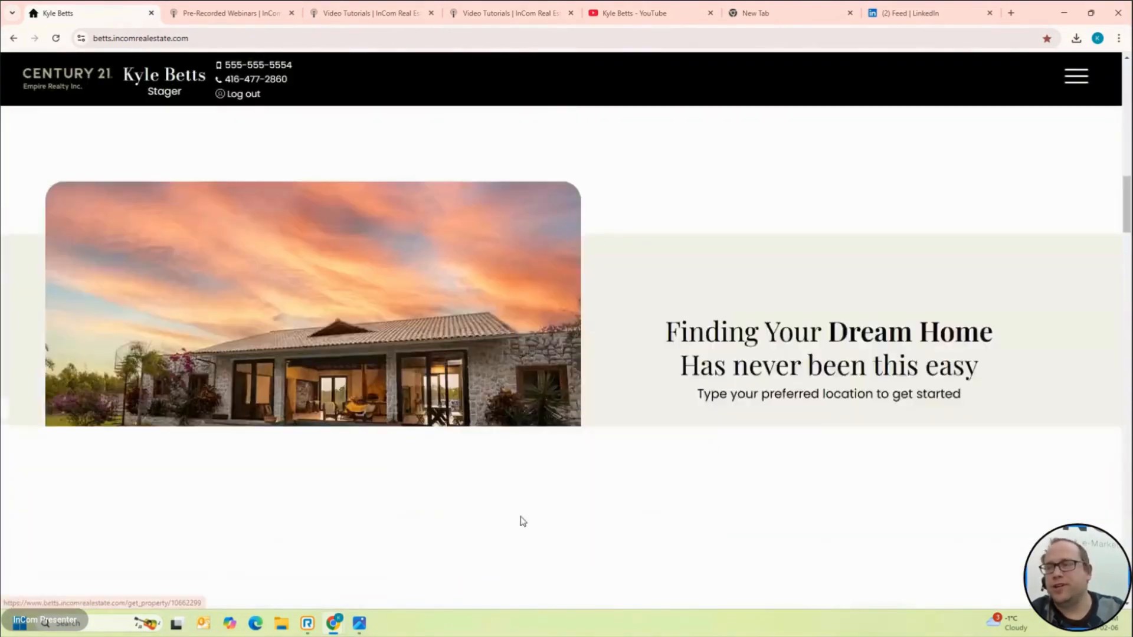
{"action": "scroll", "coordinate": [916, 547], "scroll_direction": "down", "scroll_amount": 10}
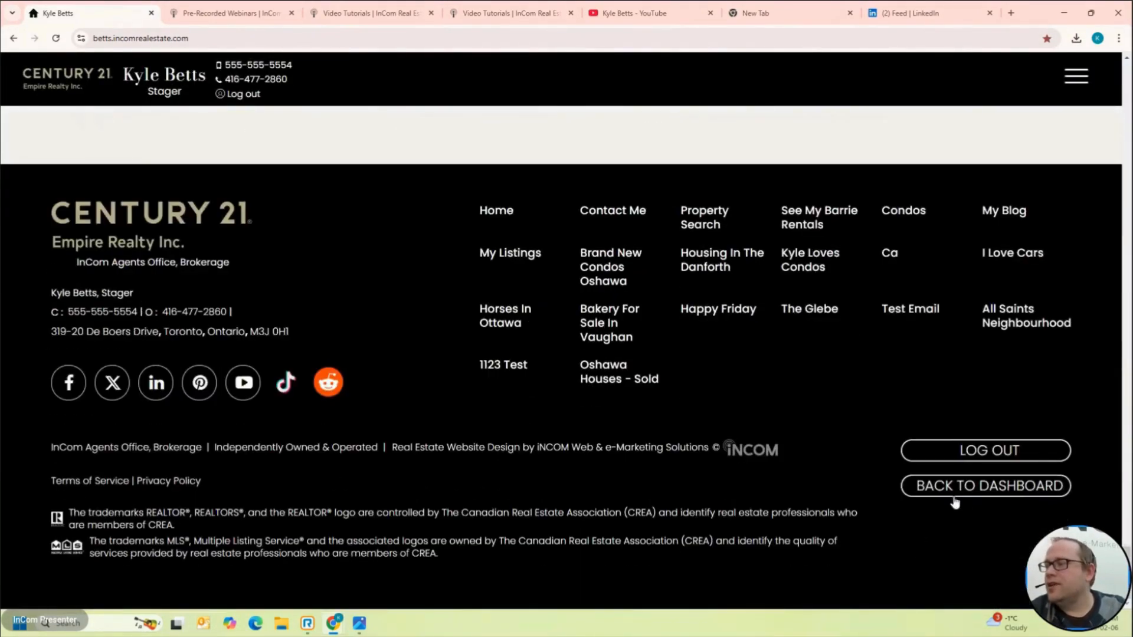
{"action": "left_click", "coordinate": [968, 495]}
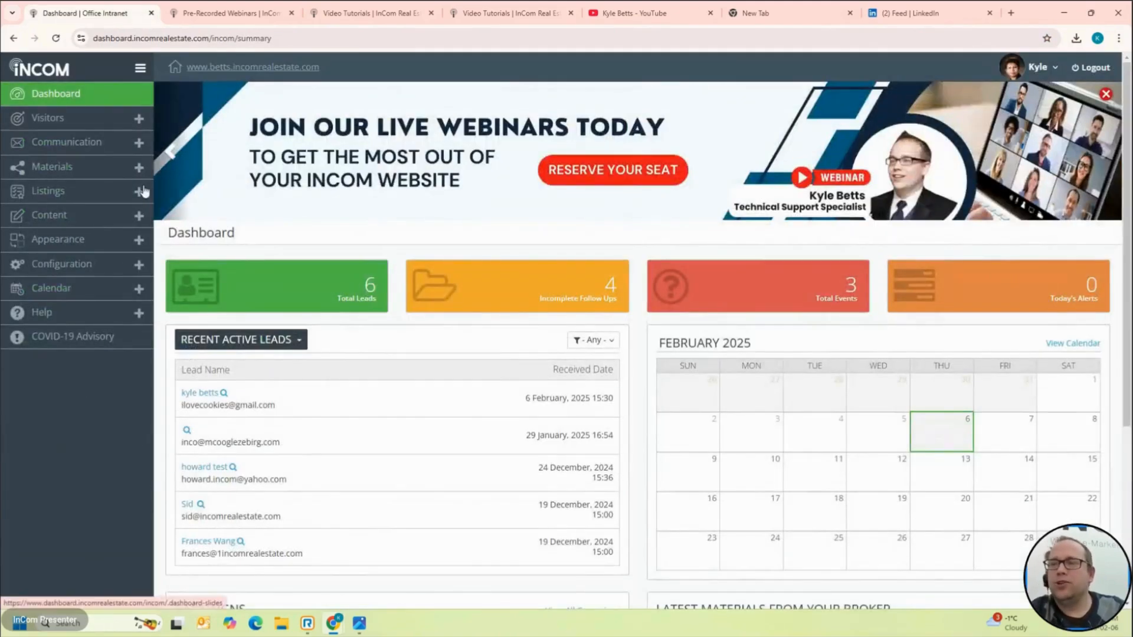
{"action": "left_click", "coordinate": [88, 218]}
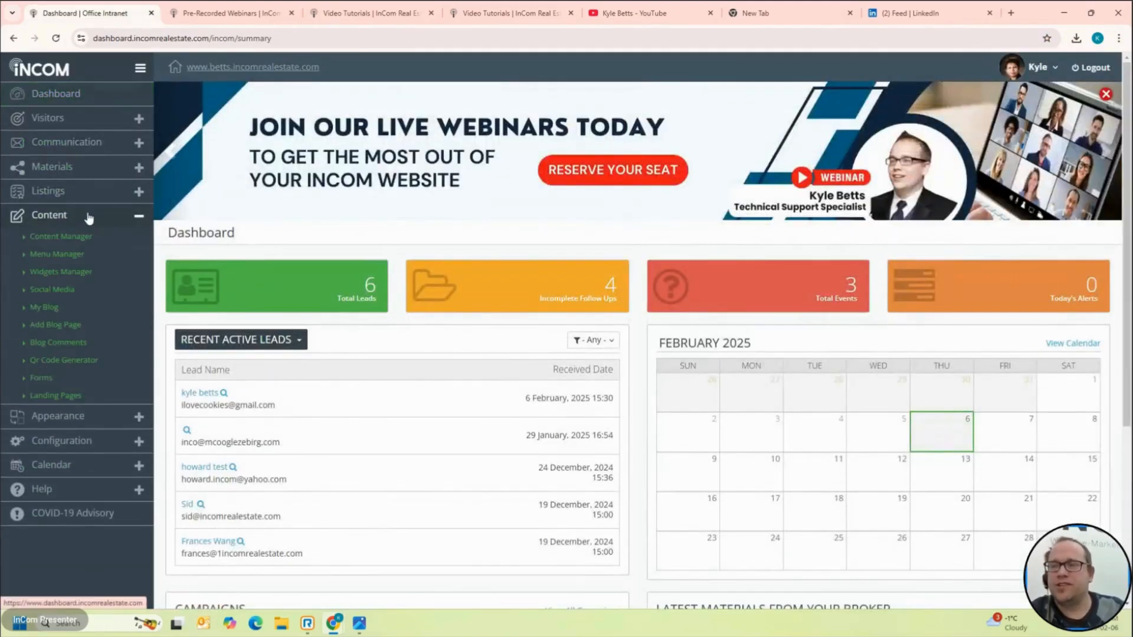
{"action": "left_click", "coordinate": [68, 256]}
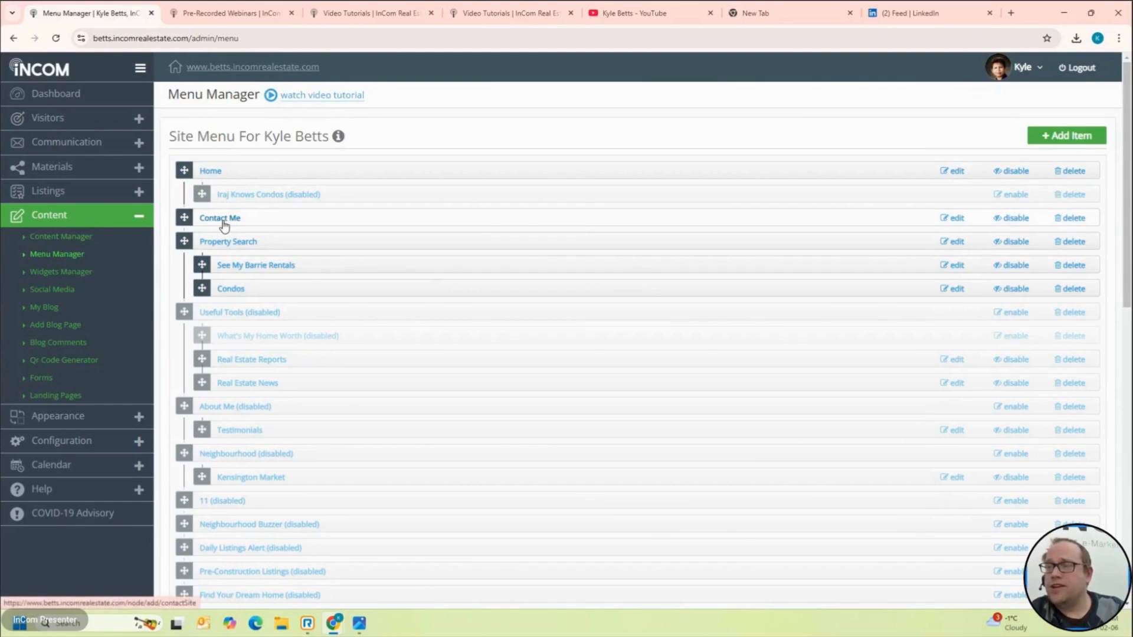
Step: Disable the Contact Me menu item, then re-enable it and submit the edit
{"action": "left_click", "coordinate": [1025, 219]}
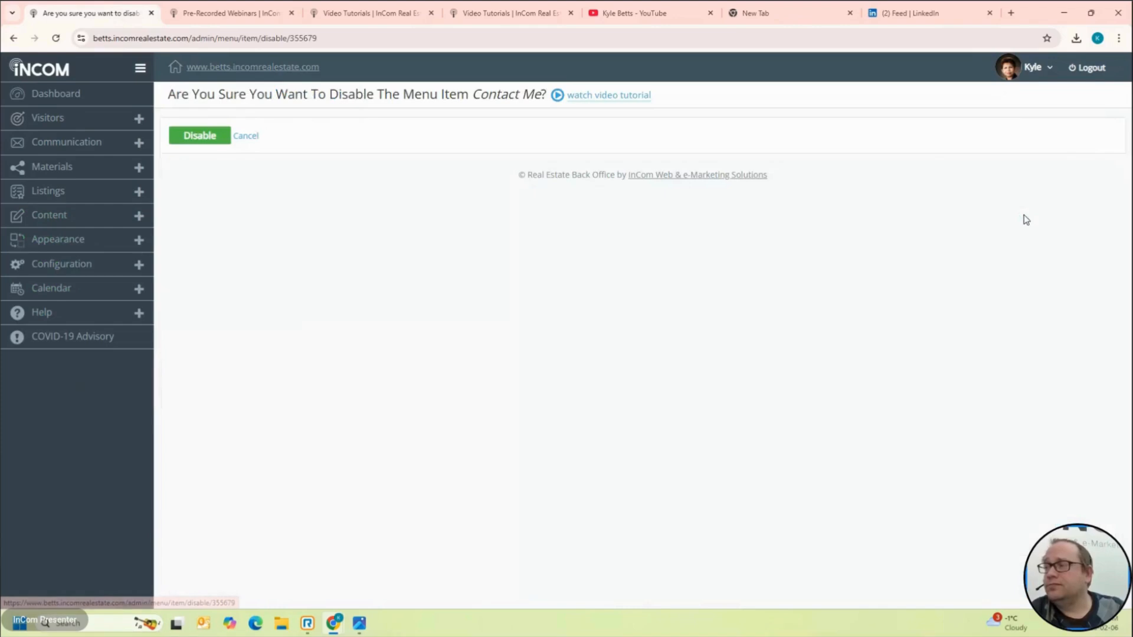
{"action": "left_click", "coordinate": [198, 137]}
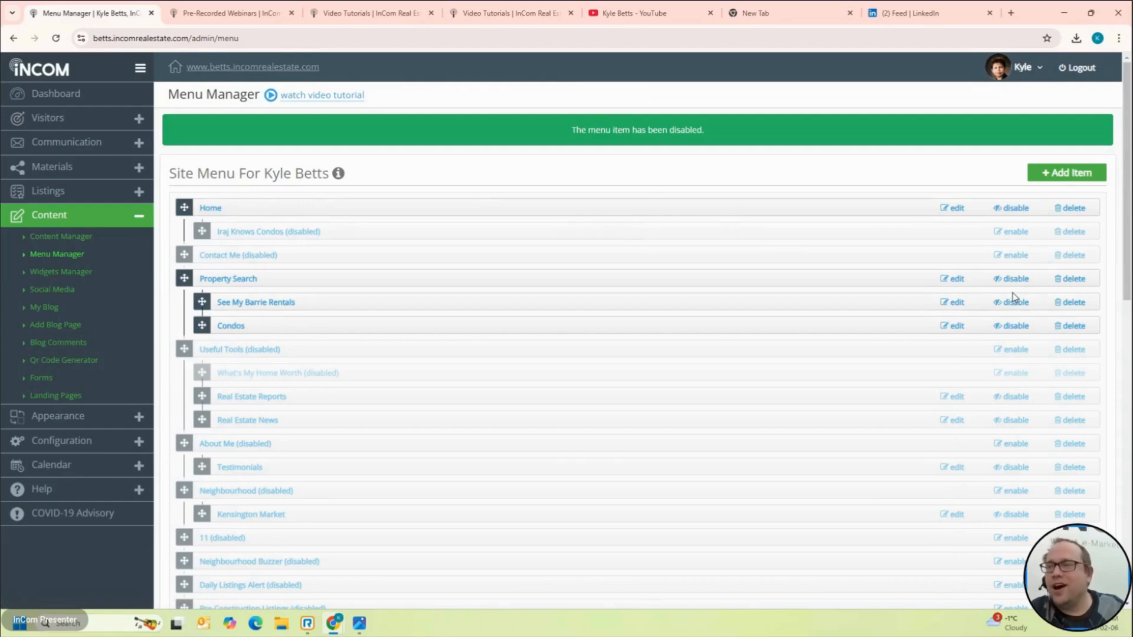
{"action": "left_click", "coordinate": [1023, 260]}
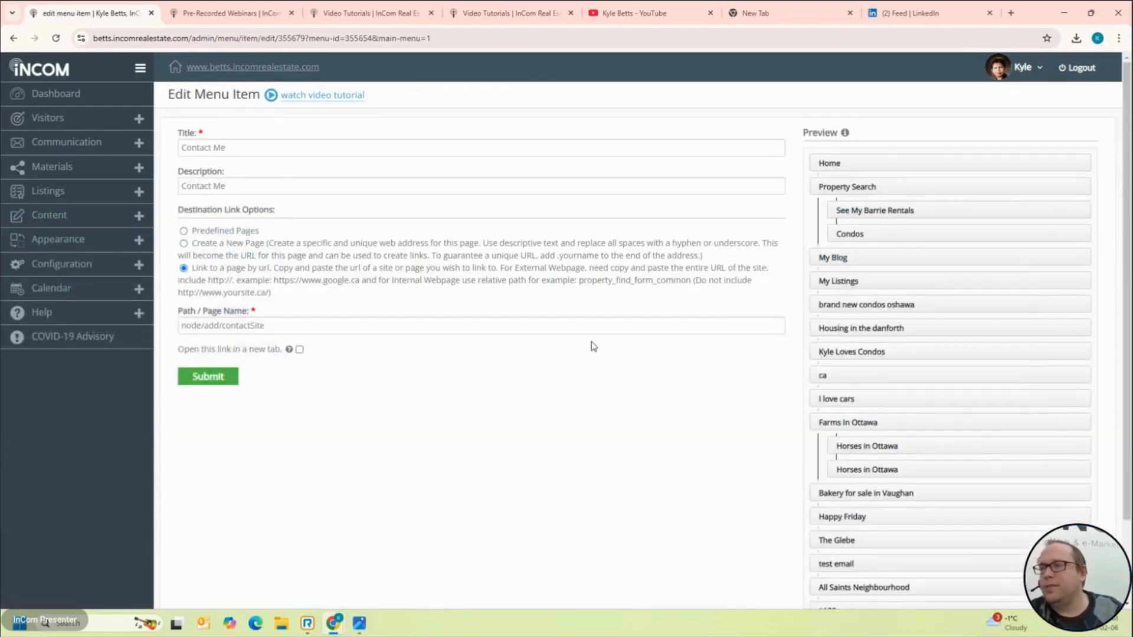
{"action": "left_click", "coordinate": [210, 376]}
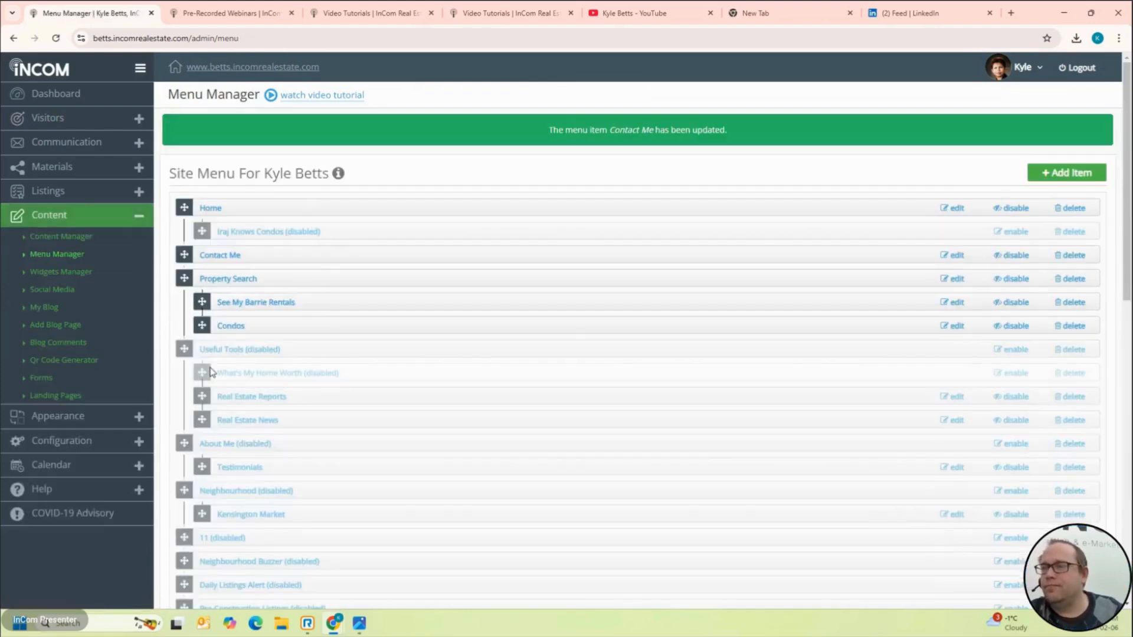
{"action": "scroll", "coordinate": [567, 323], "scroll_direction": "down", "scroll_amount": 5}
{"action": "scroll", "coordinate": [566, 323], "scroll_direction": "up", "scroll_amount": 8}
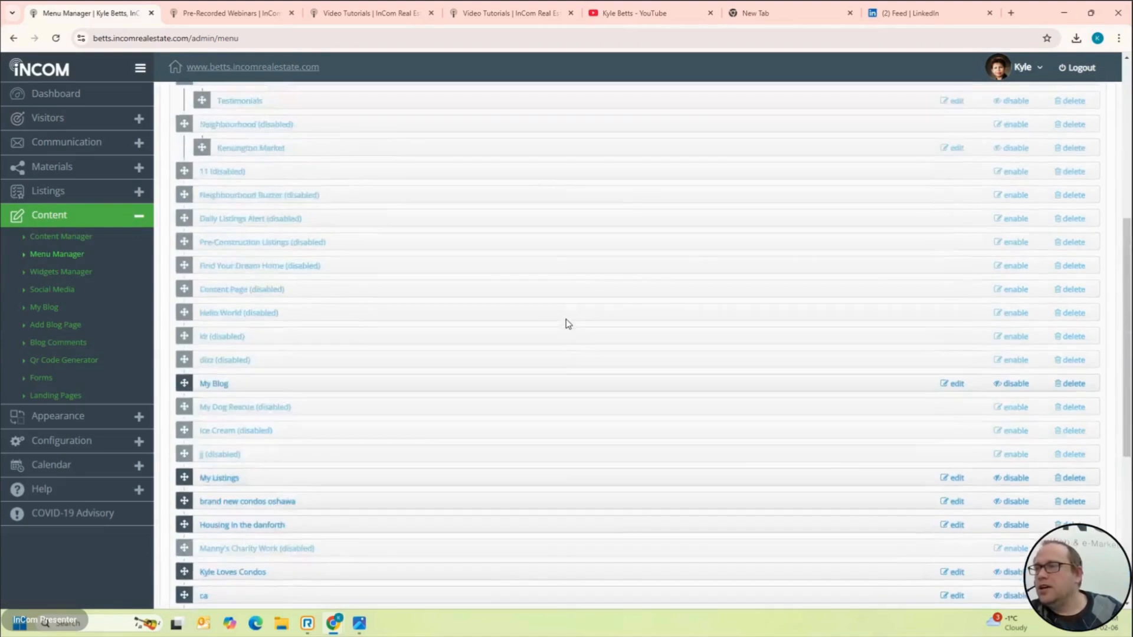
{"action": "scroll", "coordinate": [567, 323], "scroll_direction": "down", "scroll_amount": 3}
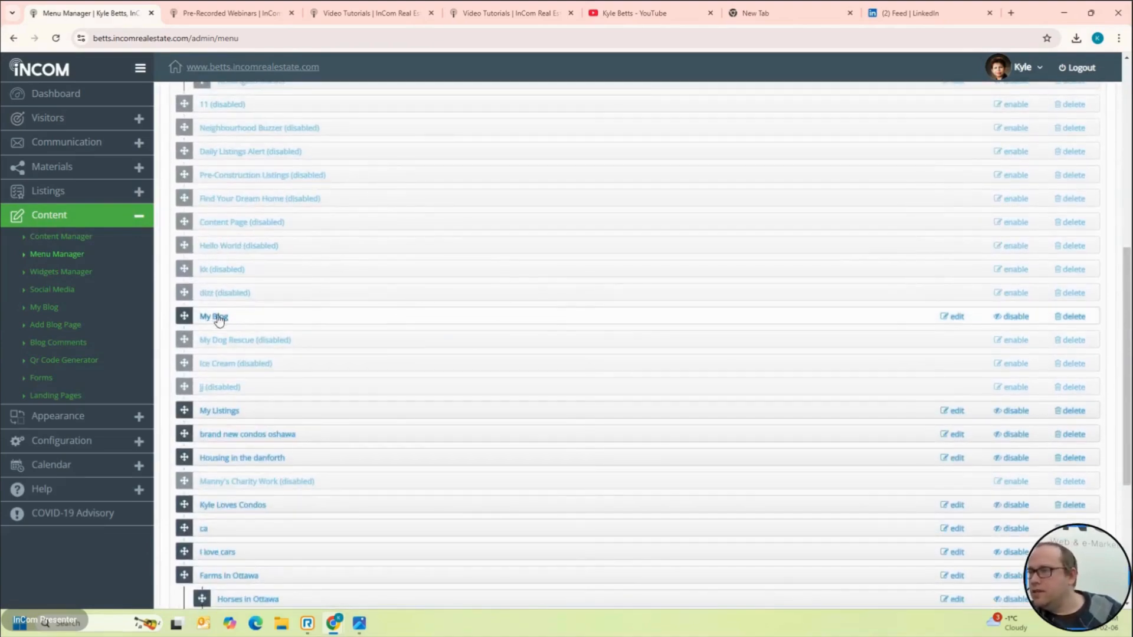
Step: Delete the My Blog menu item and begin adding a new menu item
{"action": "left_click", "coordinate": [1073, 317]}
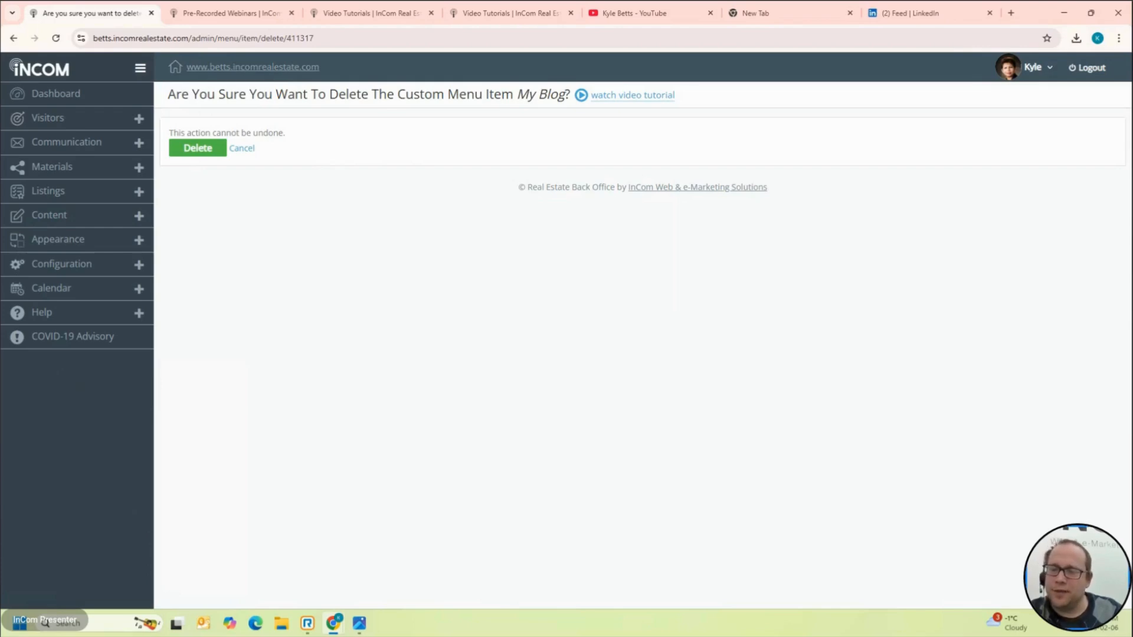
{"action": "left_click", "coordinate": [202, 152]}
{"action": "scroll", "coordinate": [504, 218], "scroll_direction": "down", "scroll_amount": 3}
{"action": "scroll", "coordinate": [504, 218], "scroll_direction": "up", "scroll_amount": 3}
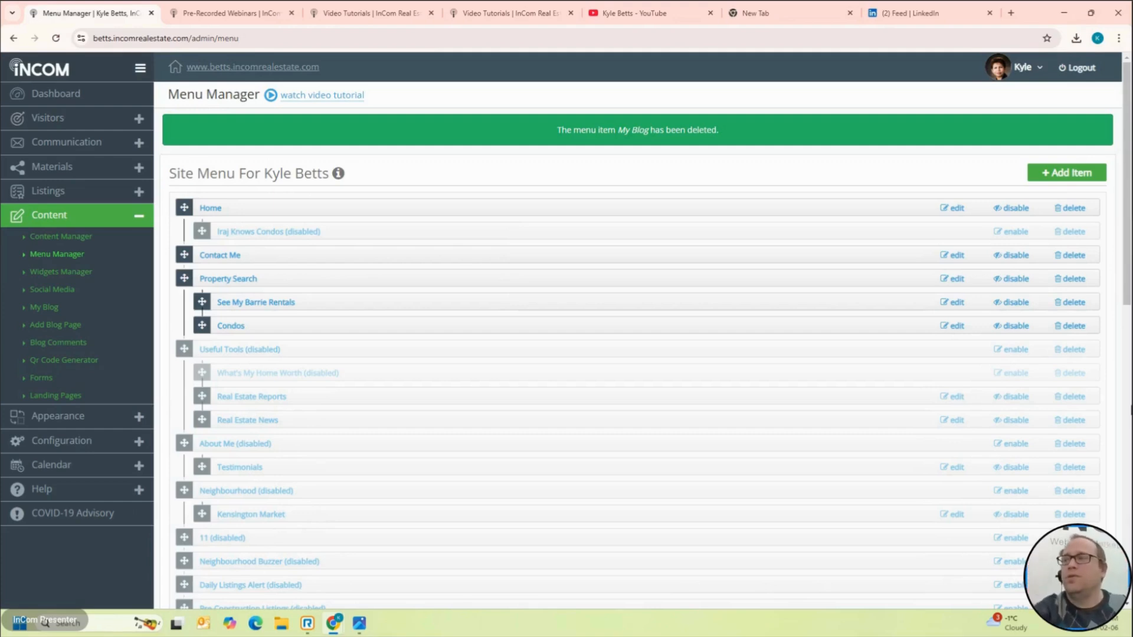
{"action": "left_click", "coordinate": [1069, 173]}
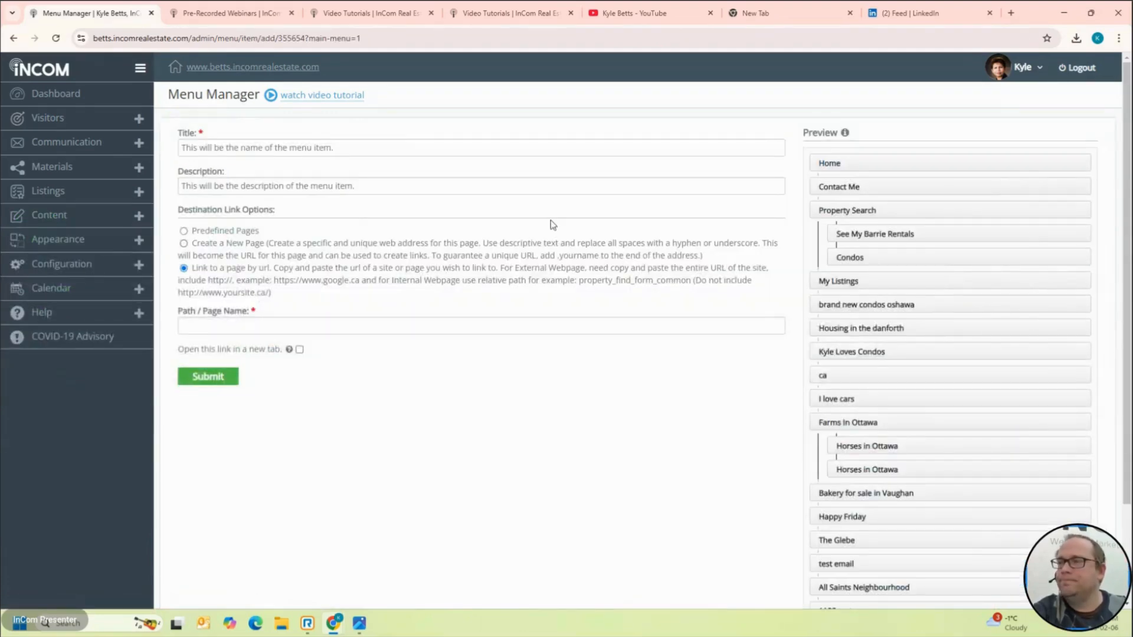
{"action": "left_click", "coordinate": [422, 141]}
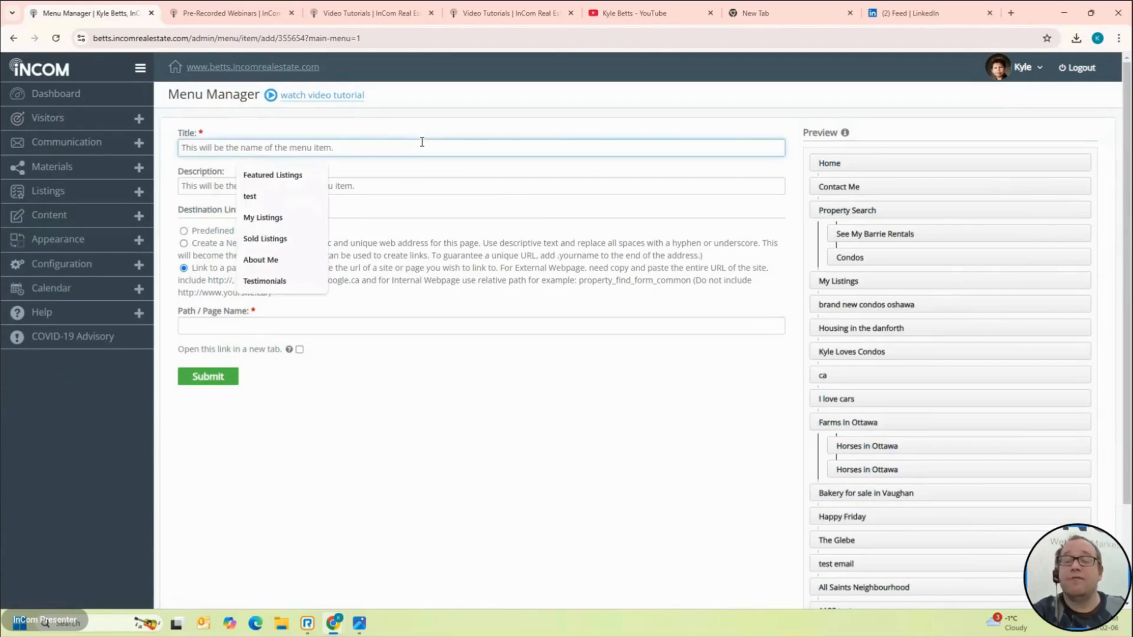
{"action": "type", "text": "My "}
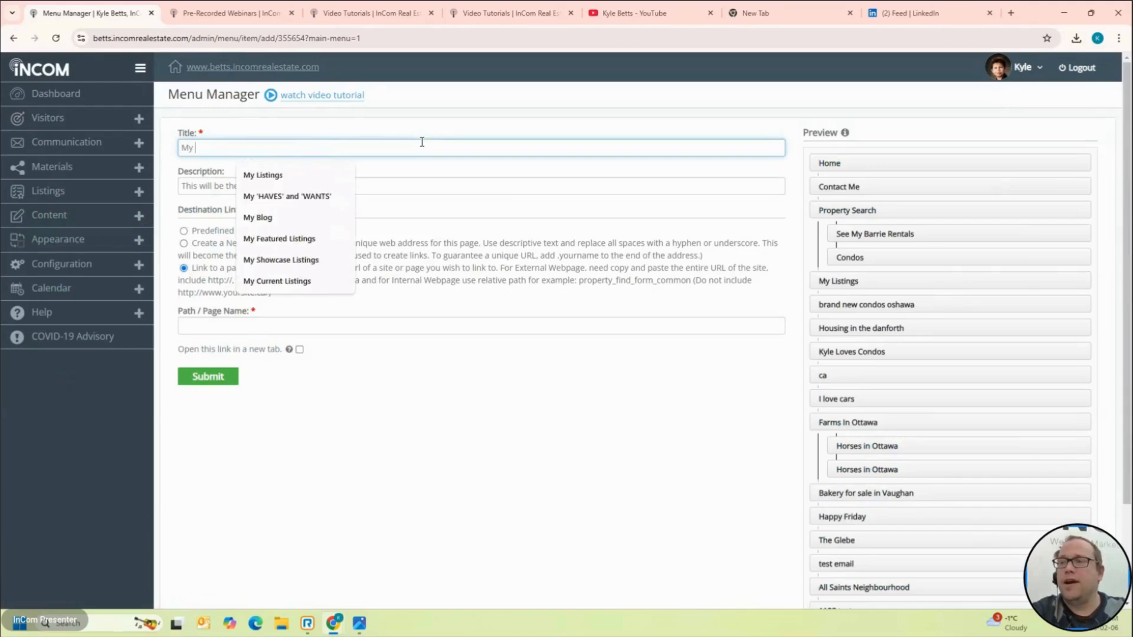
{"action": "type", "text": "awesome "}
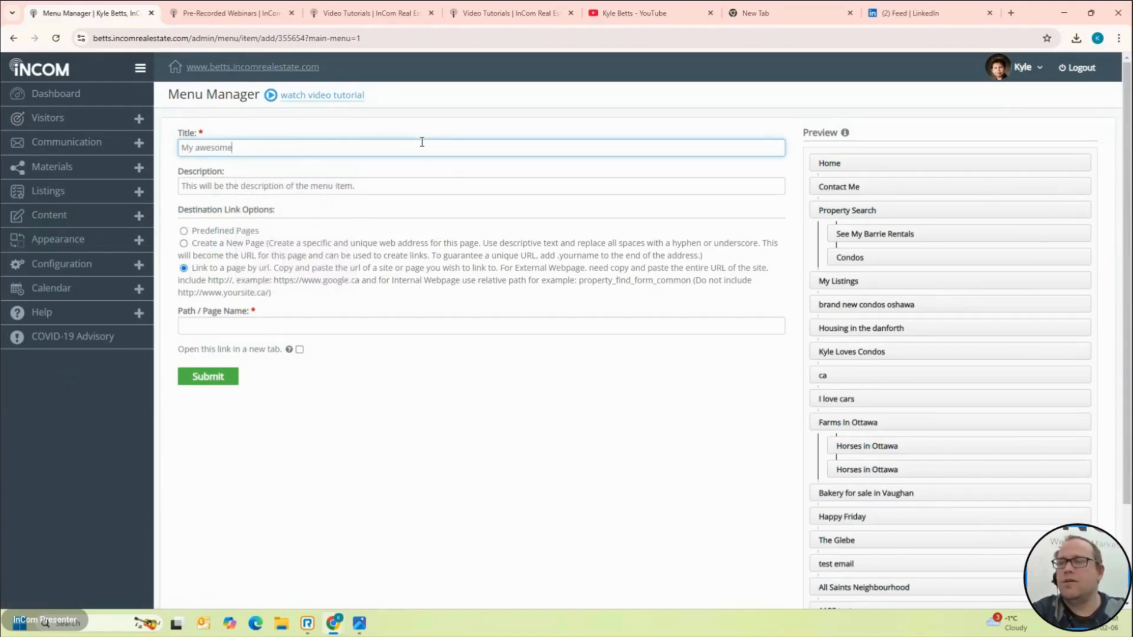
{"action": "type", "text": "blogs"}
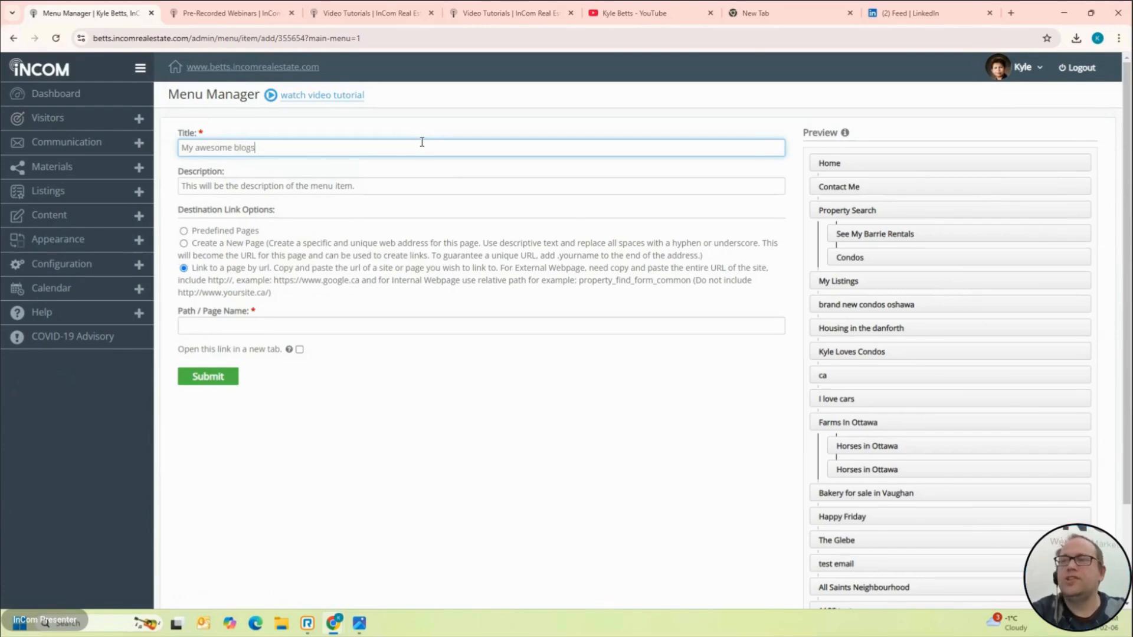
{"action": "left_click", "coordinate": [396, 194]}
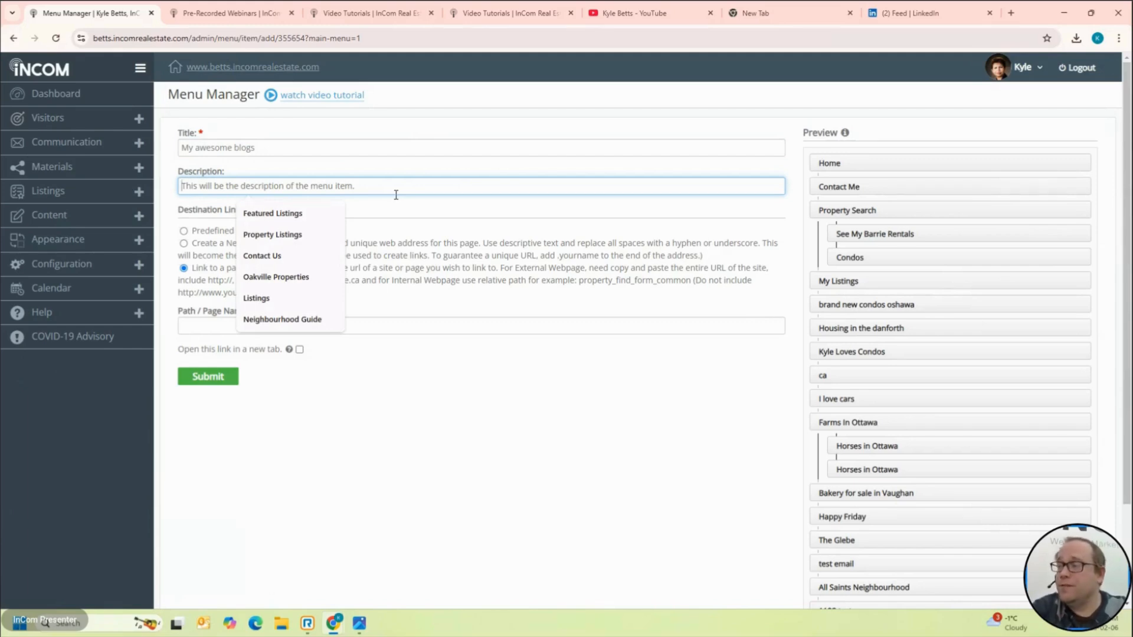
{"action": "type", "text": "blo"}
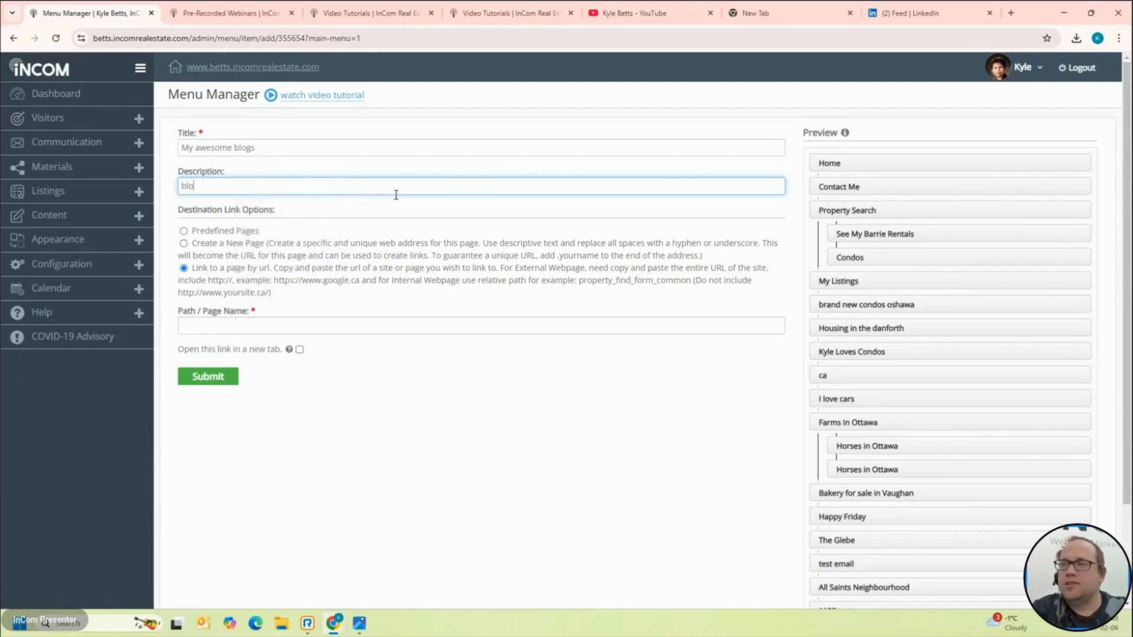
{"action": "type", "text": "gs are"}
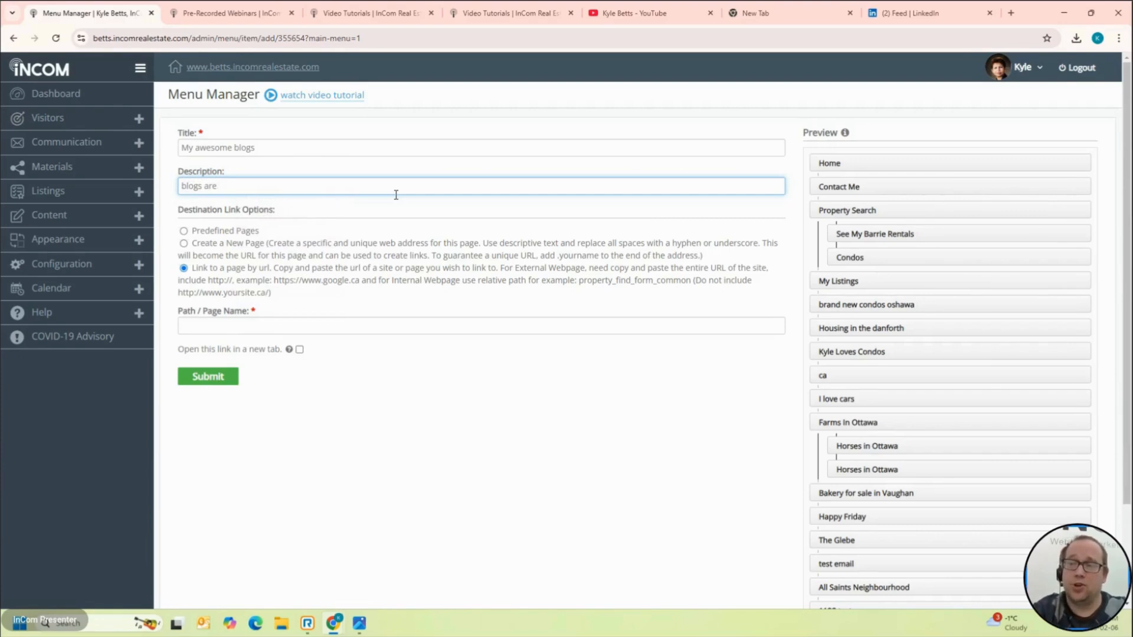
{"action": "type", "text": "  great"}
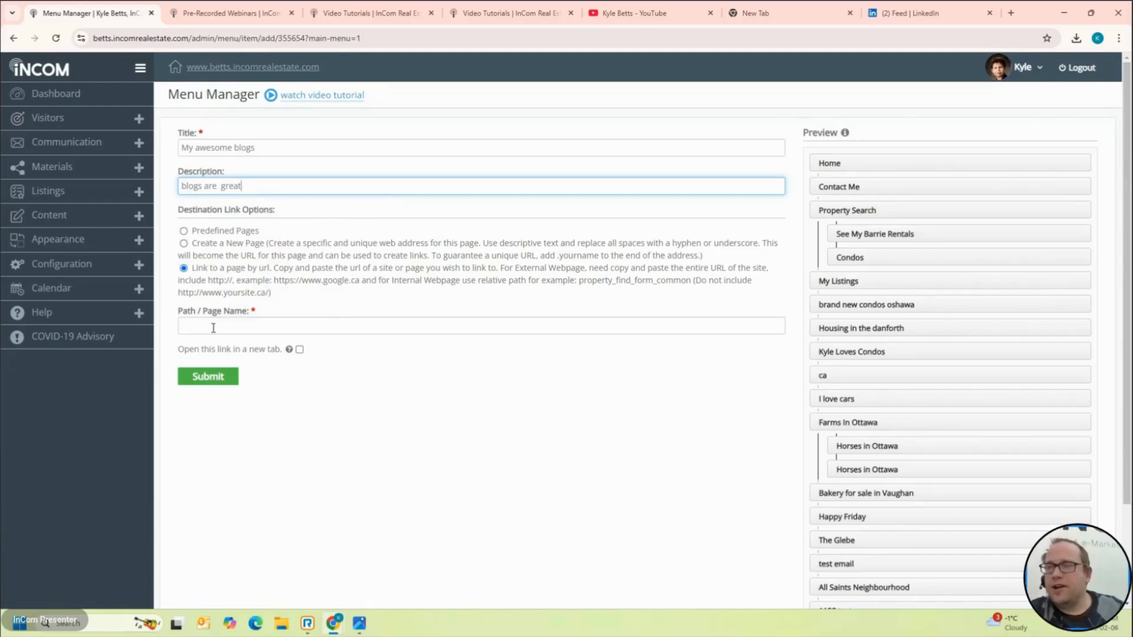
{"action": "left_click", "coordinate": [240, 270]}
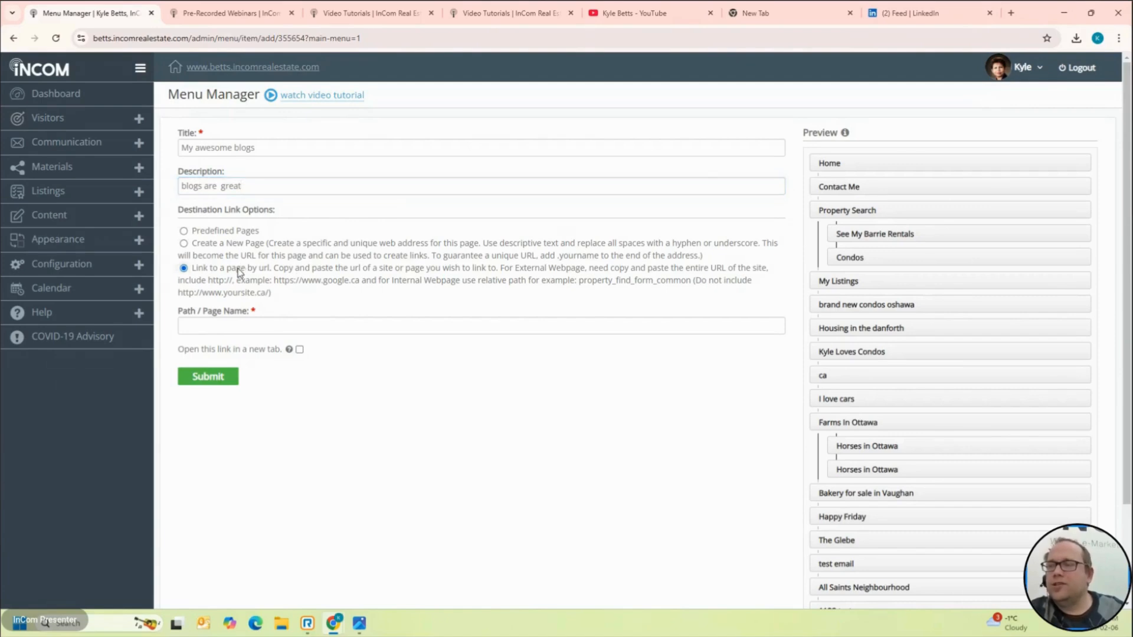
{"action": "left_click", "coordinate": [312, 325]}
{"action": "type", "text": "www"}
{"action": "key", "text": "BackSpace"}
{"action": "key", "text": "BackSpace"}
{"action": "key", "text": "BackSpace"}
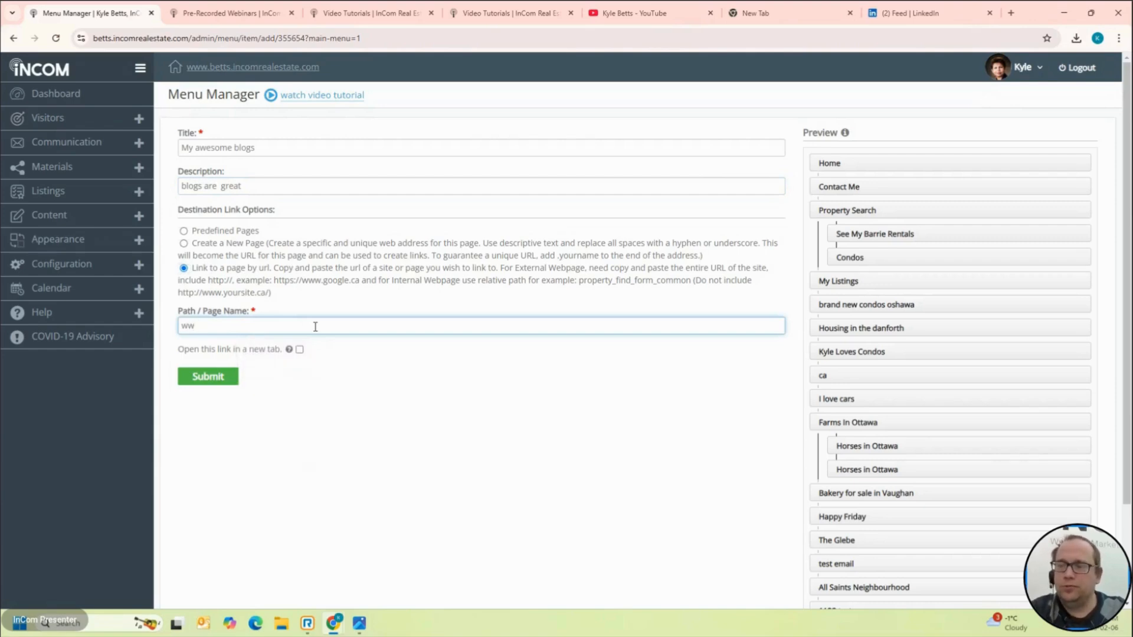
{"action": "type", "text": "ht"}
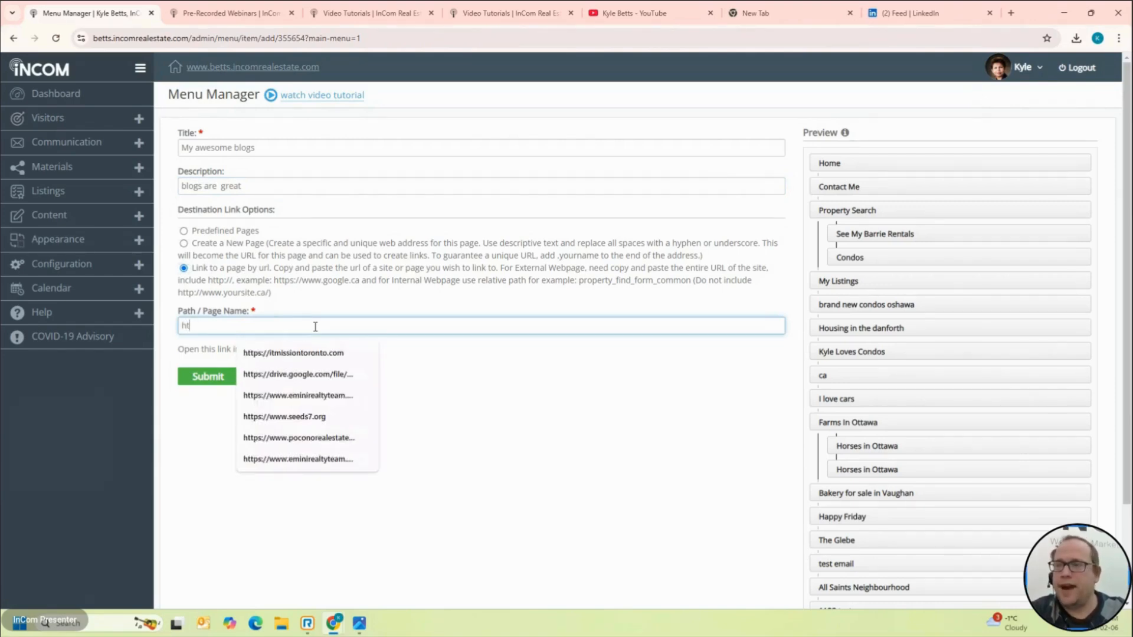
{"action": "type", "text": "tps://www.google.co"}
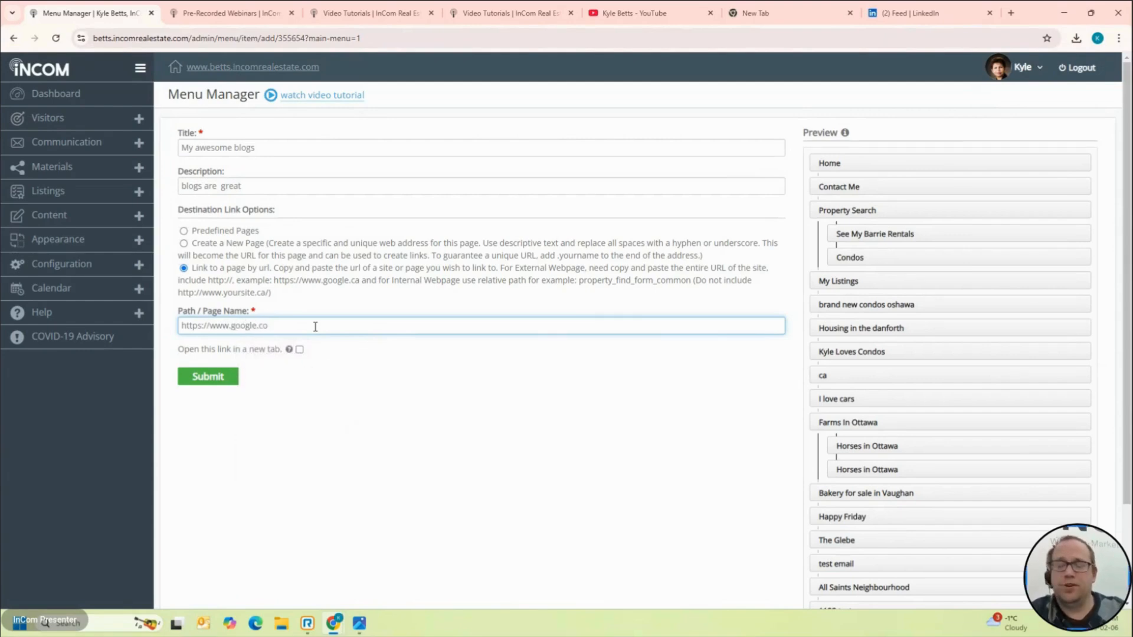
{"action": "type", "text": "m"}
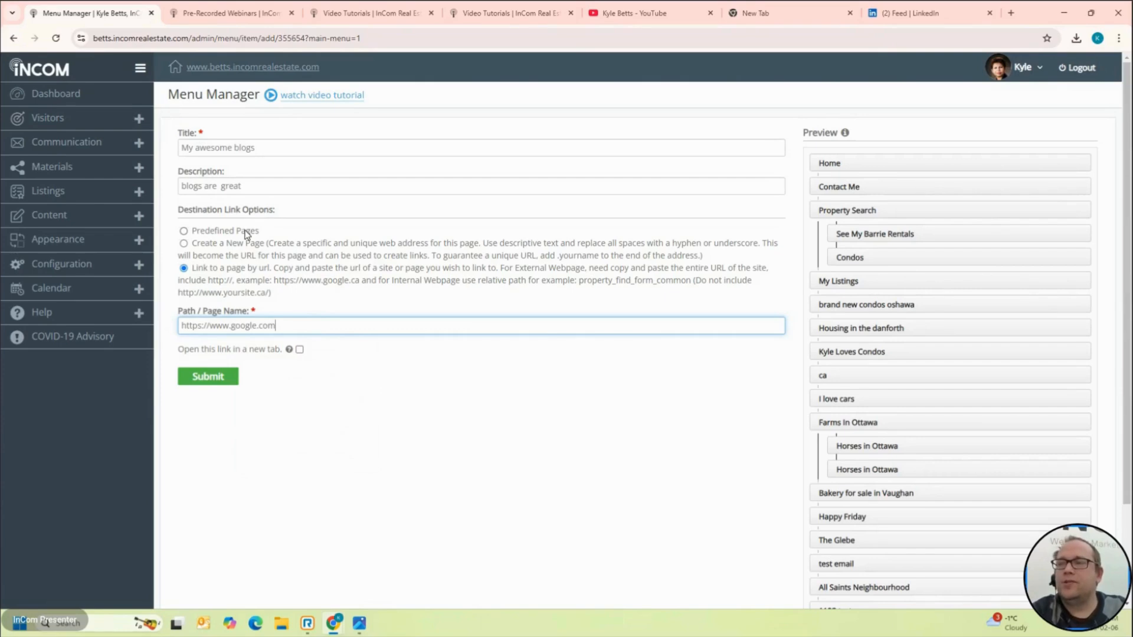
Step: Switch the item's destination to Predefined Pages and choose the Blog page
{"action": "right_click", "coordinate": [245, 235]}
{"action": "left_click", "coordinate": [246, 234]}
{"action": "left_click", "coordinate": [246, 231]}
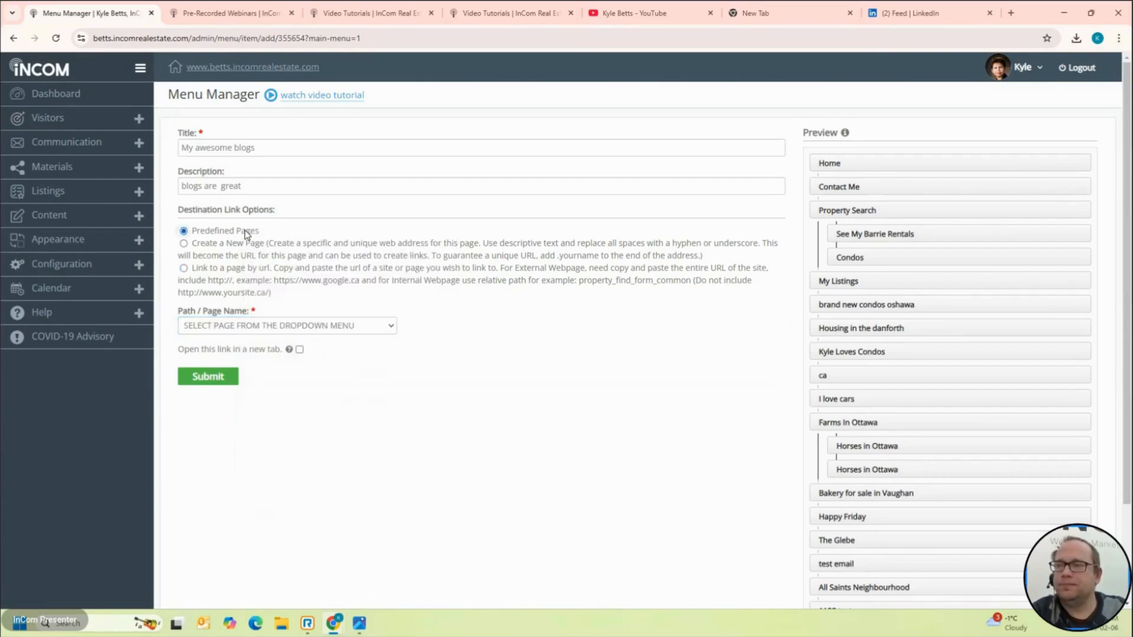
{"action": "left_click", "coordinate": [280, 328]}
{"action": "scroll", "coordinate": [269, 145], "scroll_direction": "up", "scroll_amount": 1}
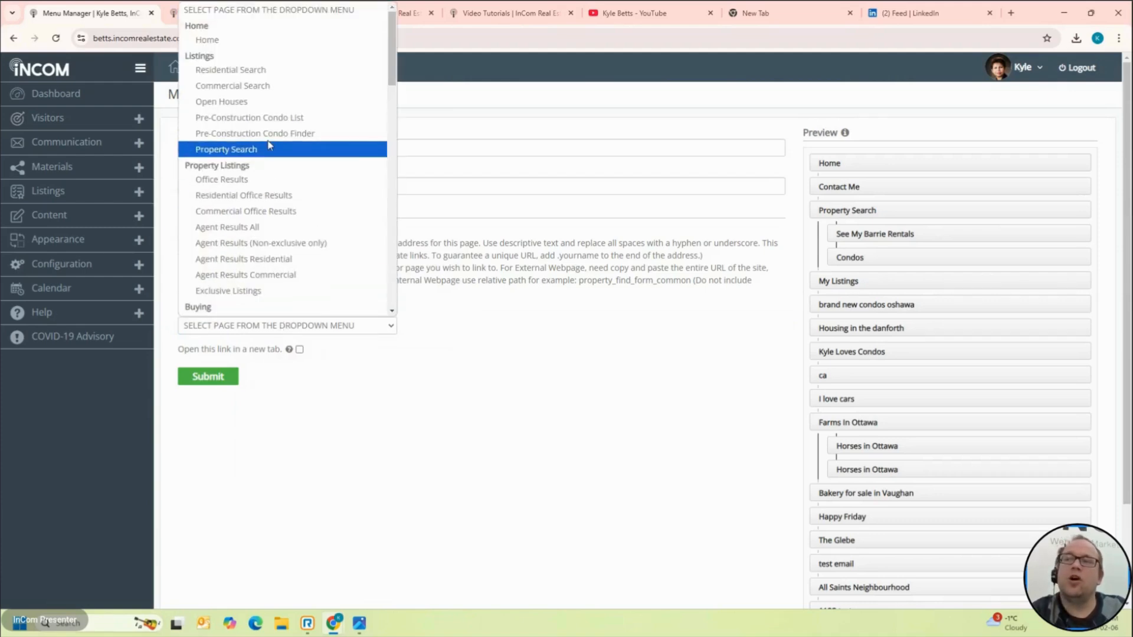
{"action": "scroll", "coordinate": [270, 144], "scroll_direction": "down", "scroll_amount": 15}
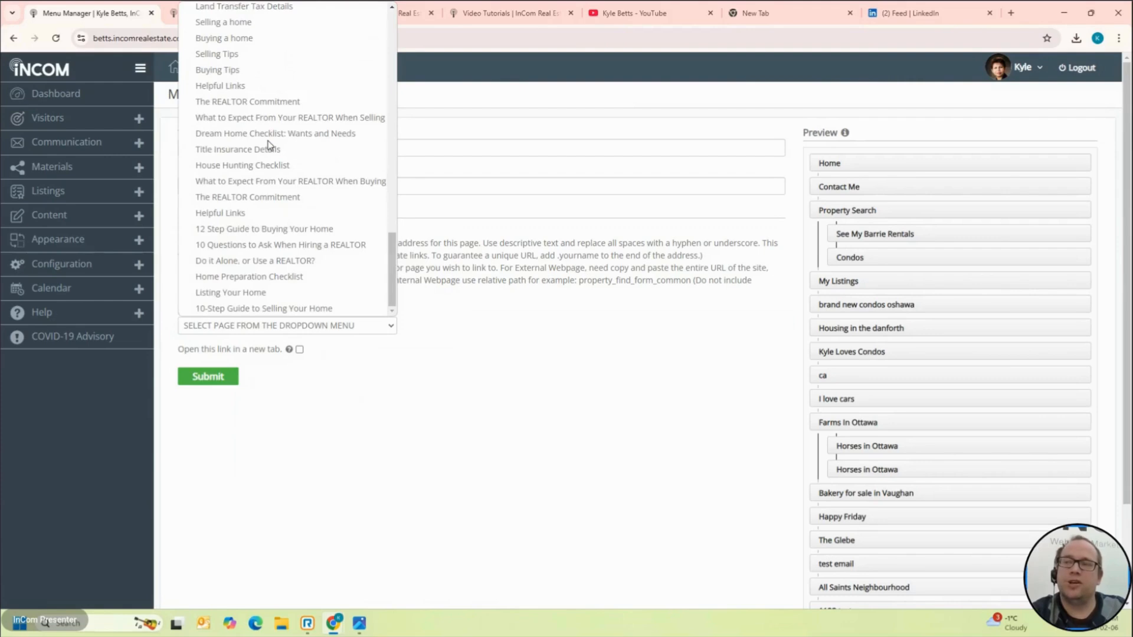
{"action": "scroll", "coordinate": [269, 145], "scroll_direction": "up", "scroll_amount": 10}
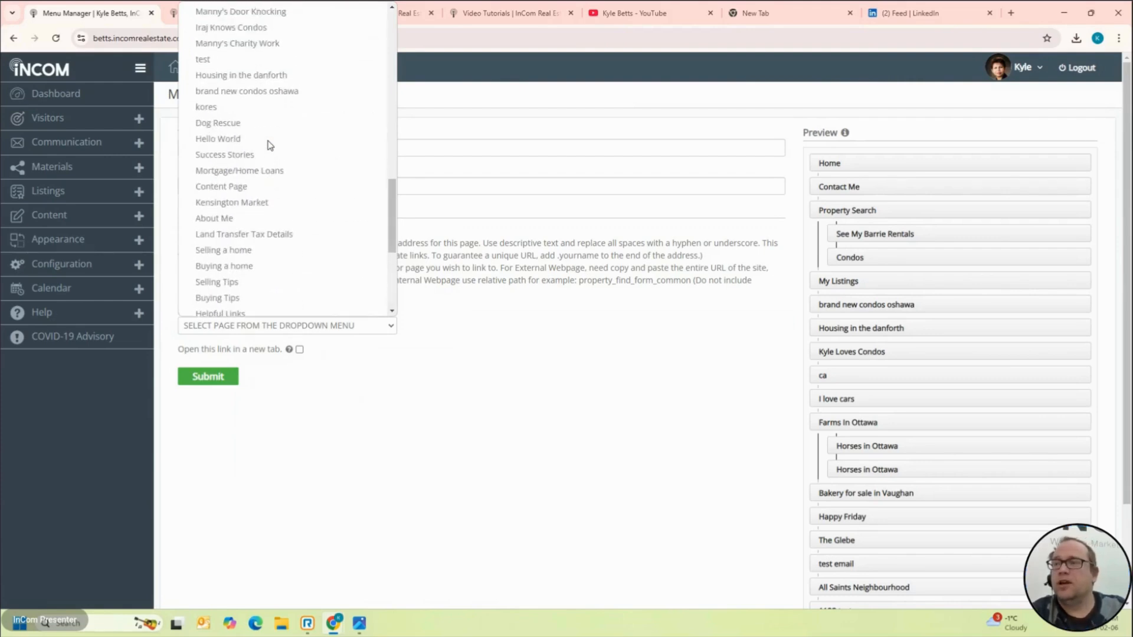
{"action": "scroll", "coordinate": [270, 144], "scroll_direction": "up", "scroll_amount": 1}
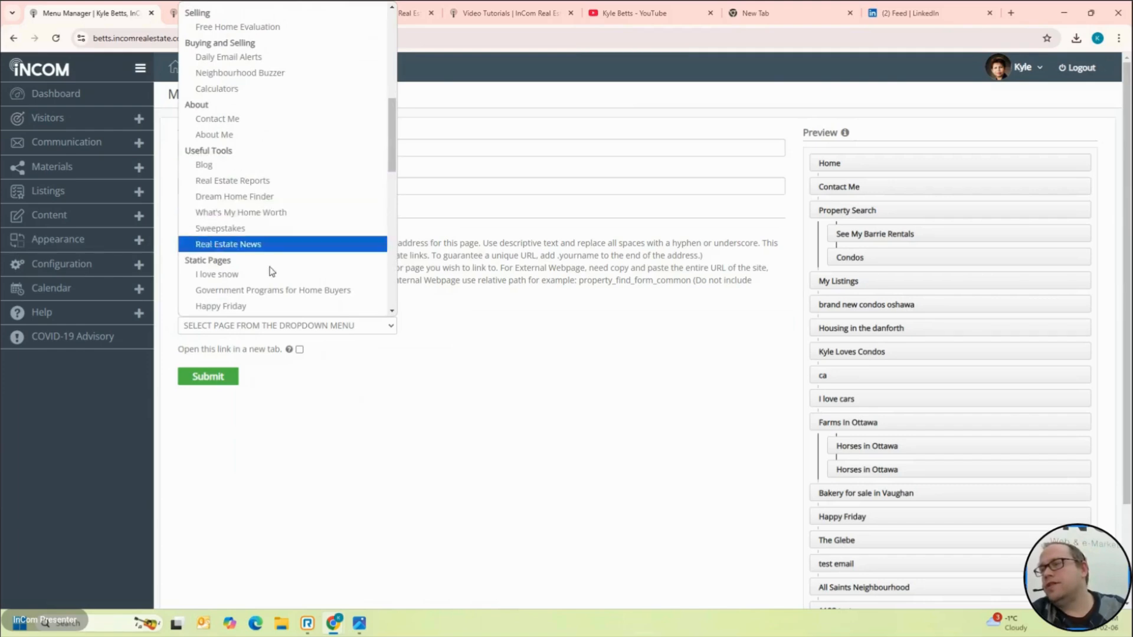
{"action": "scroll", "coordinate": [267, 279], "scroll_direction": "down", "scroll_amount": 2}
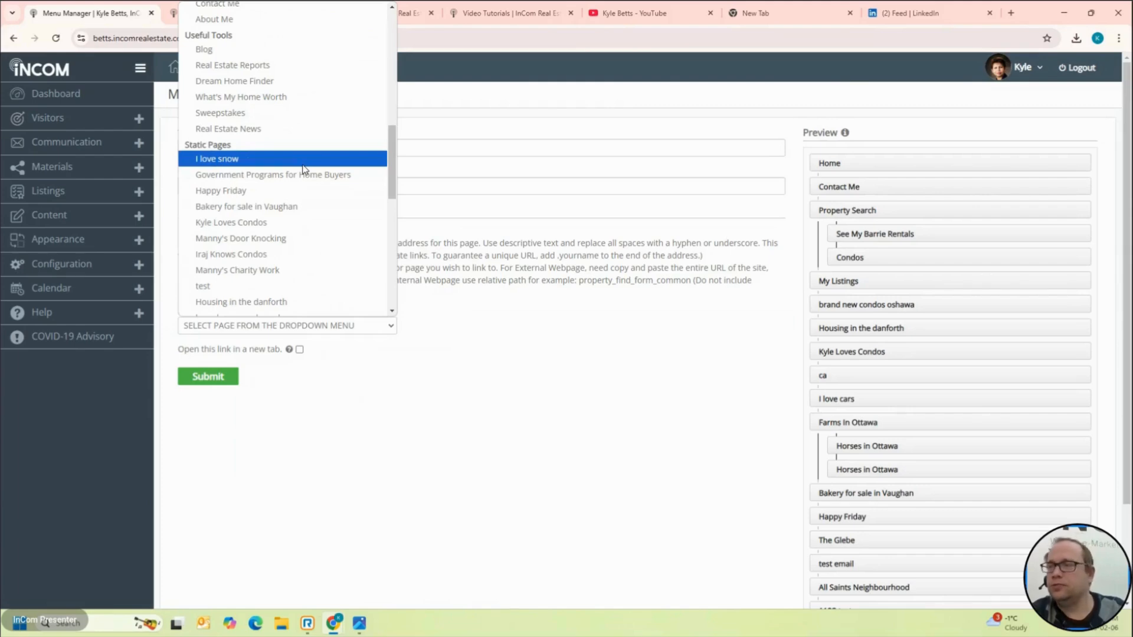
{"action": "key", "text": "b"}
{"action": "key", "text": "l"}
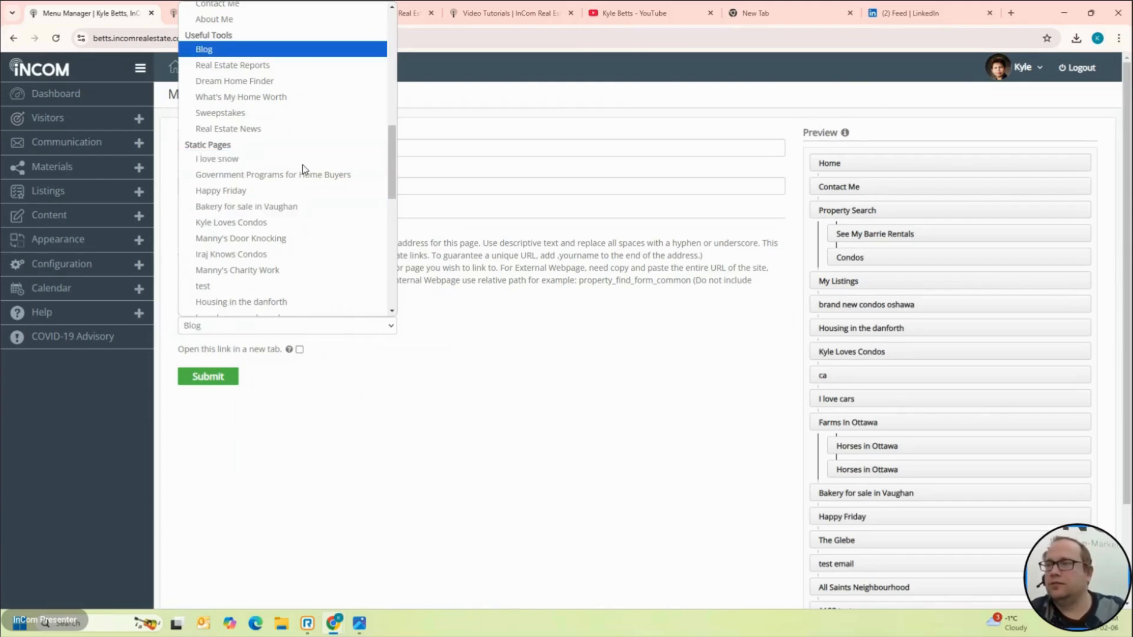
{"action": "left_click", "coordinate": [222, 50]}
Step: Save My awesome blogs and open the live website's navigation menu
{"action": "left_click", "coordinate": [206, 378]}
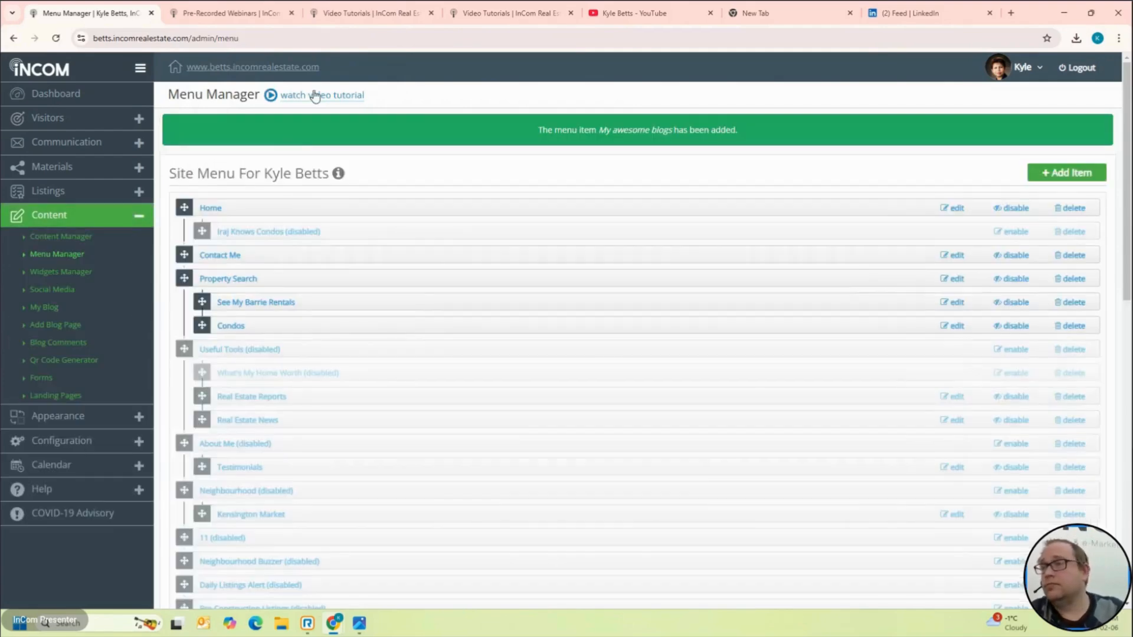
{"action": "left_click", "coordinate": [306, 69]}
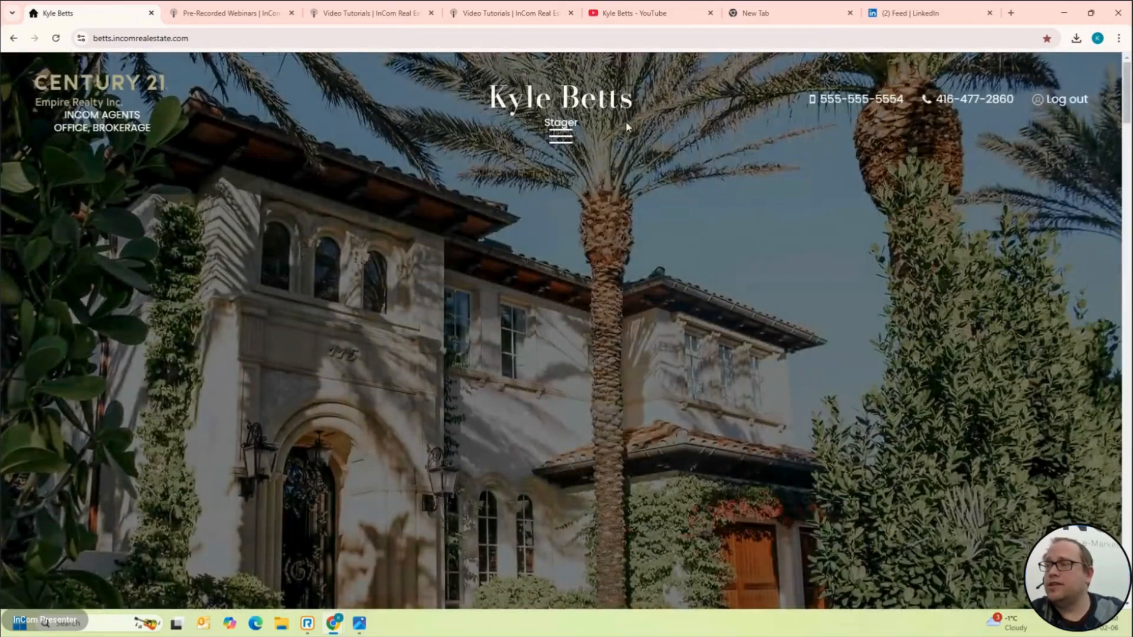
{"action": "left_click", "coordinate": [543, 139]}
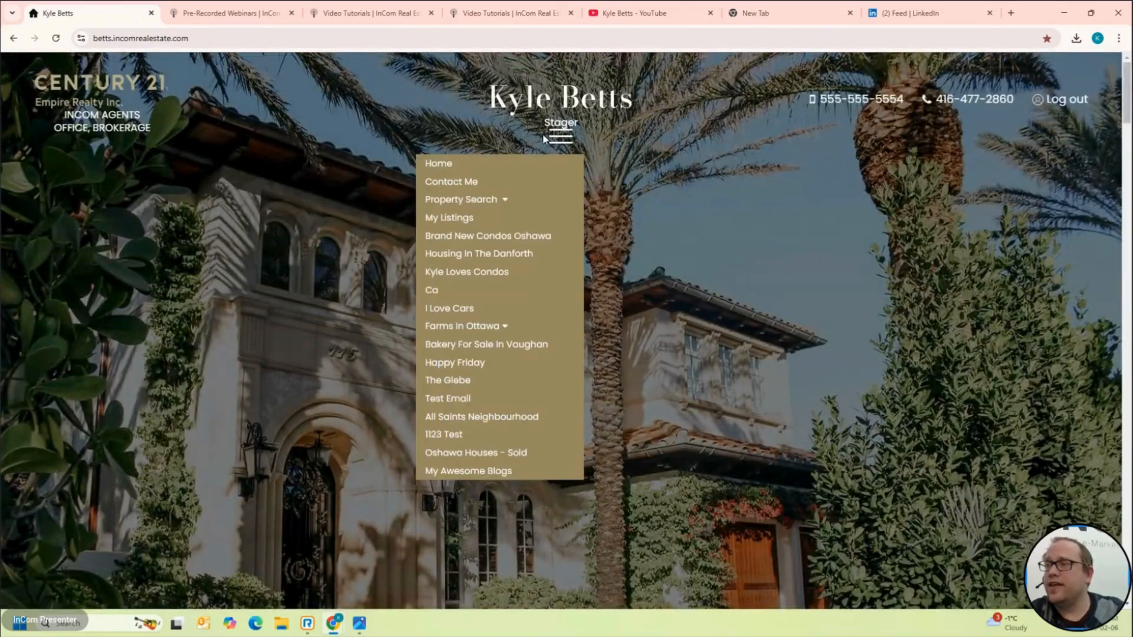
Step: Open My Awesome Blogs on the live site and reach the Hi!! post on the next page
{"action": "left_click", "coordinate": [505, 471]}
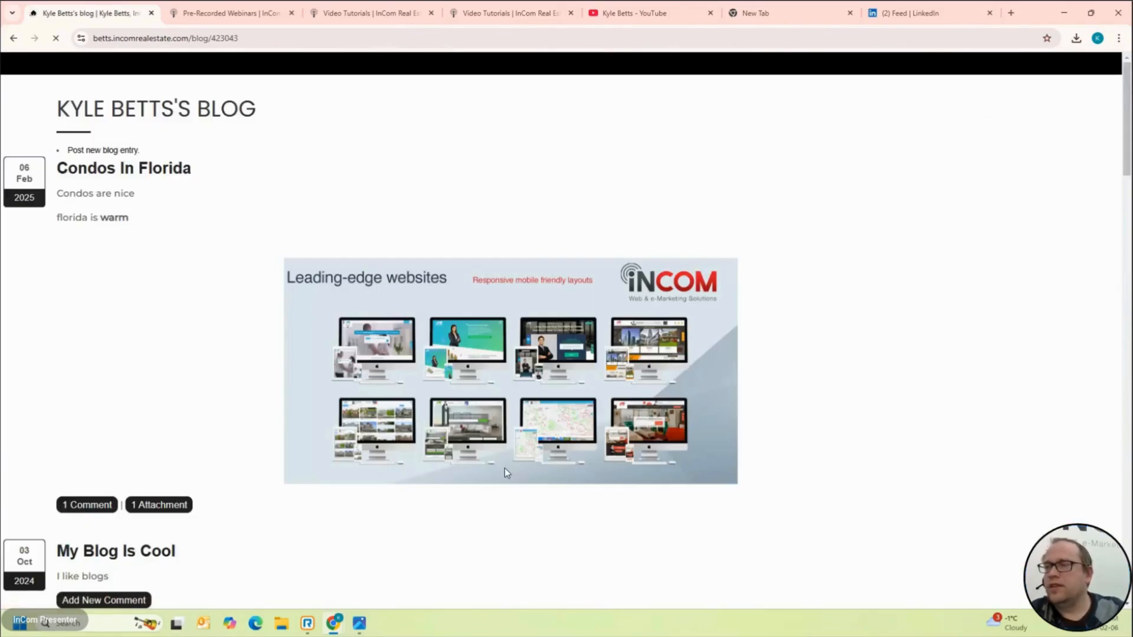
{"action": "scroll", "coordinate": [504, 472], "scroll_direction": "down", "scroll_amount": 20}
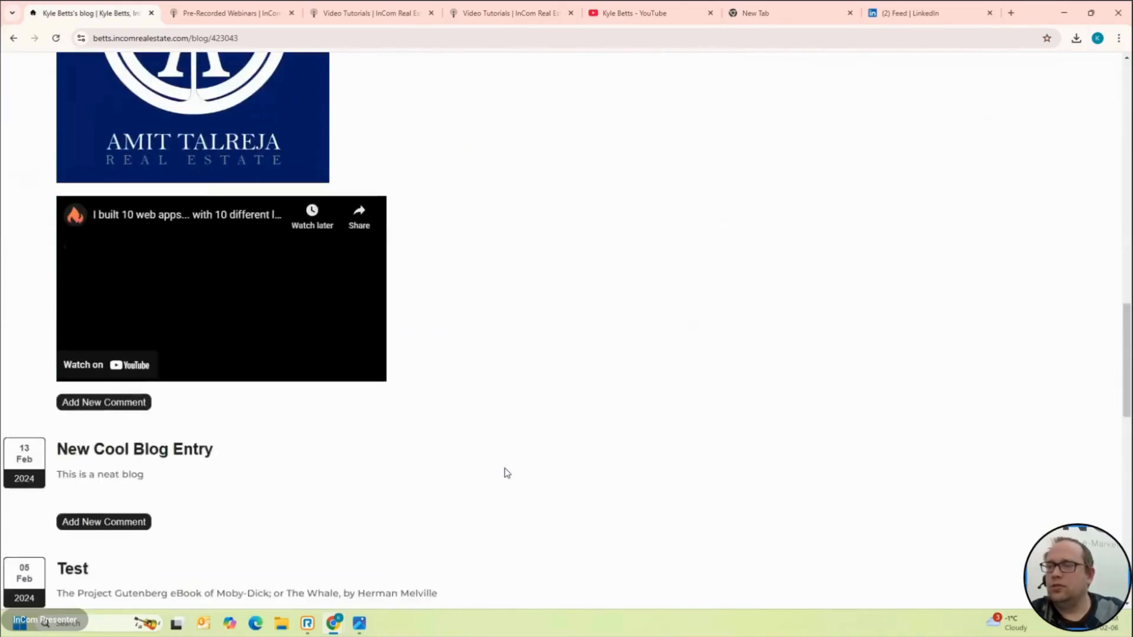
{"action": "scroll", "coordinate": [504, 469], "scroll_direction": "down", "scroll_amount": 12}
{"action": "scroll", "coordinate": [505, 472], "scroll_direction": "up", "scroll_amount": 6}
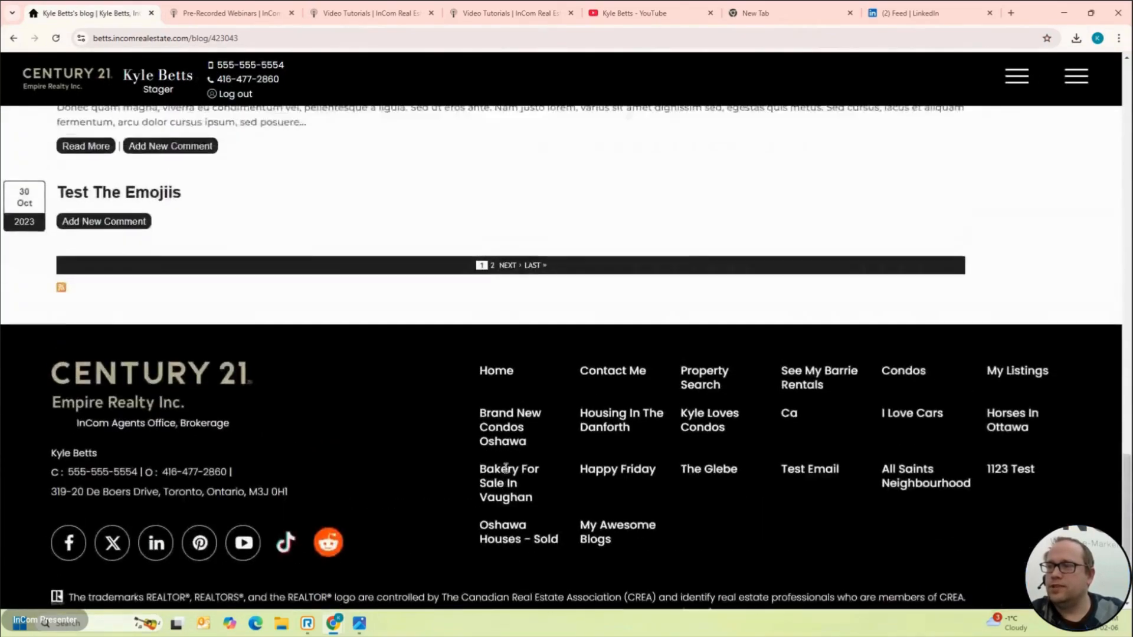
{"action": "scroll", "coordinate": [506, 474], "scroll_direction": "down", "scroll_amount": 3}
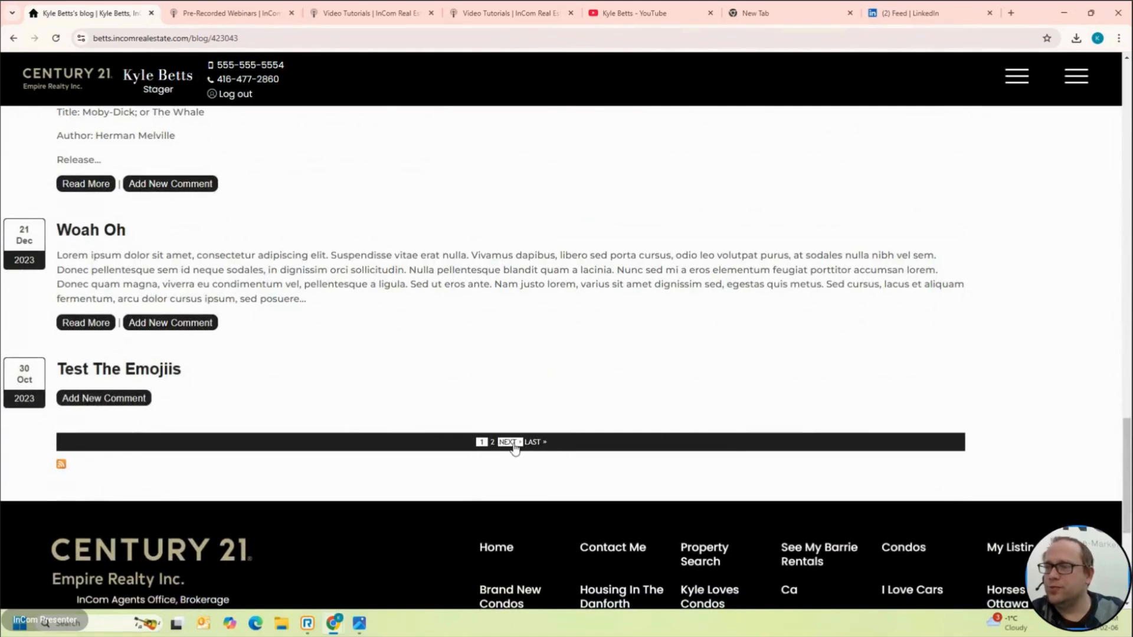
{"action": "left_click", "coordinate": [513, 447]}
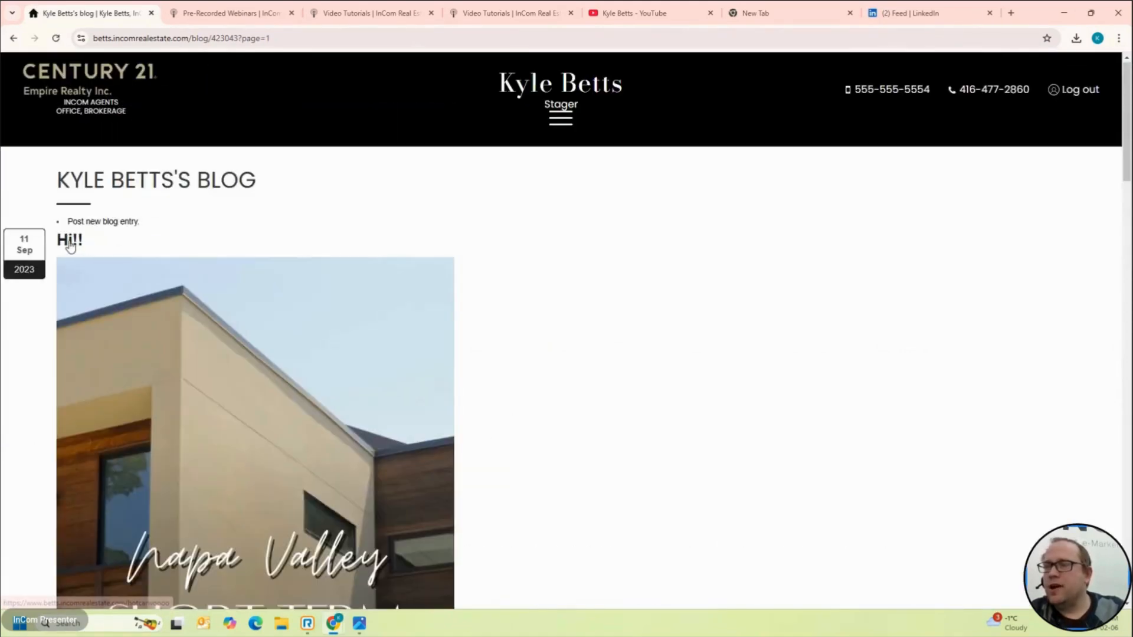
{"action": "left_click", "coordinate": [72, 242]}
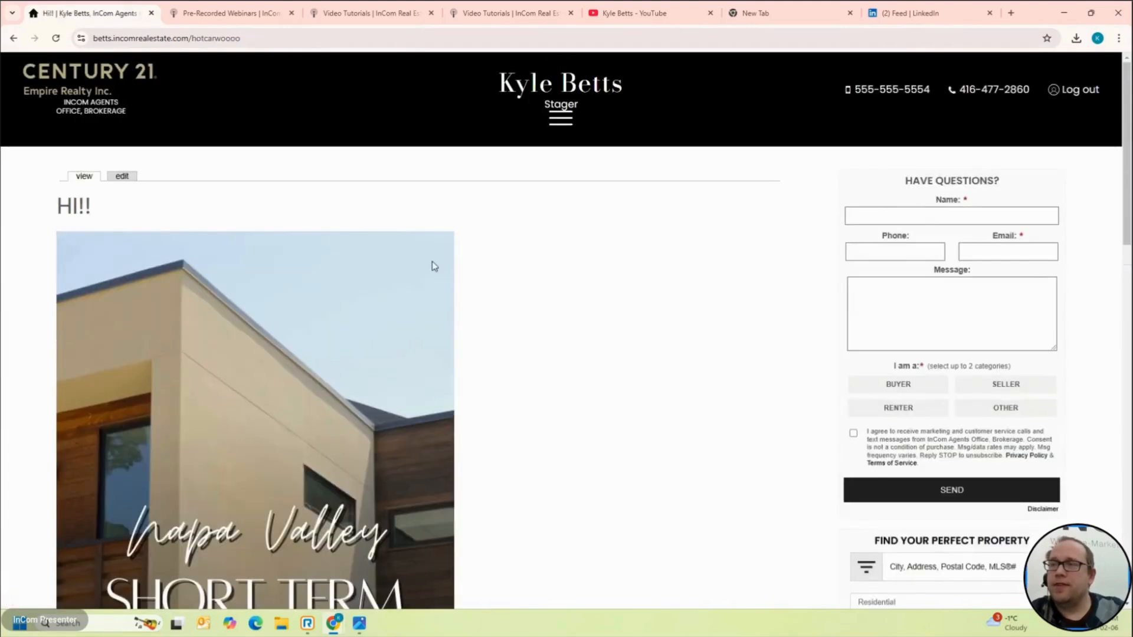
Step: Select the post's /hotcarwoooo address for copying and return to the back-office dashboard
{"action": "left_click", "coordinate": [274, 39]}
{"action": "key", "text": "ctrl+c"}
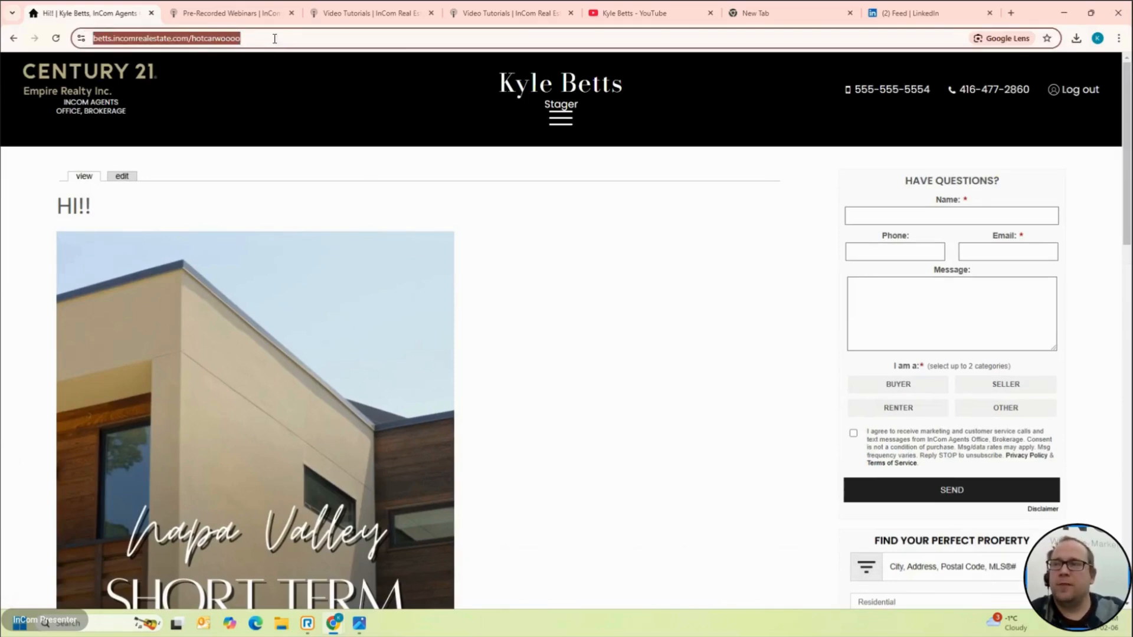
{"action": "scroll", "coordinate": [405, 242], "scroll_direction": "down", "scroll_amount": 5}
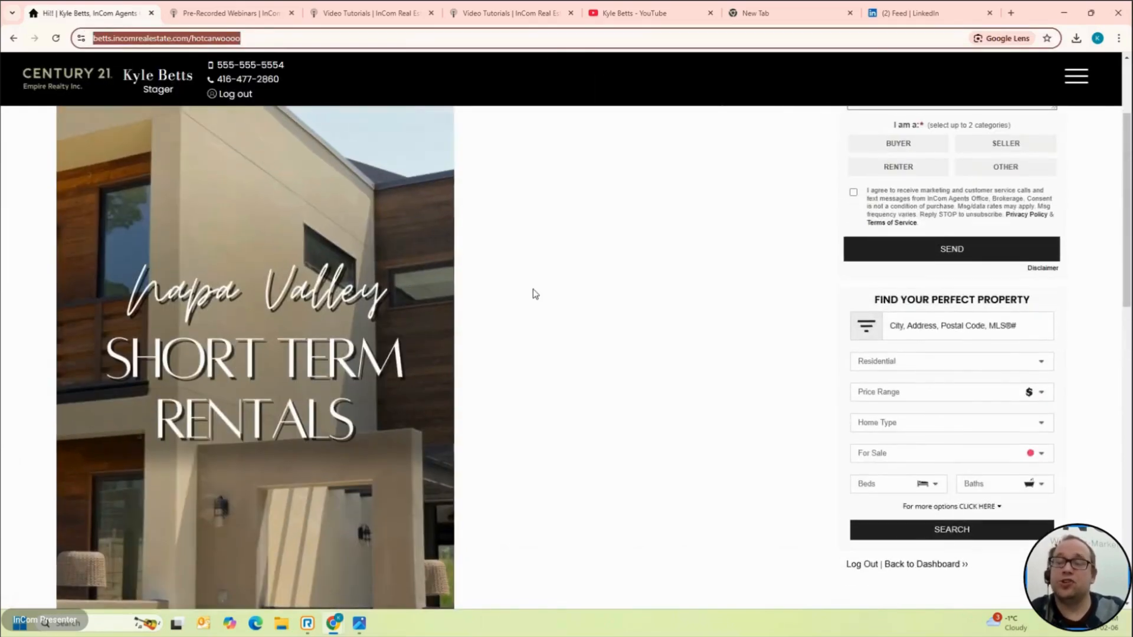
{"action": "scroll", "coordinate": [534, 293], "scroll_direction": "down", "scroll_amount": 10}
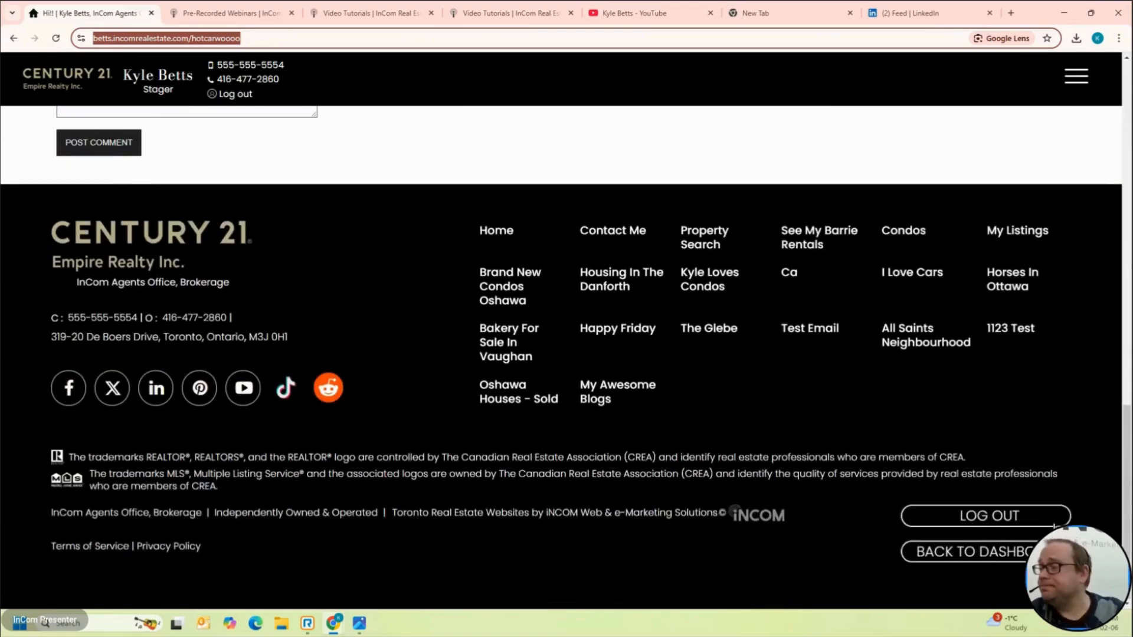
{"action": "left_click", "coordinate": [1030, 548]}
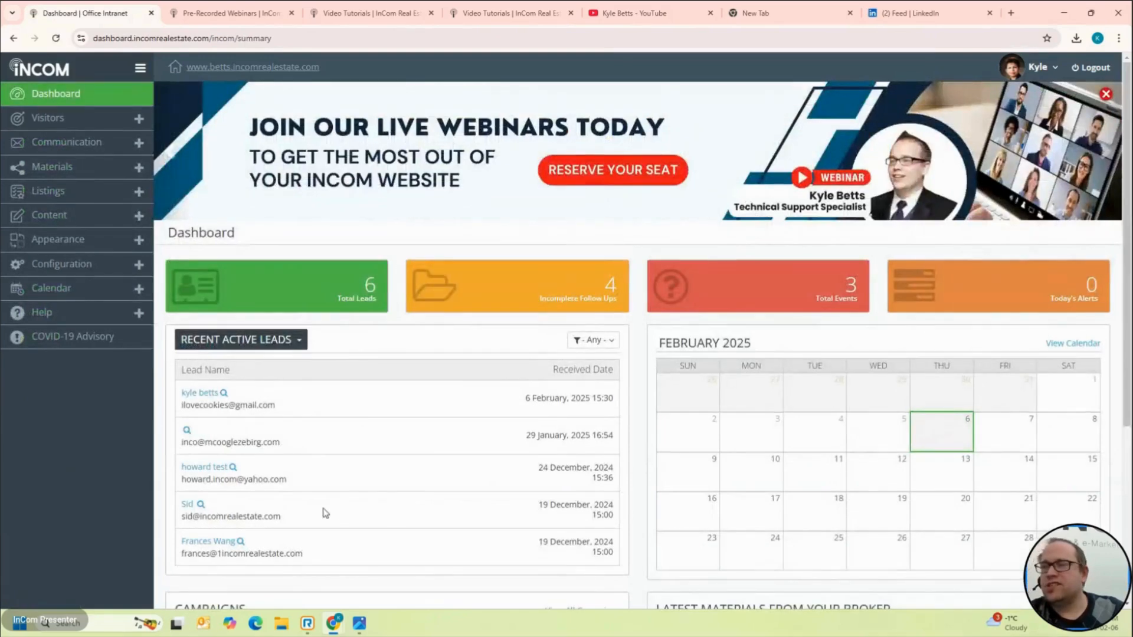
Step: Open the site Menu Manager under Content and start a new menu item
{"action": "left_click", "coordinate": [78, 216]}
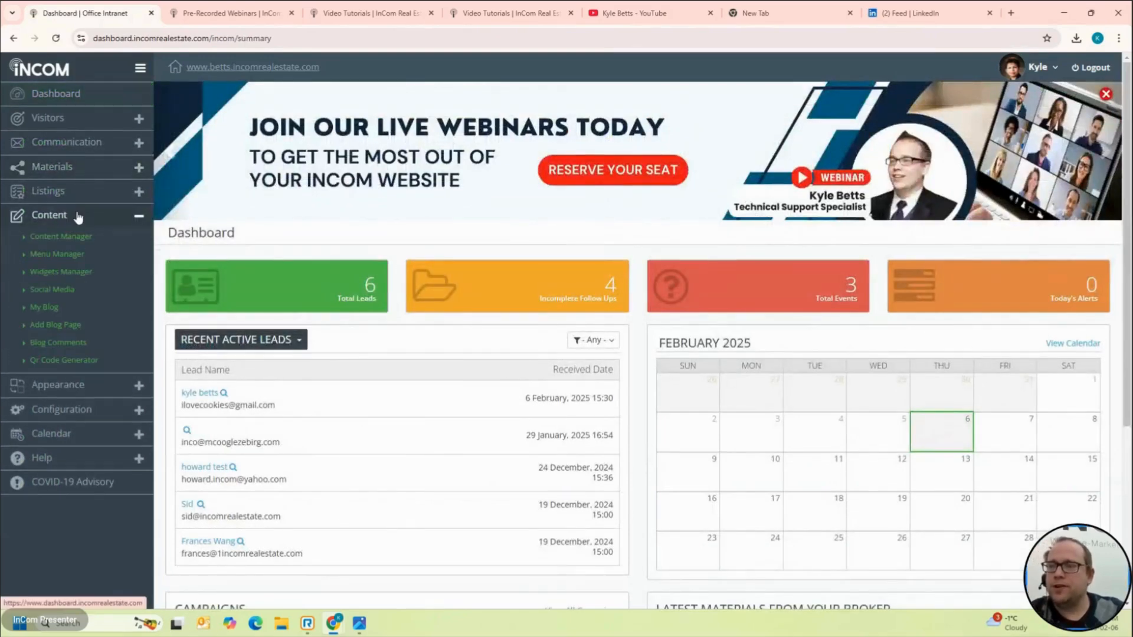
{"action": "left_click", "coordinate": [61, 254]}
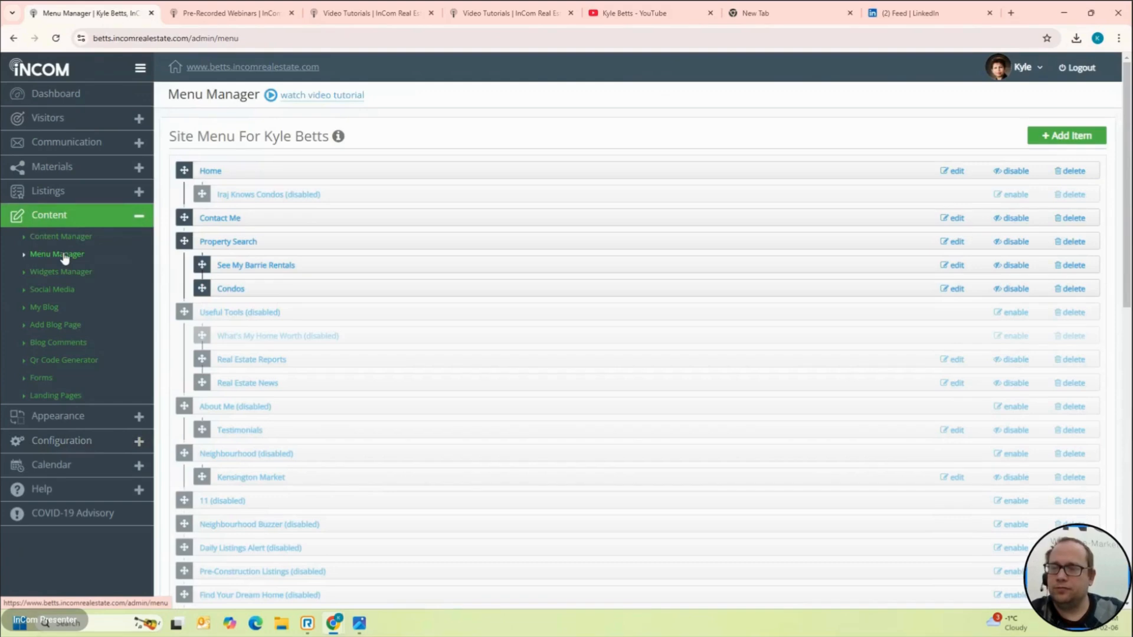
{"action": "left_click", "coordinate": [1081, 143]}
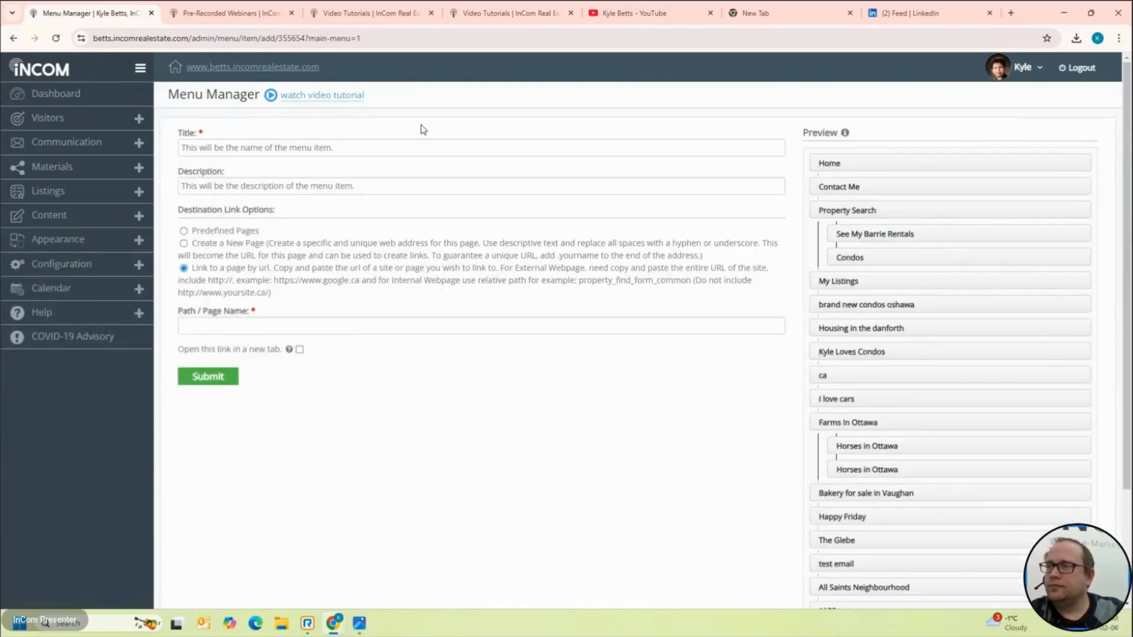
Step: Title the item 'My single blog page', link it by URL to the pasted post address, and save
{"action": "left_click", "coordinate": [417, 144]}
{"action": "type", "text": "My"}
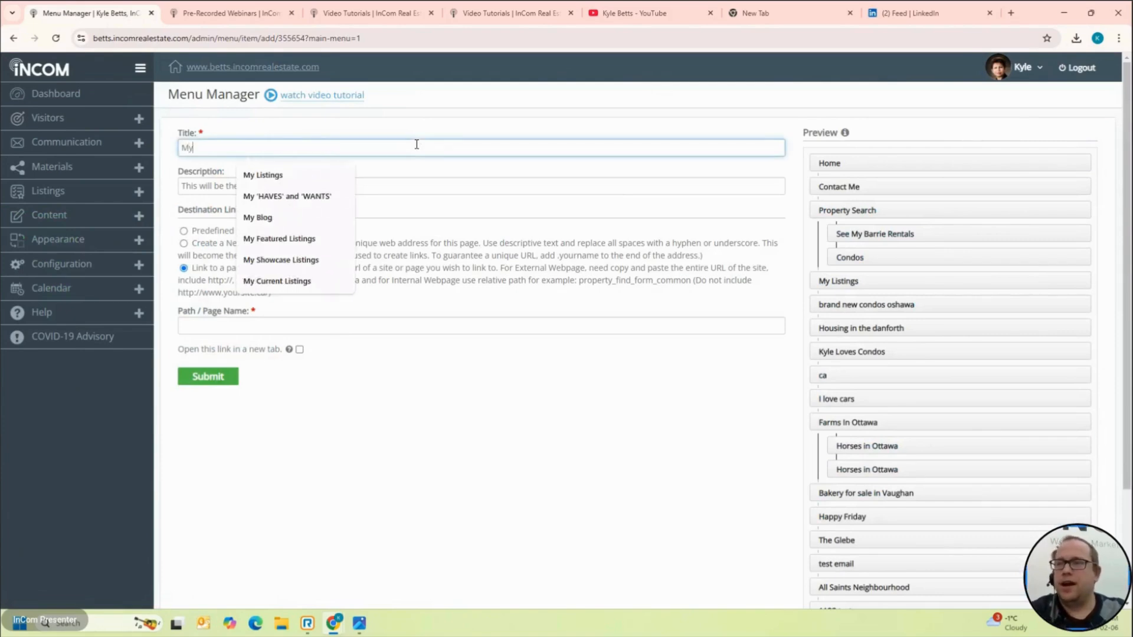
{"action": "type", "text": " single blog page"}
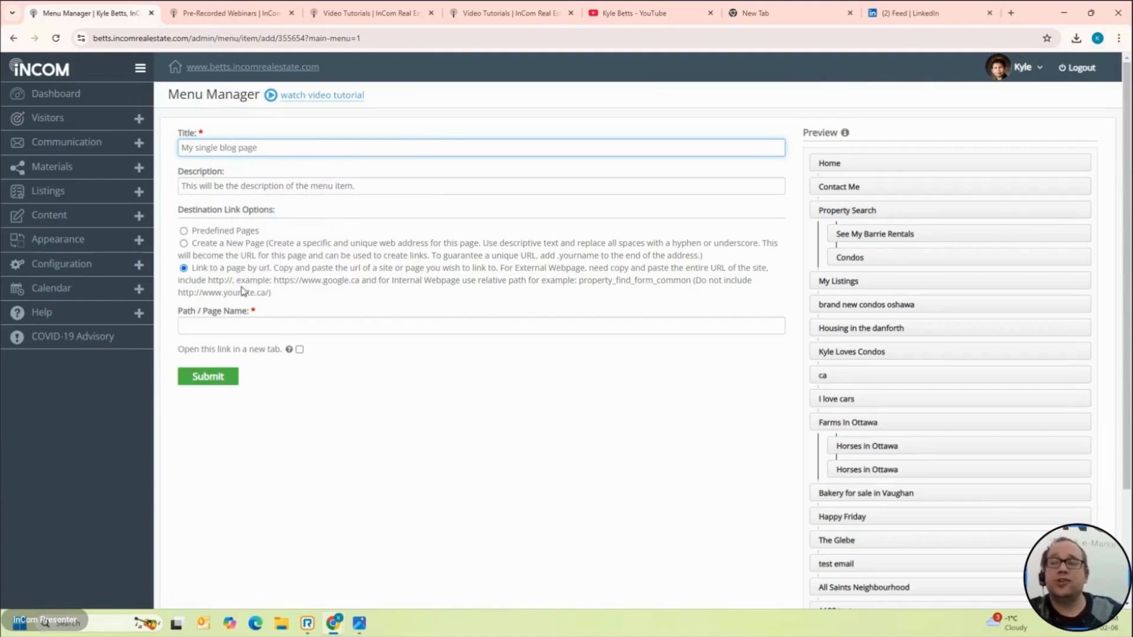
{"action": "left_click", "coordinate": [227, 233]}
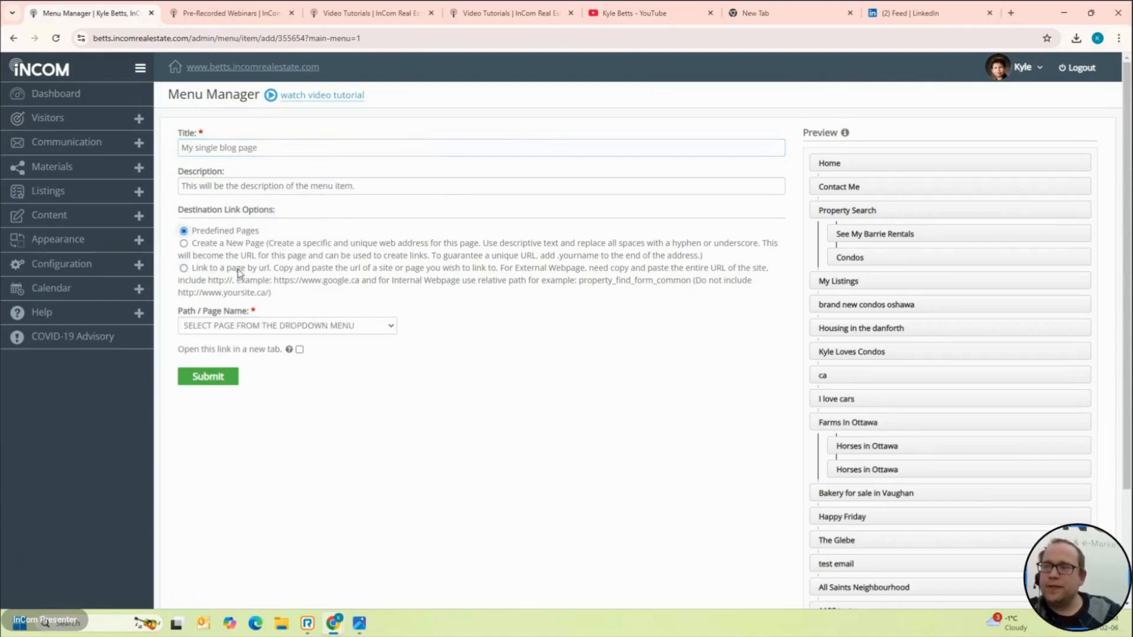
{"action": "left_click", "coordinate": [260, 324]}
{"action": "left_click", "coordinate": [260, 324]}
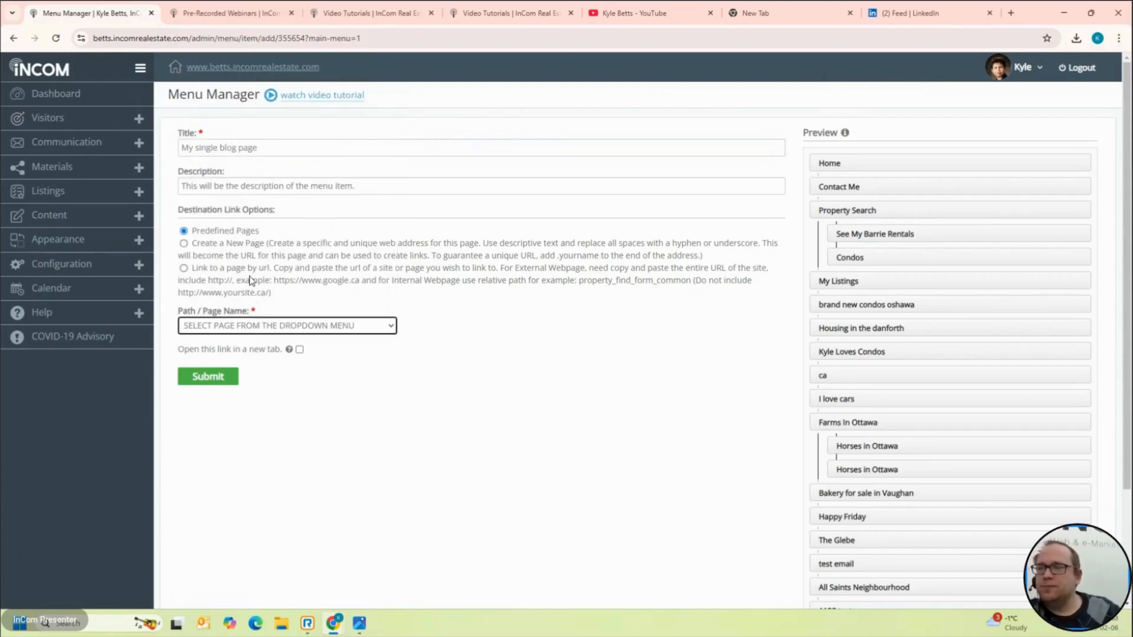
{"action": "left_click", "coordinate": [248, 273]}
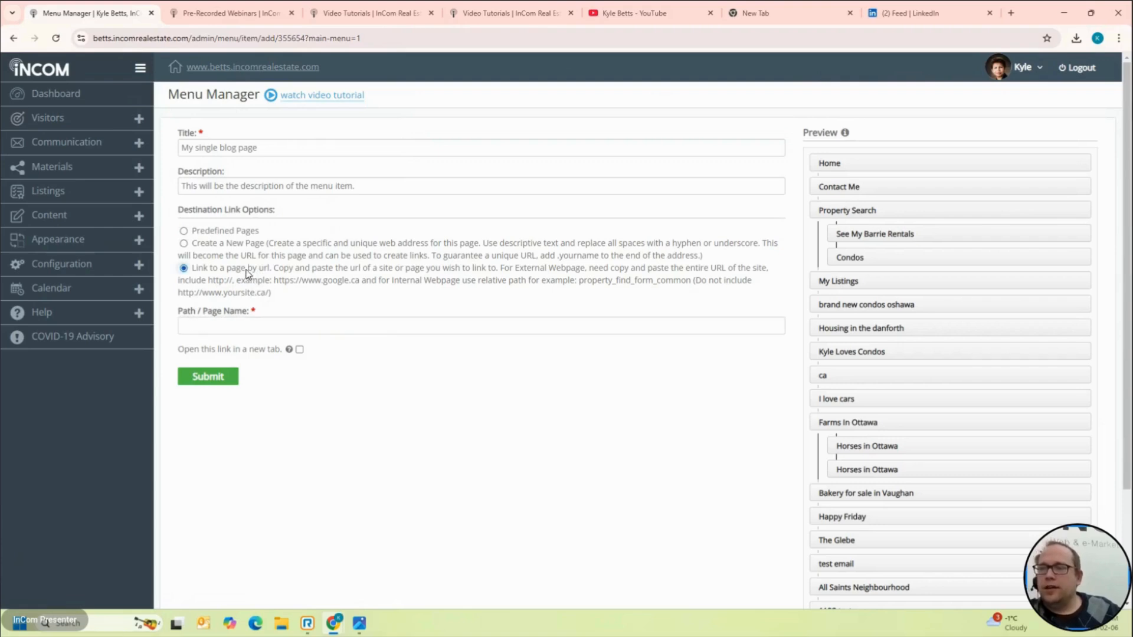
{"action": "left_click", "coordinate": [283, 324]}
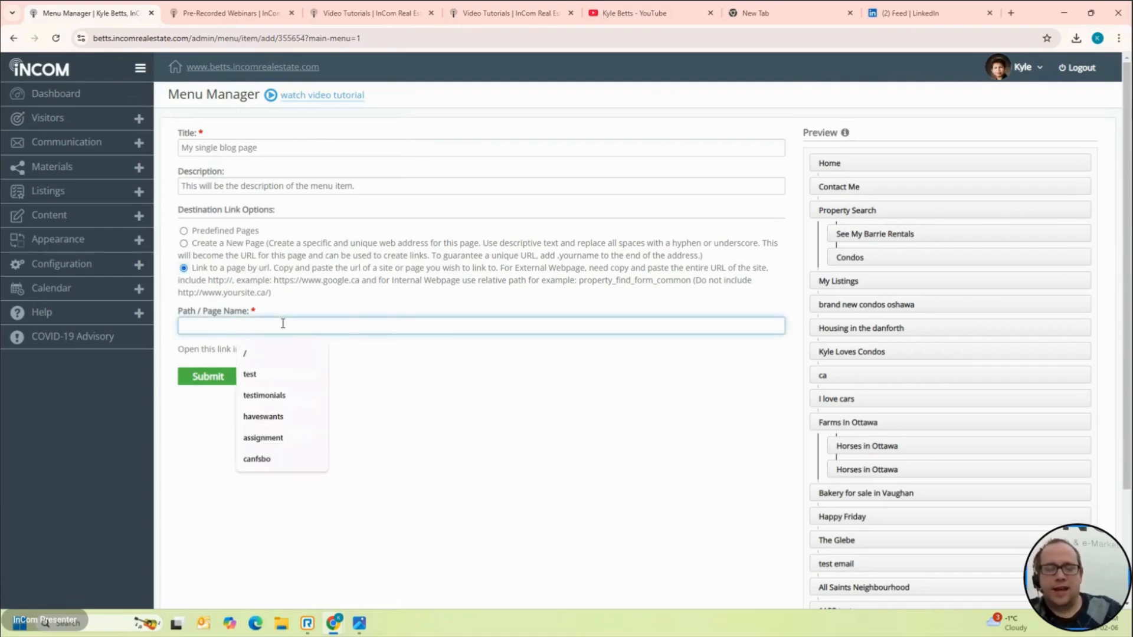
{"action": "key", "text": "ctrl+v"}
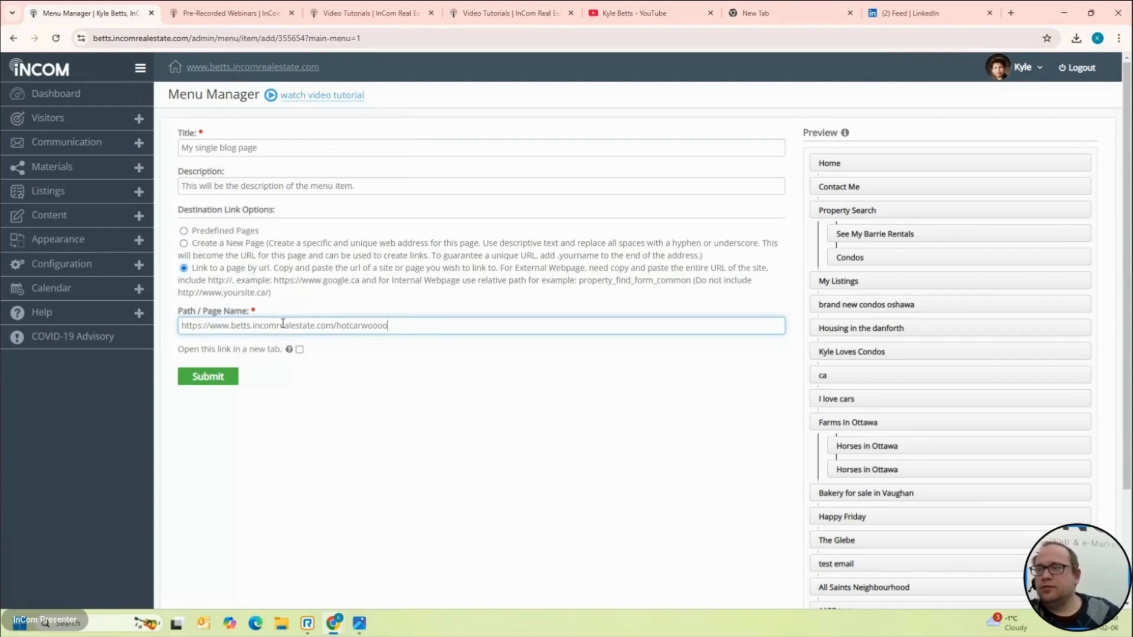
{"action": "left_click", "coordinate": [227, 384]}
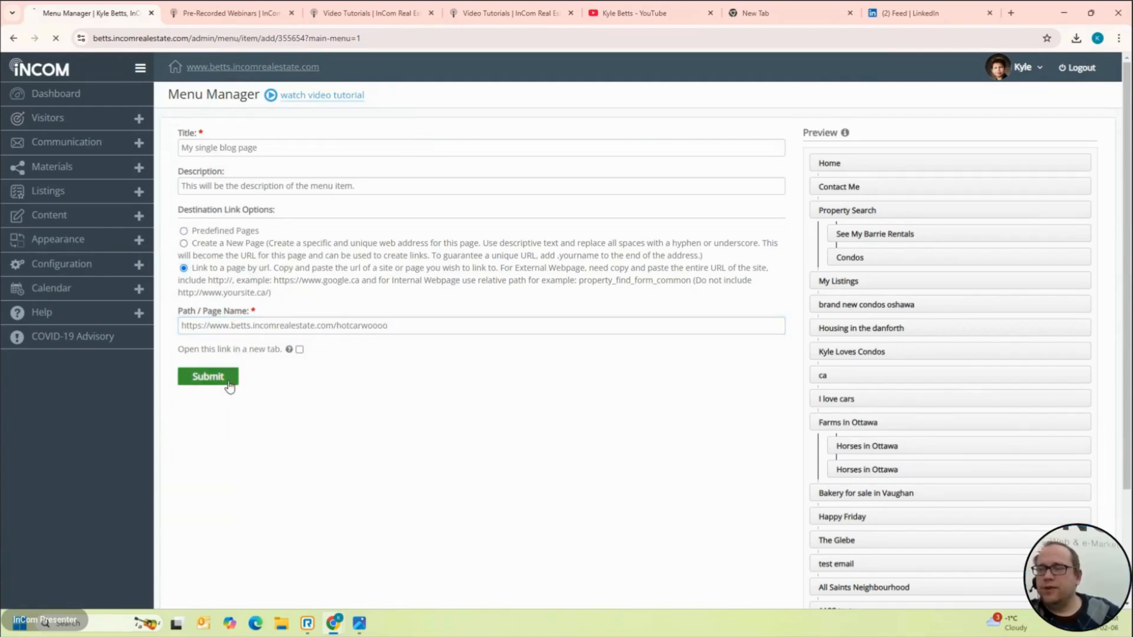
Step: Check on the live site that My Single Blog Page opens the Hi!! post, then return to the dashboard
{"action": "left_click", "coordinate": [274, 69]}
{"action": "left_click", "coordinate": [570, 136]}
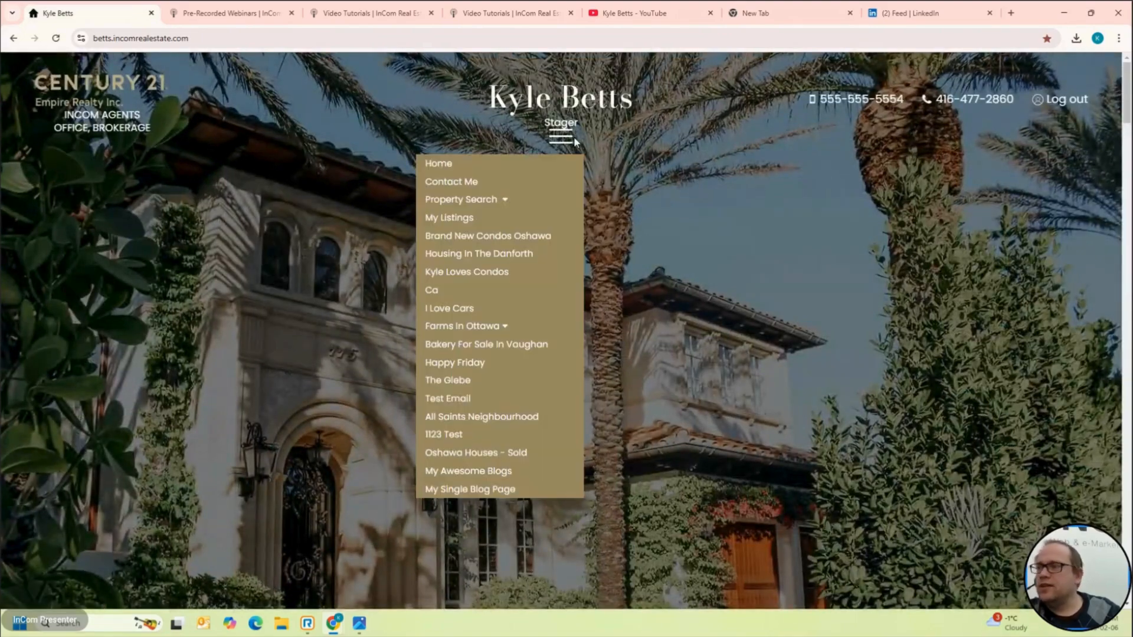
{"action": "mouse_move", "coordinate": [559, 141]}
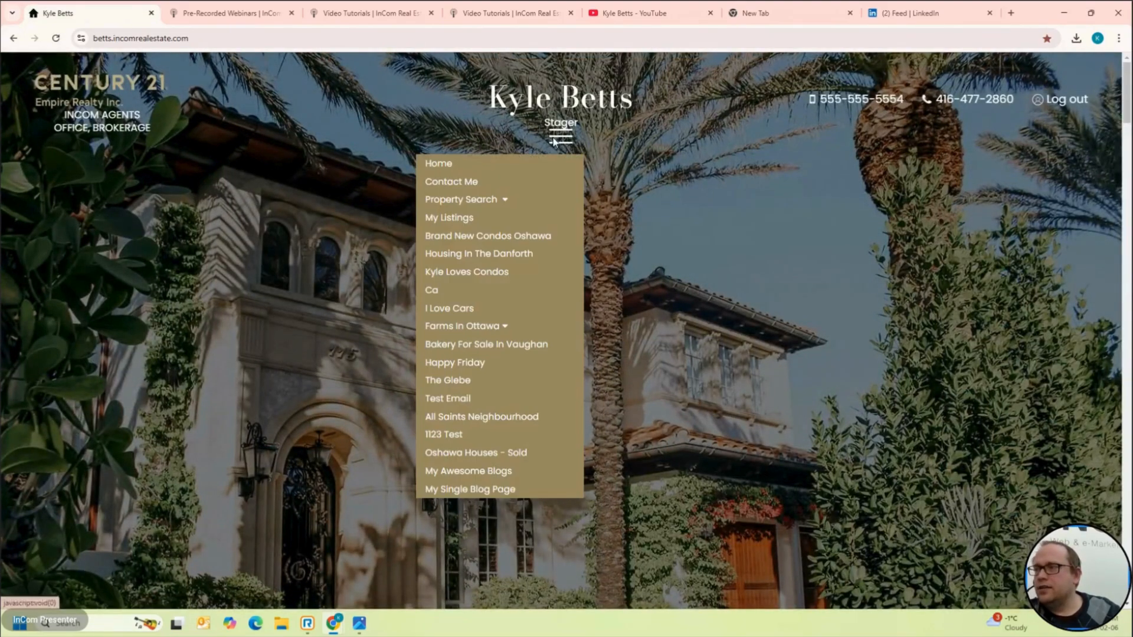
{"action": "left_click", "coordinate": [515, 489]}
{"action": "scroll", "coordinate": [515, 490], "scroll_direction": "down", "scroll_amount": 15}
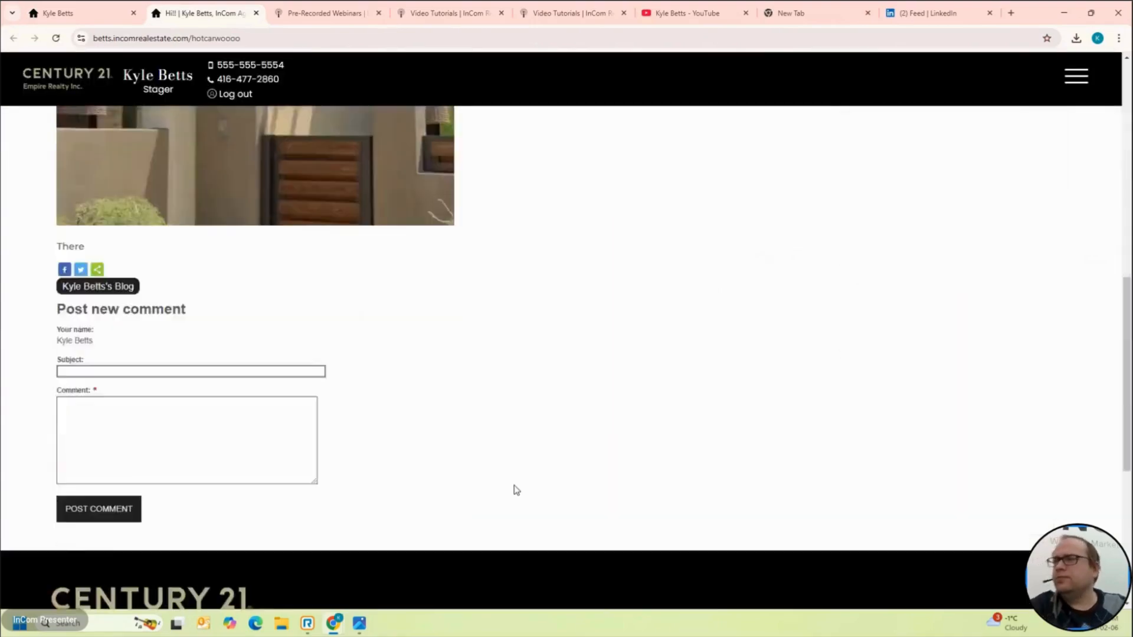
{"action": "scroll", "coordinate": [514, 489], "scroll_direction": "up", "scroll_amount": 15}
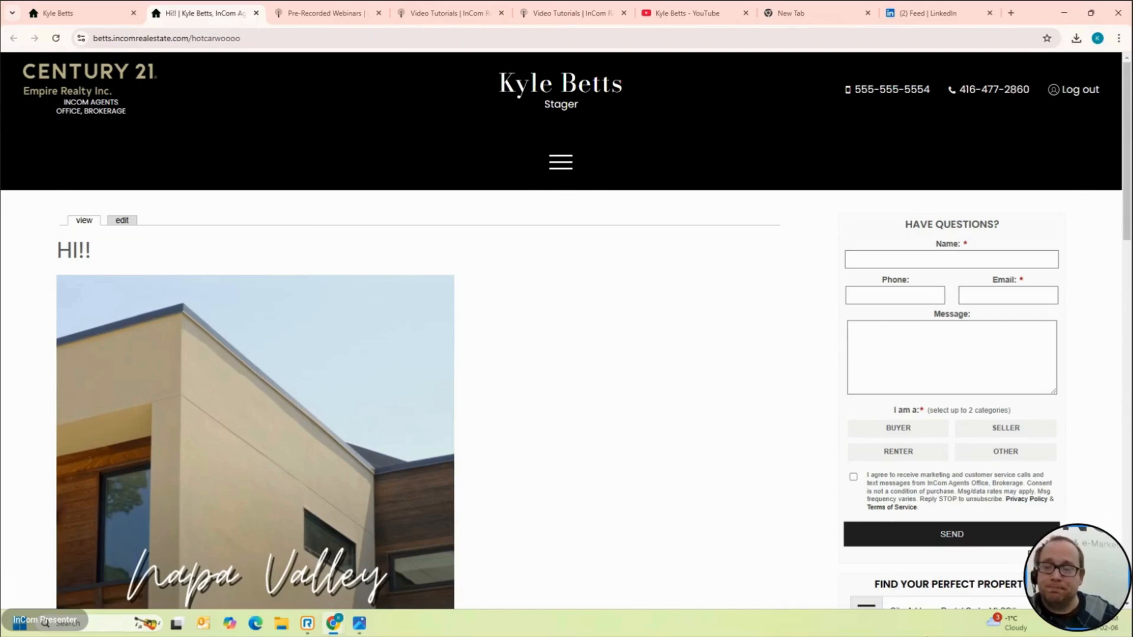
{"action": "scroll", "coordinate": [610, 348], "scroll_direction": "down", "scroll_amount": 20}
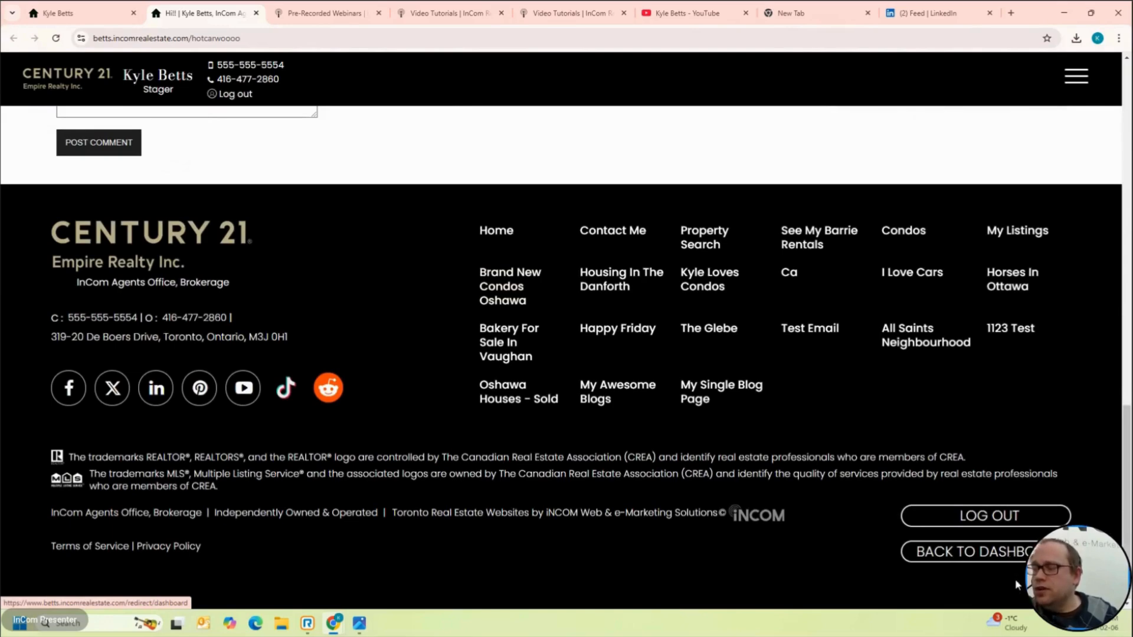
{"action": "left_click", "coordinate": [1010, 561]}
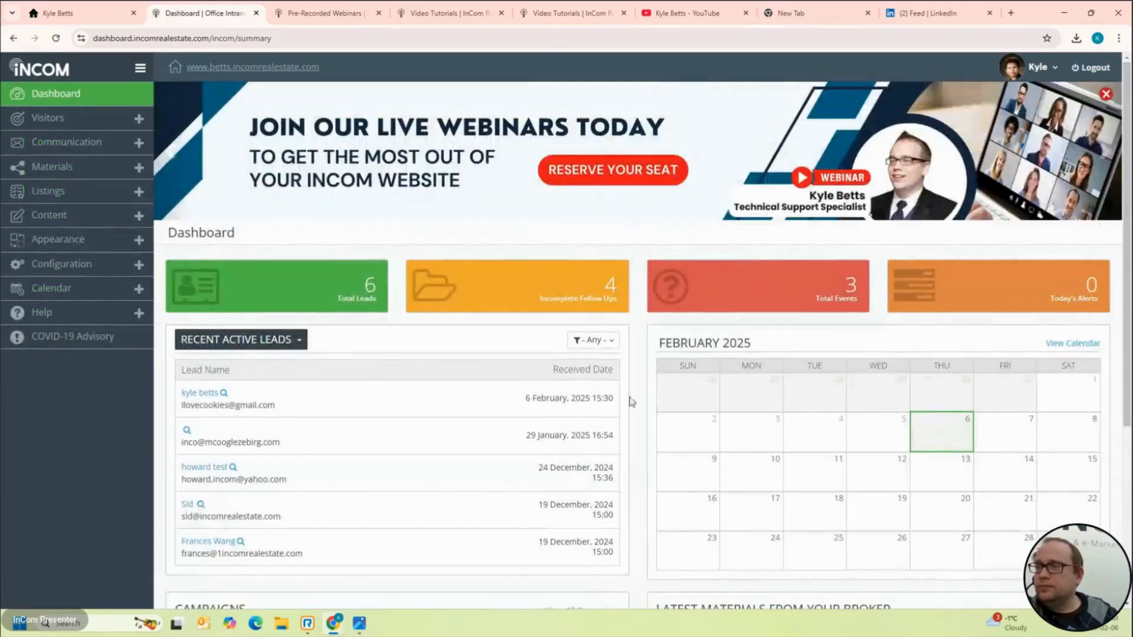
Step: Open the Video Tutorials help page and start a text search on it
{"action": "left_click", "coordinate": [99, 313]}
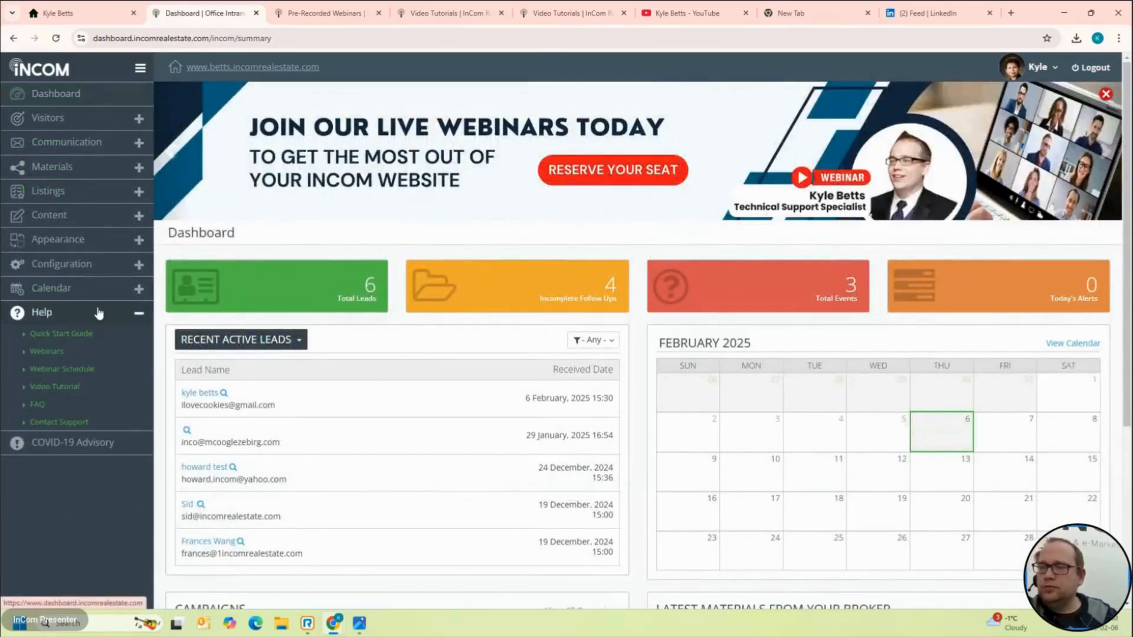
{"action": "left_click", "coordinate": [54, 387]}
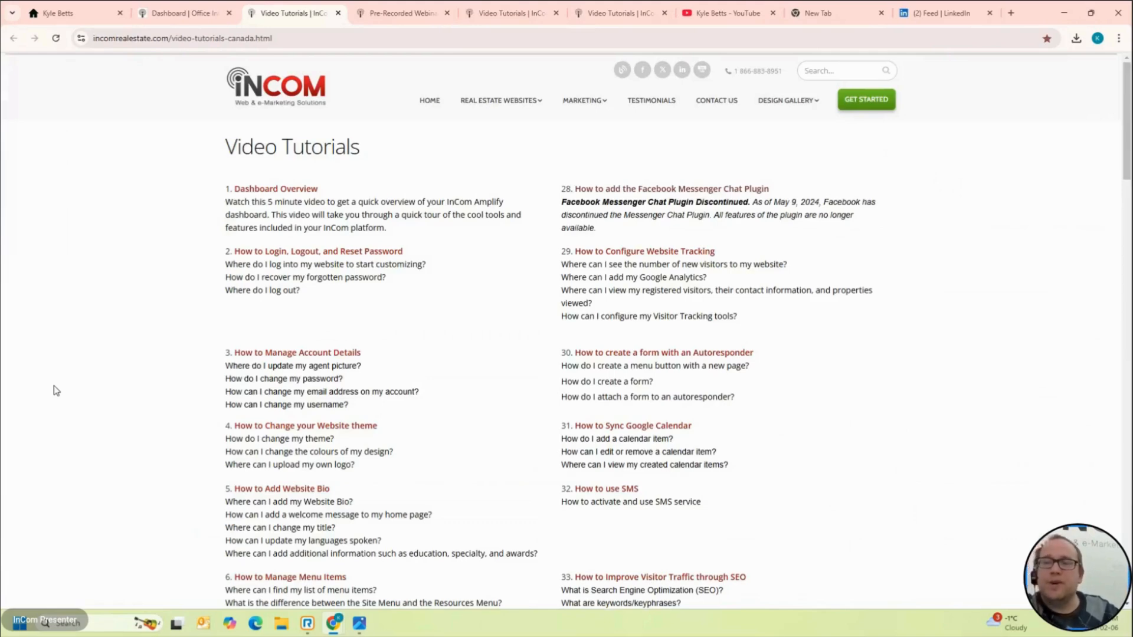
{"action": "key", "text": "ctrl+f"}
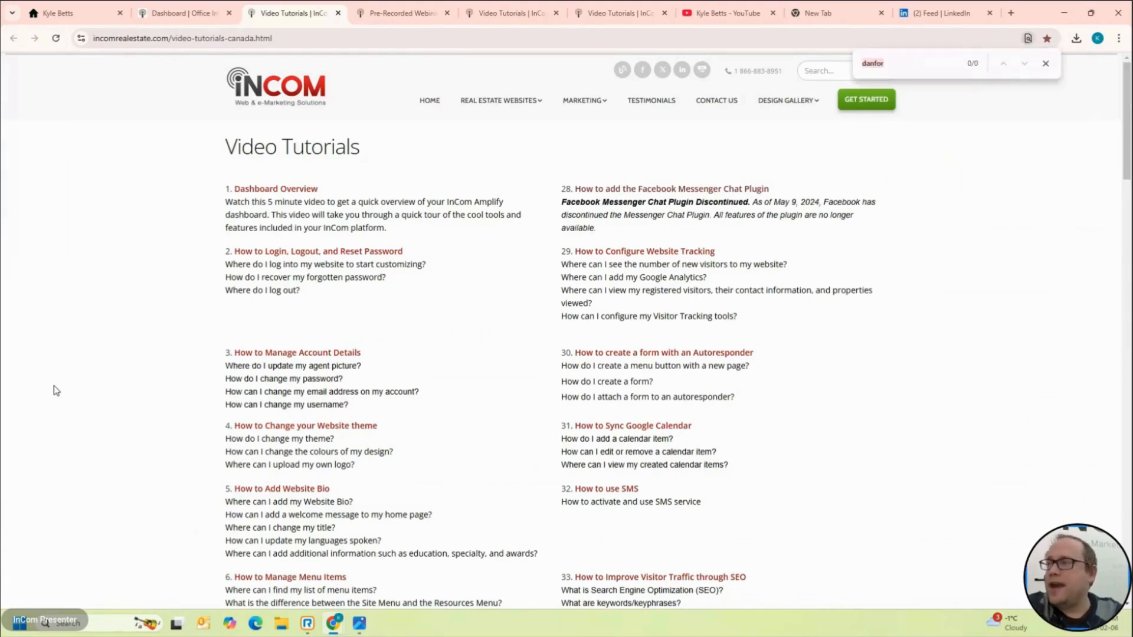
{"action": "type", "text": "colborne"}
{"action": "key", "text": "BackSpace"}
{"action": "key", "text": "BackSpace"}
{"action": "key", "text": "BackSpace"}
{"action": "key", "text": "BackSpace"}
{"action": "key", "text": "BackSpace"}
{"action": "key", "text": "BackSpace"}
{"action": "type", "text": "ntent"}
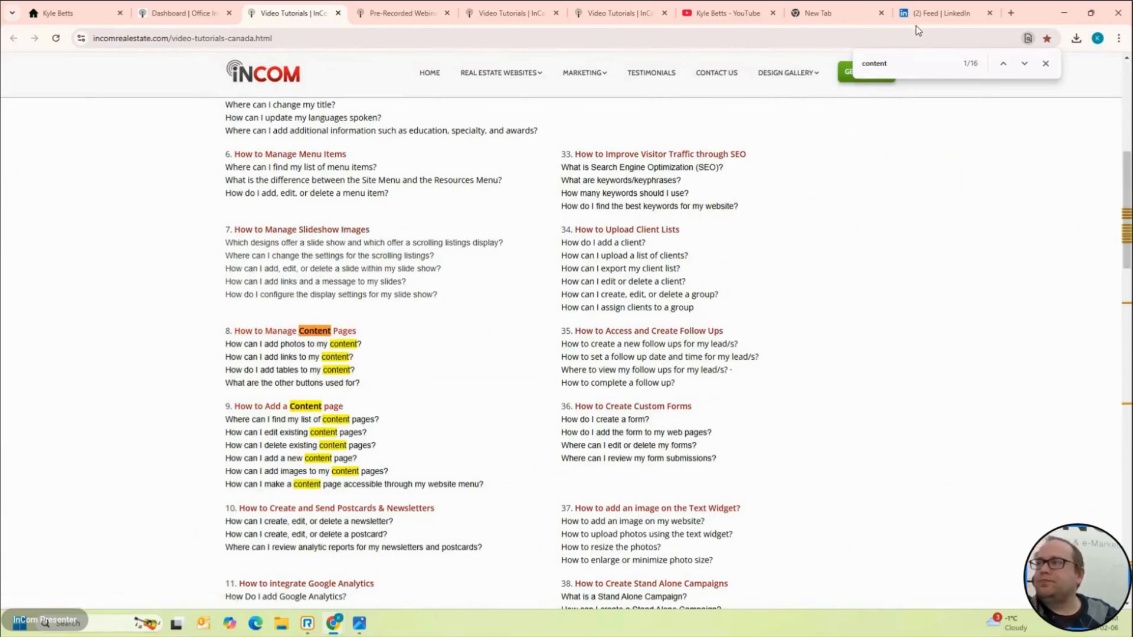
Step: Search the tutorials for 'menu' and then 'form', scrolling through the matches
{"action": "double_click", "coordinate": [924, 65]}
{"action": "type", "text": "menu"}
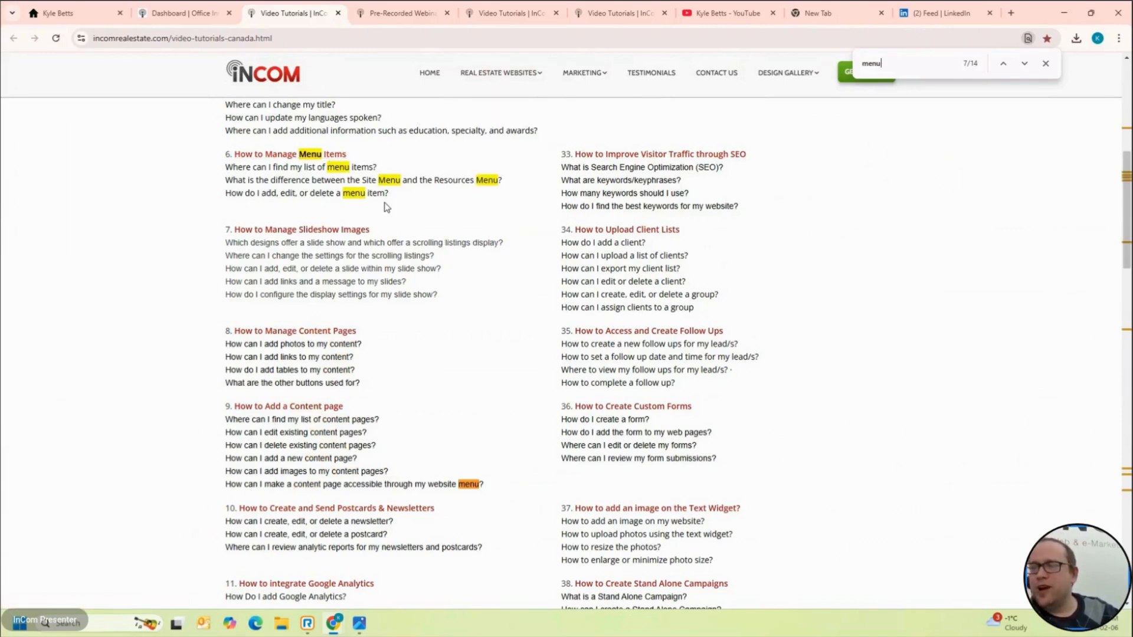
{"action": "double_click", "coordinate": [902, 63]}
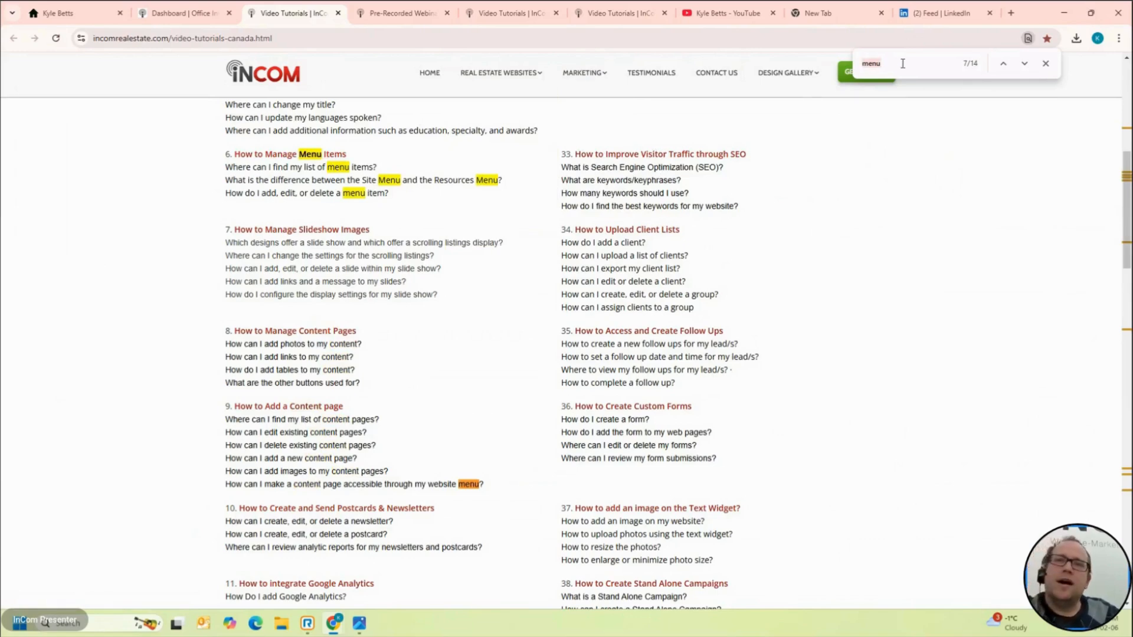
{"action": "type", "text": "form"}
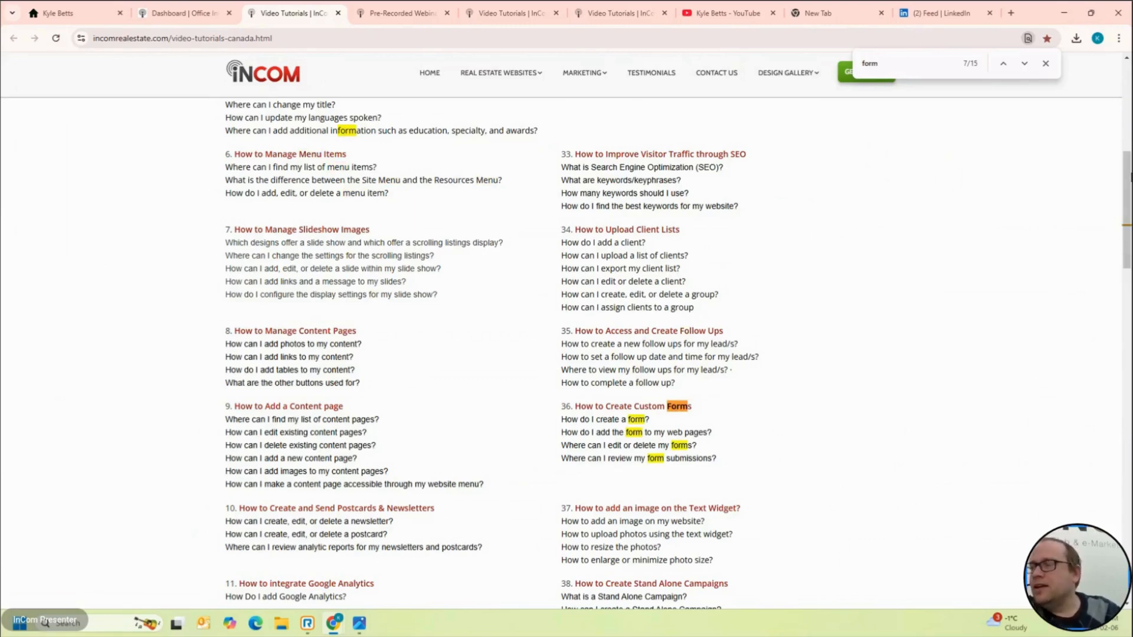
{"action": "scroll", "coordinate": [898, 177], "scroll_direction": "down", "scroll_amount": 6}
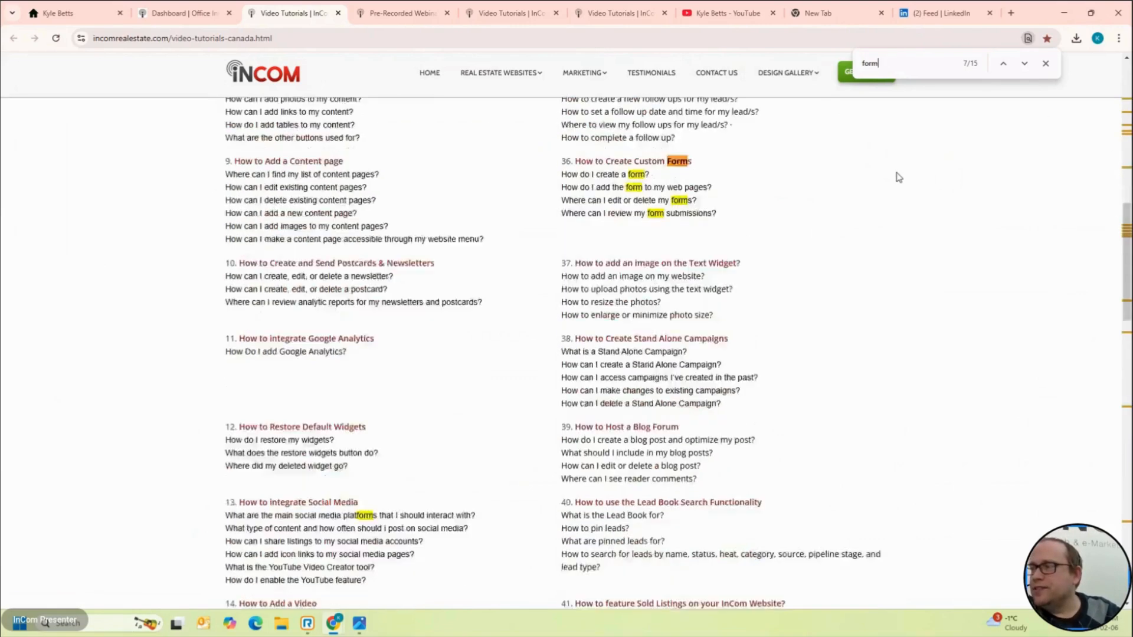
{"action": "scroll", "coordinate": [898, 177], "scroll_direction": "up", "scroll_amount": 2}
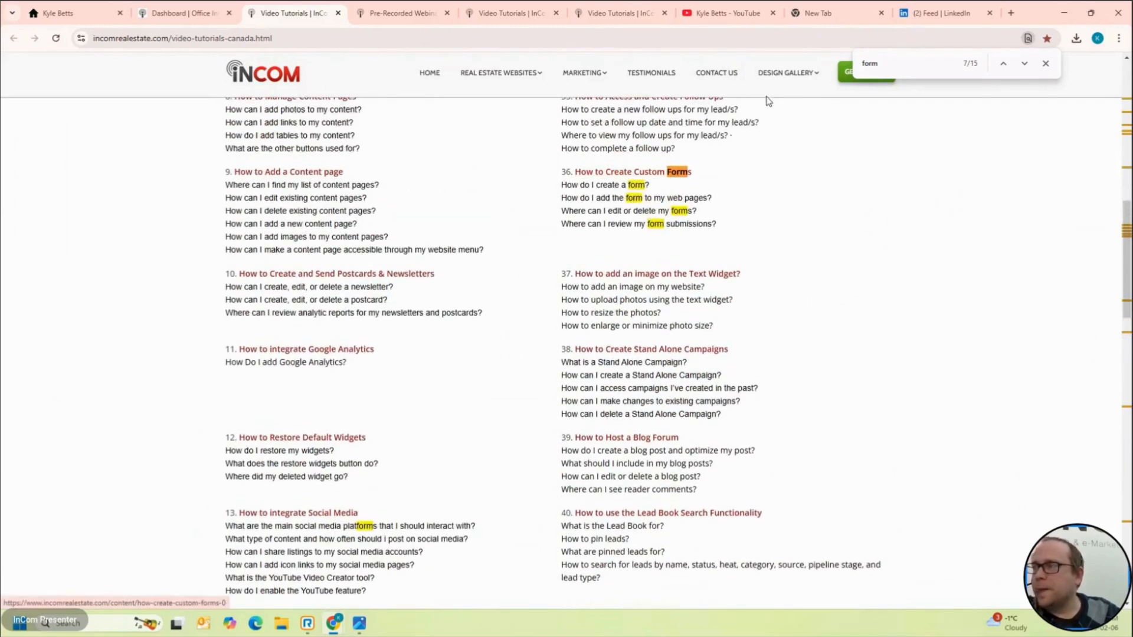
{"action": "scroll", "coordinate": [760, 233], "scroll_direction": "down", "scroll_amount": 2}
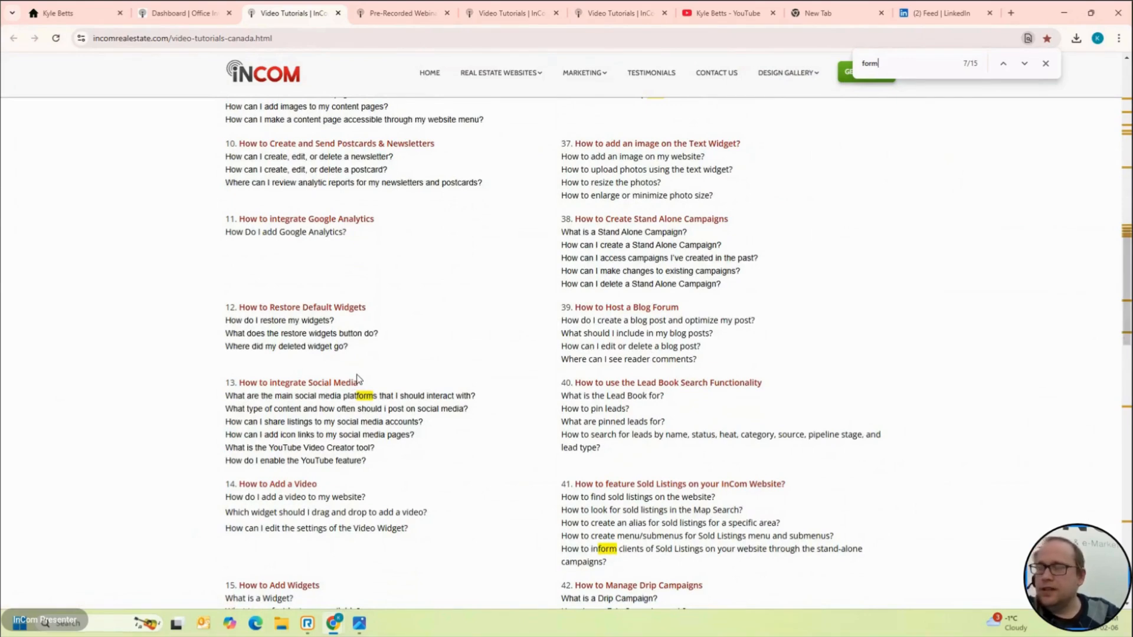
{"action": "scroll", "coordinate": [356, 378], "scroll_direction": "down", "scroll_amount": 3}
{"action": "scroll", "coordinate": [357, 379], "scroll_direction": "down", "scroll_amount": 2}
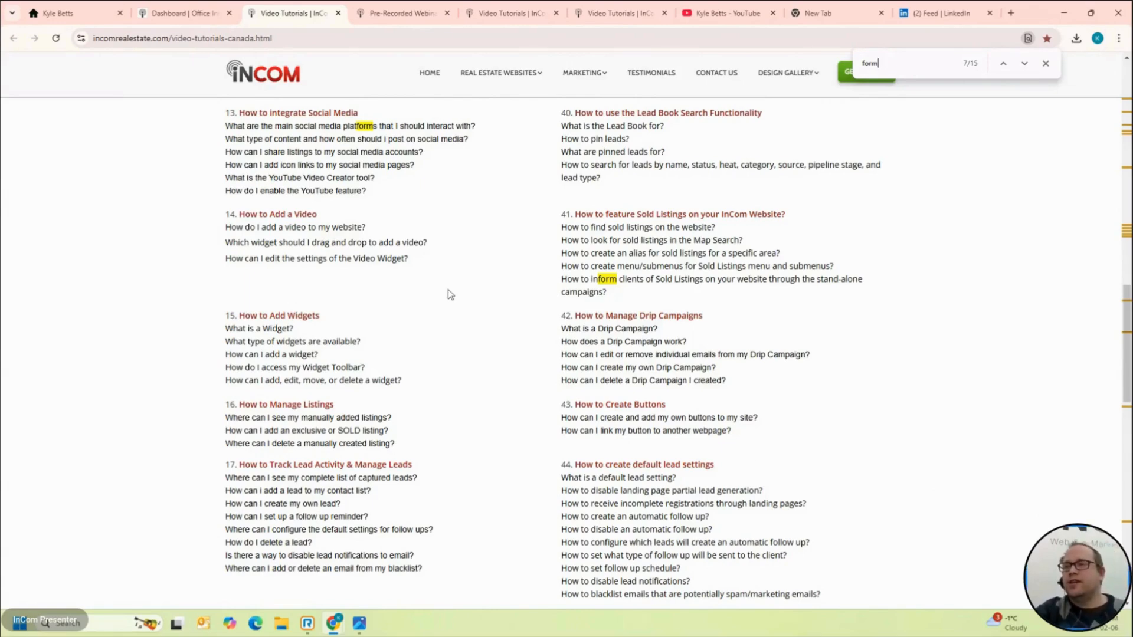
Step: Return to the dashboard tab and open the Pre-Recorded Webinars help page
{"action": "left_click", "coordinate": [177, 12]}
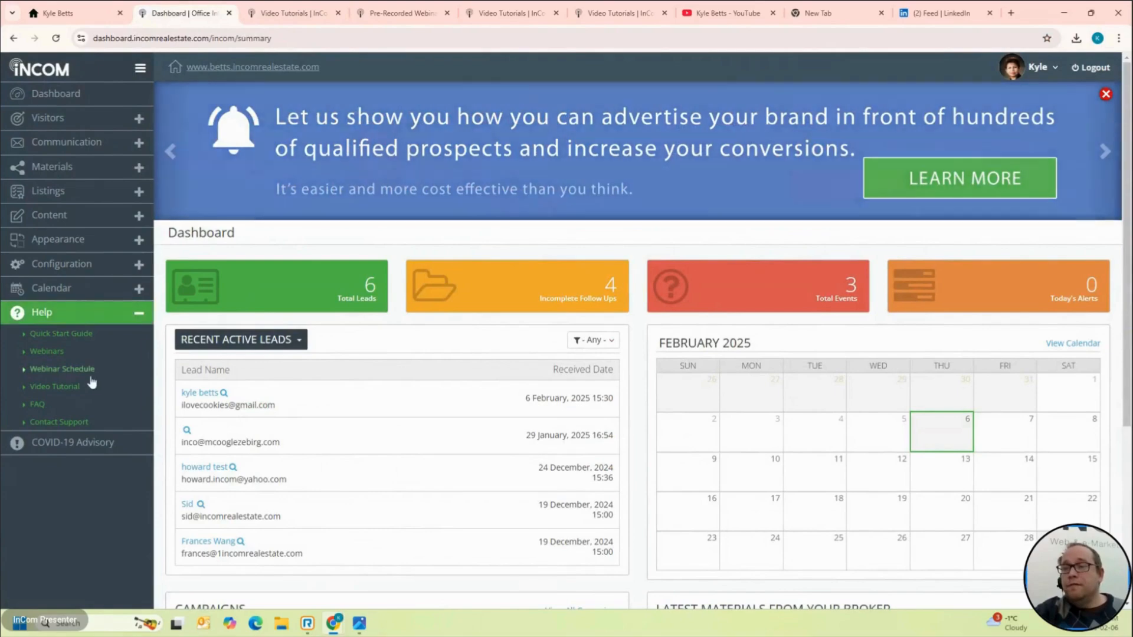
{"action": "left_click", "coordinate": [67, 395]}
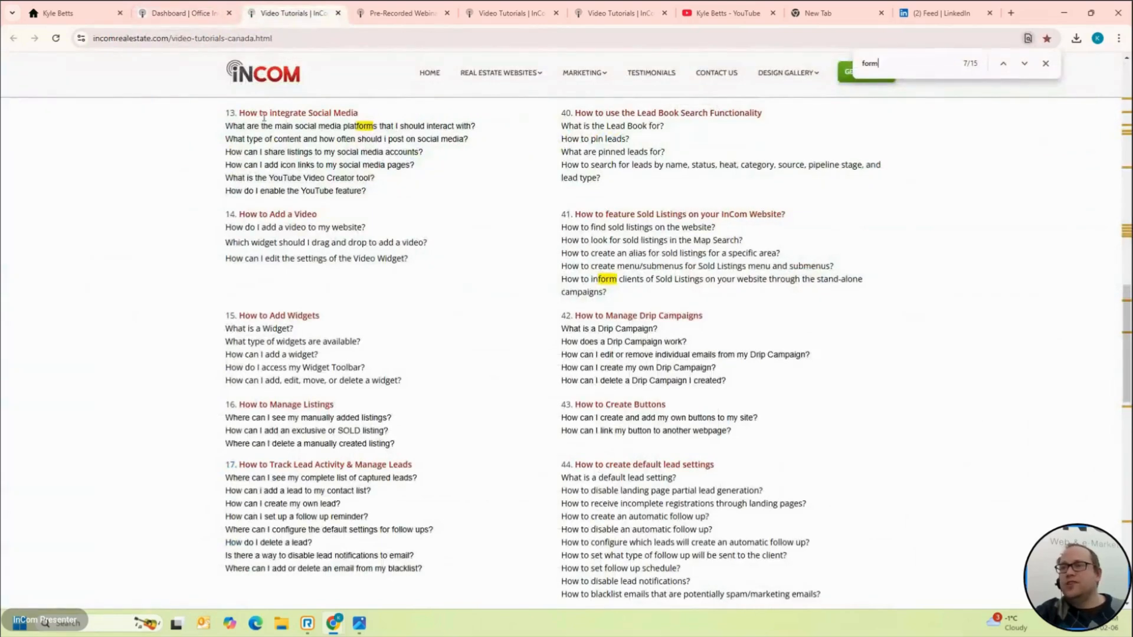
{"action": "left_click", "coordinate": [184, 12]}
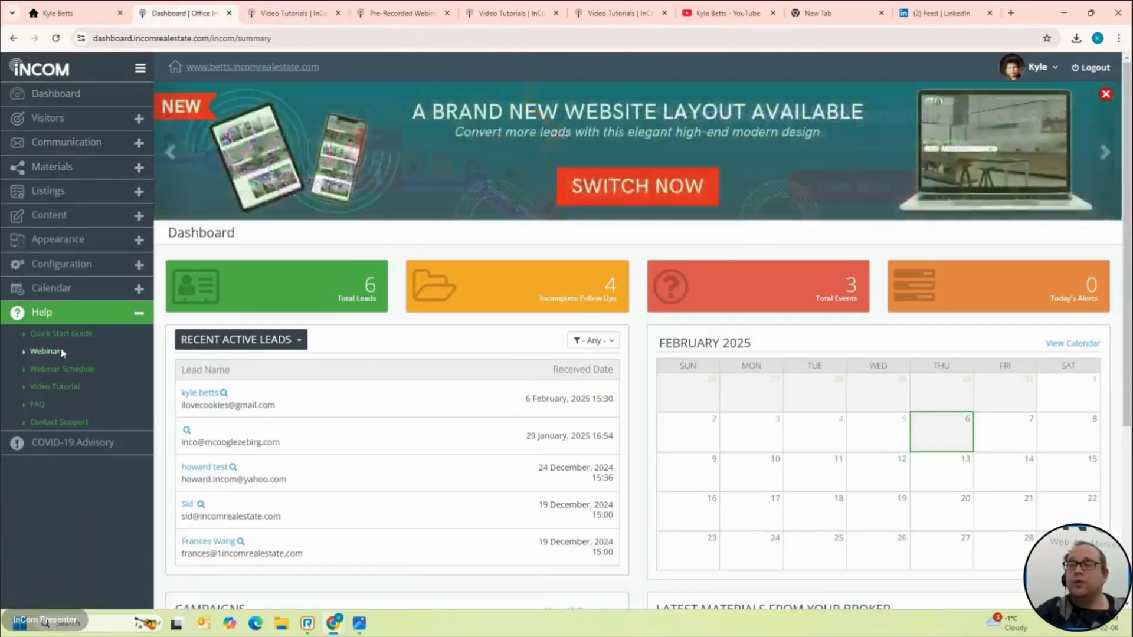
{"action": "left_click", "coordinate": [60, 351]}
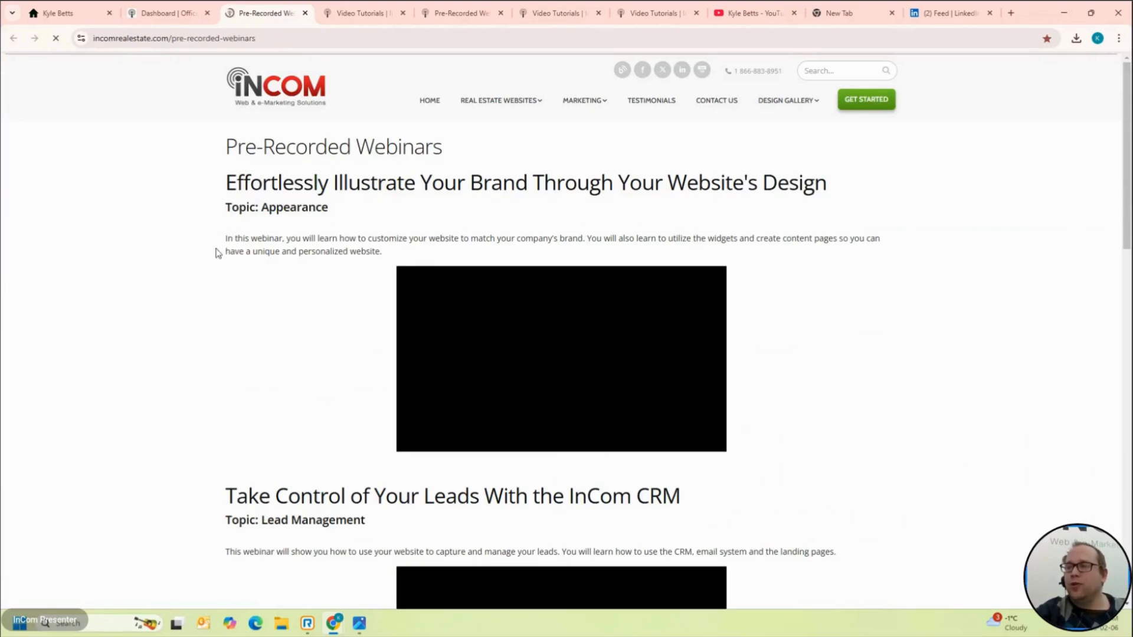